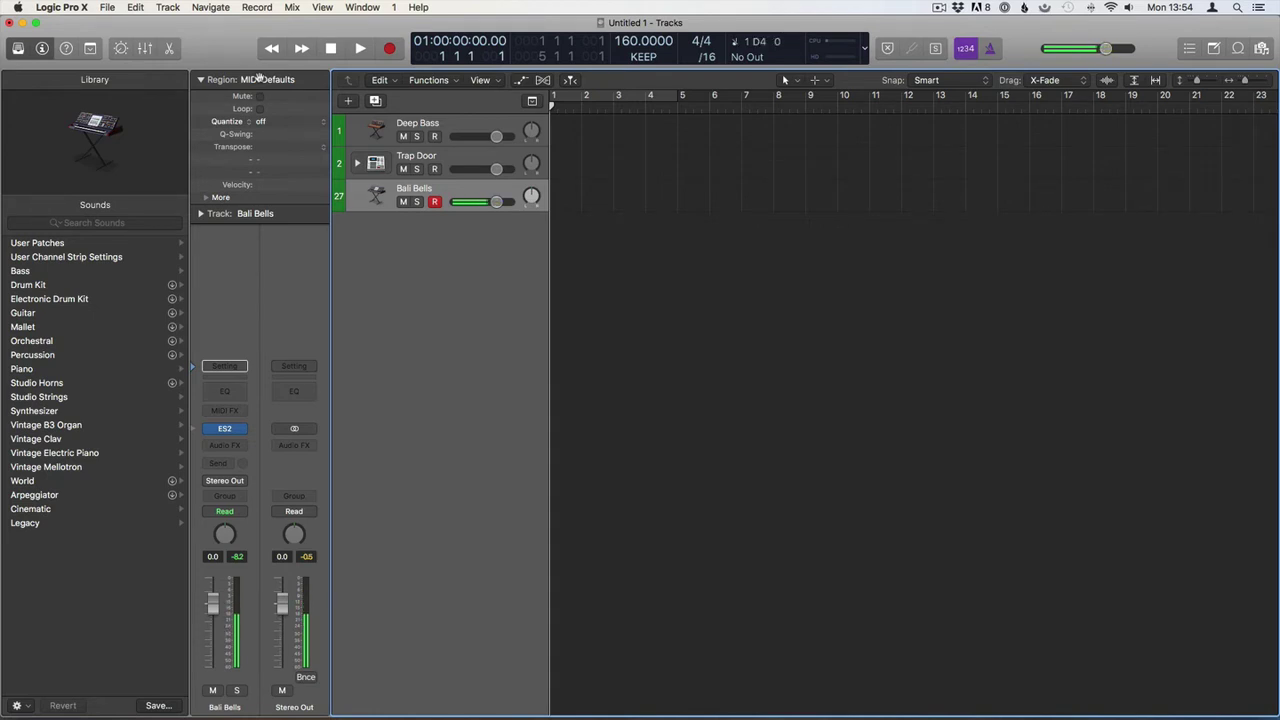
# Record an eight-bar melody on the Bali Bells track from bar 1 and open the region in the Piano Roll
pyautogui.press('r')
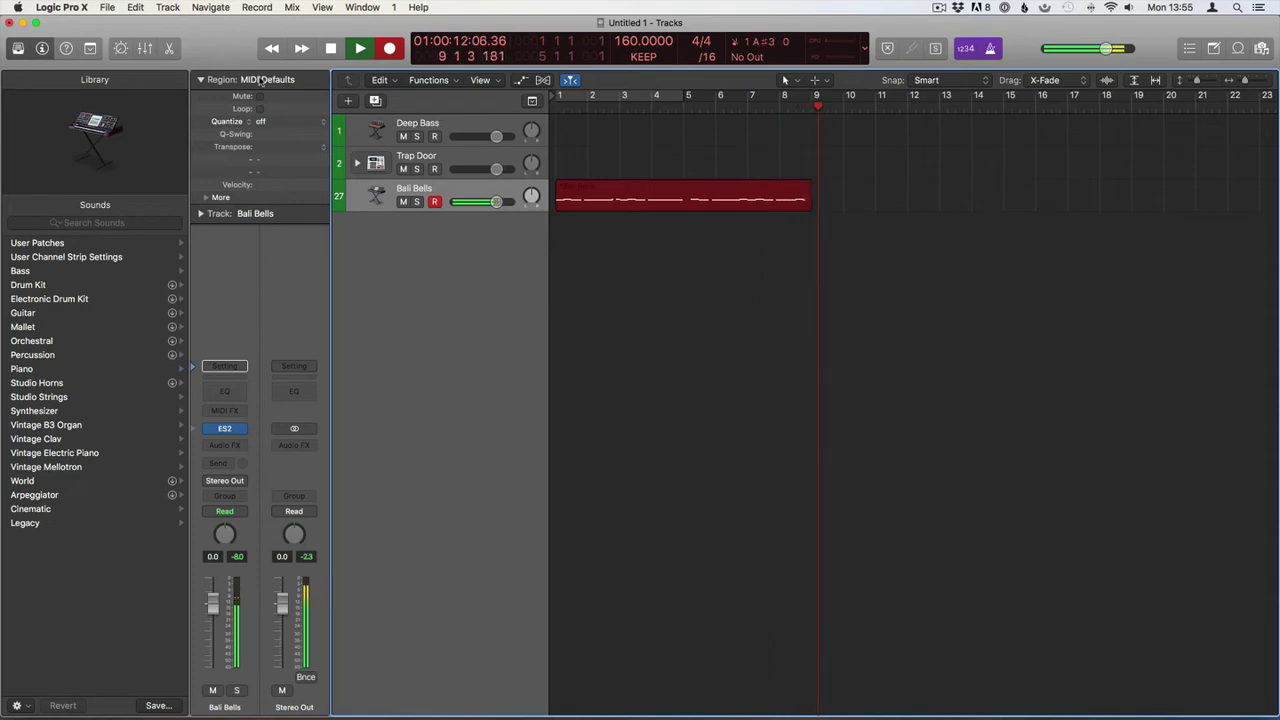
pyautogui.press('space')
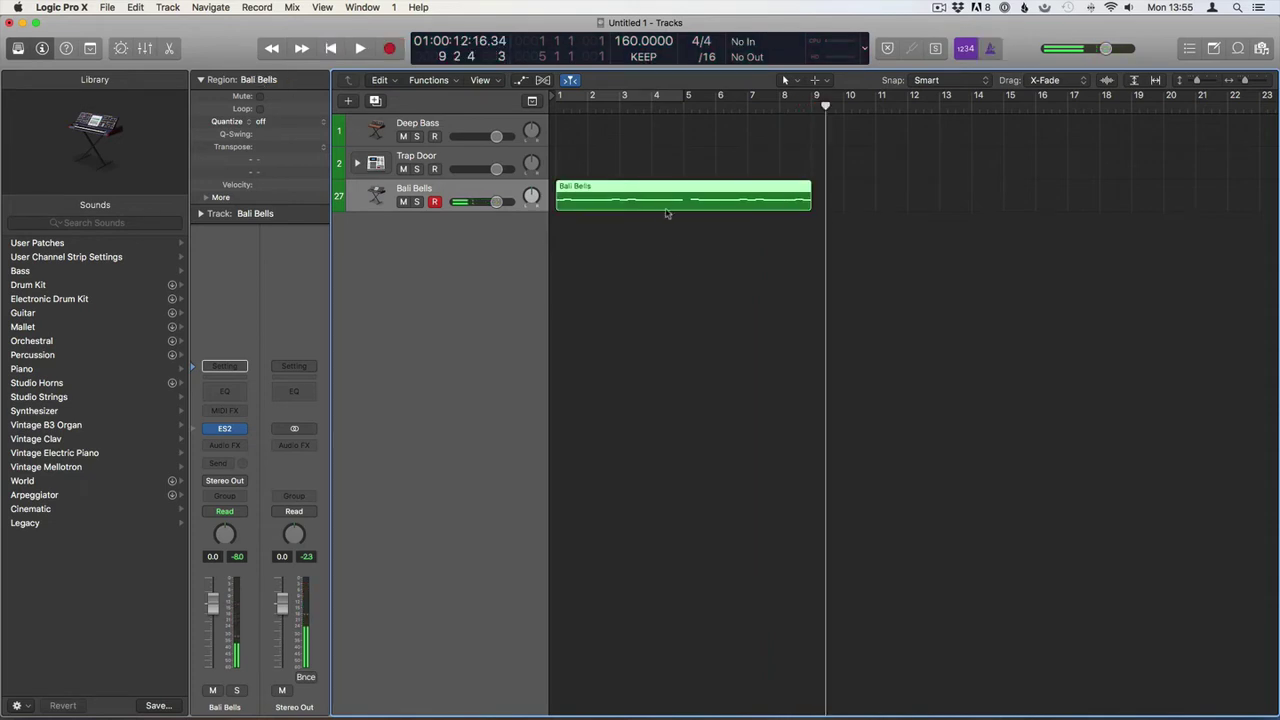
pyautogui.click(686, 277)
pyautogui.press('Return')
pyautogui.doubleClick(612, 202)
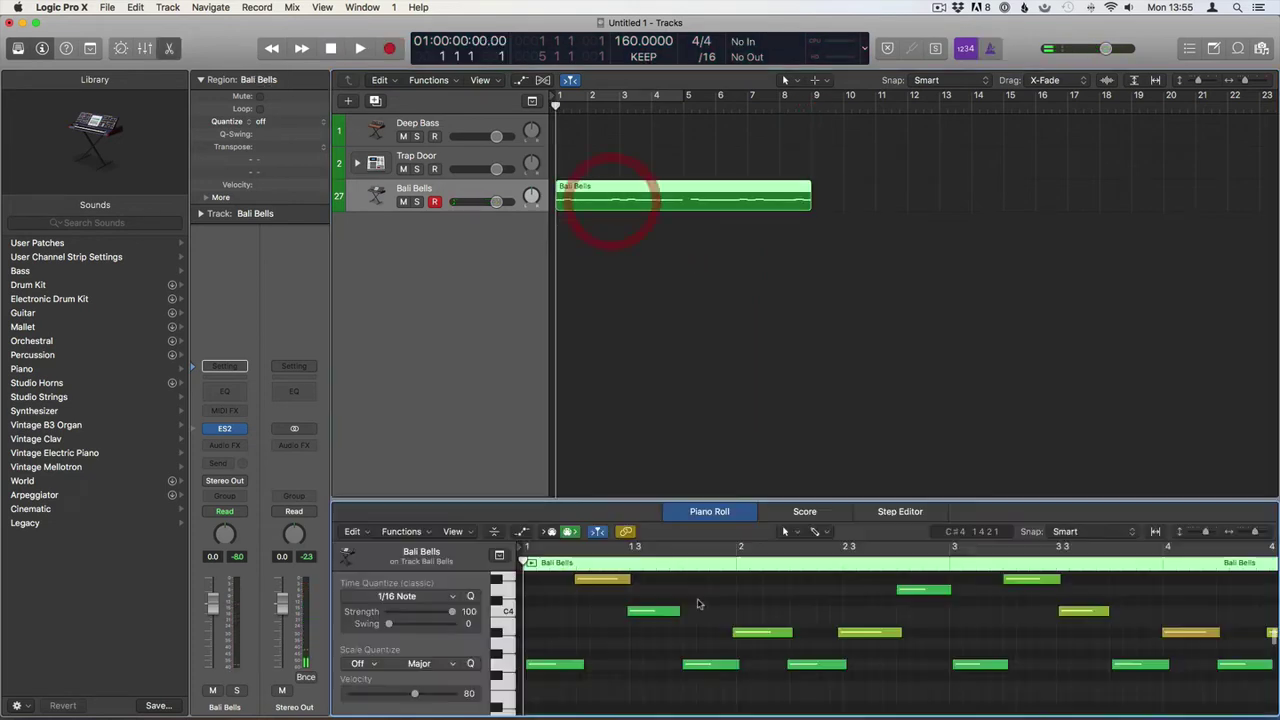
pyautogui.press('z')
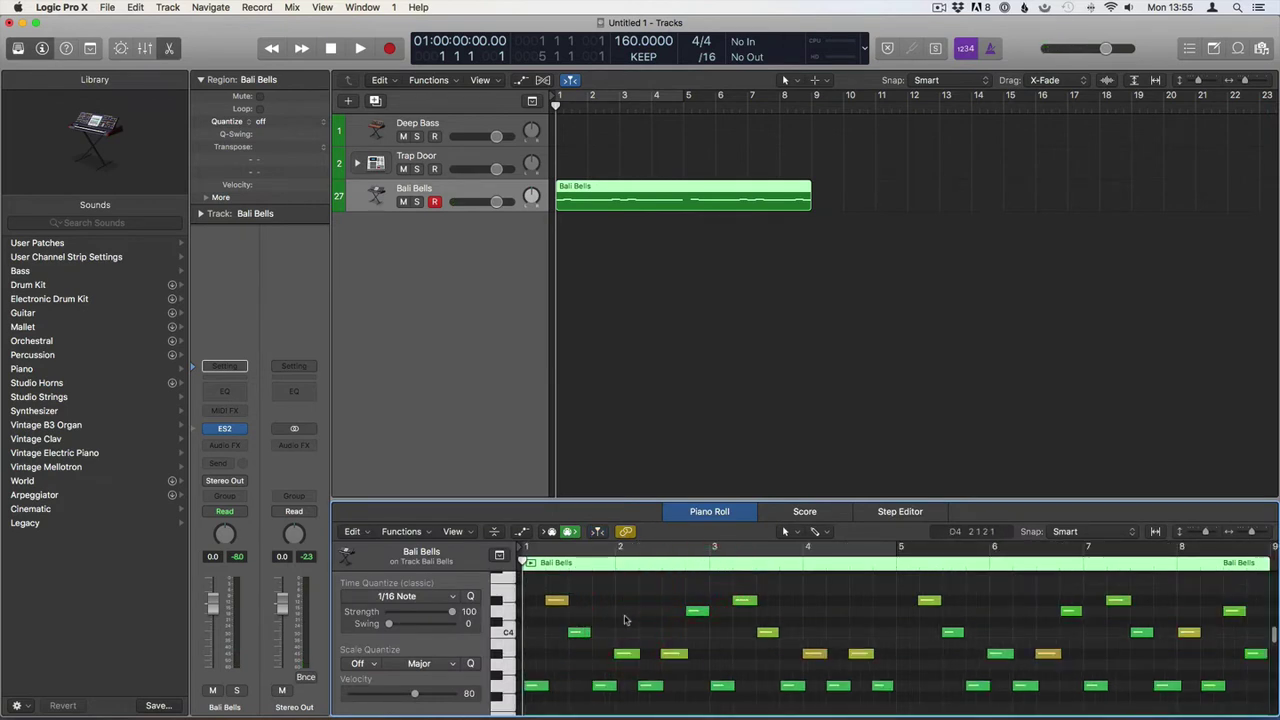
# Expand the Trap Door kit and record a hi-hat part from bar 1 on its Hi-Hat 2 track
pyautogui.click(447, 122)
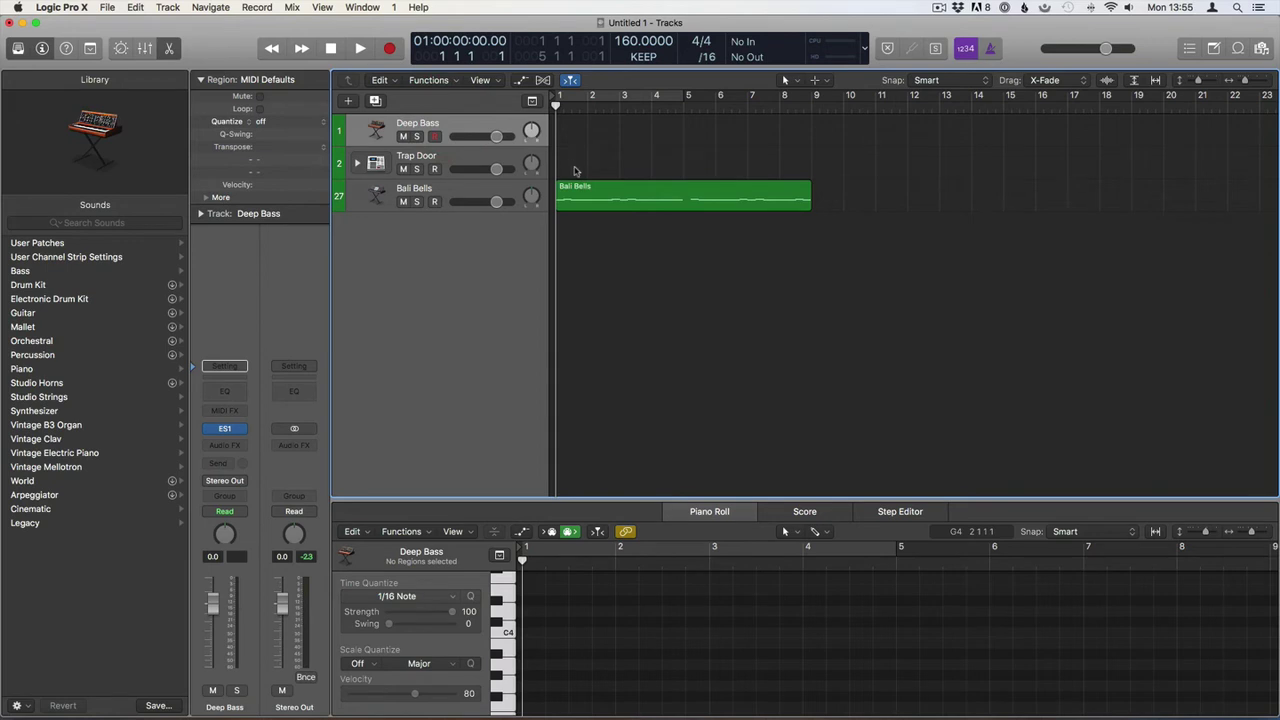
pyautogui.click(358, 163)
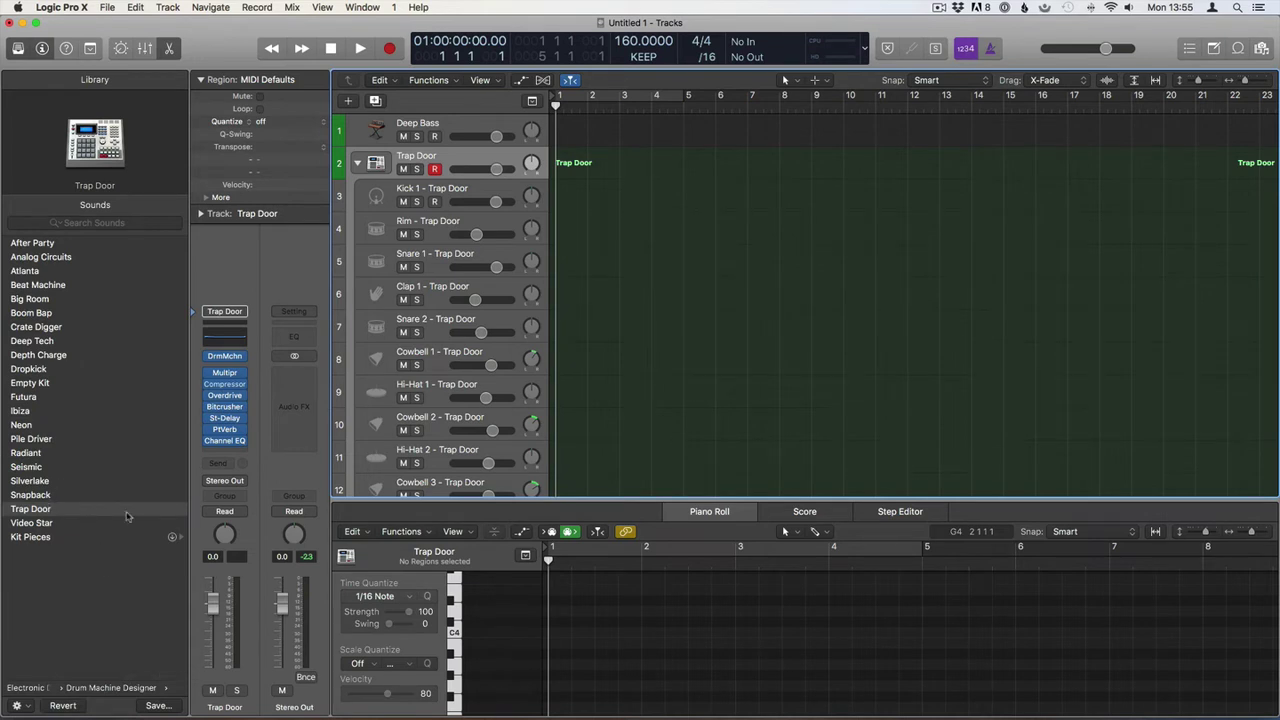
pyautogui.scroll(-2, 444, 342)
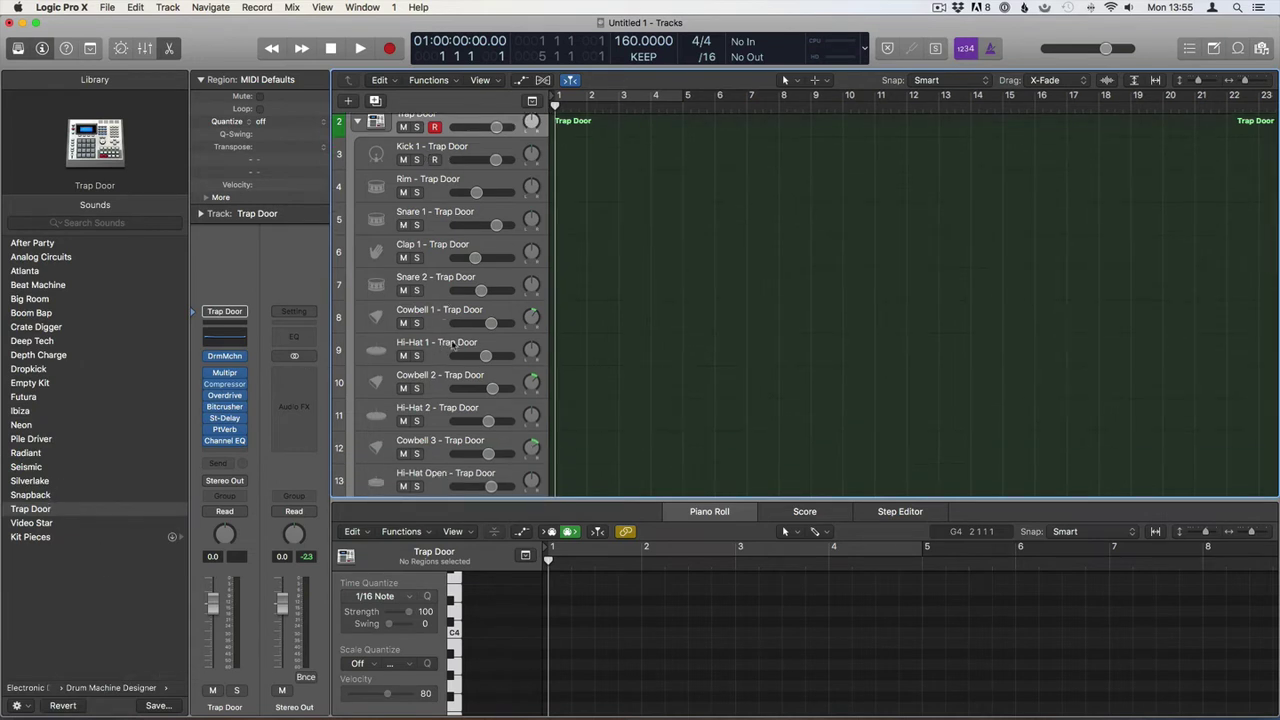
pyautogui.click(452, 344)
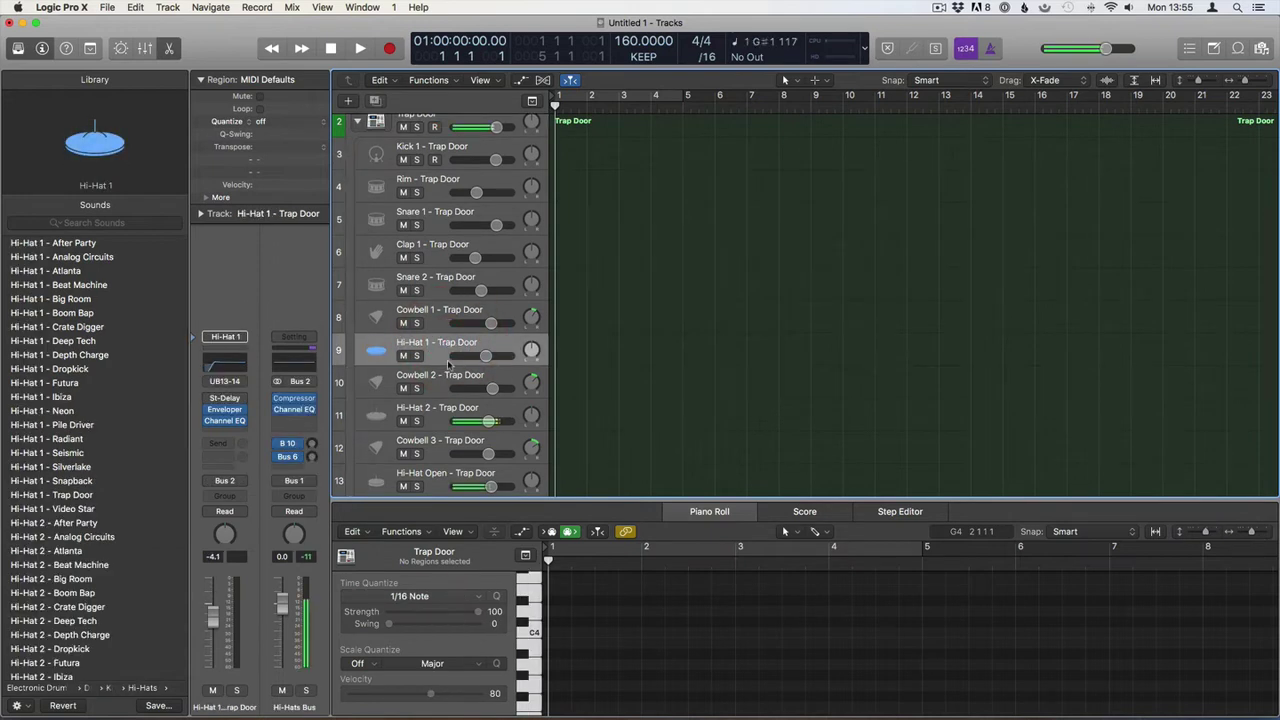
pyautogui.click(444, 410)
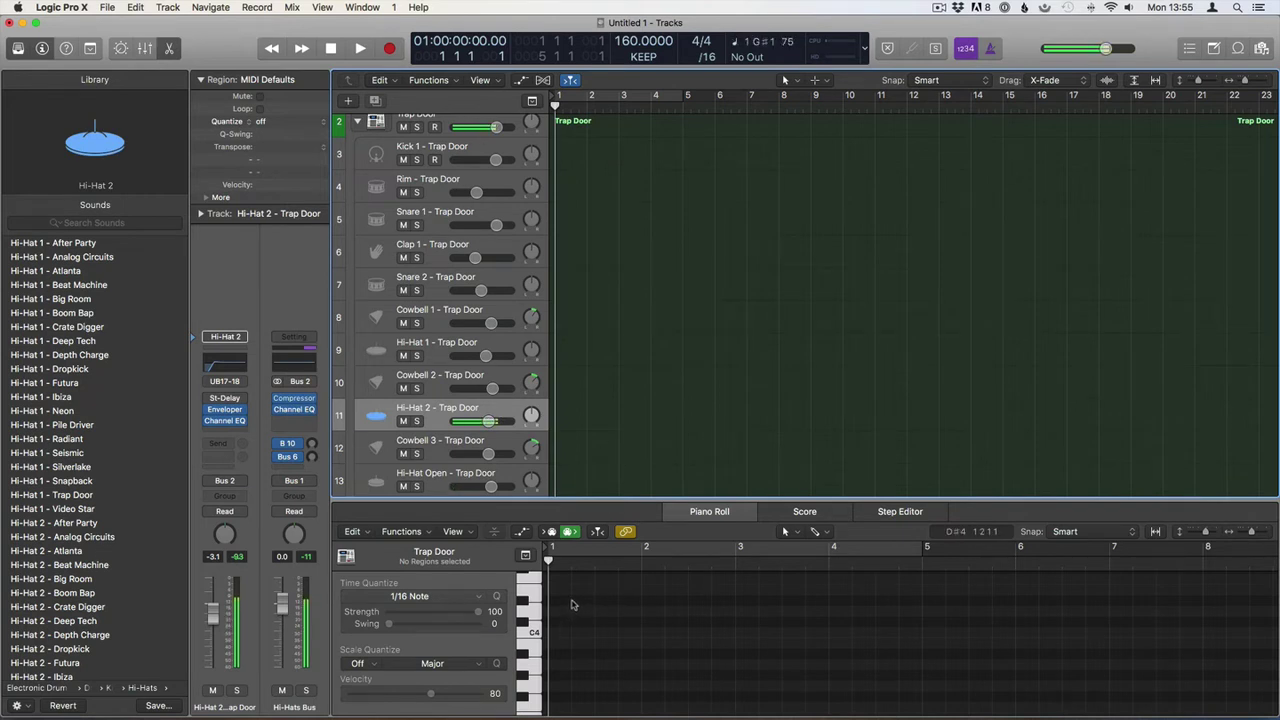
pyautogui.press('r')
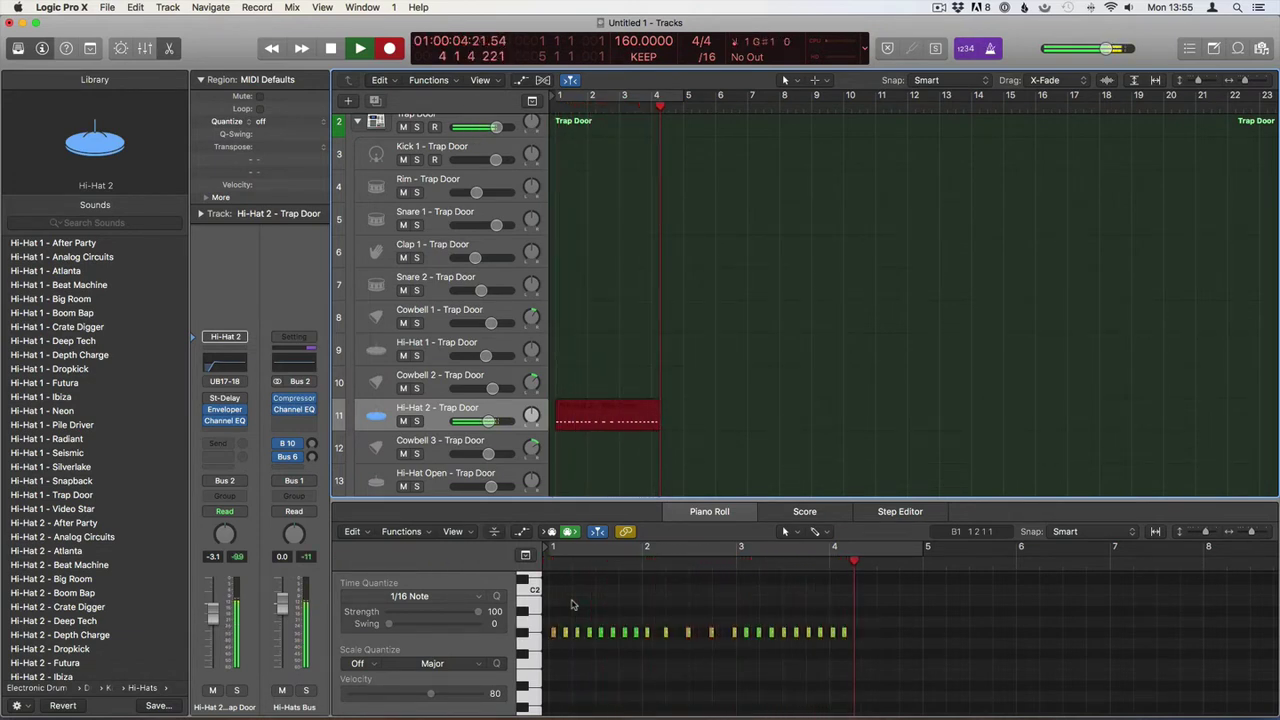
pyautogui.press('space')
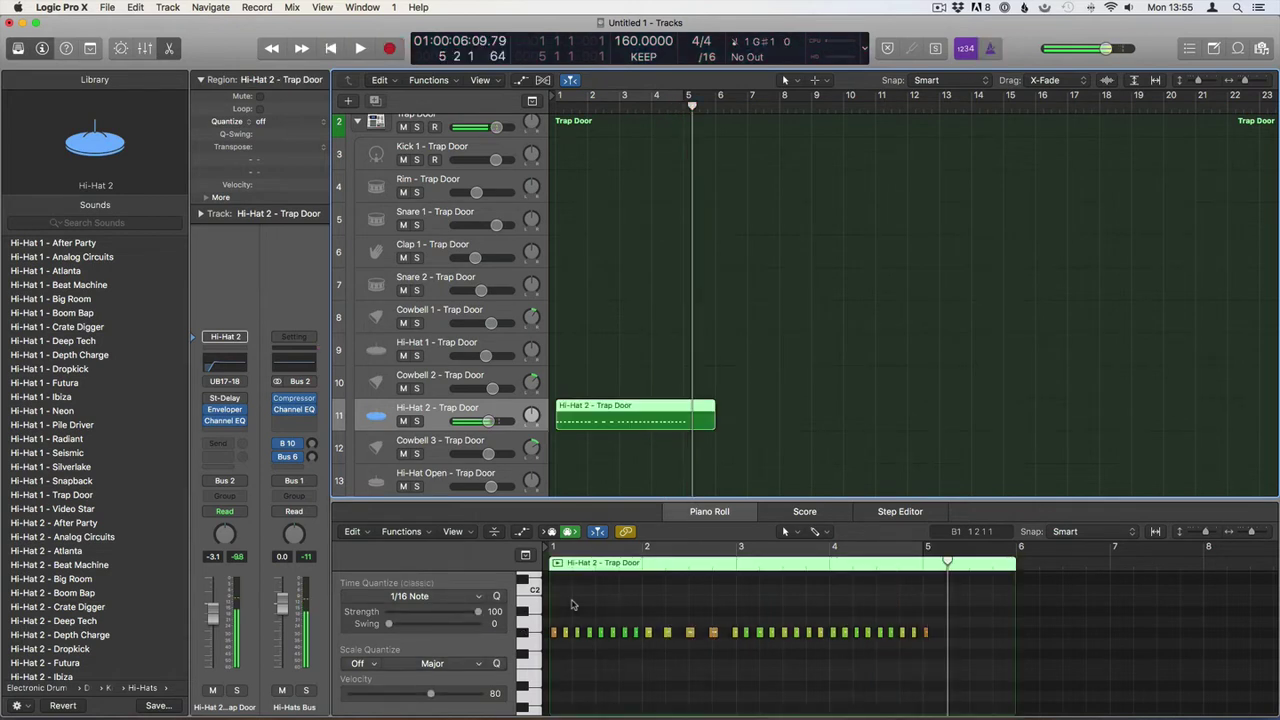
# Replace the uneven hi-hat notes in bar 2 with a copy of the bar 1 pattern
pyautogui.click(663, 596)
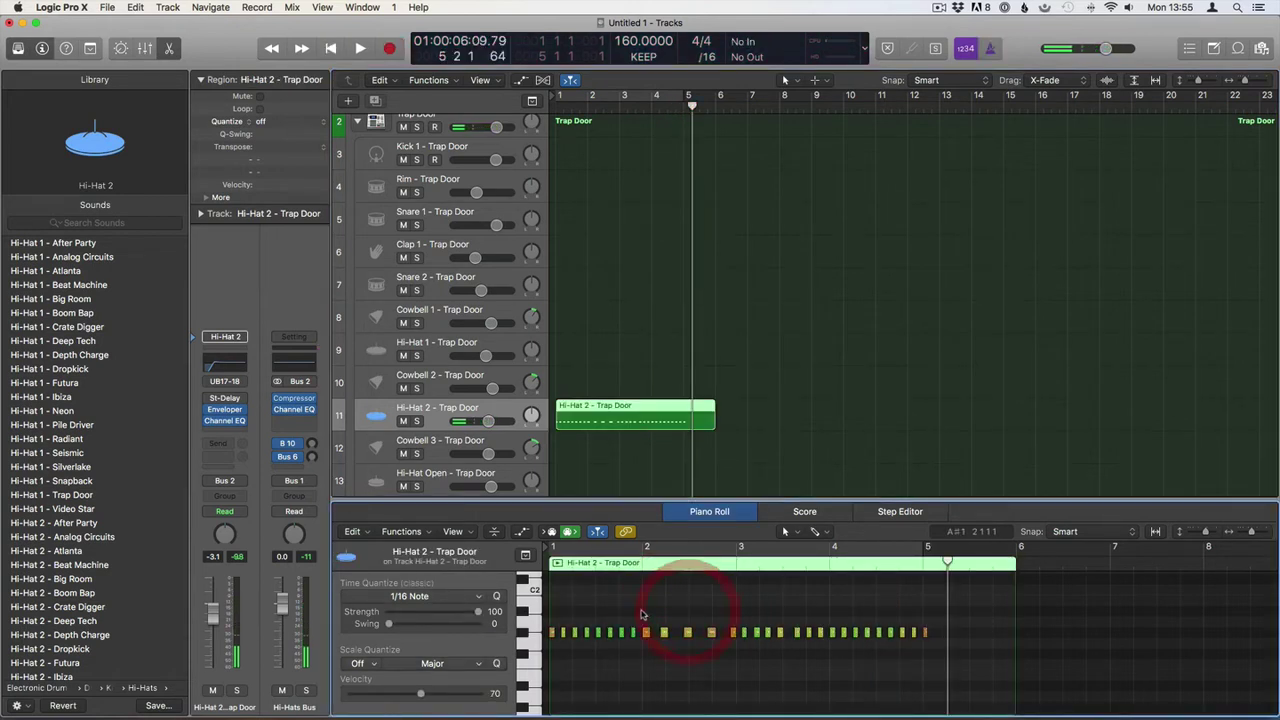
pyautogui.moveTo(641, 614); pyautogui.dragTo(648, 640)
pyautogui.press('Delete')
pyautogui.click(655, 592)
# Delete the hi-hat notes from bar 3 onward and fill bars 3 and 4 with a copy of bars 1 and 2
pyautogui.moveTo(737, 621); pyautogui.dragTo(957, 637)
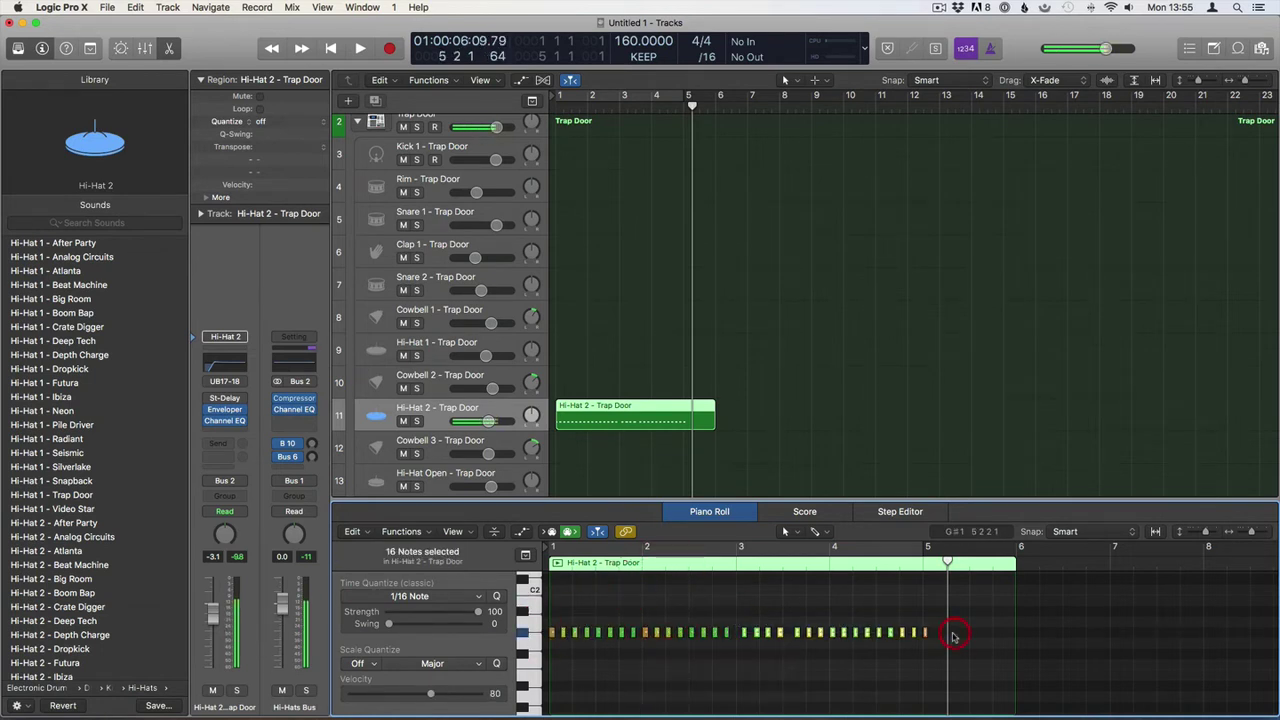
pyautogui.press('Delete')
pyautogui.moveTo(551, 636); pyautogui.dragTo(739, 636)
pyautogui.click(795, 605)
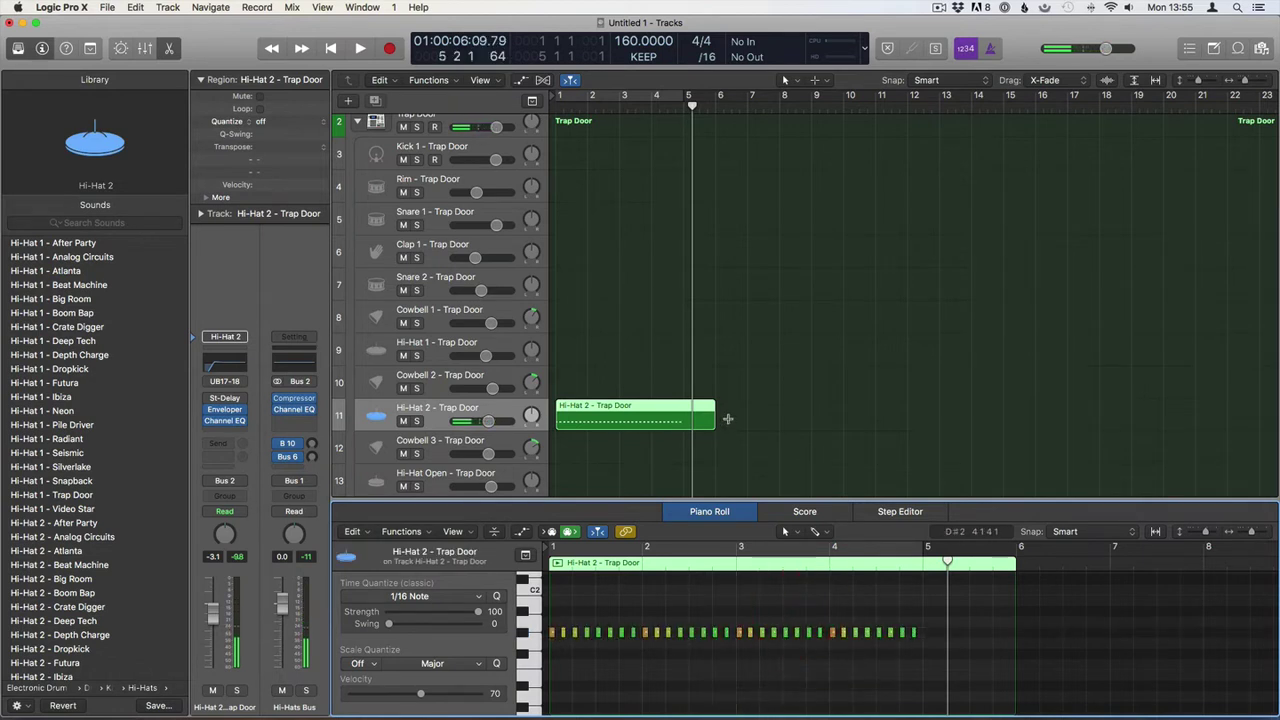
# Trim the Hi-Hat 2 region to four bars, play it from the start and enlarge the Piano Roll
pyautogui.moveTo(714, 419); pyautogui.dragTo(684, 416)
pyautogui.click(648, 420)
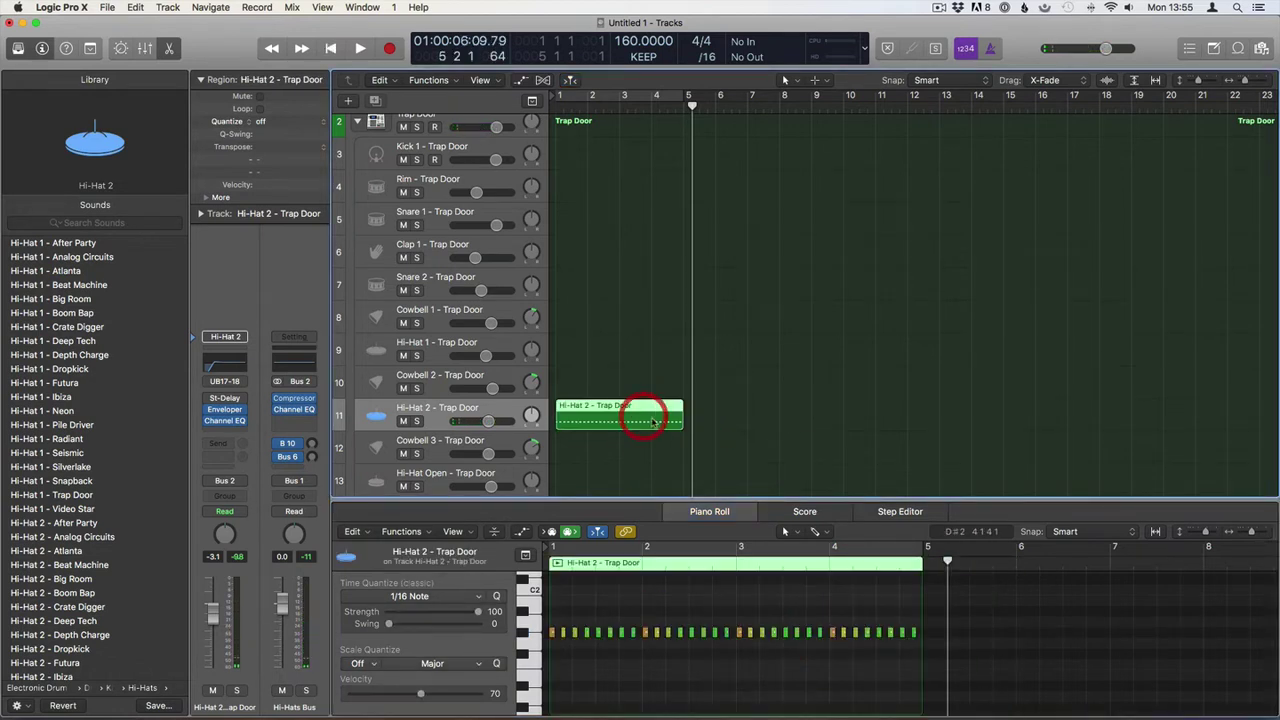
pyautogui.press('Return')
pyautogui.press('space')
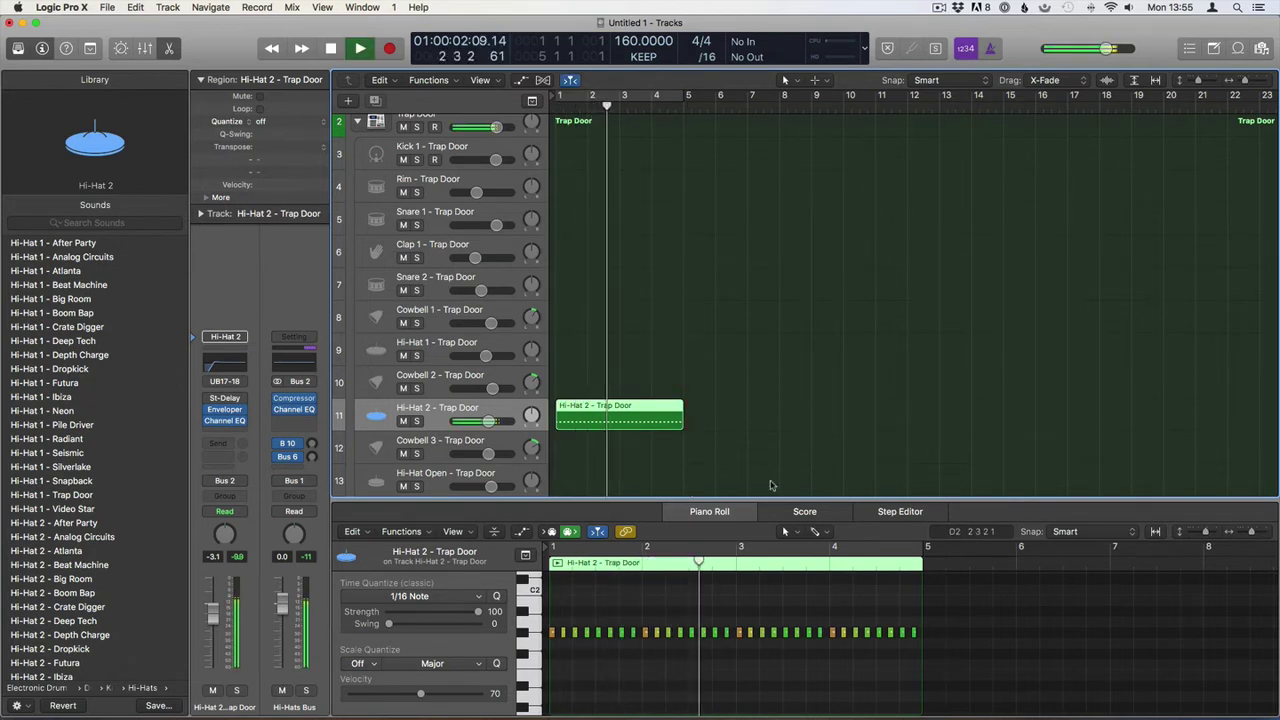
pyautogui.moveTo(775, 503); pyautogui.dragTo(770, 294)
pyautogui.press('space')
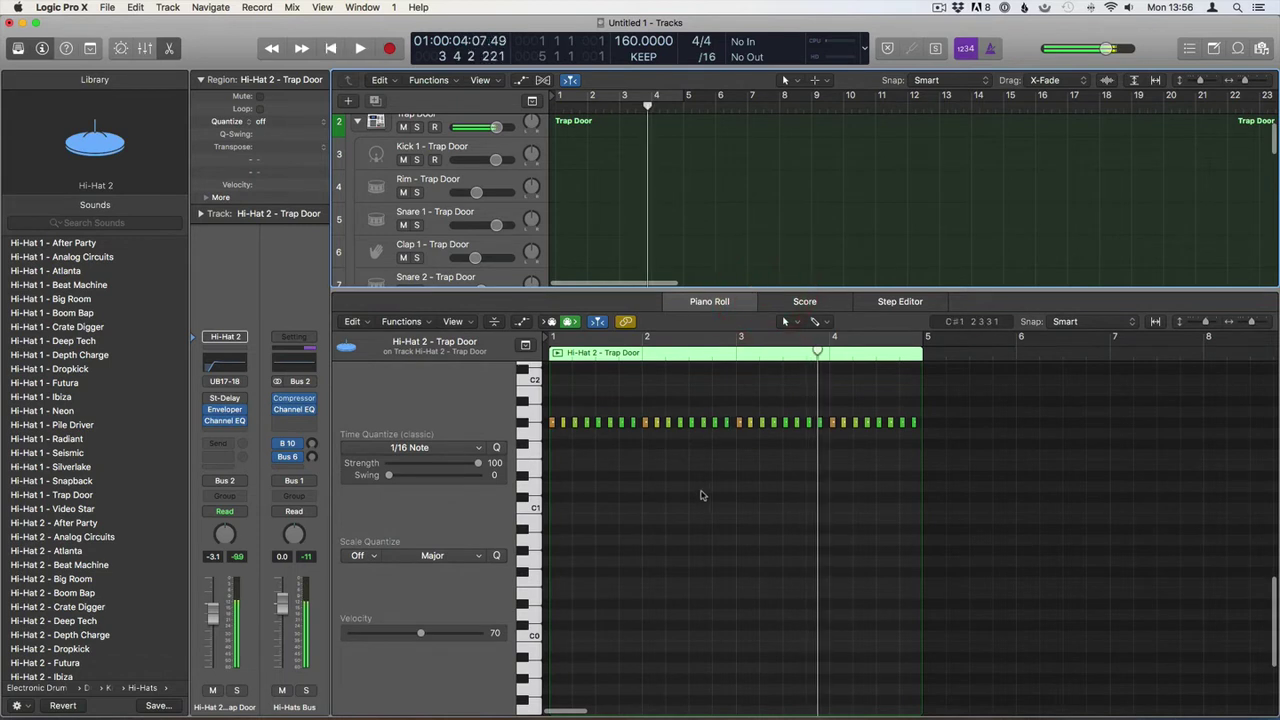
# Replace the last hi-hat note of bar 1 with a roll of three short notes and play it back
pyautogui.click(702, 487)
pyautogui.press('super+Right')
pyautogui.press('super+Right')
pyautogui.press('super+Right')
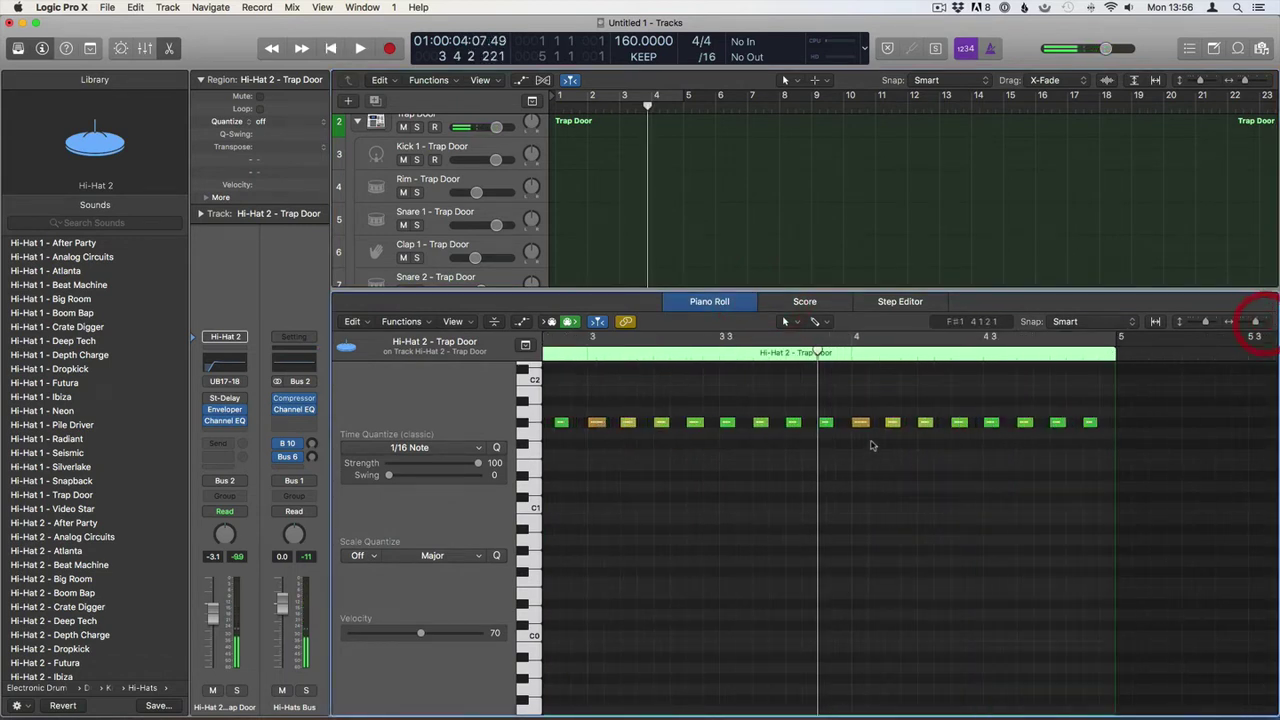
pyautogui.click(787, 423)
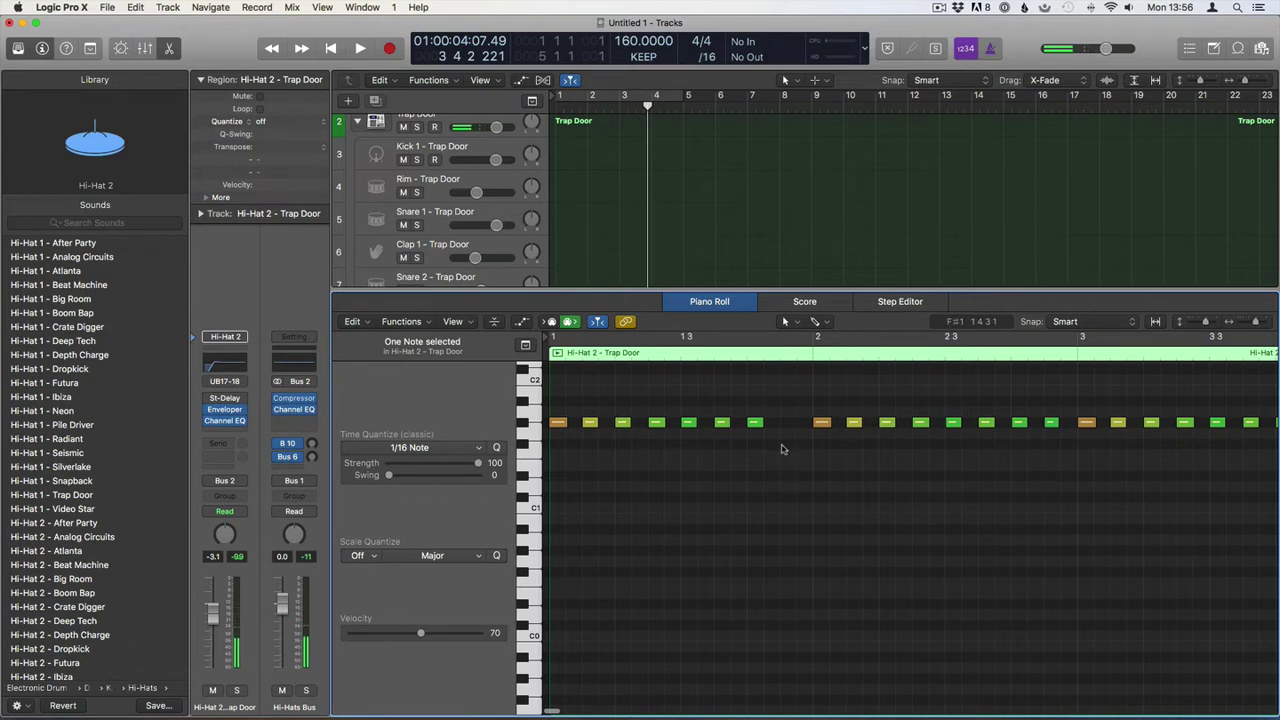
pyautogui.moveTo(787, 435)
pyautogui.mouseDown()
pyautogui.moveTo(786, 448)
pyautogui.moveTo(778, 437)
pyautogui.moveTo(797, 422)
pyautogui.mouseUp()
pyautogui.doubleClick(672, 360)
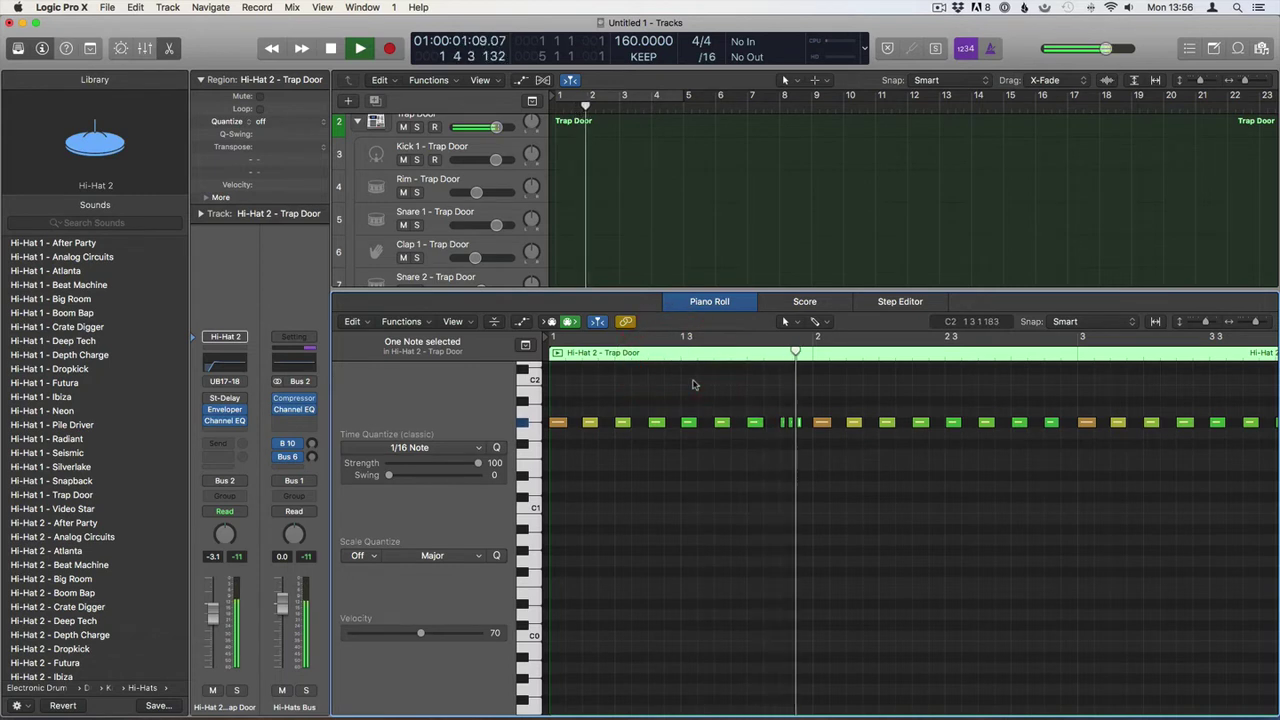
pyautogui.press('space')
# Split the second hi-hat note of bar 3 into two short notes and play back the result
pyautogui.click(742, 422)
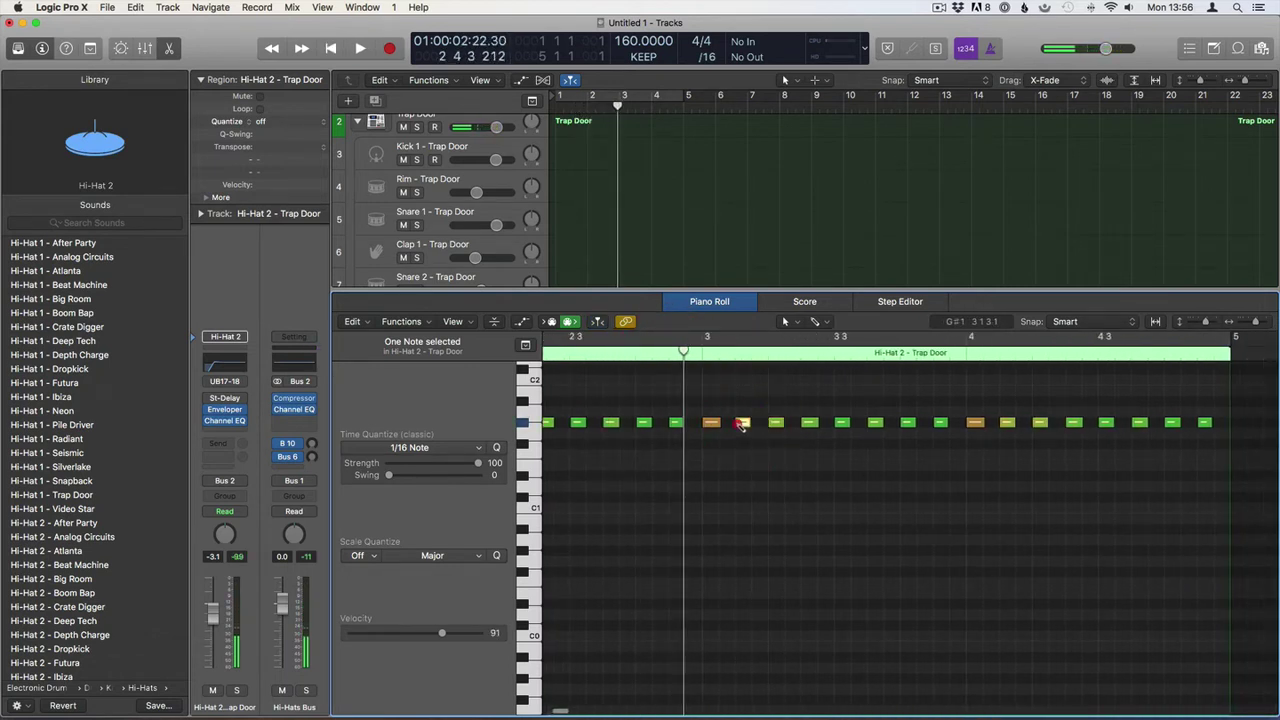
pyautogui.moveTo(745, 427); pyautogui.dragTo(743, 421)
pyautogui.press('space')
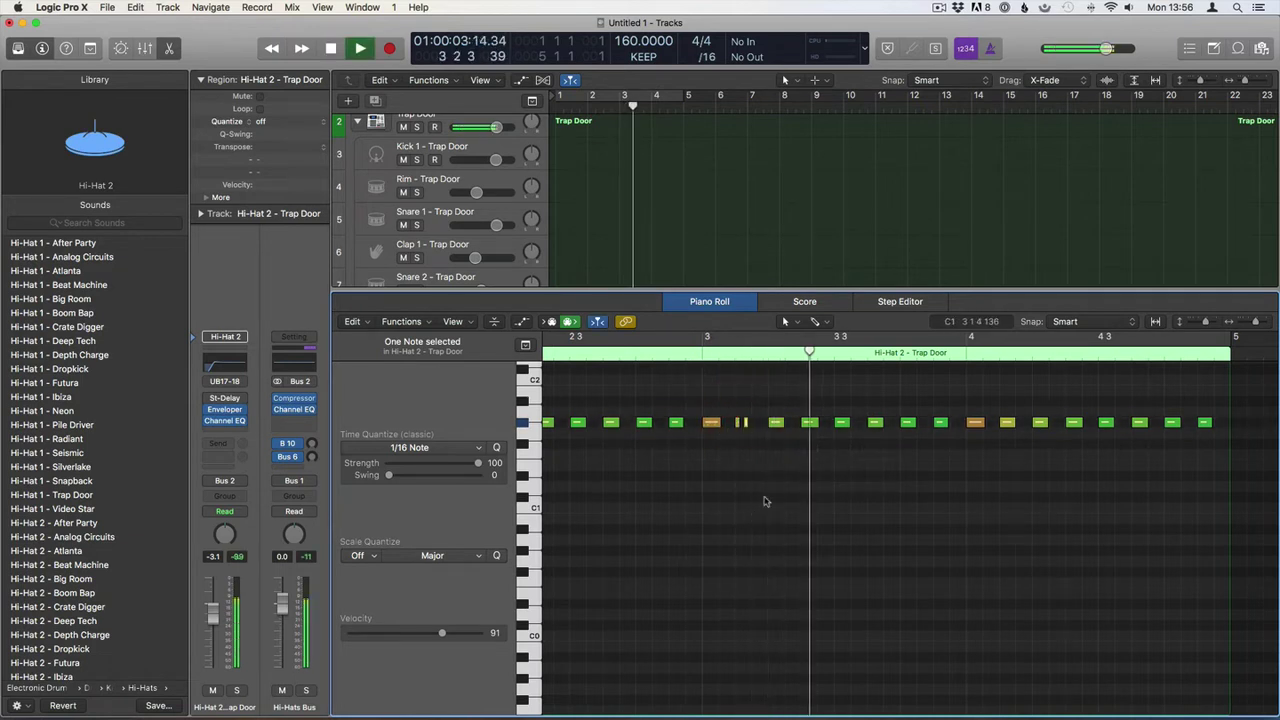
pyautogui.press('space')
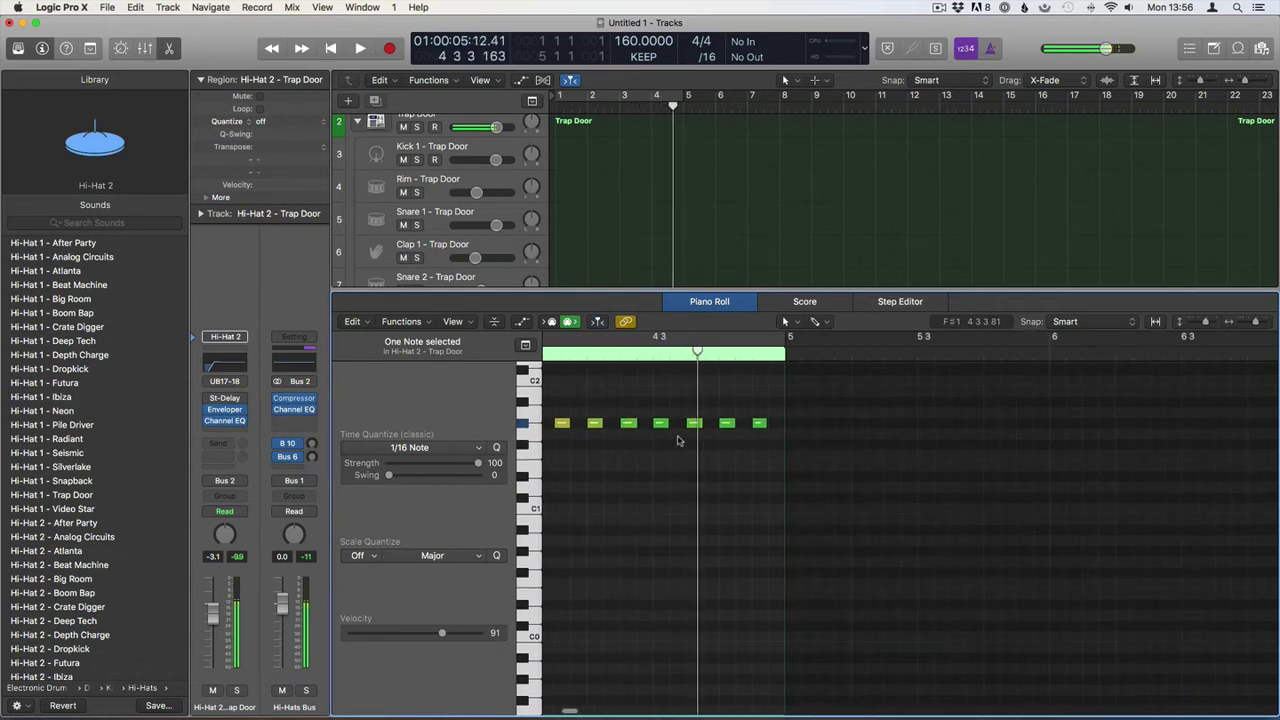
# Split the hi-hat note on beat 3 of bar 4 into two short notes and listen to it
pyautogui.moveTo(660, 424); pyautogui.dragTo(664, 426)
pyautogui.click(675, 435)
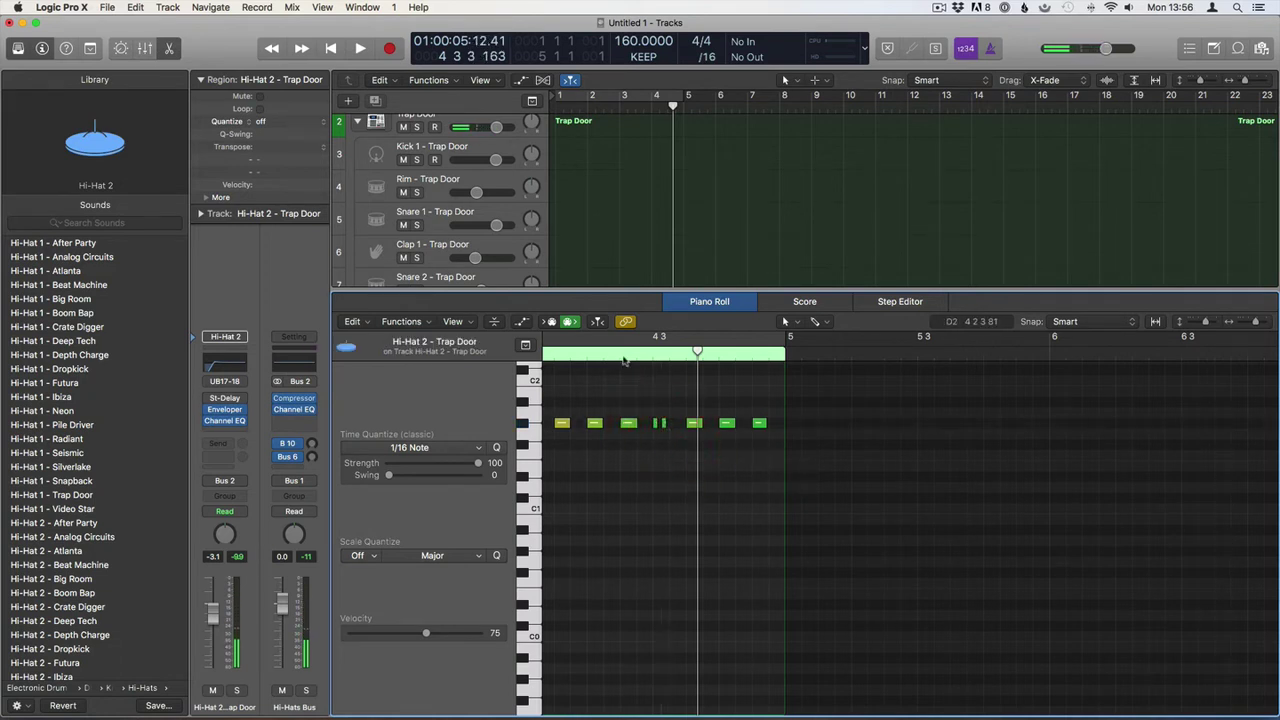
pyautogui.click(622, 358)
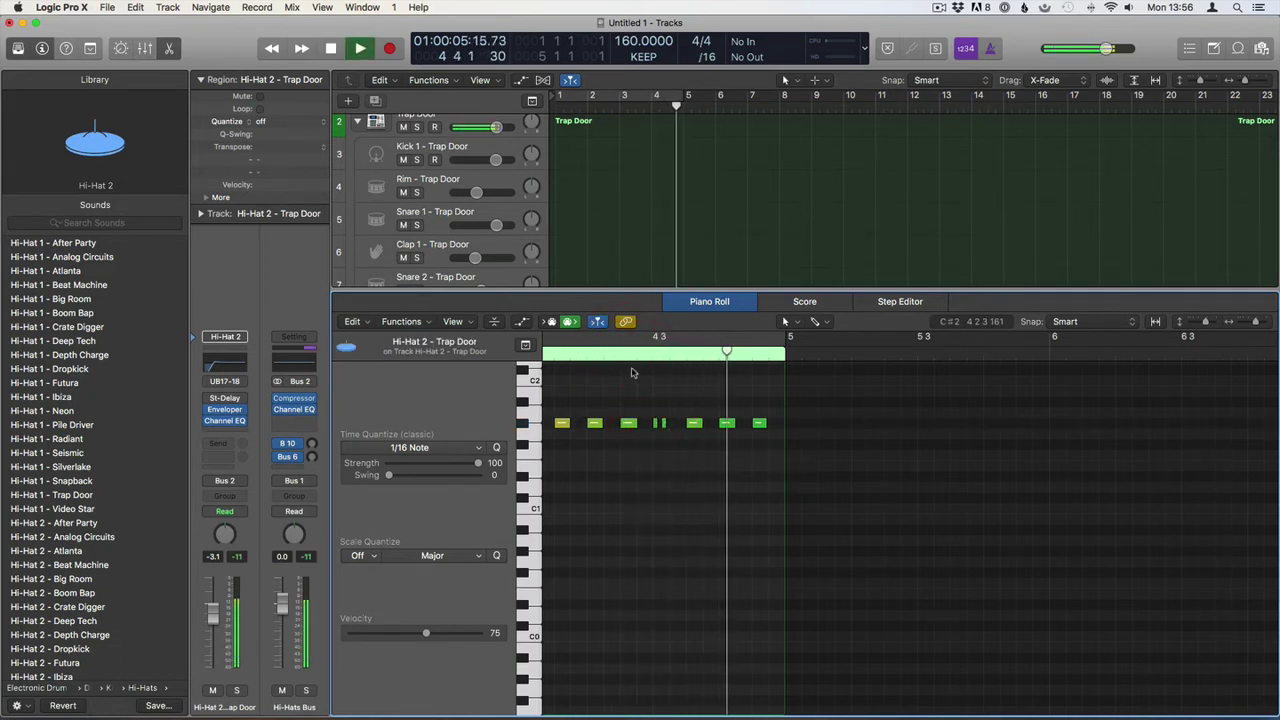
# Play the edited hi-hat pattern from the start and close the Piano Roll
pyautogui.press('Return')
pyautogui.press('space')
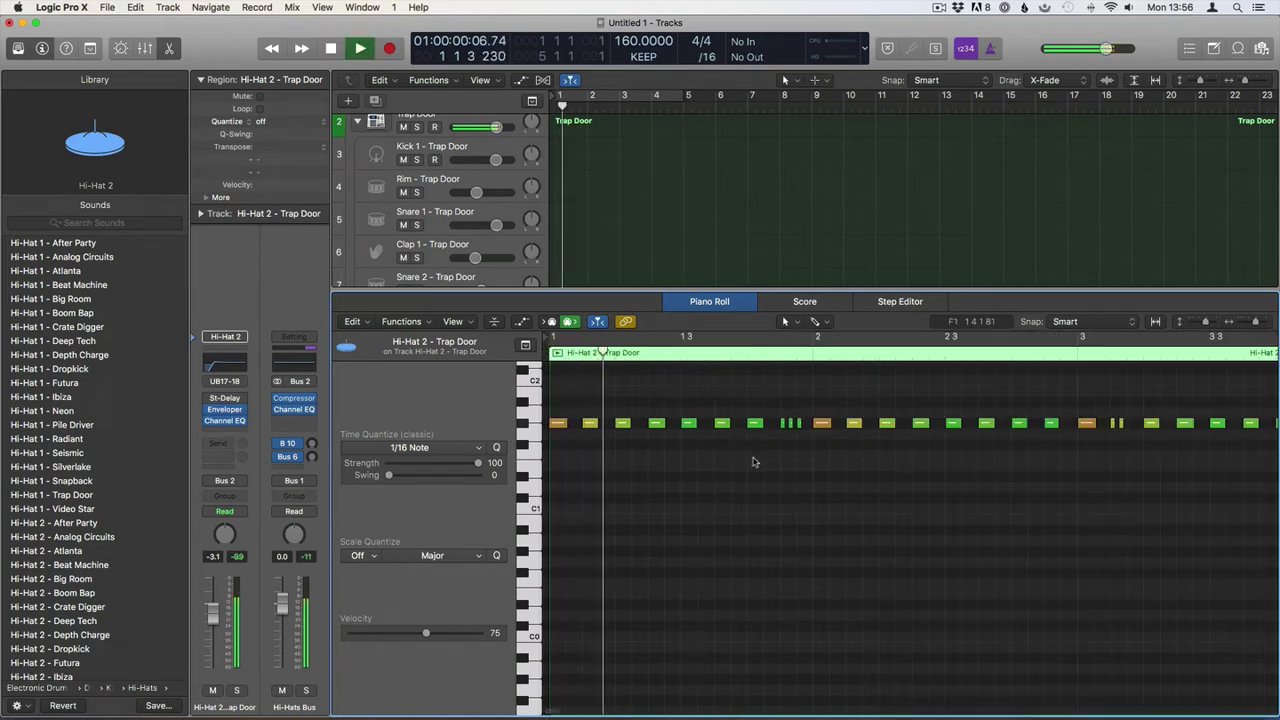
pyautogui.press('e')
pyautogui.click(666, 434)
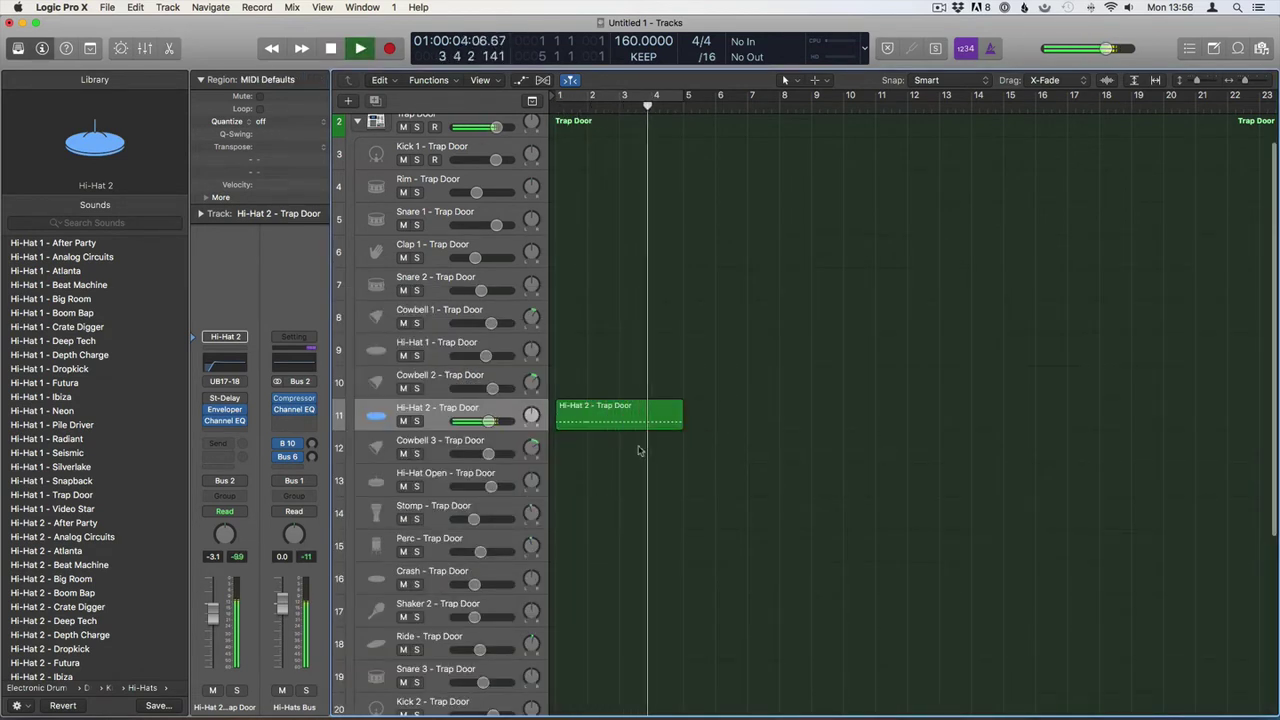
pyautogui.press('space')
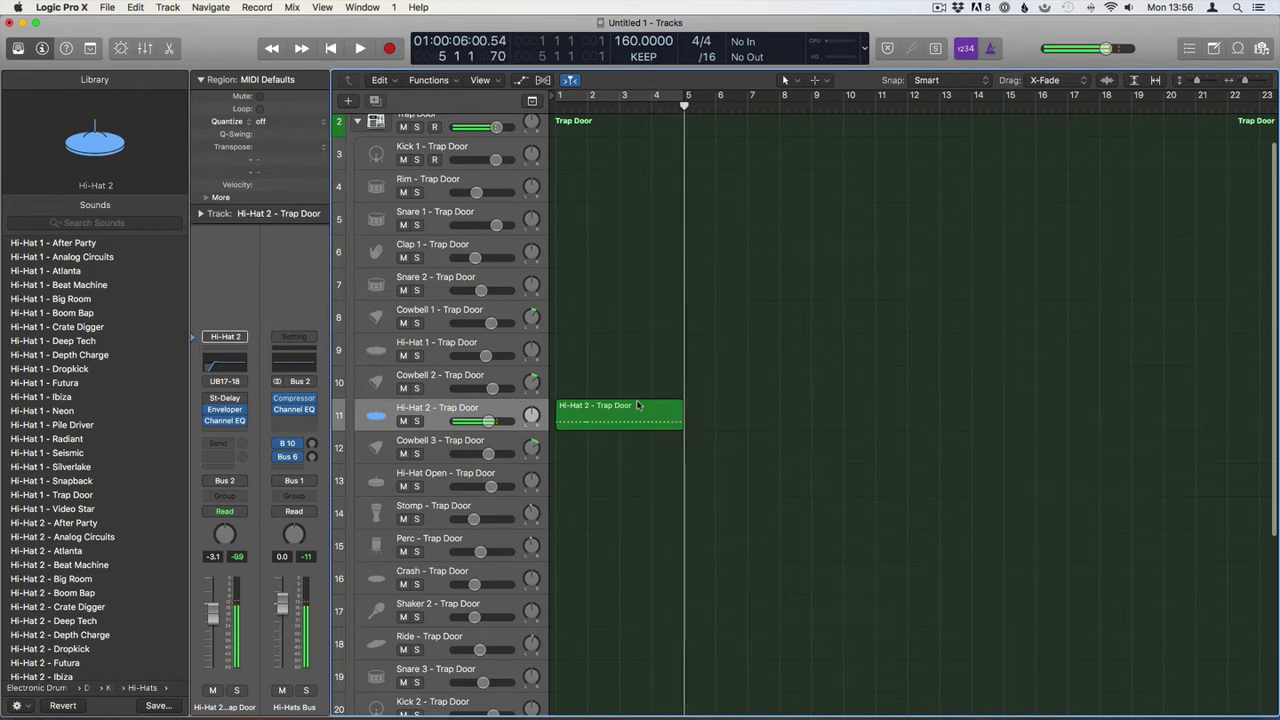
# Add a new software instrument track directly below the Bali Bells track
pyautogui.press('z')
pyautogui.press('super+Left')
pyautogui.press('super+Left')
pyautogui.press('super+Left')
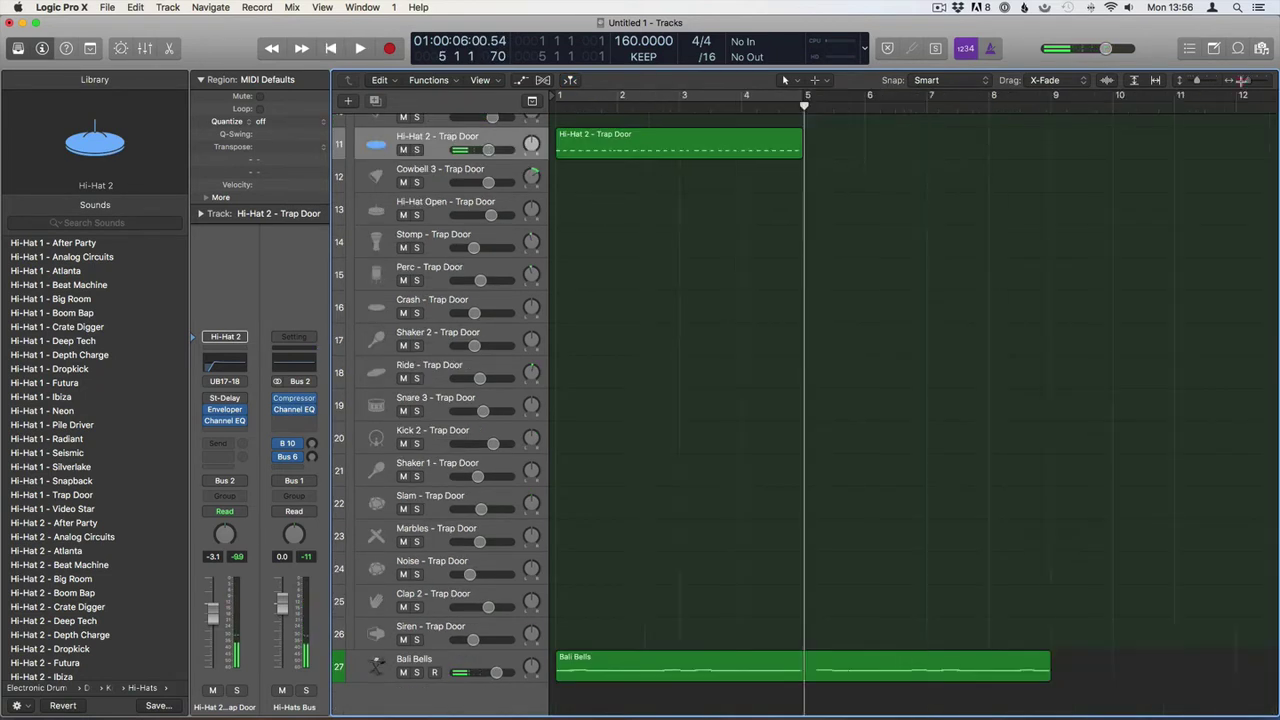
pyautogui.click(628, 656)
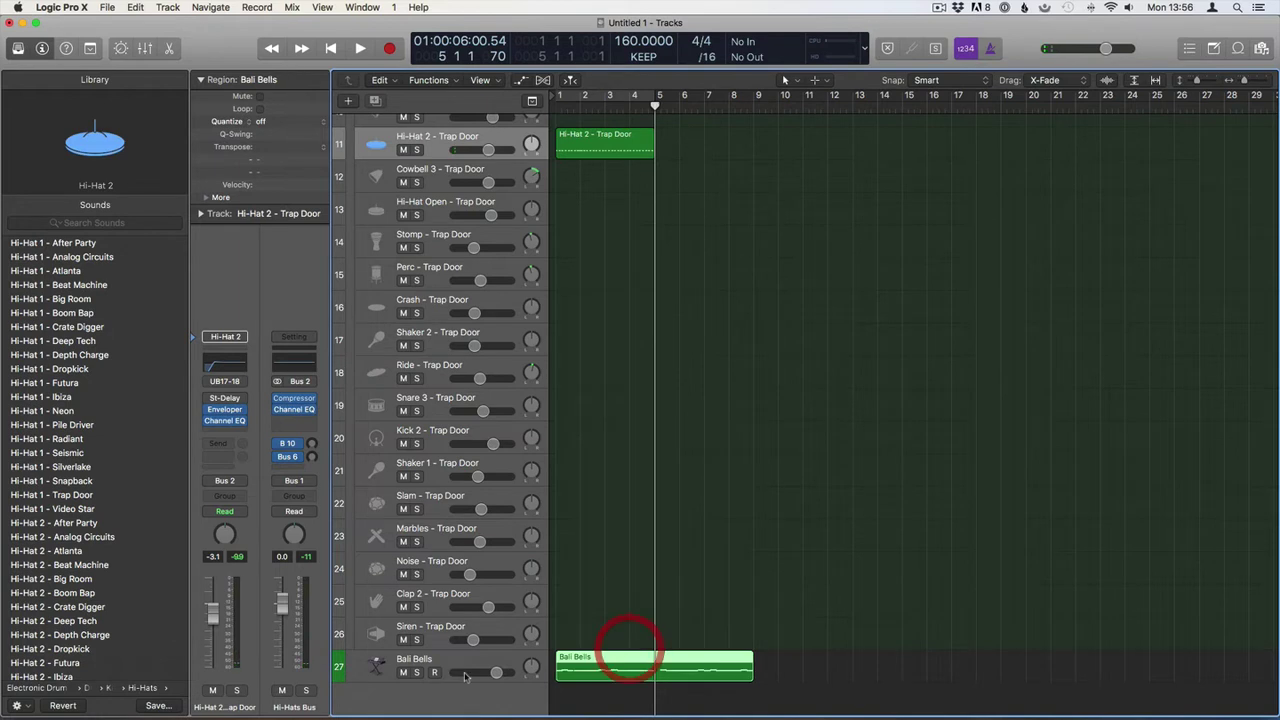
pyautogui.click(424, 670)
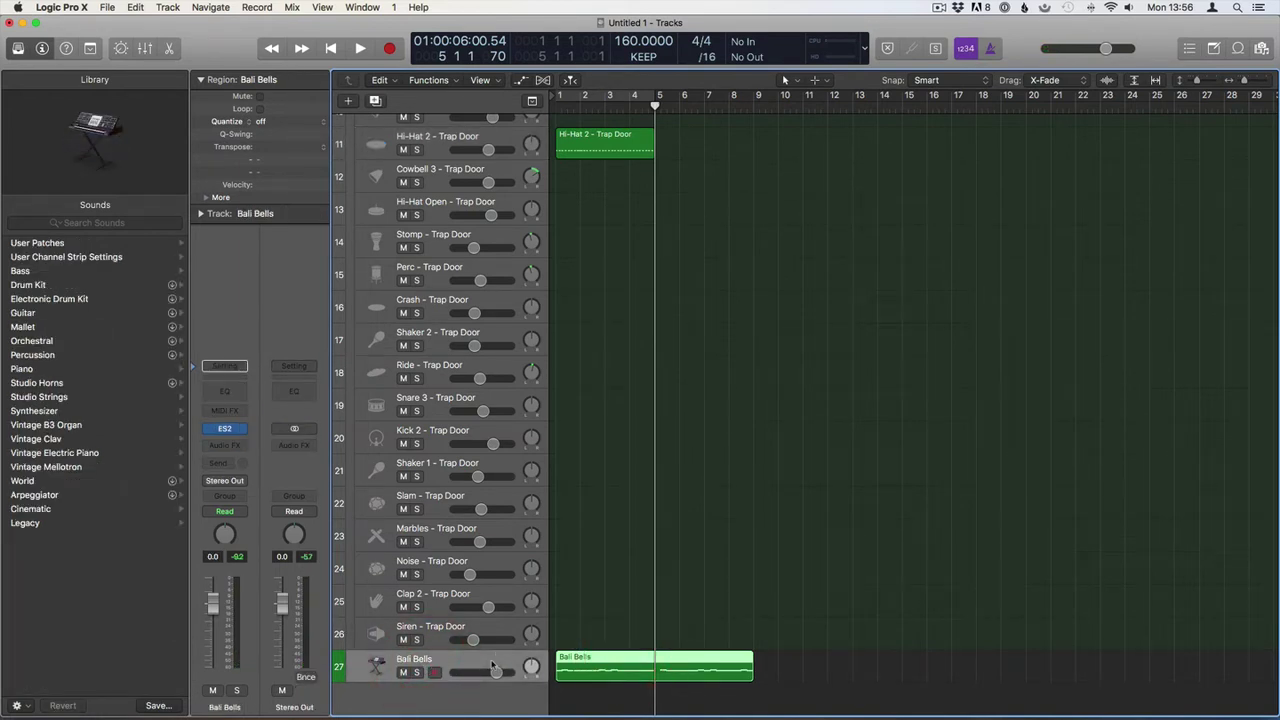
pyautogui.click(425, 693)
# Load the Spitfire Celeste preset from the Keys category into the new track's Kontakt 5 instrument
pyautogui.click(197, 431)
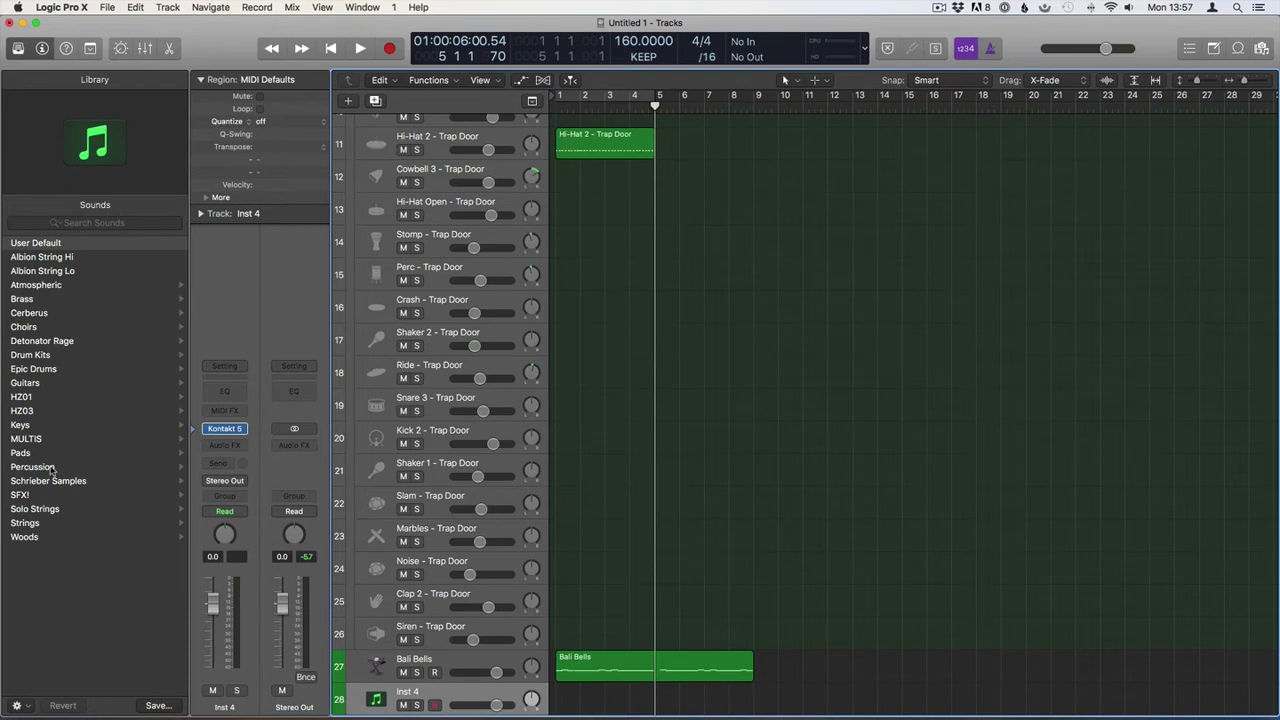
pyautogui.click(33, 429)
pyautogui.scroll(-6, 80, 600)
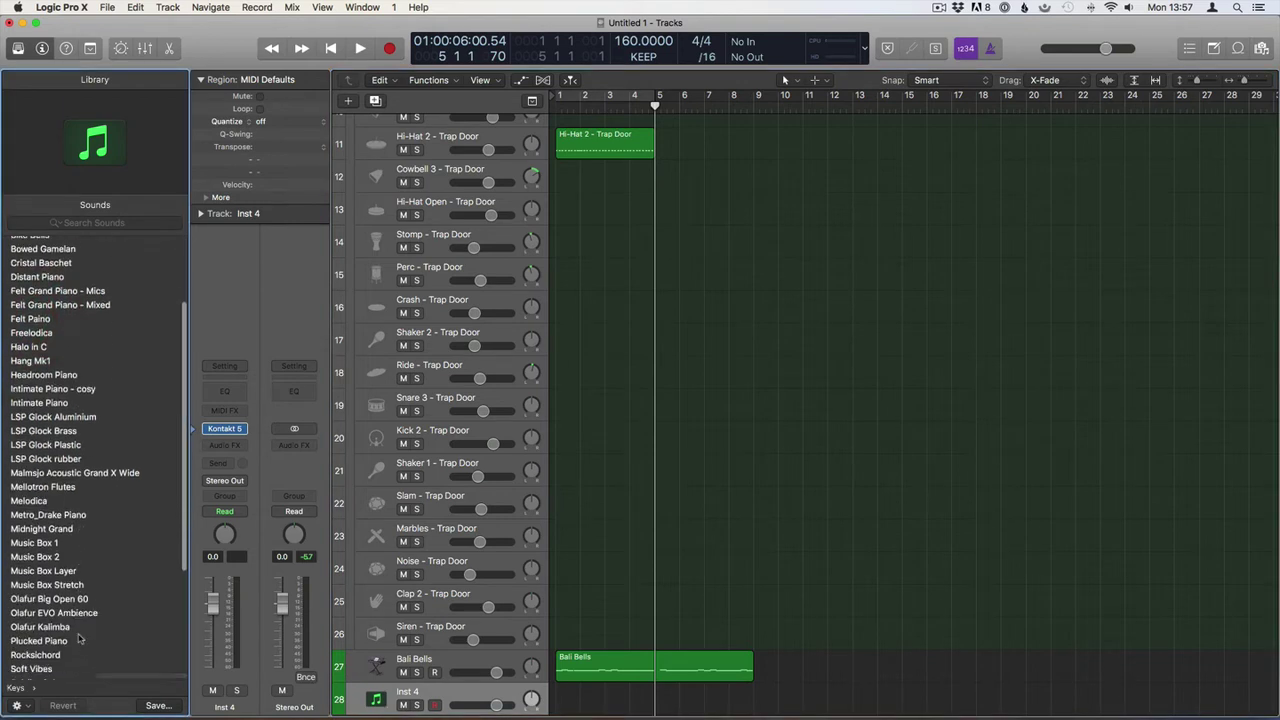
pyautogui.scroll(-1, 82, 628)
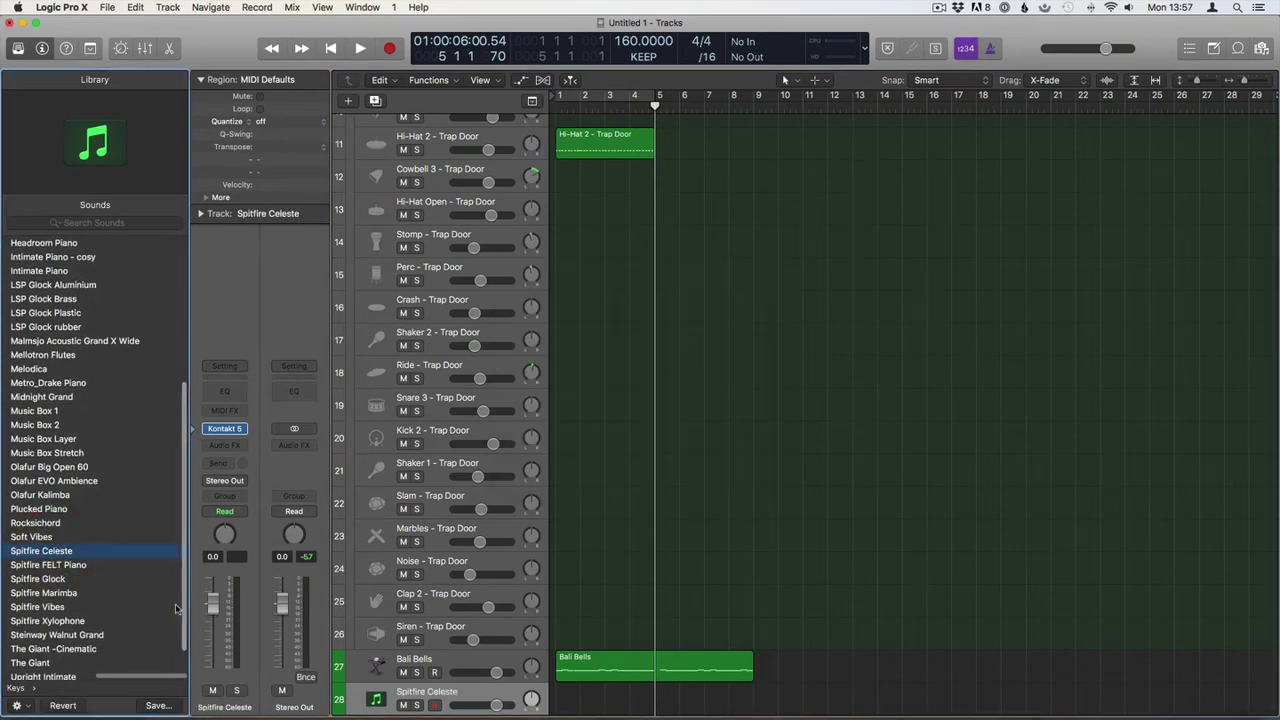
pyautogui.scroll(-1, 810, 465)
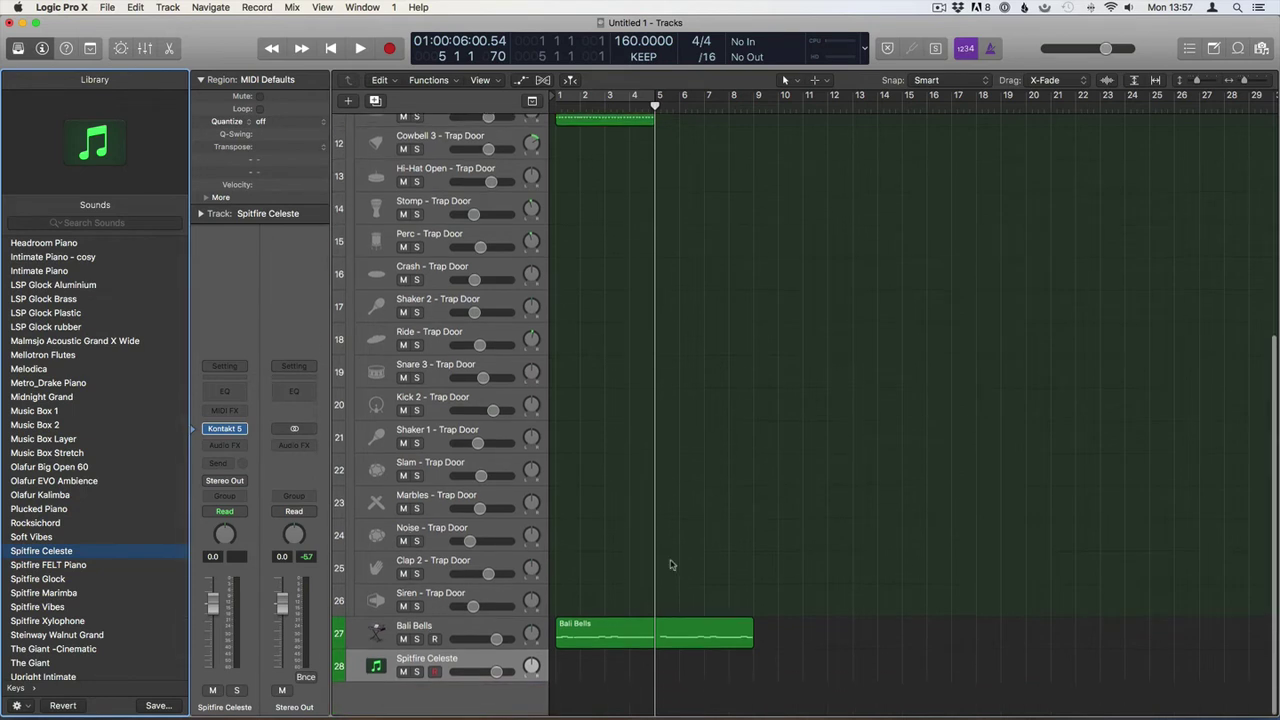
# Move the Bali Bells region onto the Spitfire Celeste track and listen to it from the start
pyautogui.moveTo(600, 634); pyautogui.dragTo(600, 667)
pyautogui.click(626, 600)
pyautogui.press('Return')
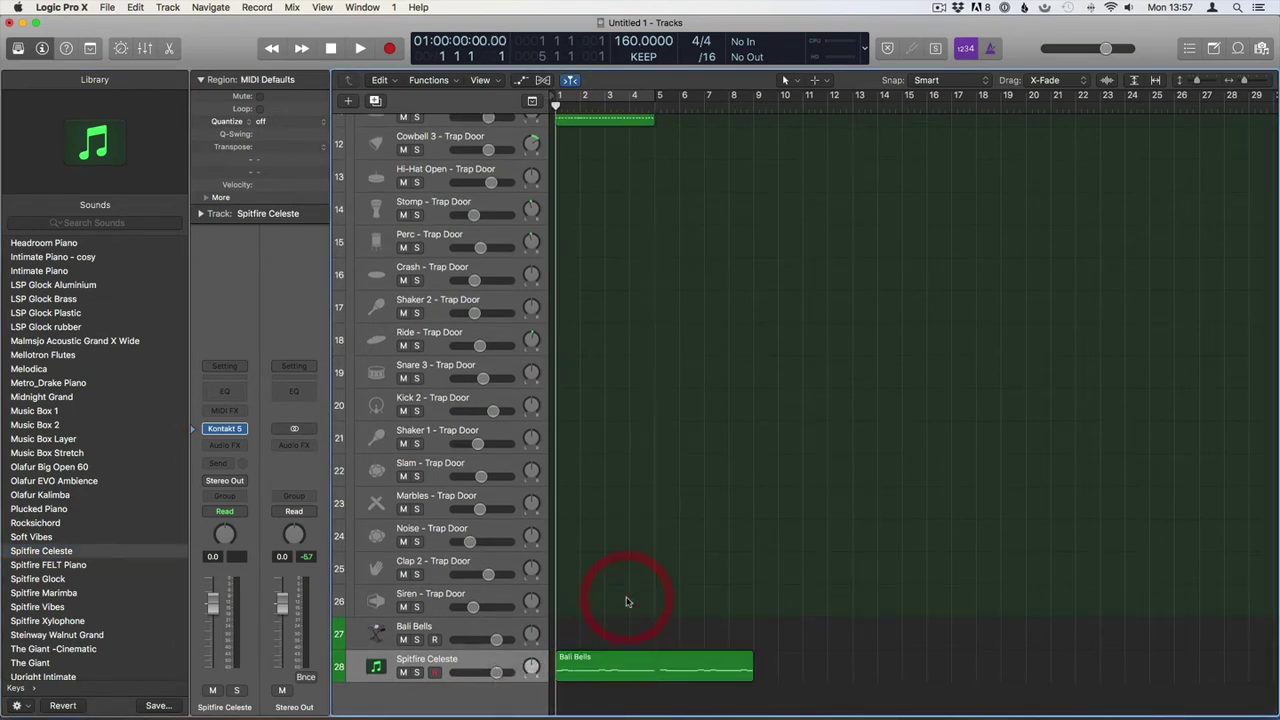
pyautogui.press('space')
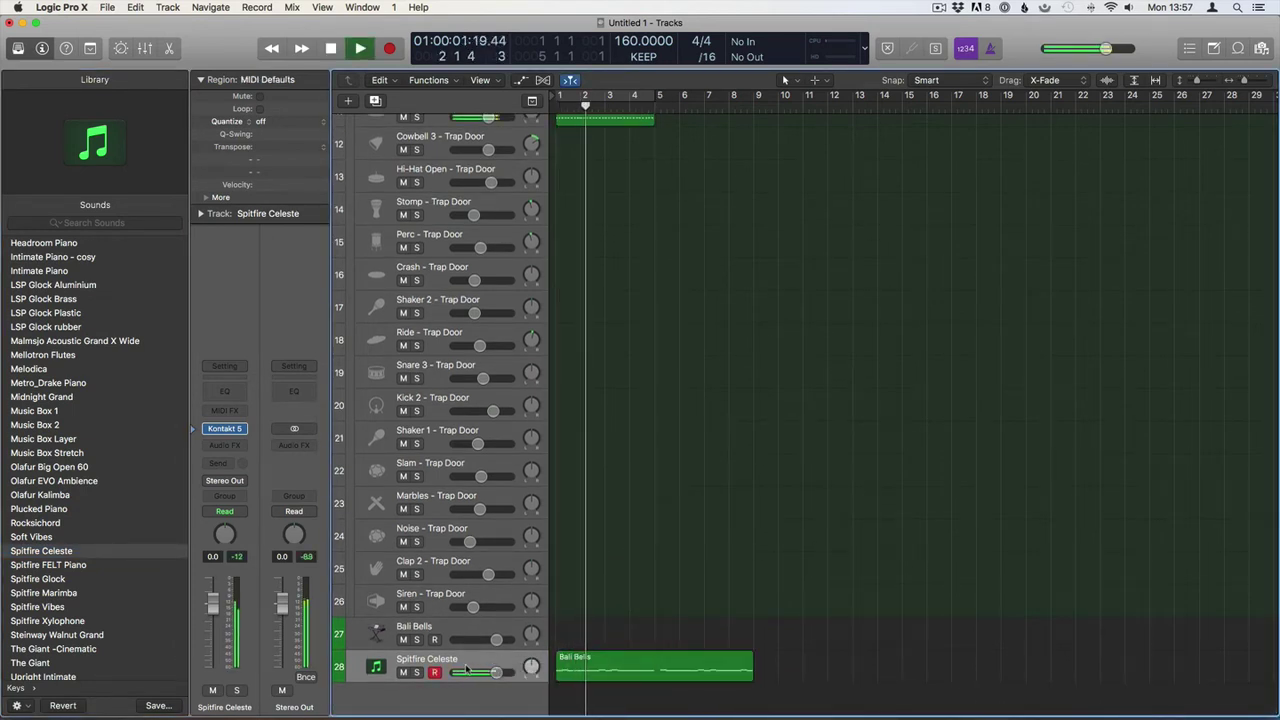
pyautogui.press('space')
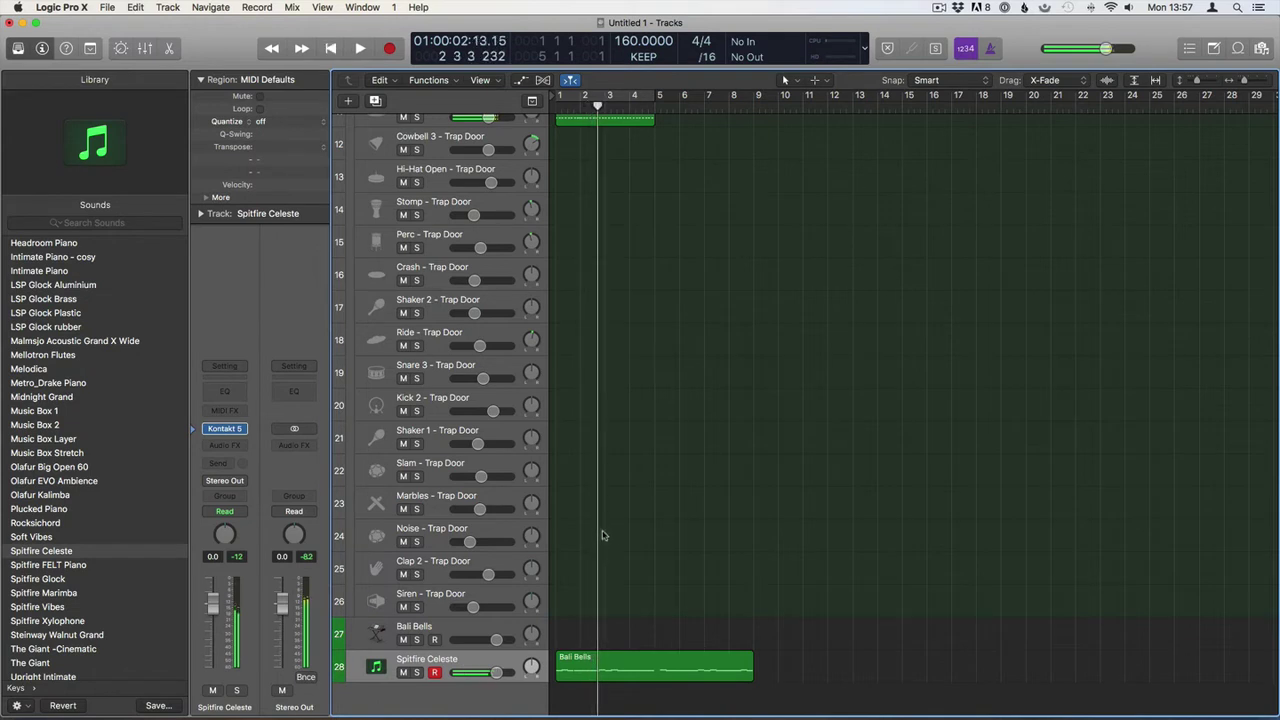
# Insert the stereo version of XLN Audio's RC-20 Retro Color as an audio effect on the Spitfire Celeste track
pyautogui.click(241, 446)
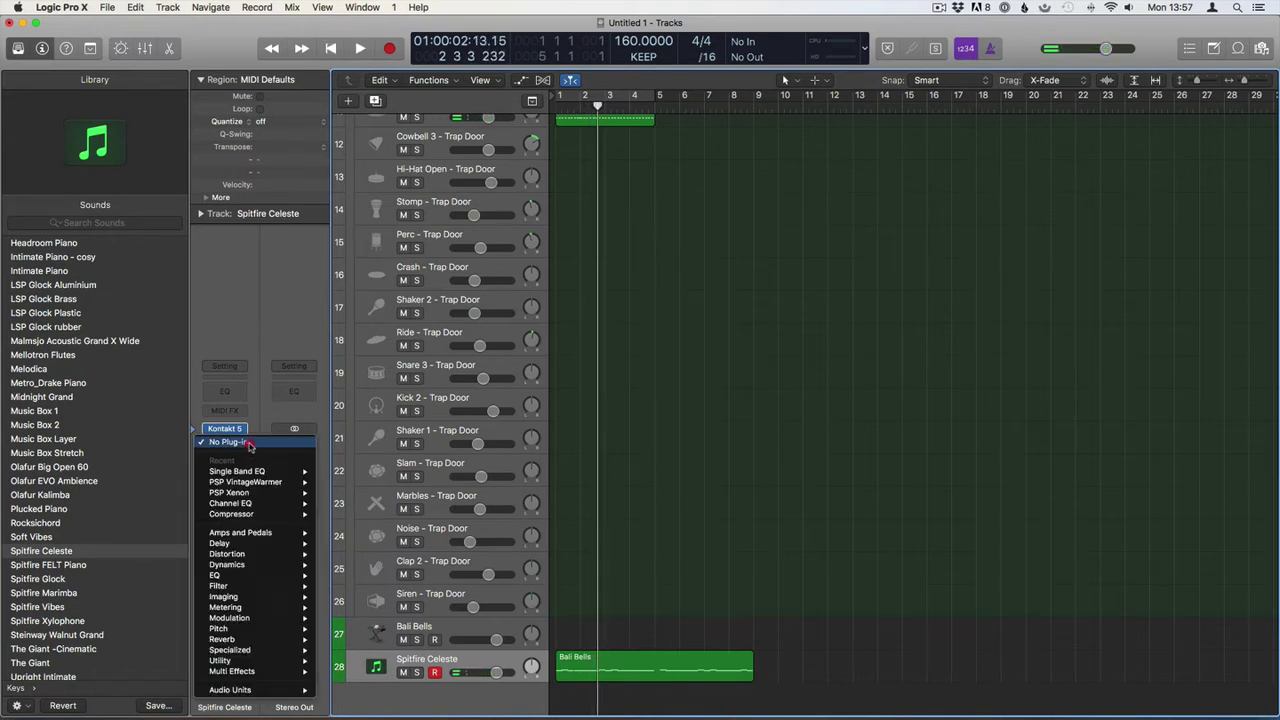
pyautogui.moveTo(290, 690)
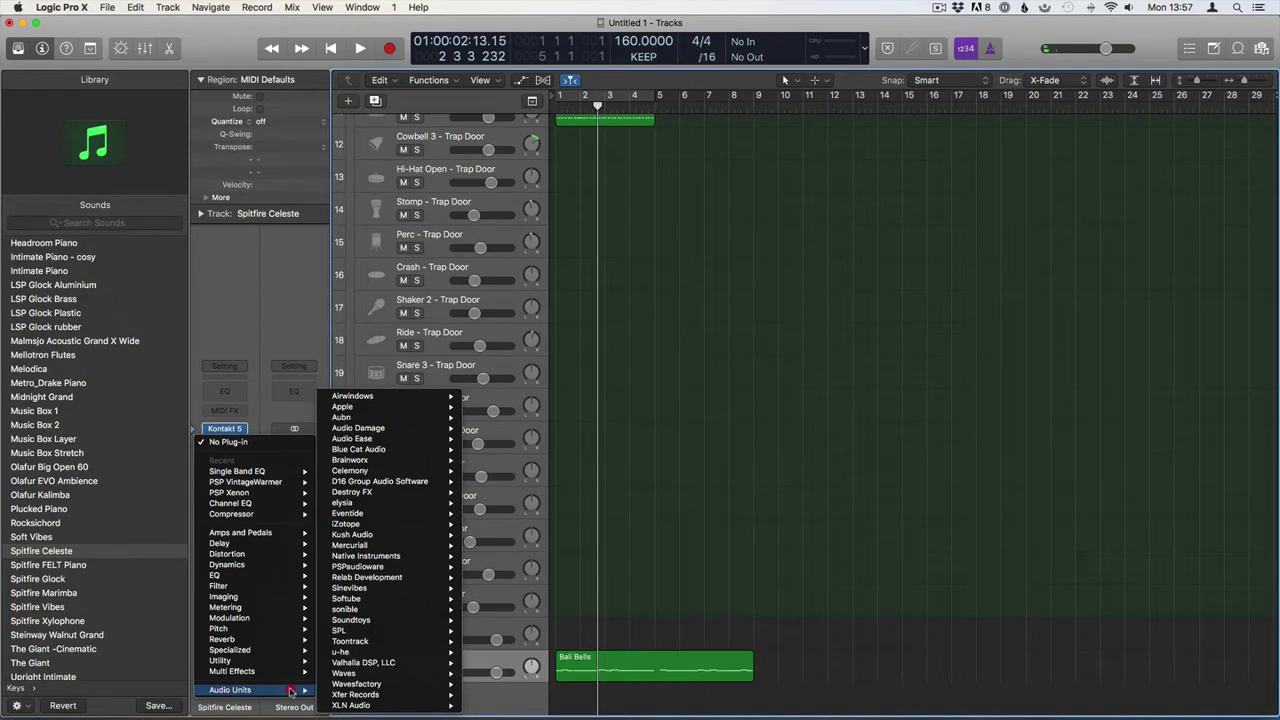
pyautogui.moveTo(420, 699)
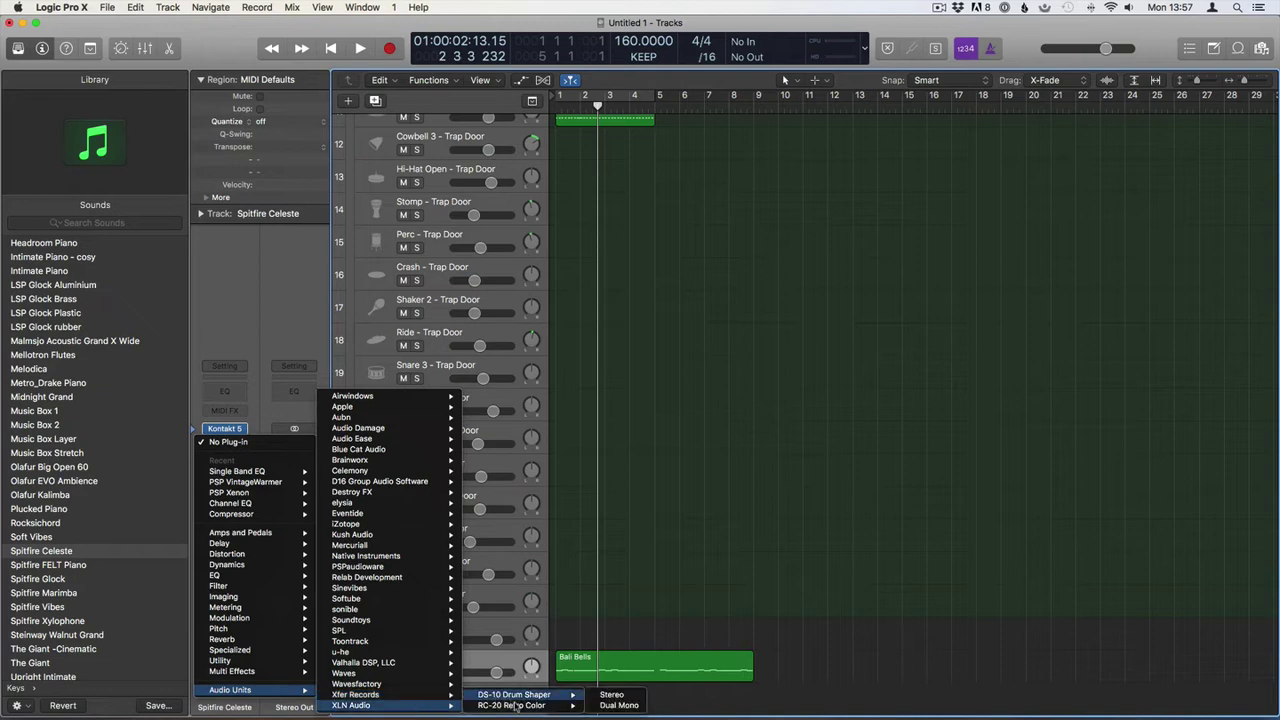
pyautogui.moveTo(556, 706)
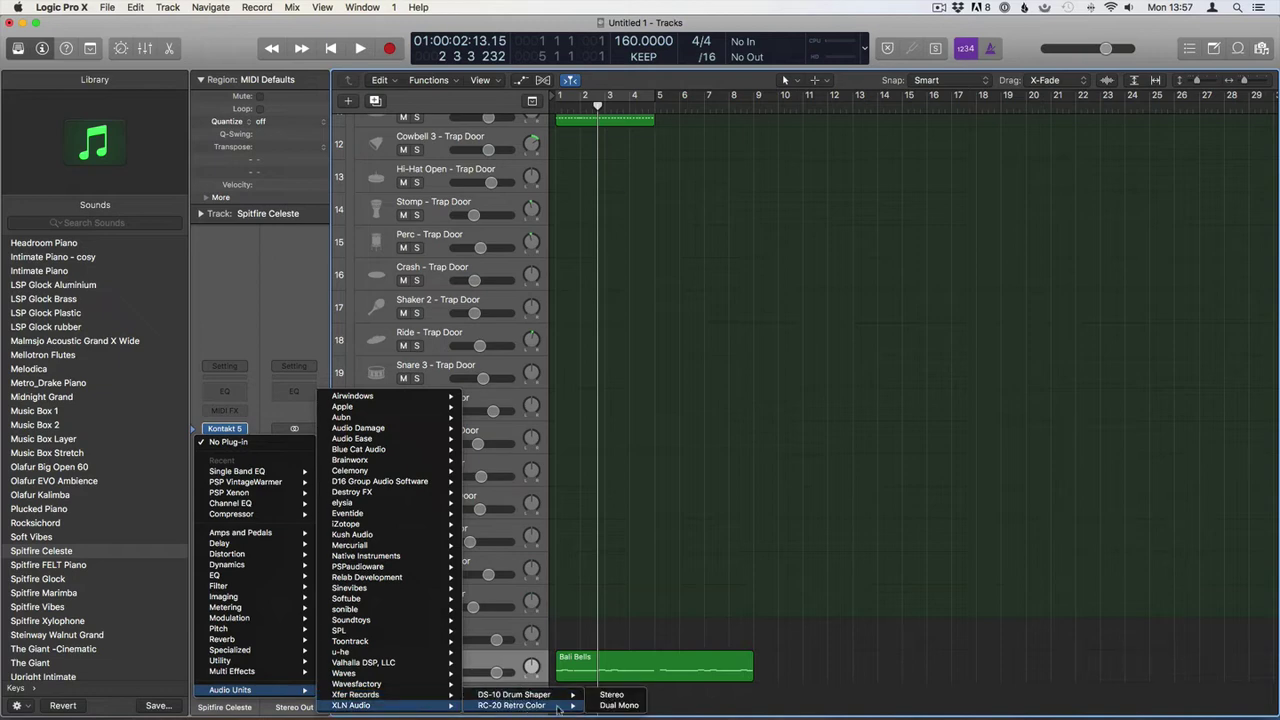
pyautogui.click(628, 697)
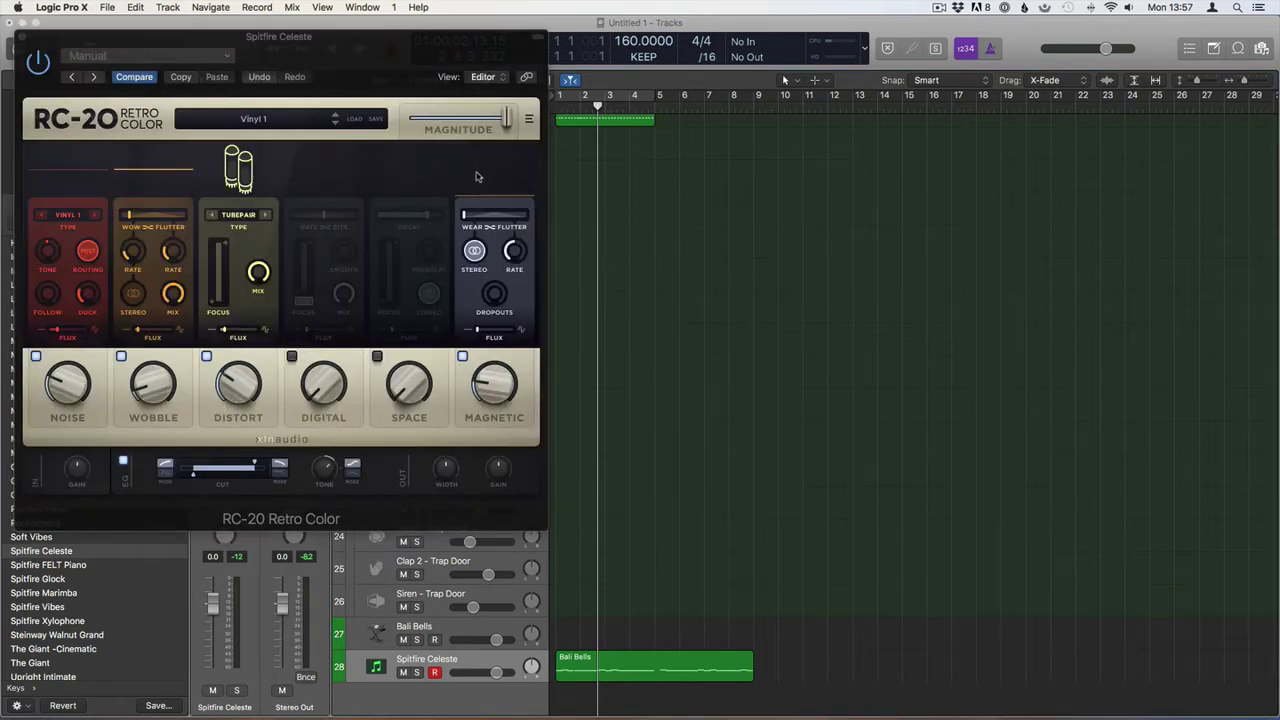
# Loop bars 1 to 4 during playback and, in RC-20 Retro Color, switch Noise off and raise Wobble, Distort and Magnetic
pyautogui.press('c')
pyautogui.press('space')
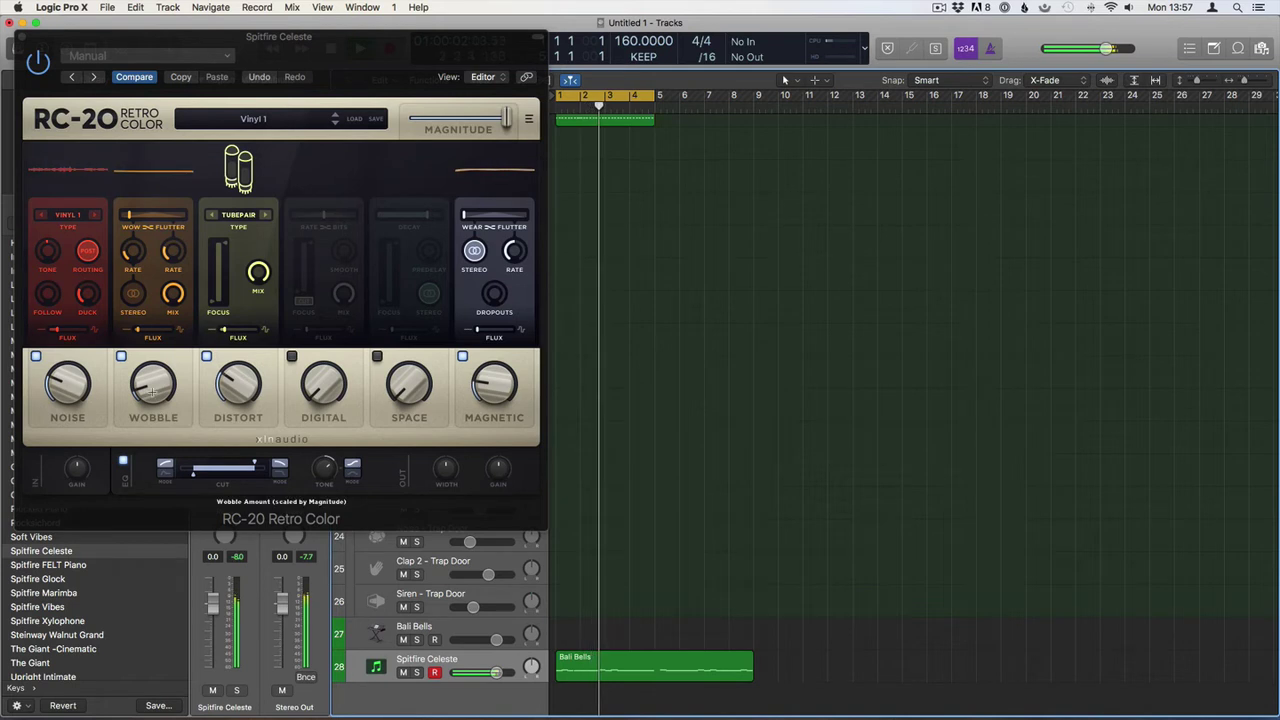
pyautogui.moveTo(153, 383); pyautogui.dragTo(152, 332)
pyautogui.click(36, 356)
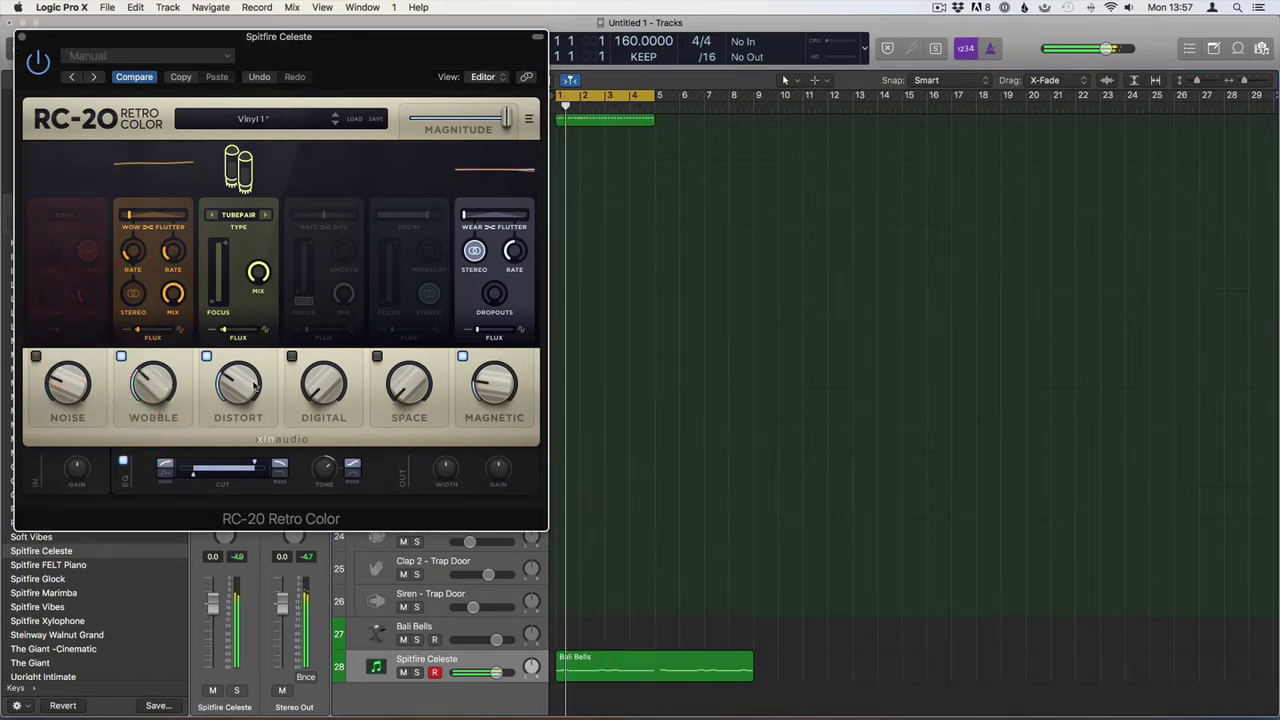
pyautogui.moveTo(255, 386); pyautogui.dragTo(248, 337)
pyautogui.moveTo(494, 385); pyautogui.dragTo(494, 378)
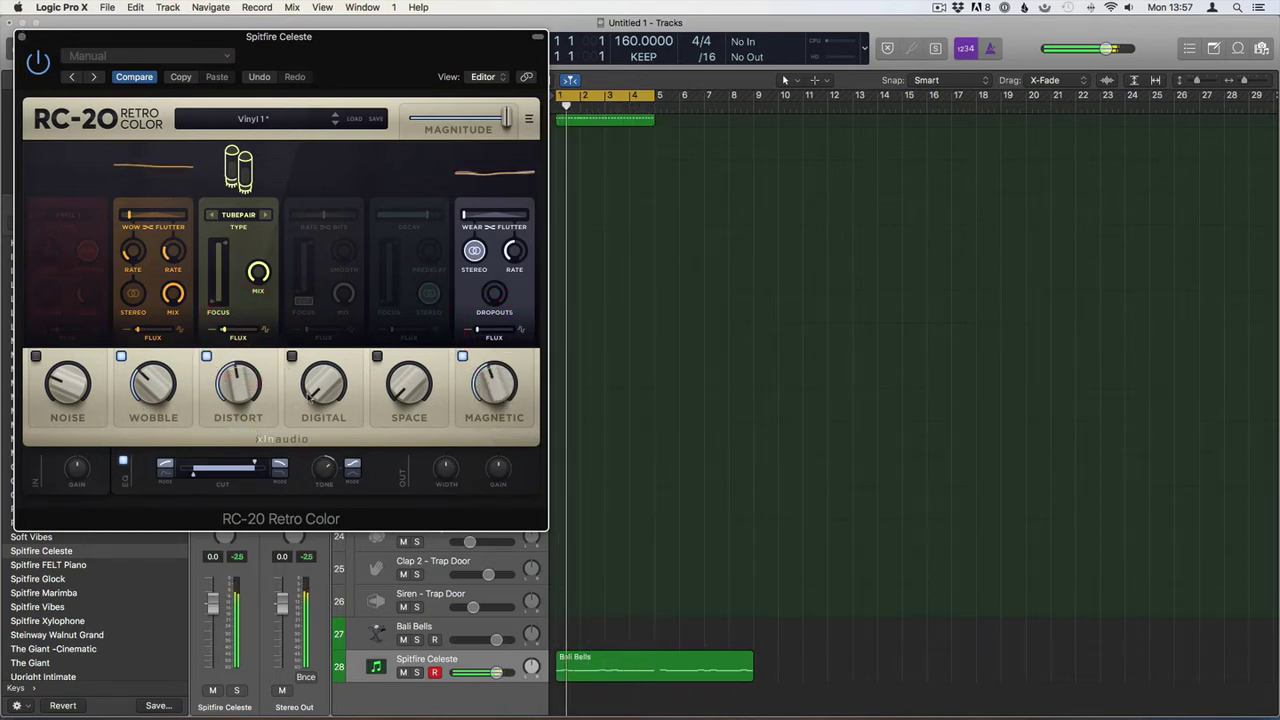
# Enable the Digital, Space and Noise modules in RC-20 Retro Color and close the plug-in window
pyautogui.click(293, 357)
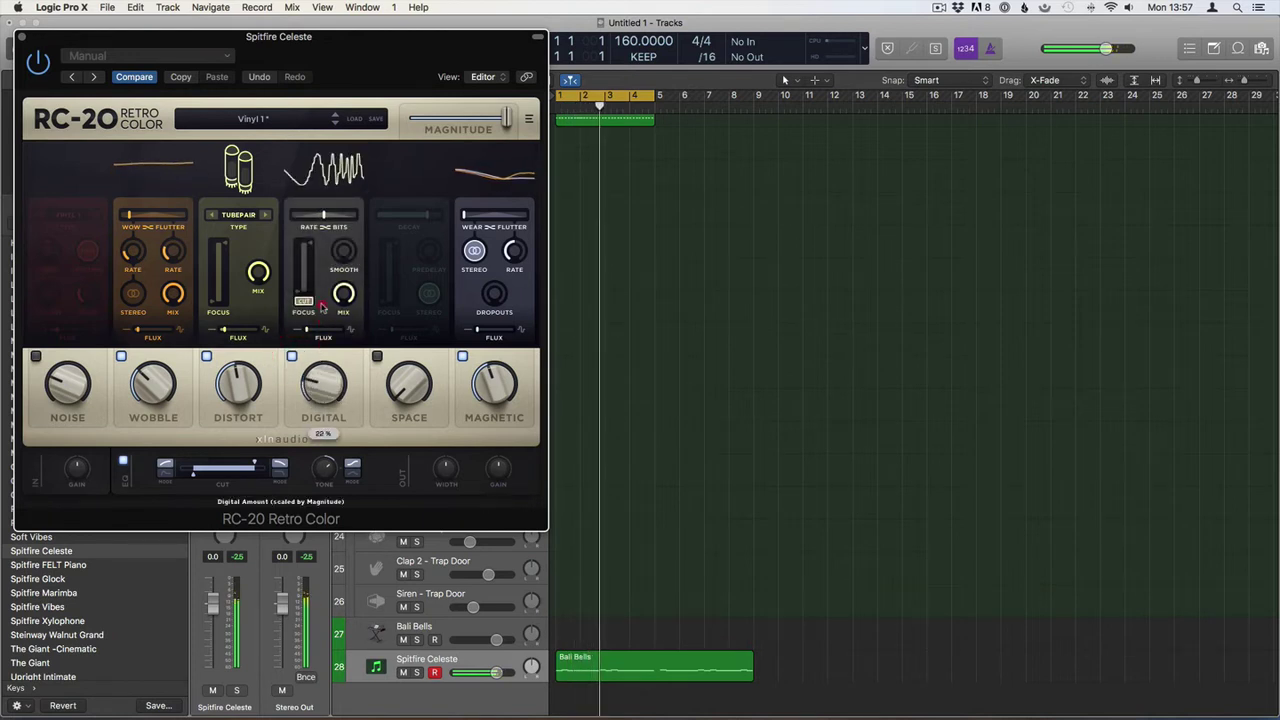
pyautogui.click(377, 356)
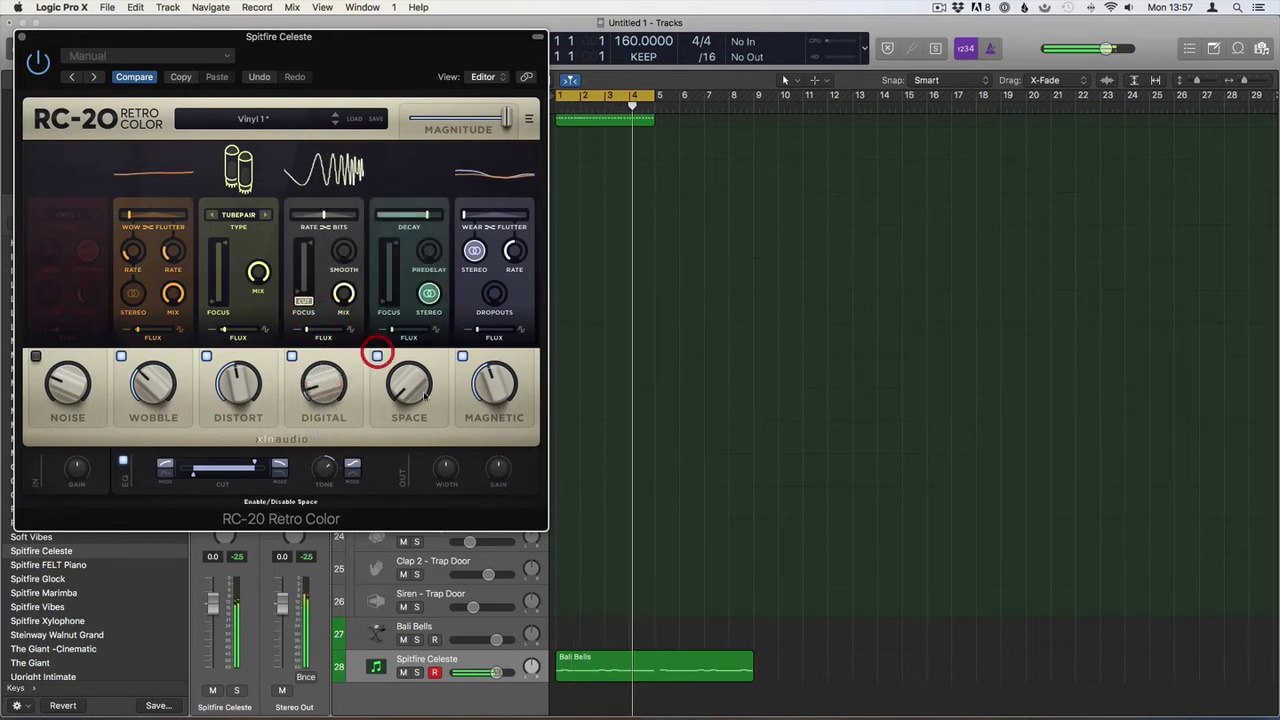
pyautogui.click(38, 357)
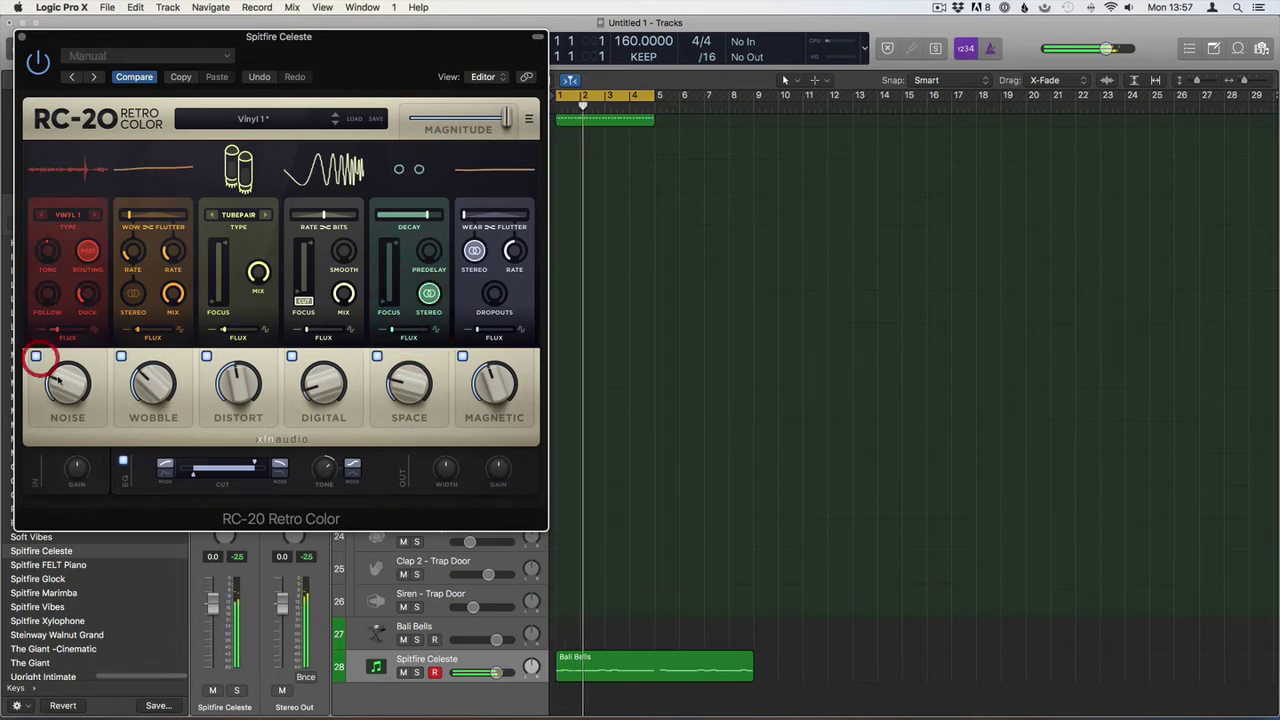
pyautogui.click(20, 38)
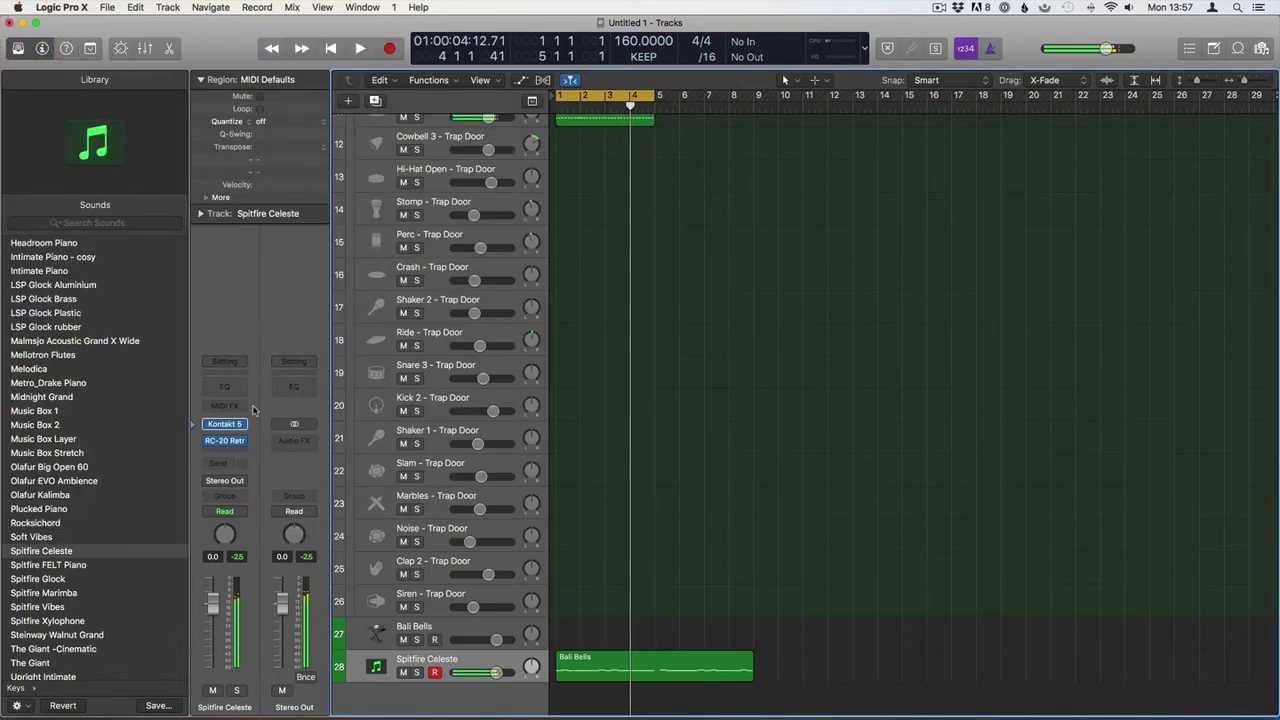
# Add a Channel EQ to the Spitfire Celeste track, roll off its high frequencies and close the plug-in window
pyautogui.click(230, 386)
pyautogui.moveTo(345, 165); pyautogui.dragTo(337, 225)
pyautogui.moveTo(331, 225); pyautogui.dragTo(284, 234)
pyautogui.click(24, 38)
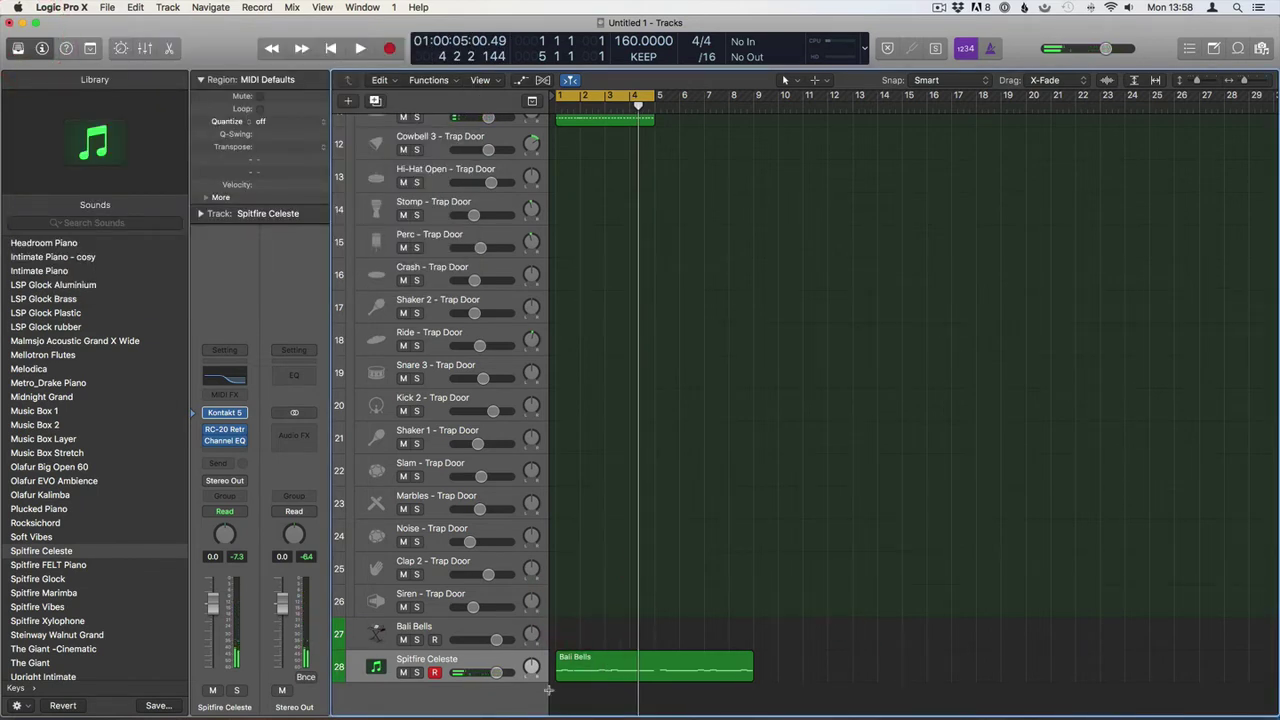
# Play the loop and examine the notes of the region on the Spitfire Celeste track in the Piano Roll
pyautogui.click(586, 669)
pyautogui.press('space')
pyautogui.click(618, 630)
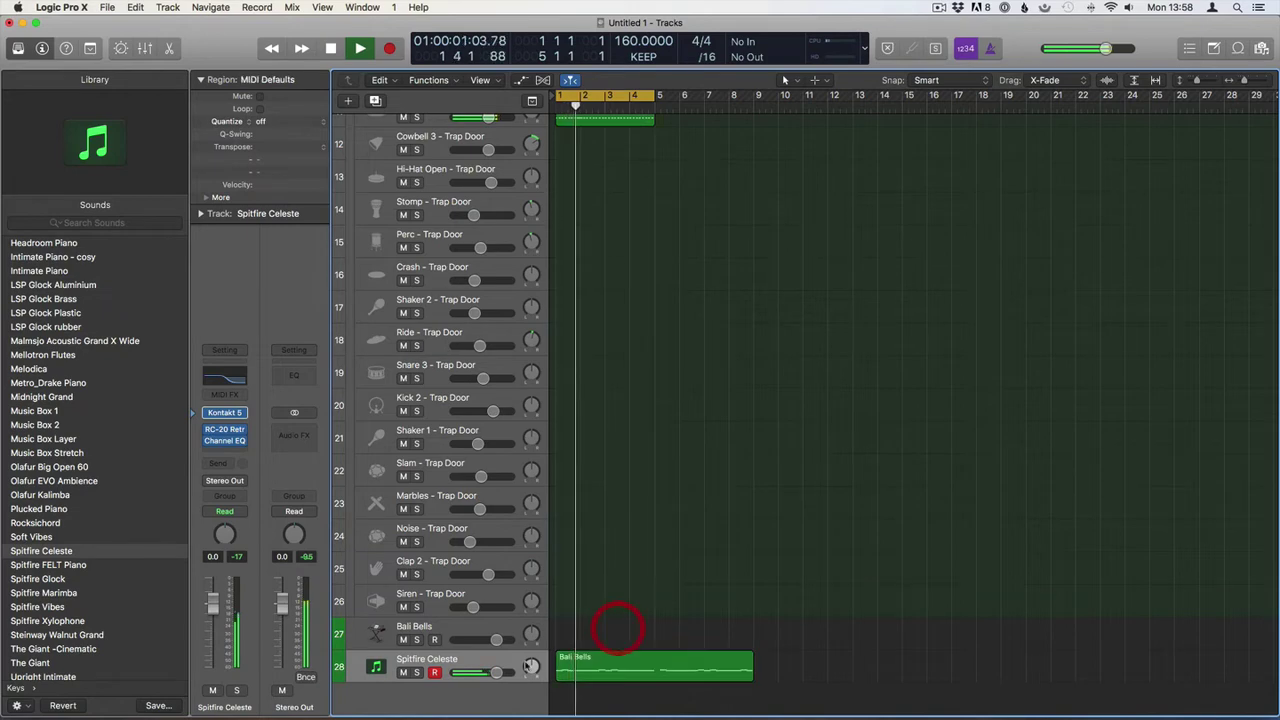
pyautogui.doubleClick(572, 660)
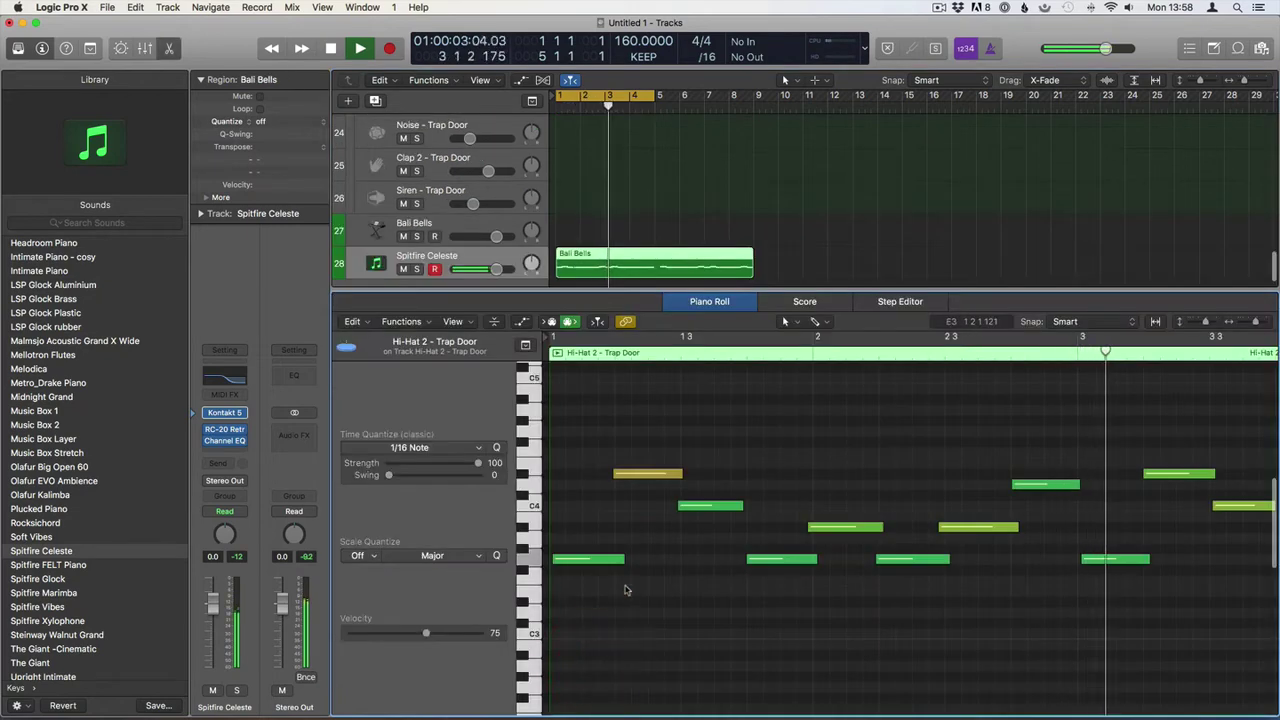
pyautogui.click(636, 570)
pyautogui.press('e')
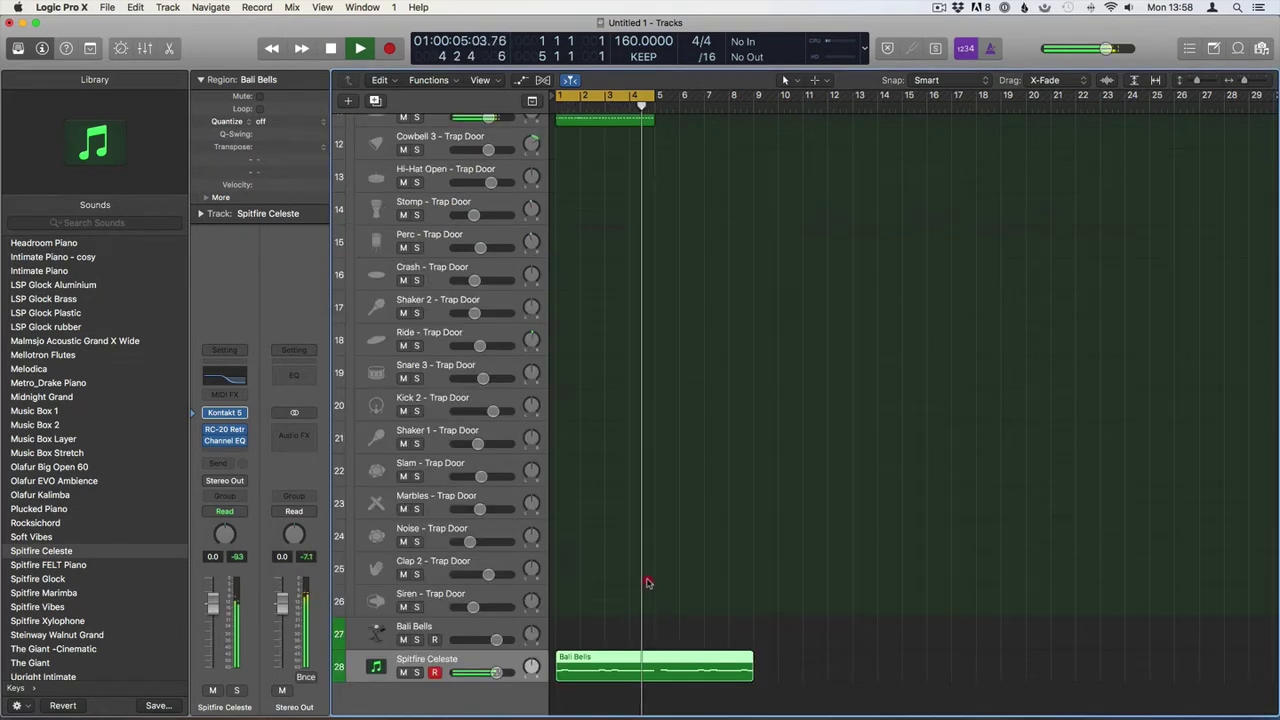
pyautogui.click(650, 575)
pyautogui.press('Return')
pyautogui.click(597, 178)
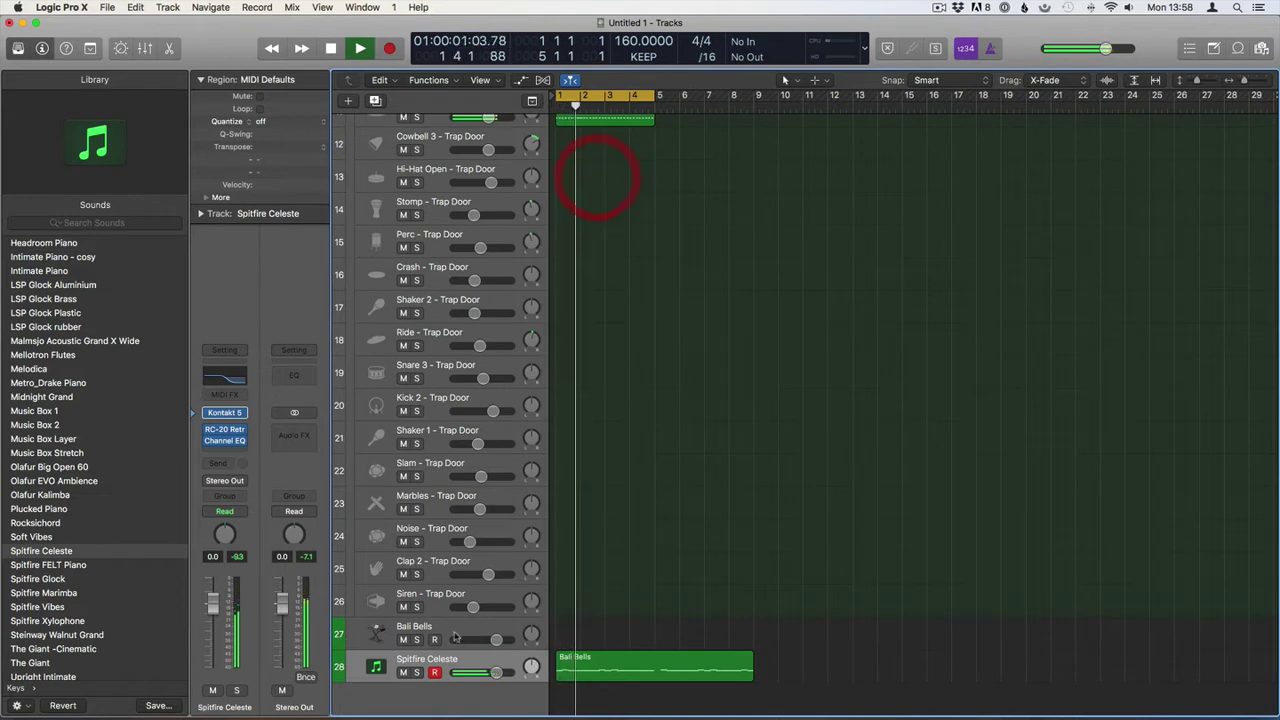
pyautogui.press('space')
# Move the melody region back to the Bali Bells track and listen to it from the start
pyautogui.moveTo(571, 658); pyautogui.dragTo(574, 625)
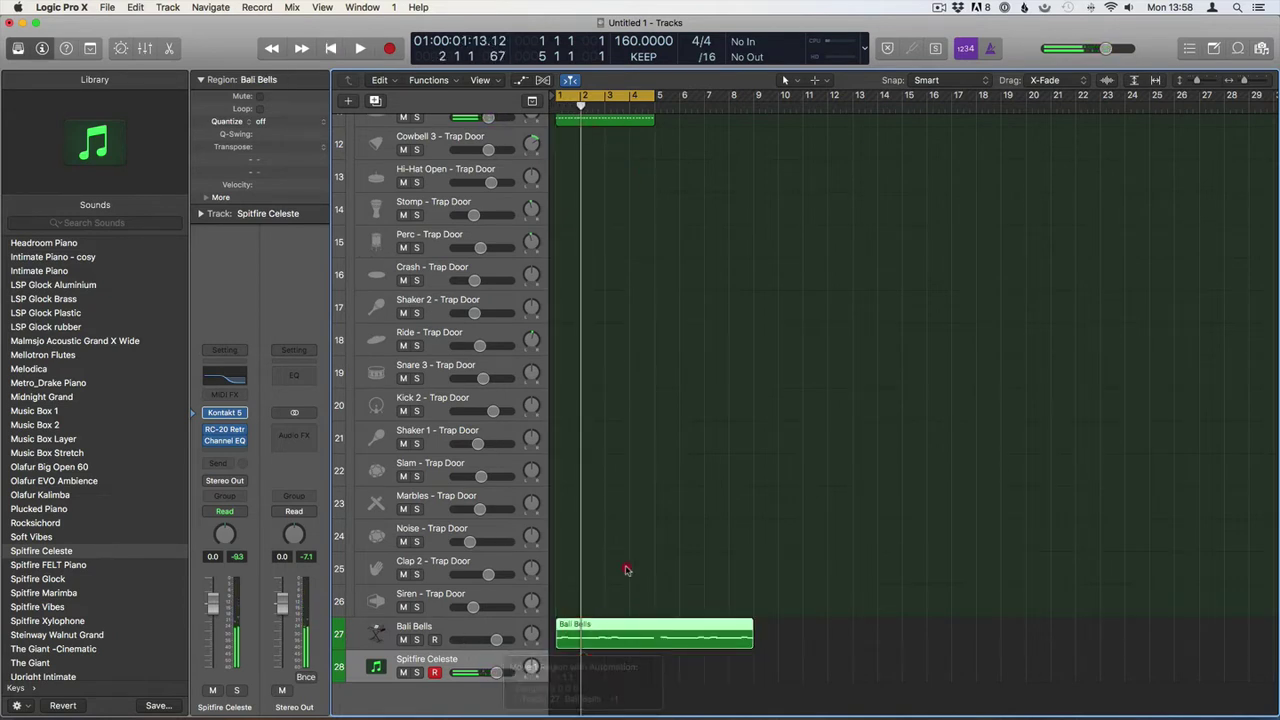
pyautogui.click(625, 570)
pyautogui.press('Return')
pyautogui.press('space')
pyautogui.press('space')
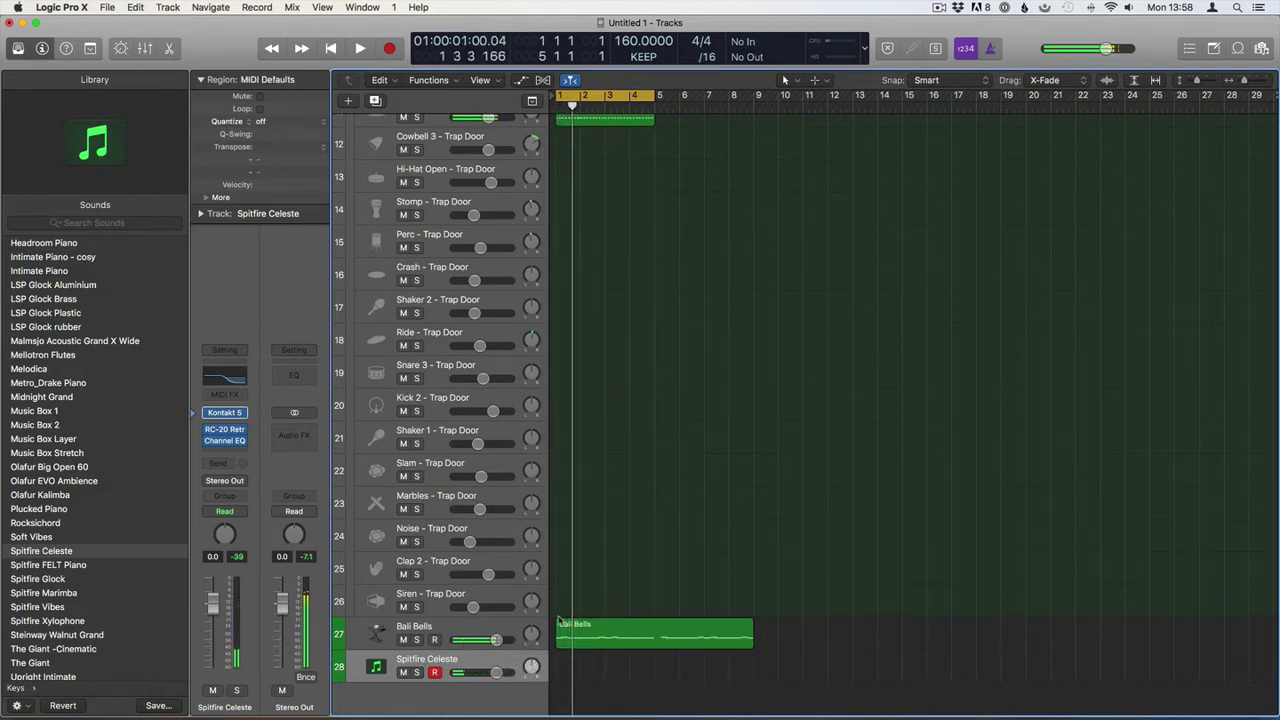
# Copy the Bali Bells region onto the Spitfire Celeste track at bar 1 and play both layers together
pyautogui.moveTo(602, 647); pyautogui.dragTo(603, 675)
pyautogui.click(604, 594)
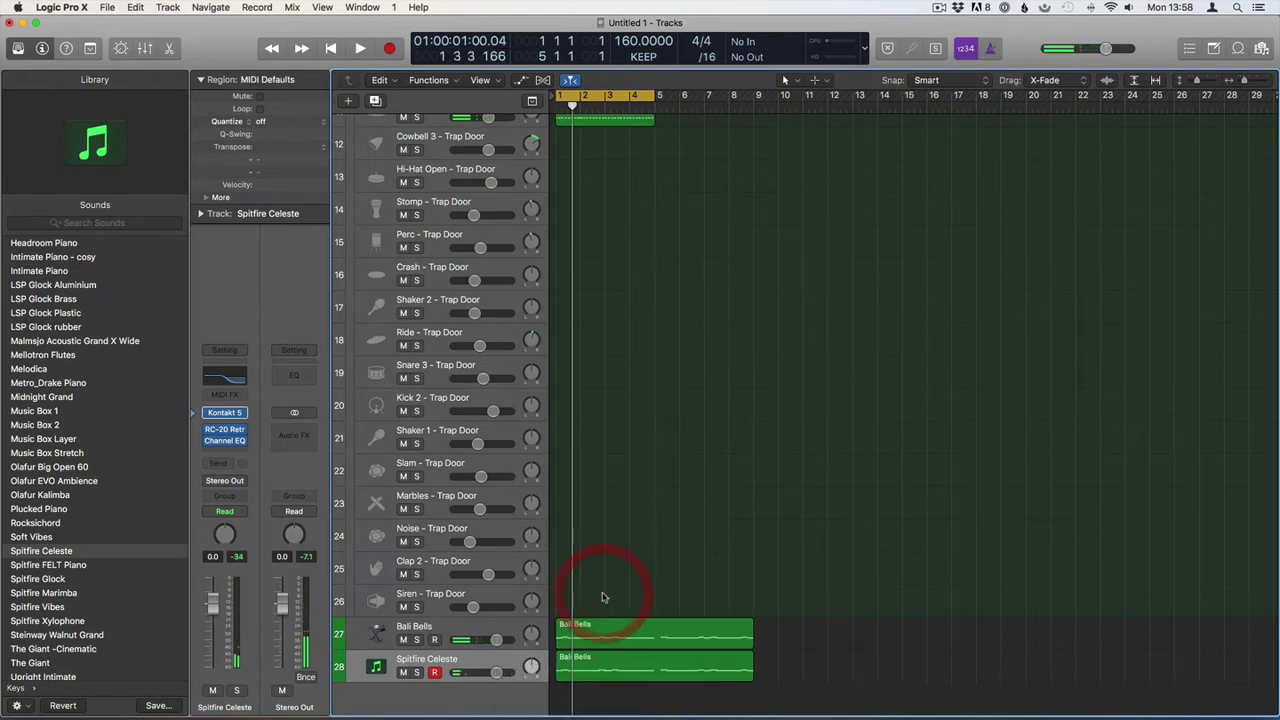
pyautogui.press('Return')
pyautogui.press('space')
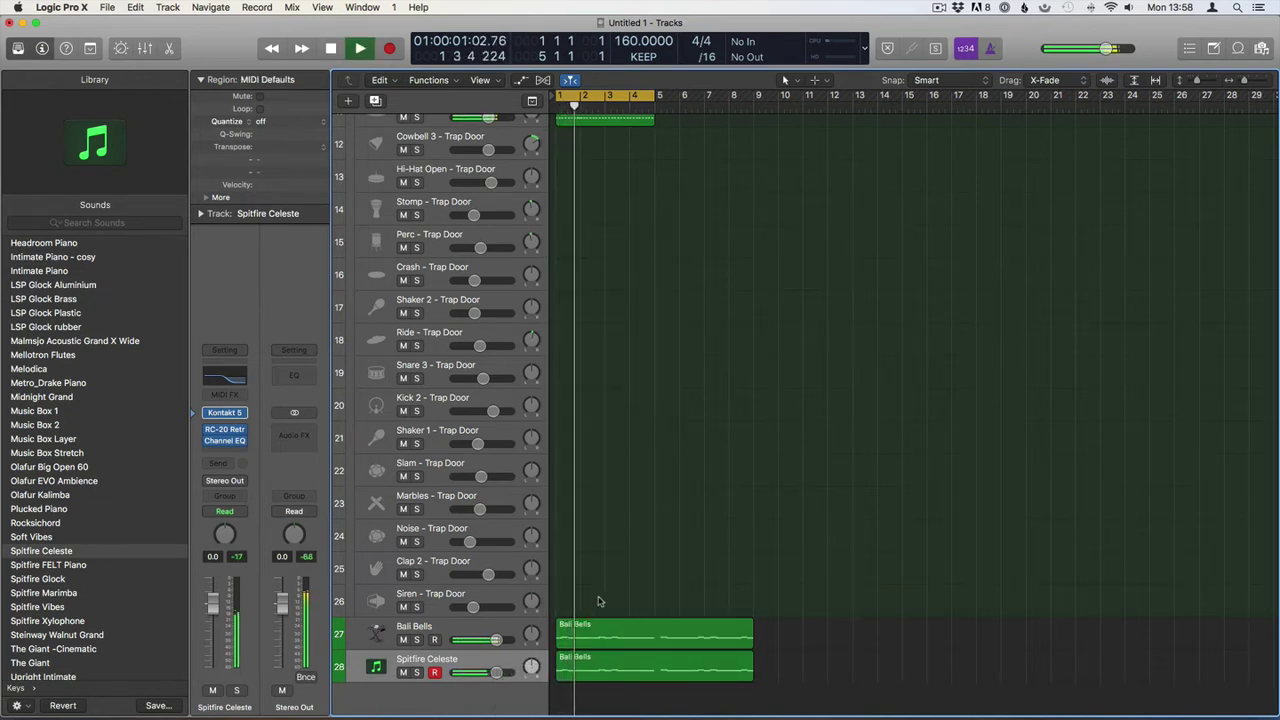
# Transpose all notes of the copied region on the Spitfire Celeste track down one octave in the Piano Roll
pyautogui.doubleClick(597, 655)
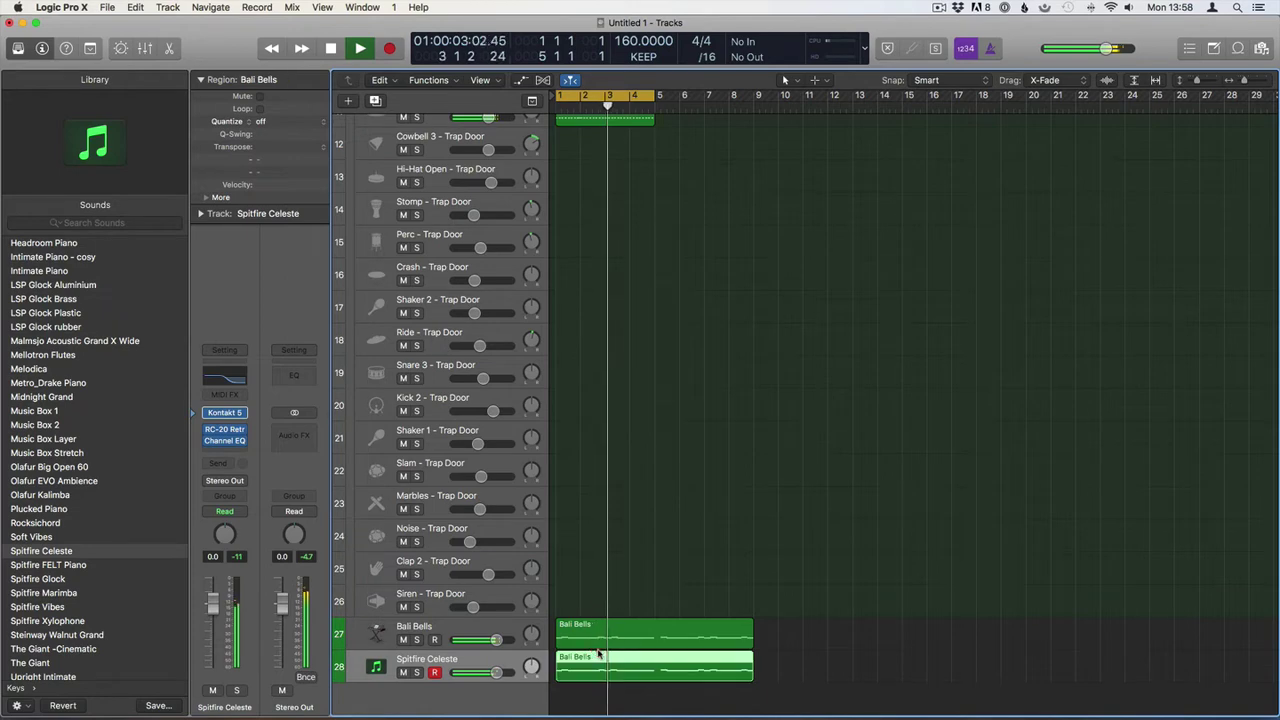
pyautogui.click(677, 543)
pyautogui.hotkey('alt', 'shift', 'Down')
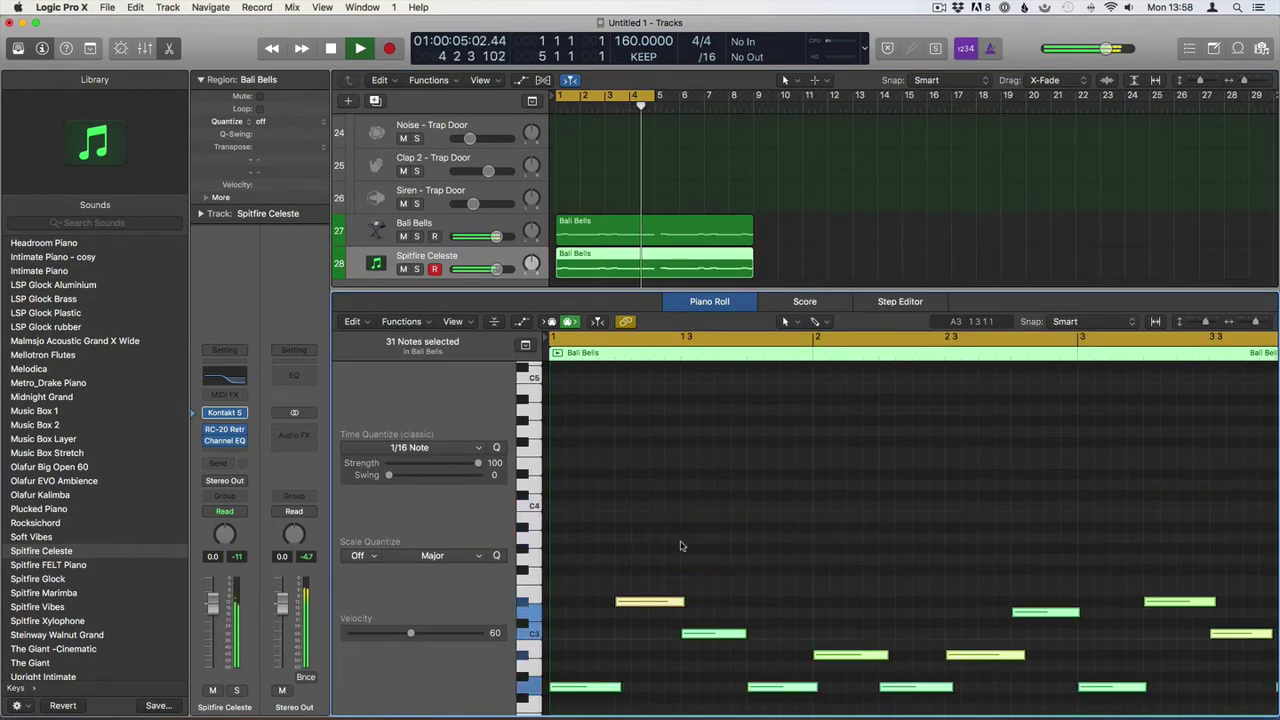
pyautogui.press('e')
pyautogui.click(629, 572)
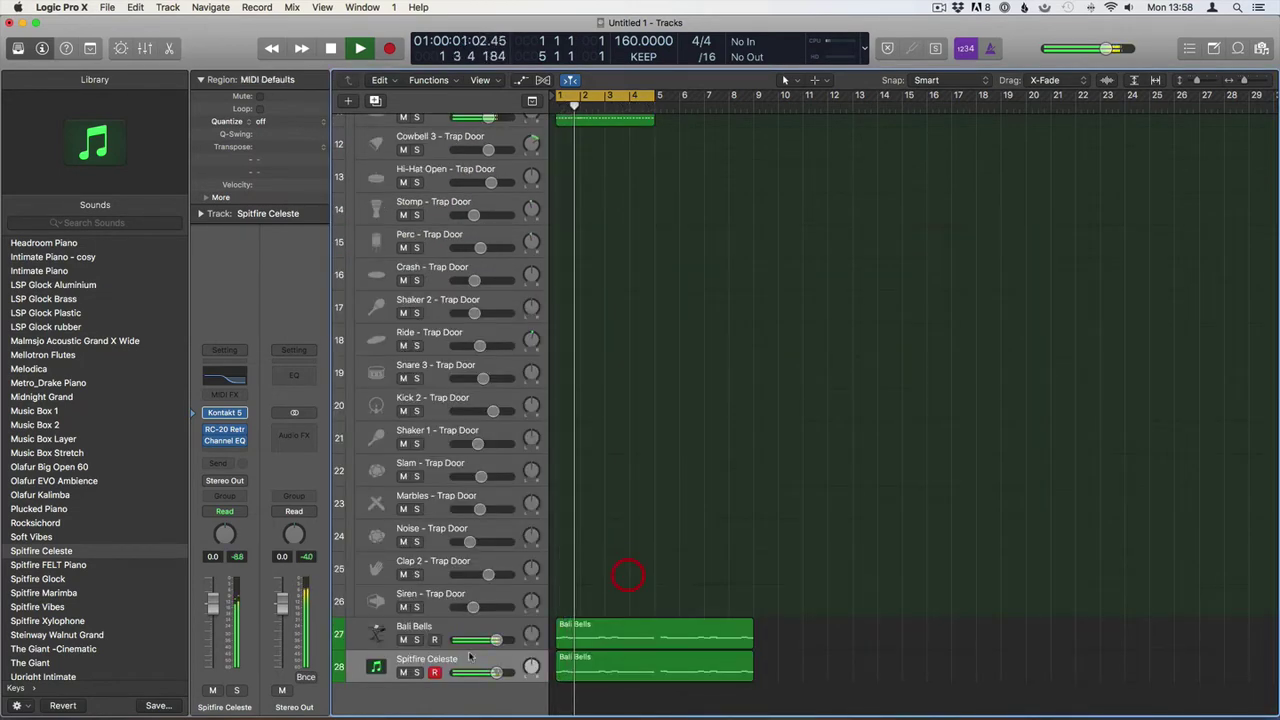
# Mute and unmute the Bali Bells track during playback to compare the layers, and stop playback
pyautogui.click(403, 639)
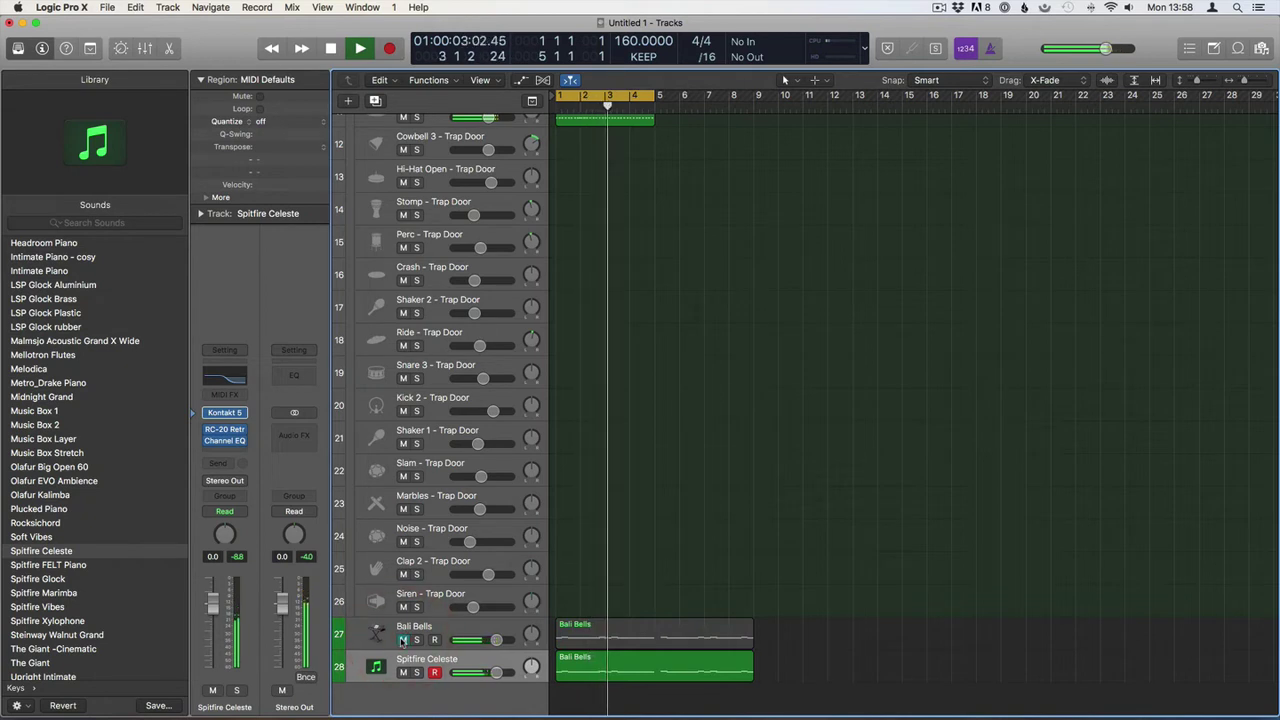
pyautogui.click(403, 639)
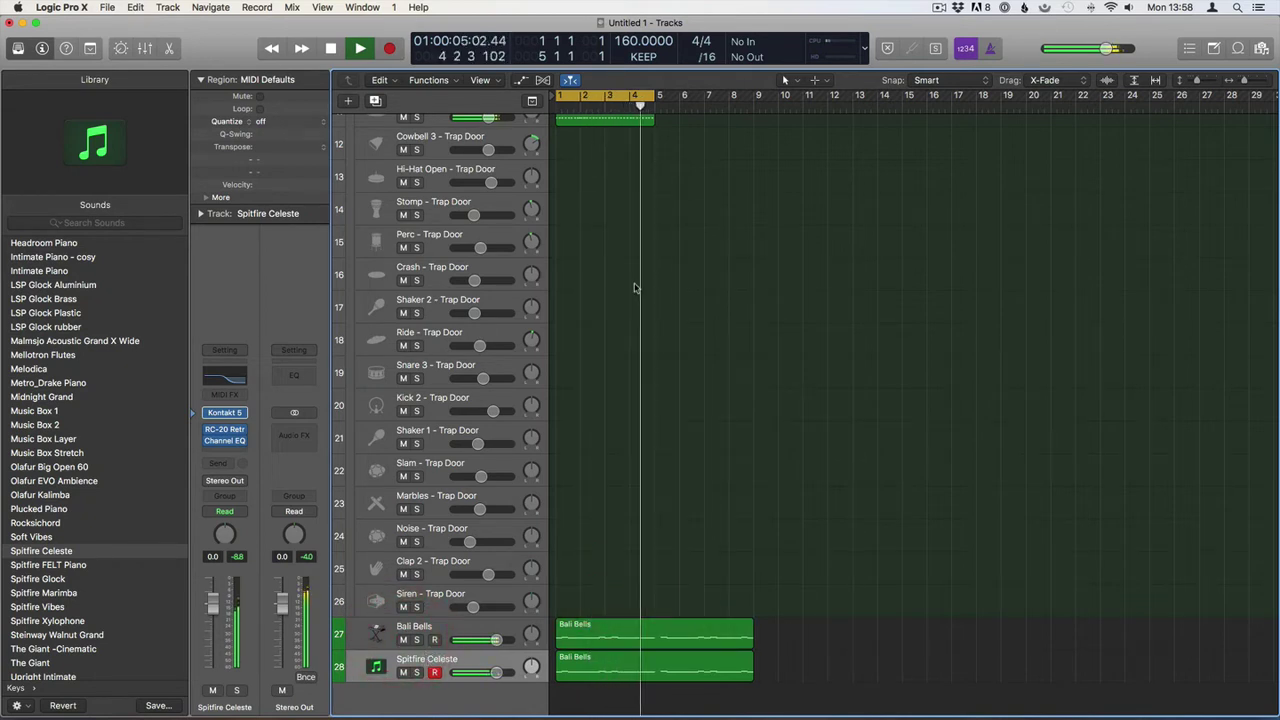
pyautogui.press('space')
# Turn off the cycle range and copy the Hi-Hat 2 - Trap Door region to bar 5 on the same track
pyautogui.scroll(5, 670, 293)
pyautogui.click(600, 97)
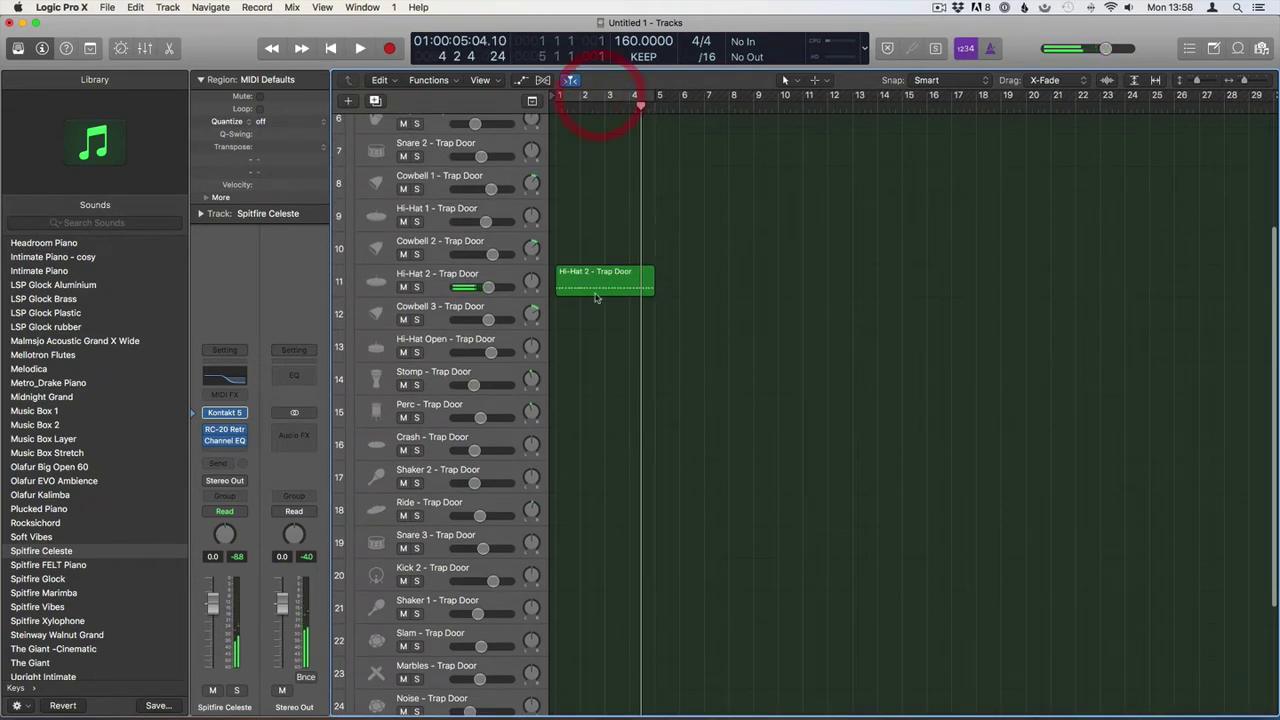
pyautogui.click(628, 287)
pyautogui.moveTo(628, 287); pyautogui.dragTo(684, 290)
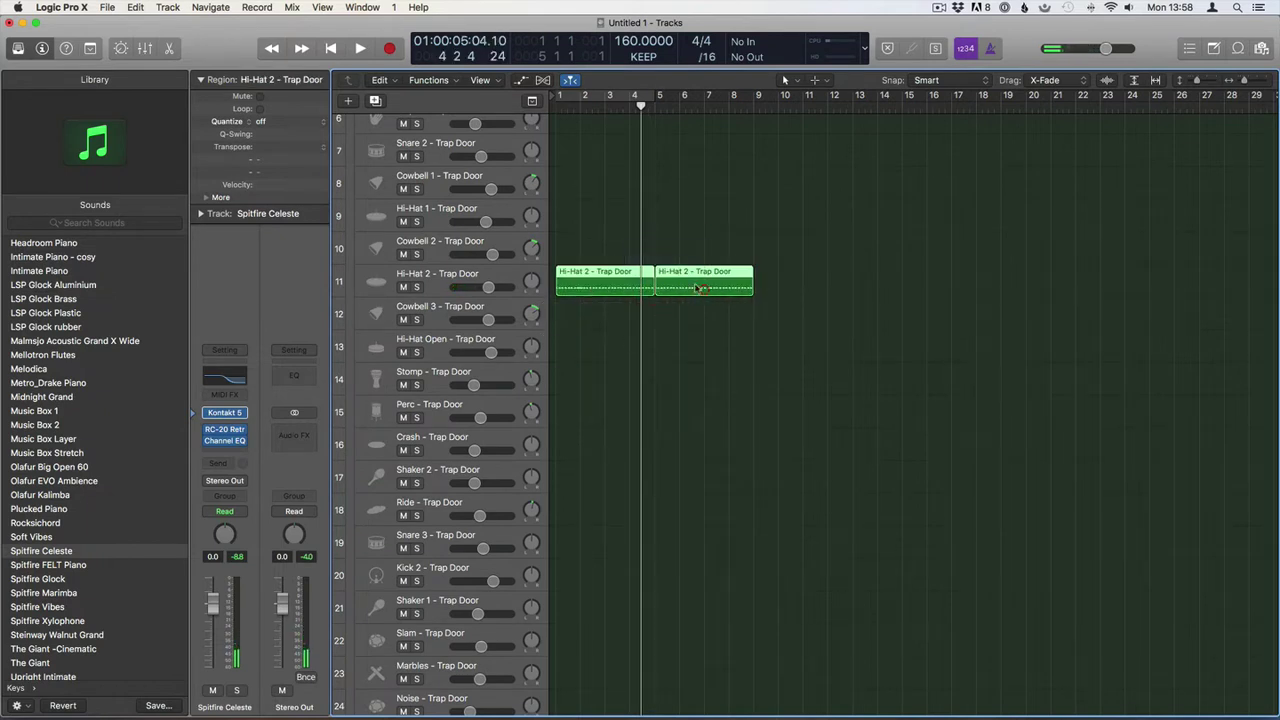
# In the copied Hi-Hat 2 region, replace the first note of bar 7 with a copy of the adjacent pair of short notes
pyautogui.click(700, 246)
pyautogui.doubleClick(687, 285)
pyautogui.moveTo(768, 571); pyautogui.dragTo(788, 528)
pyautogui.click(650, 549)
pyautogui.moveTo(648, 552); pyautogui.dragTo(652, 528)
pyautogui.hscroll(5, 891, 553)
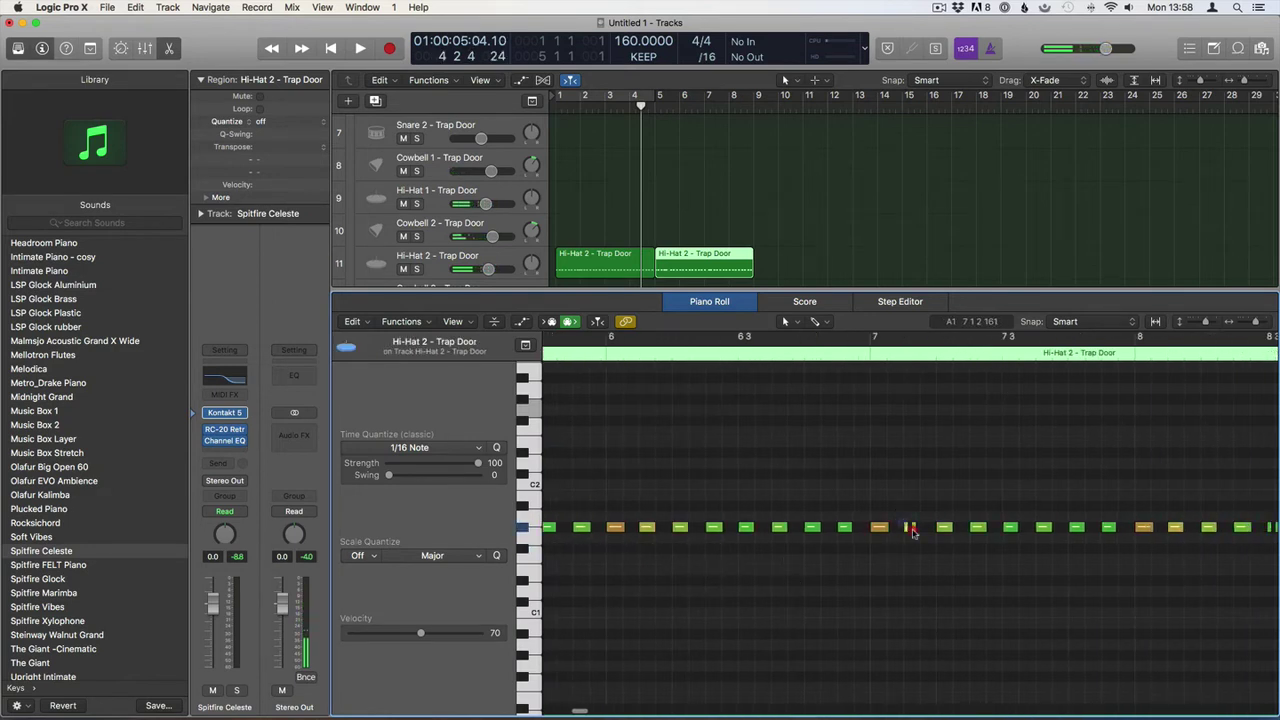
pyautogui.click(911, 527)
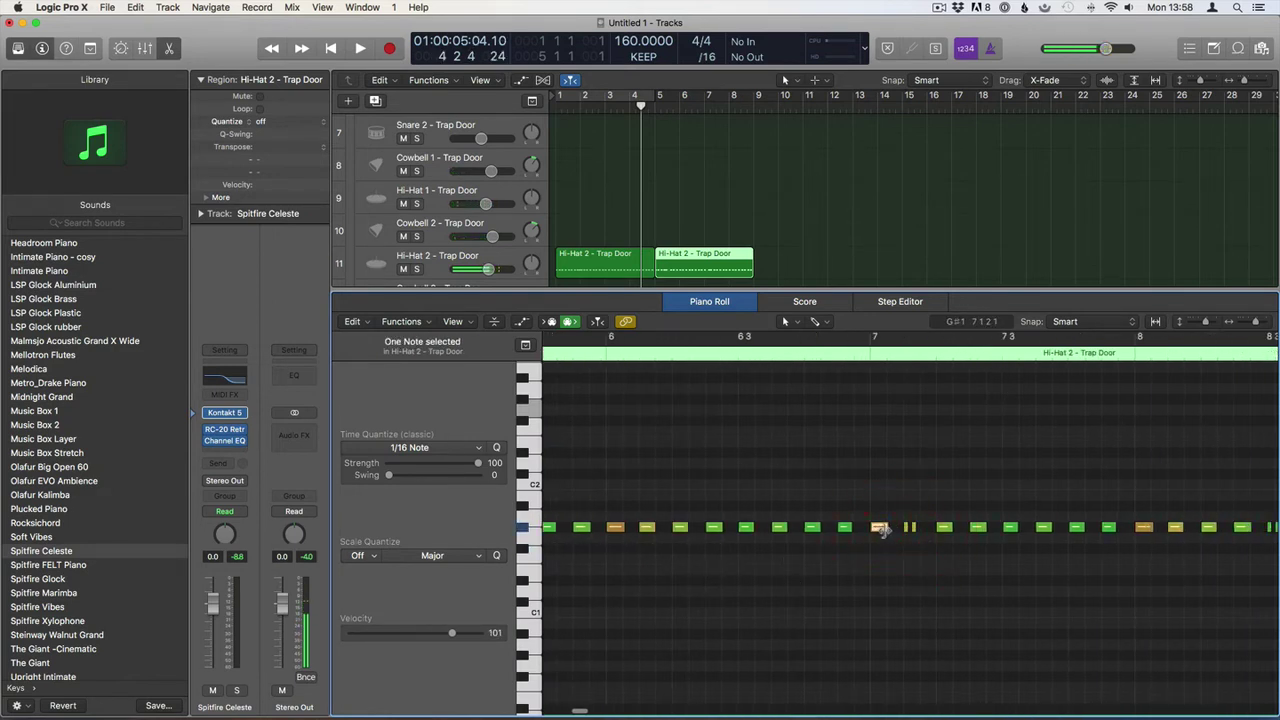
pyautogui.click(910, 528)
pyautogui.click(908, 528)
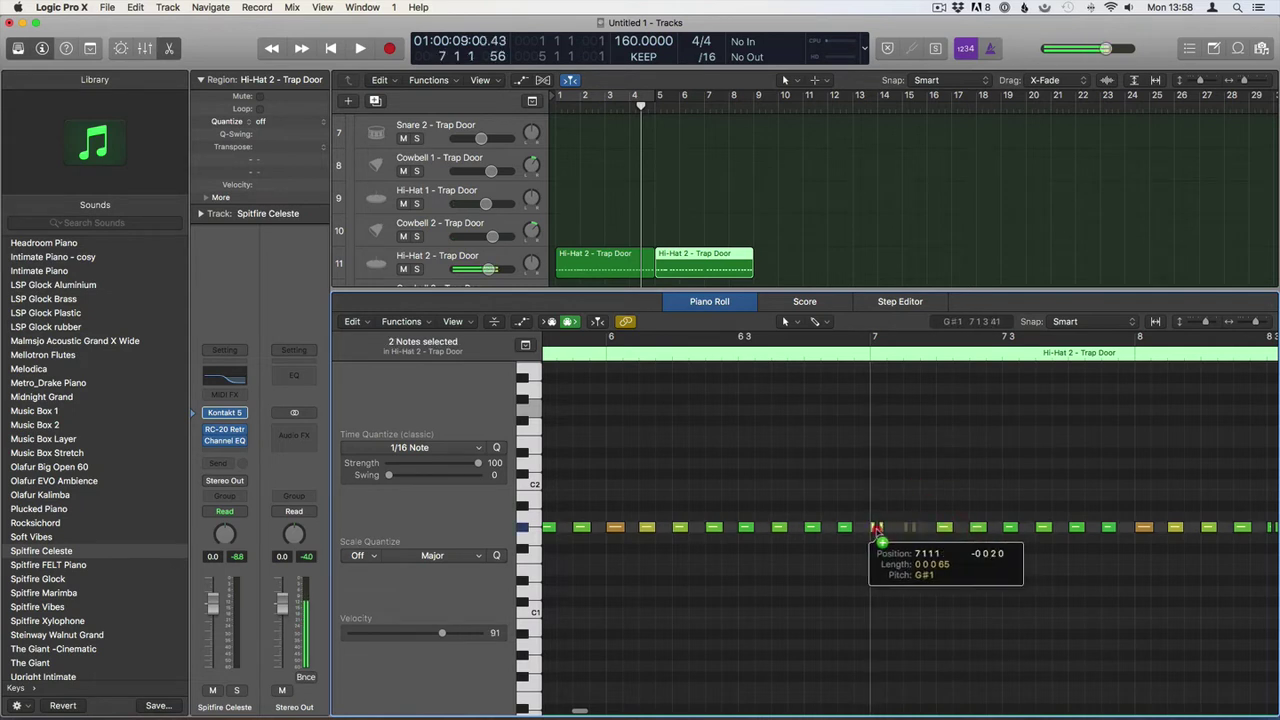
pyautogui.hscroll(8, 880, 532)
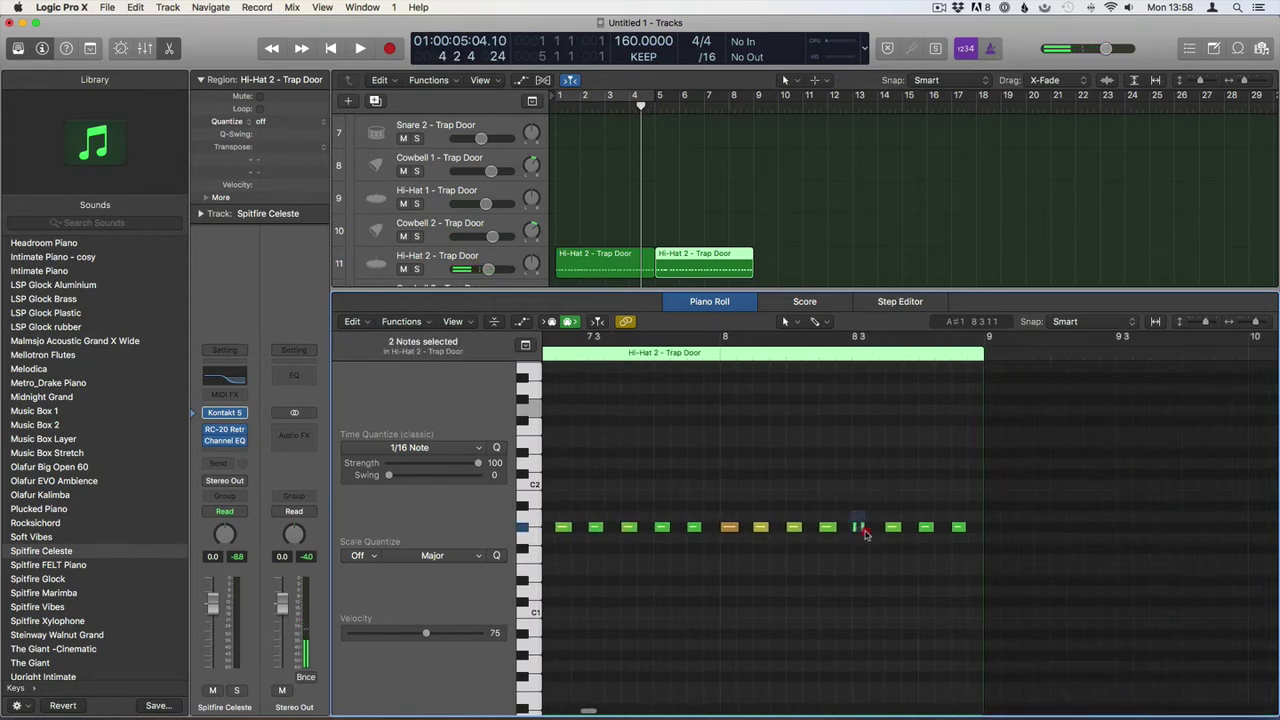
# Place the pair of short notes in bar 8 of the copied Hi-Hat 2 region and join both Hi-Hat 2 regions into one
pyautogui.moveTo(857, 528); pyautogui.dragTo(971, 528)
pyautogui.click(871, 530)
pyautogui.click(725, 218)
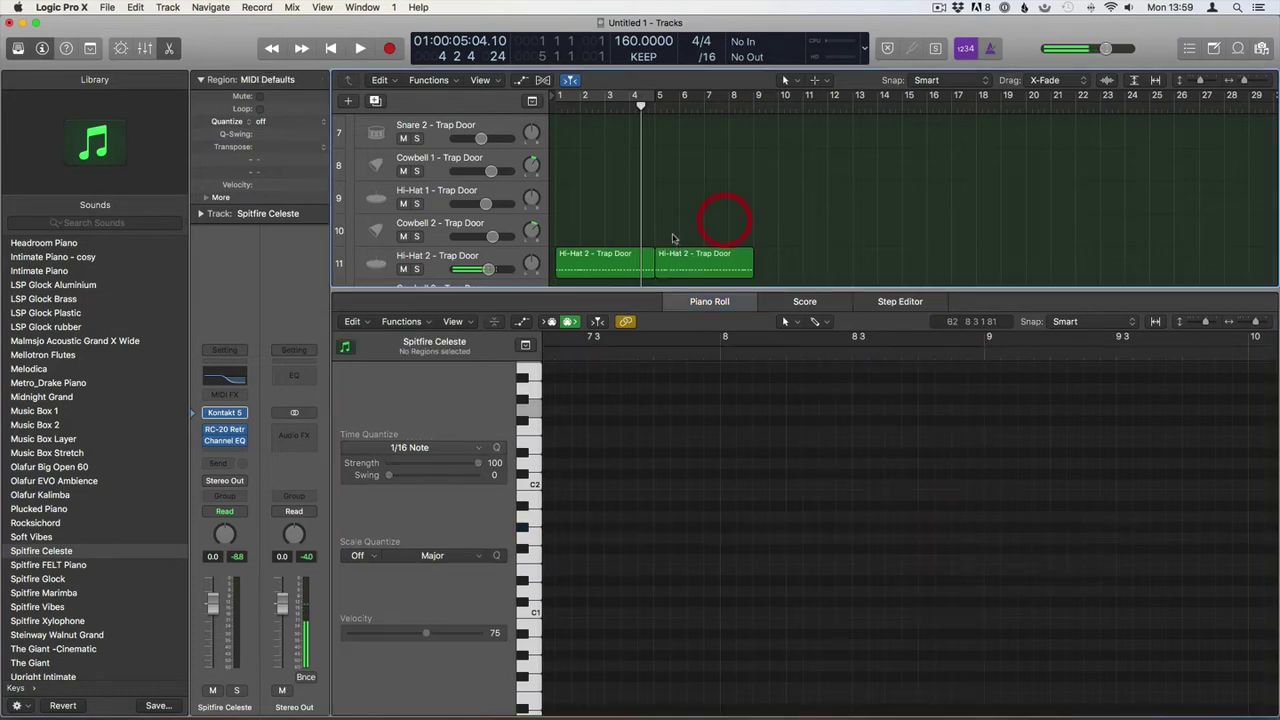
pyautogui.press('super+a')
pyautogui.press('super+j')
pyautogui.click(680, 196)
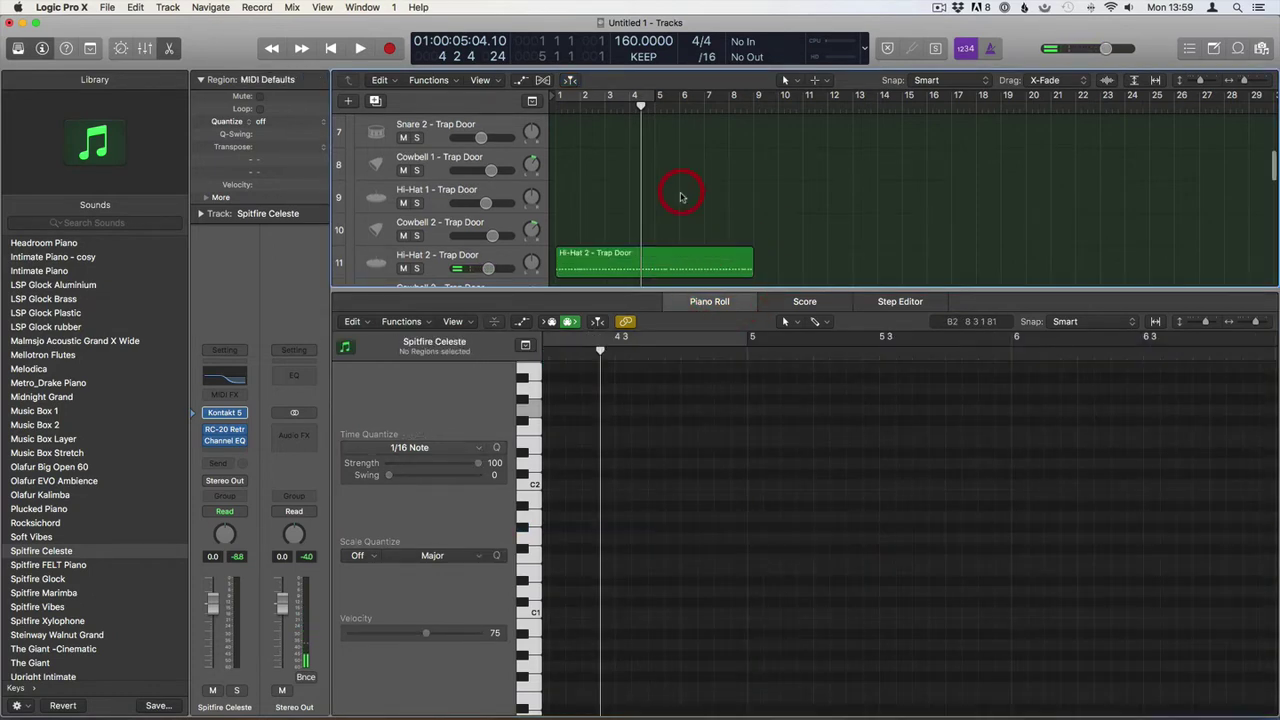
# Close the Piano Roll, play the arrangement from the start with all tracks fitted in view, and stop playback
pyautogui.press('p')
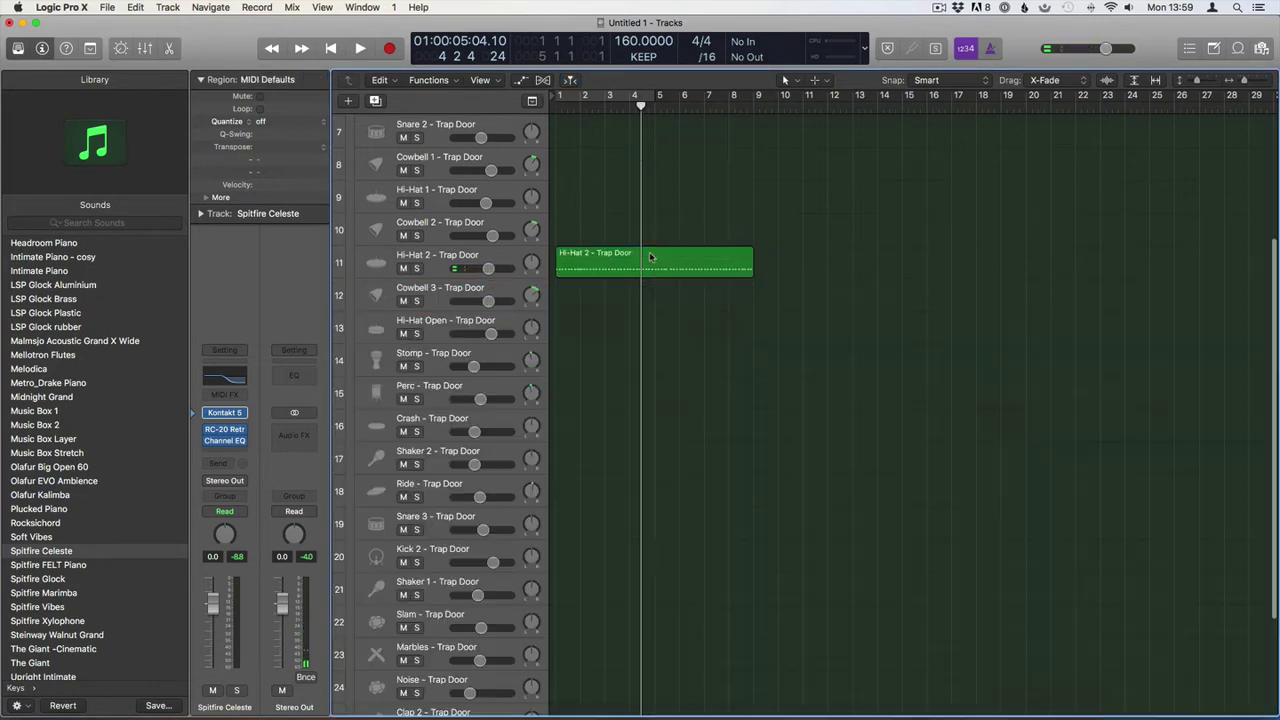
pyautogui.click(751, 108)
pyautogui.press('Return')
pyautogui.press('space')
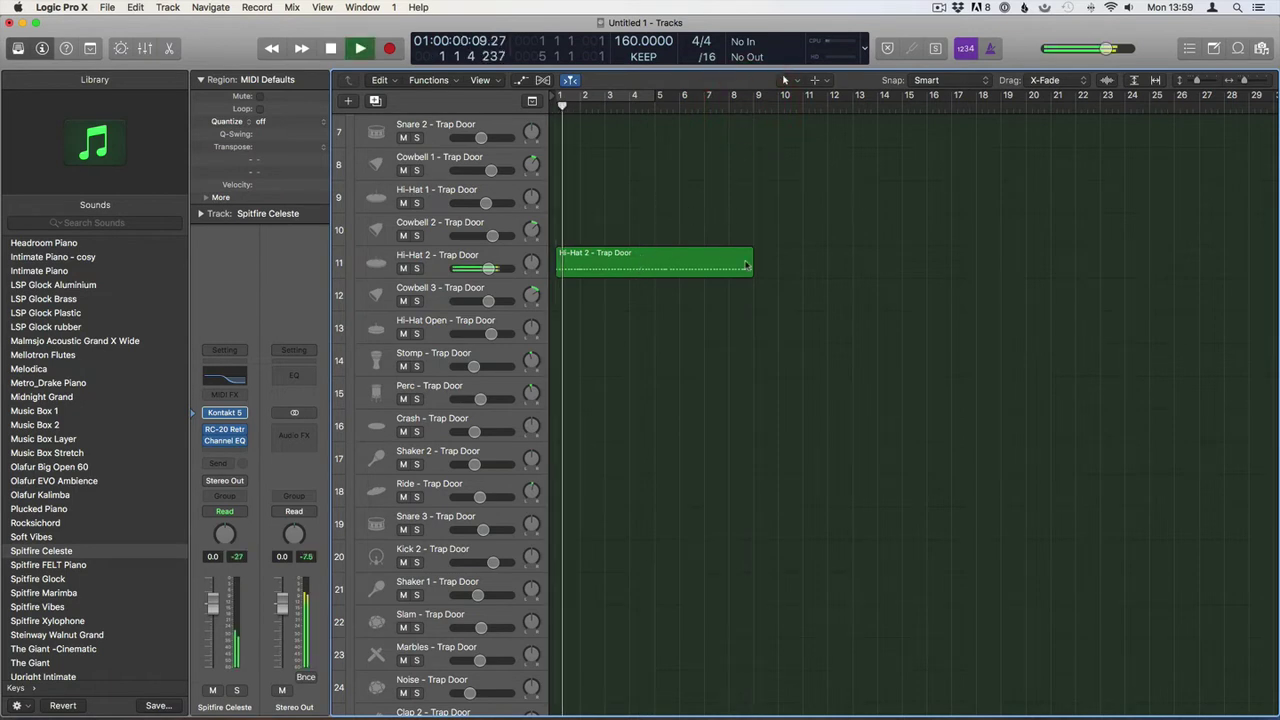
pyautogui.click(866, 186)
pyautogui.press('z')
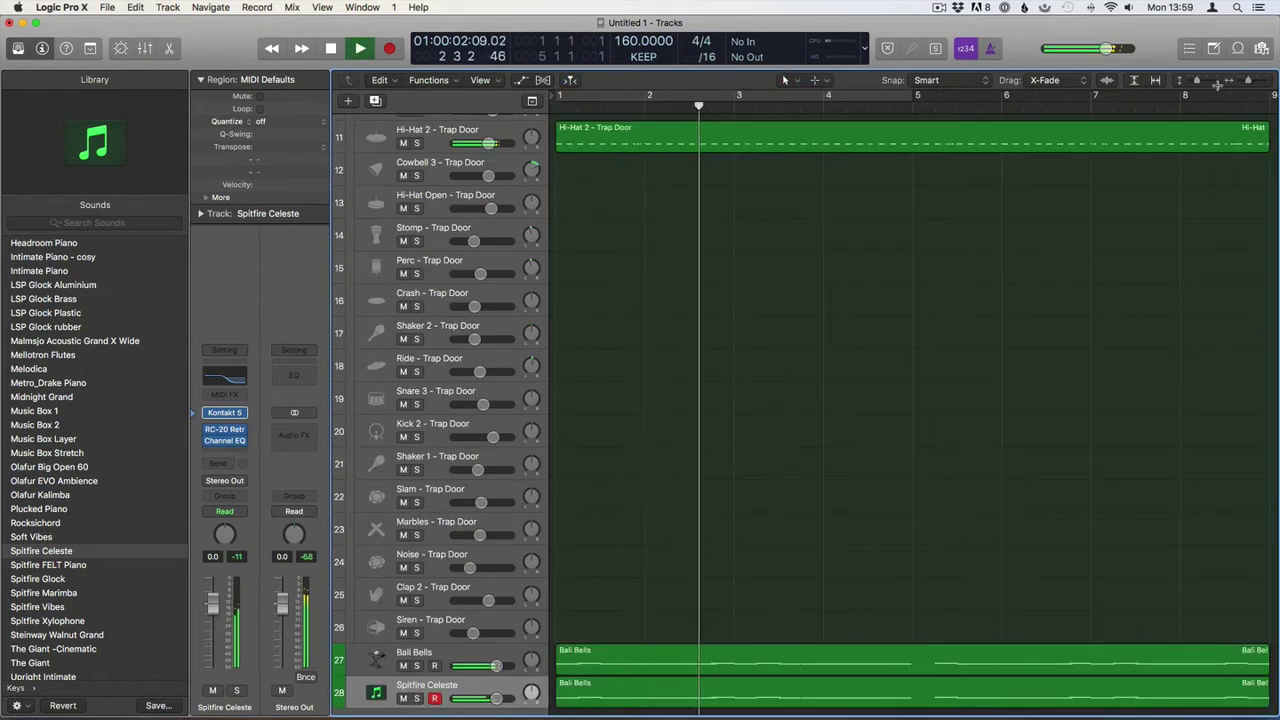
pyautogui.moveTo(1190, 80); pyautogui.dragTo(1184, 80)
pyautogui.click(797, 215)
pyautogui.press('space')
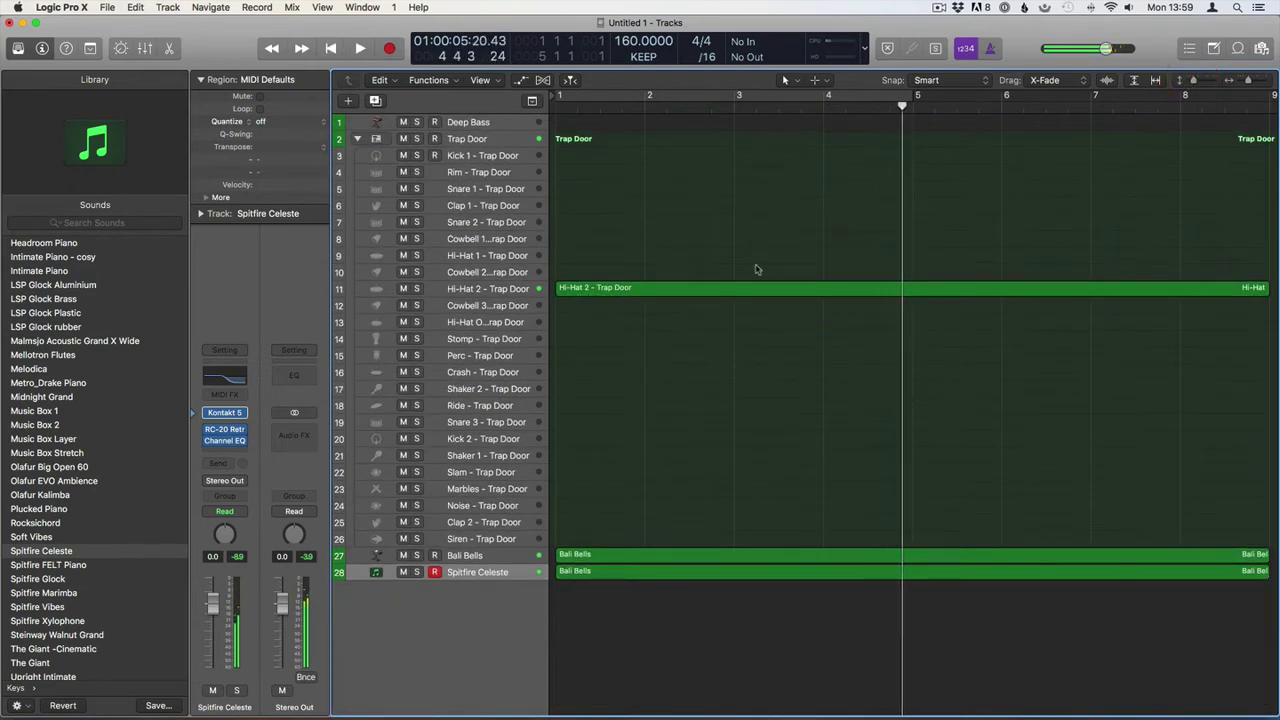
# Record claps on beat 3 of each bar on the Clap 1 - Trap Door track, starting from bar 1
pyautogui.click(483, 209)
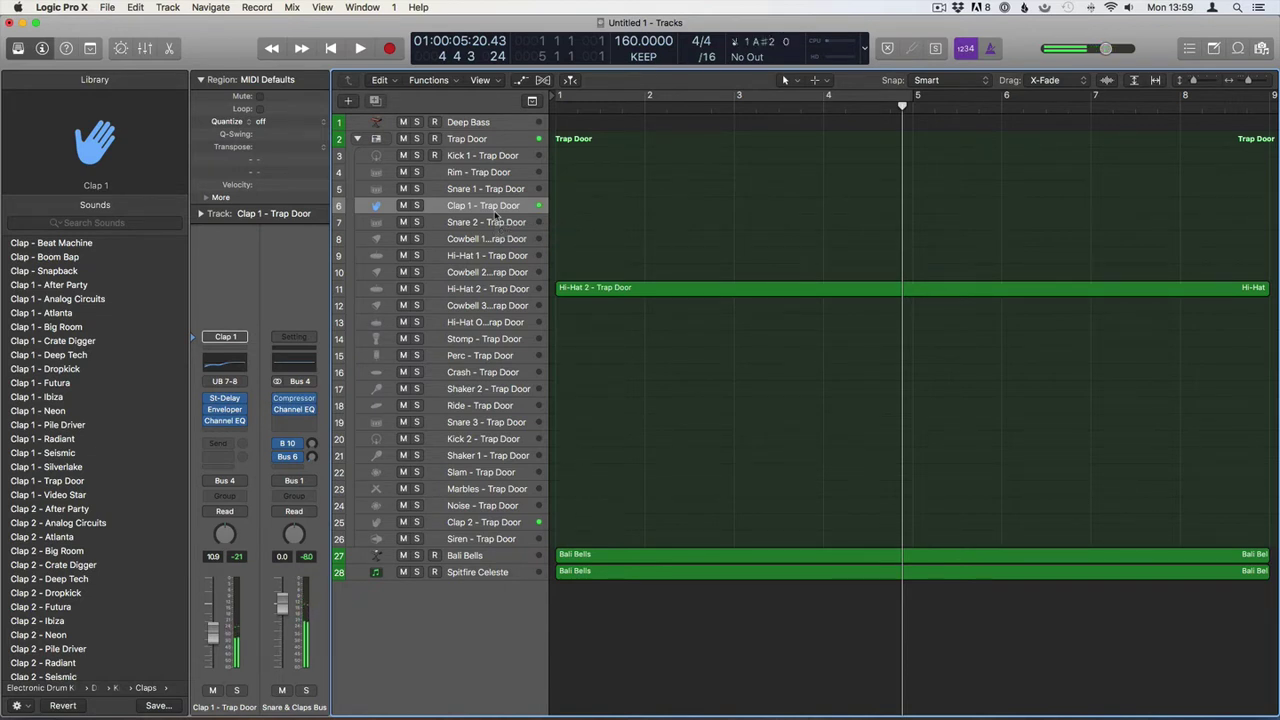
pyautogui.press('Return')
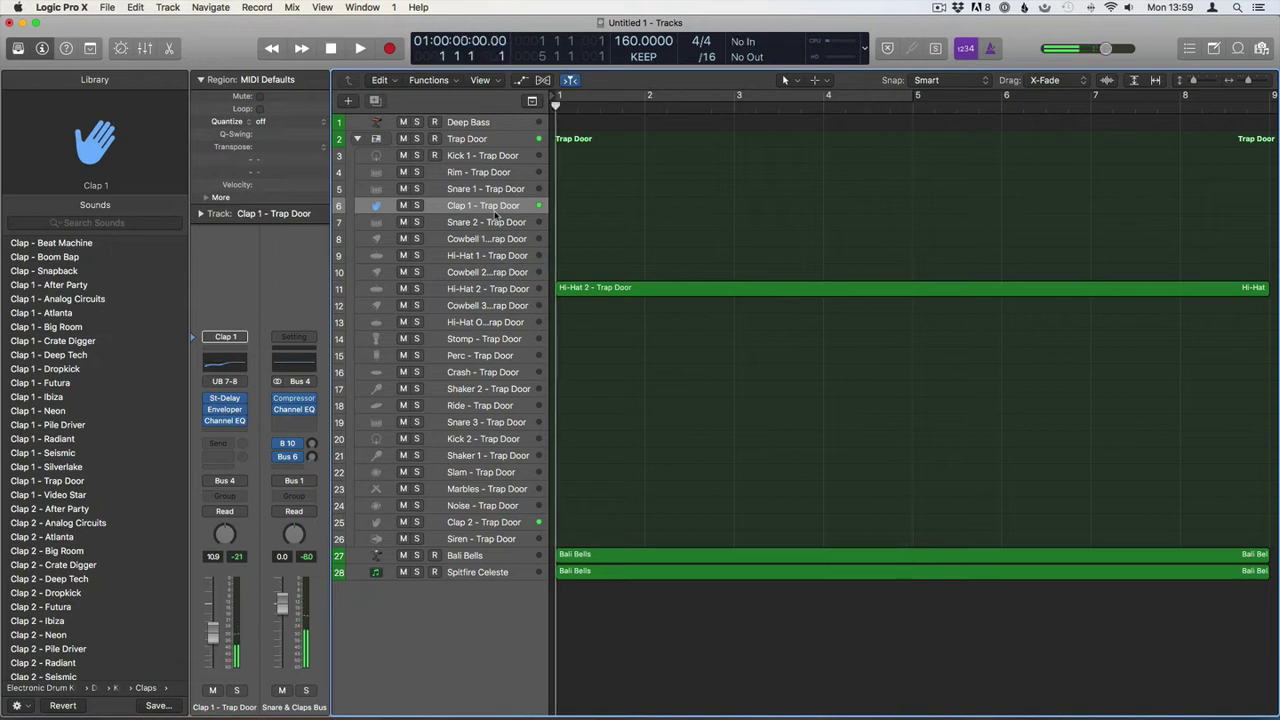
pyautogui.press('r')
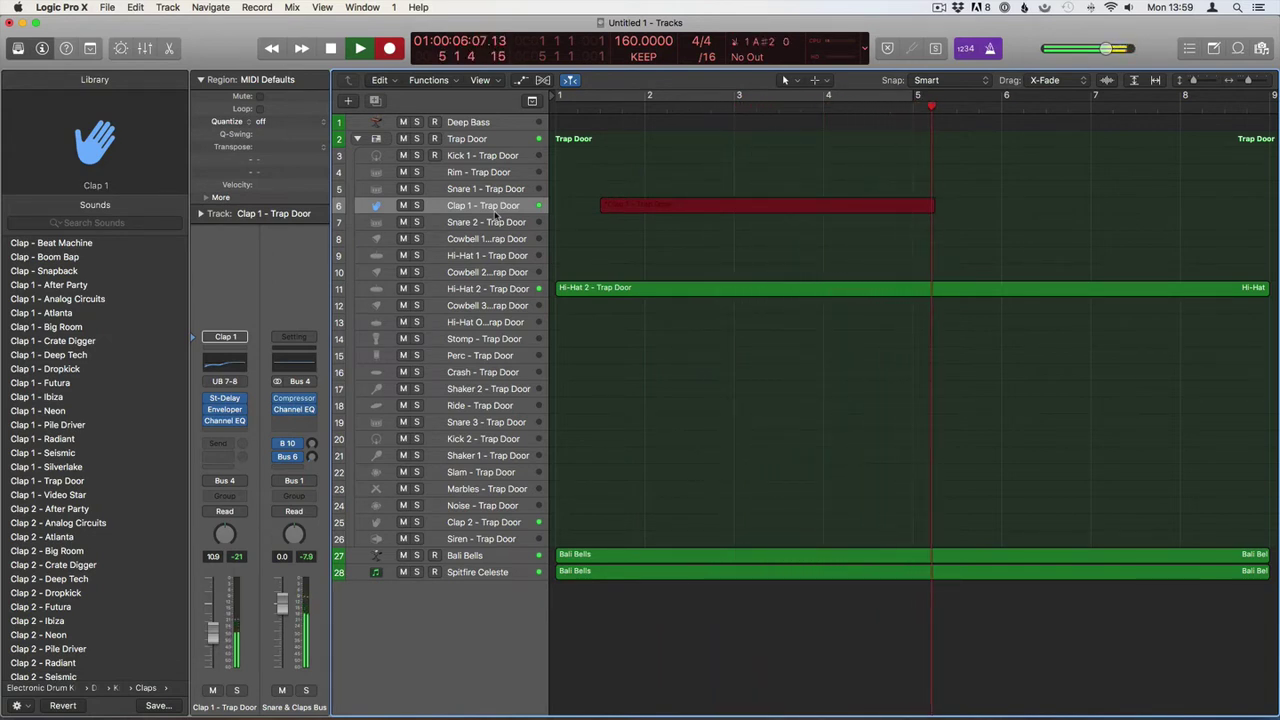
pyautogui.press('space')
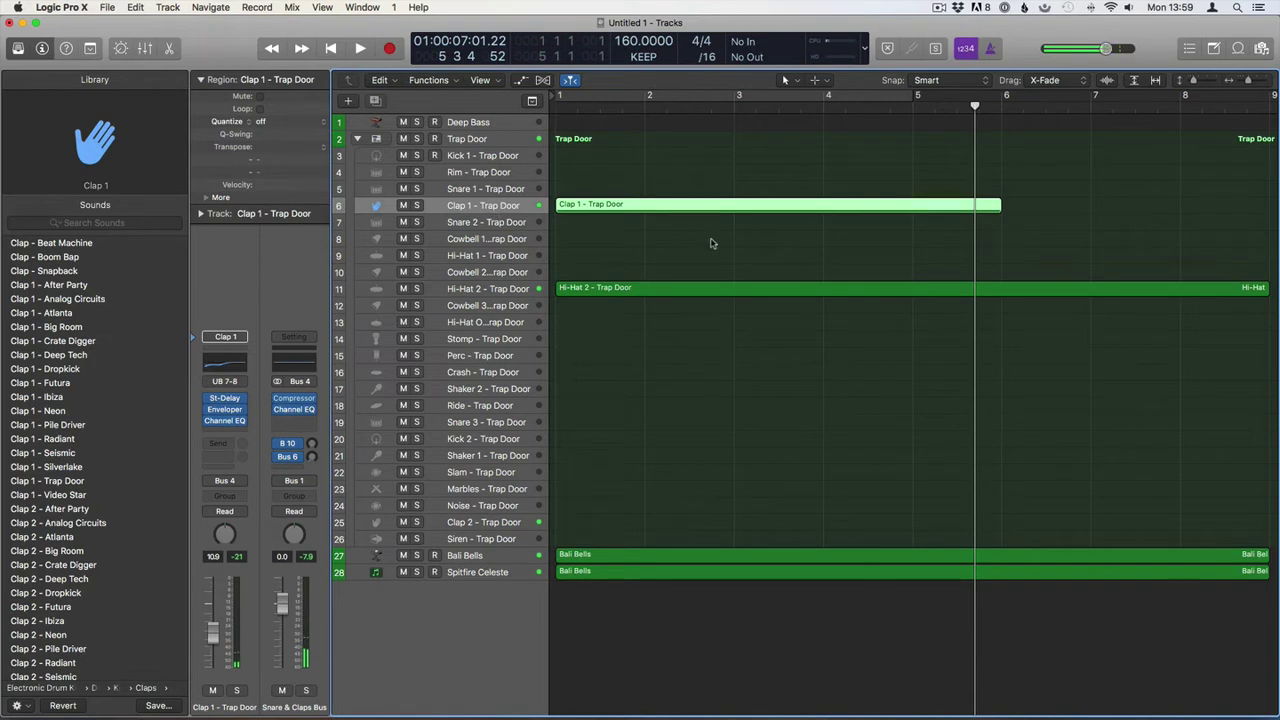
# Quantize the recorded Clap 1 notes to 1/16 notes in the Piano Roll and close the editor
pyautogui.doubleClick(707, 206)
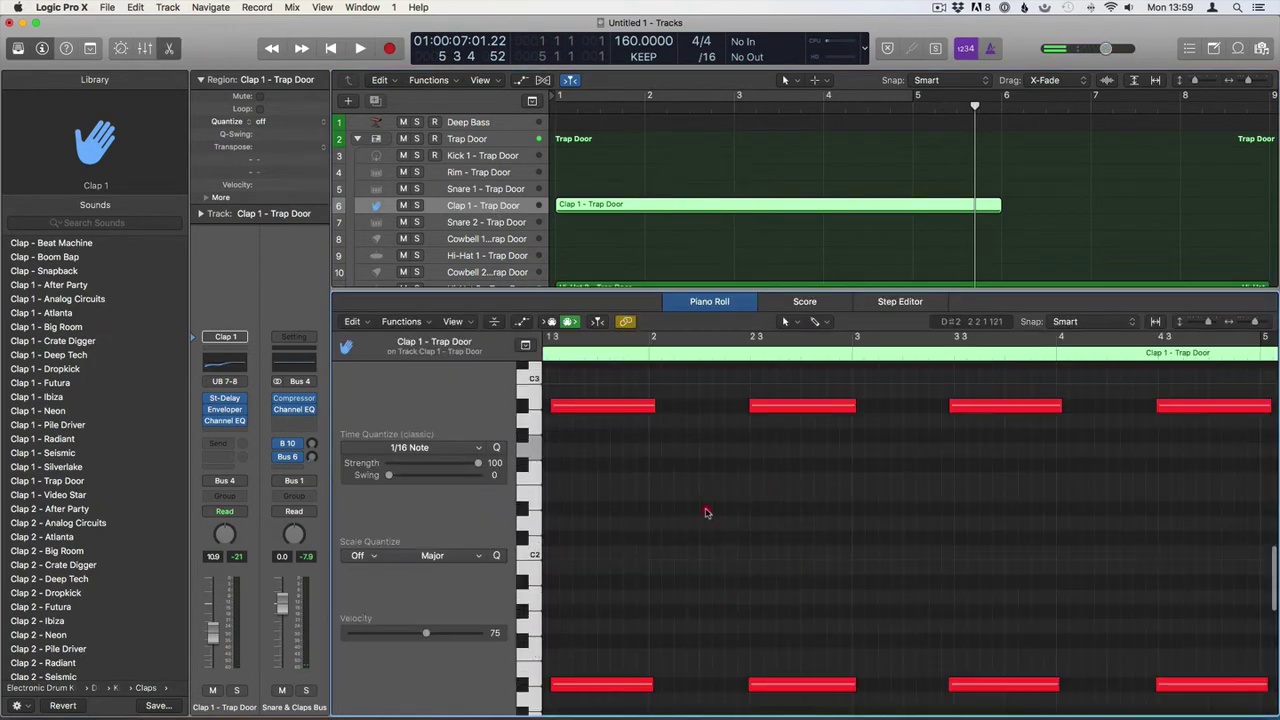
pyautogui.click(707, 512)
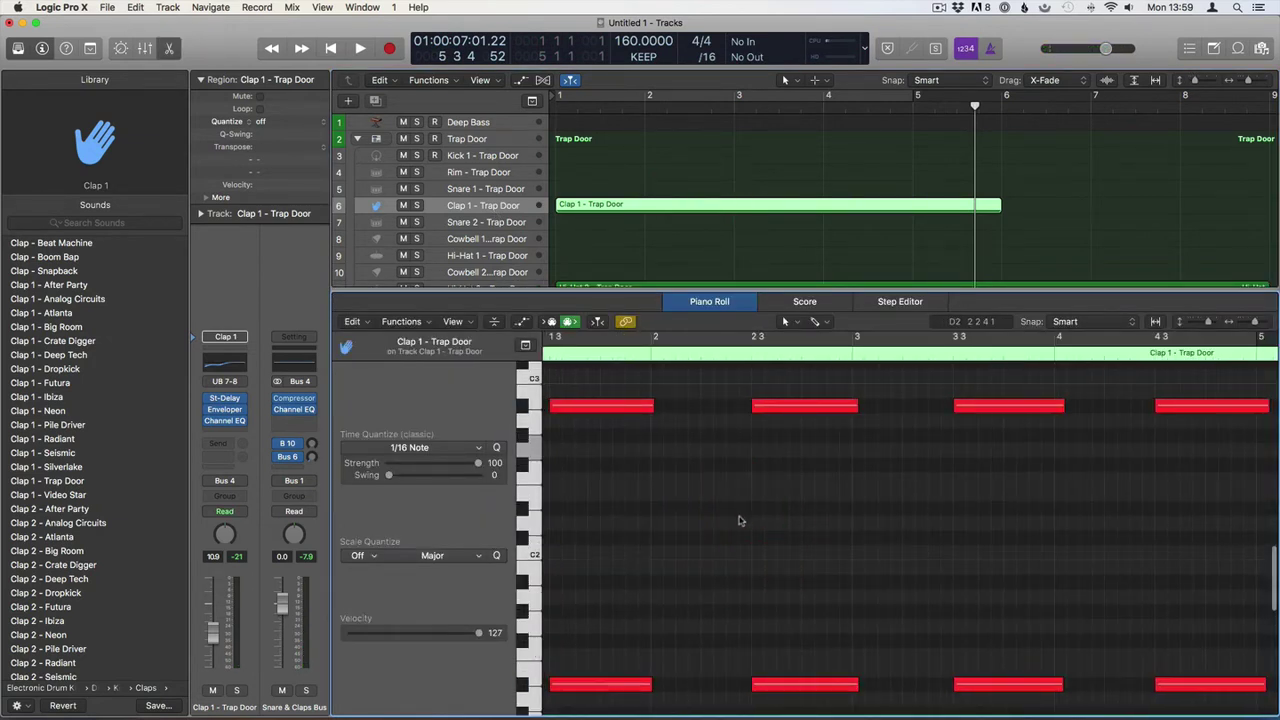
pyautogui.hscroll(-2, 630, 430)
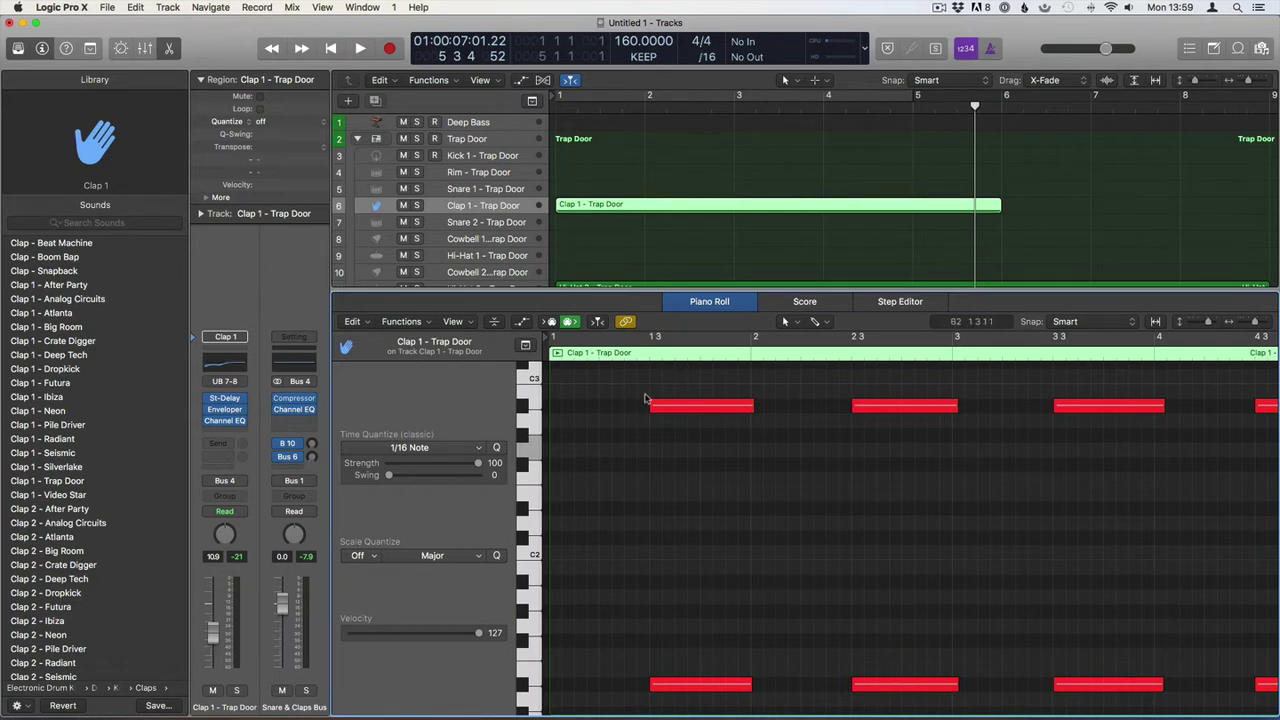
pyautogui.click(755, 388)
pyautogui.press('e')
pyautogui.click(712, 268)
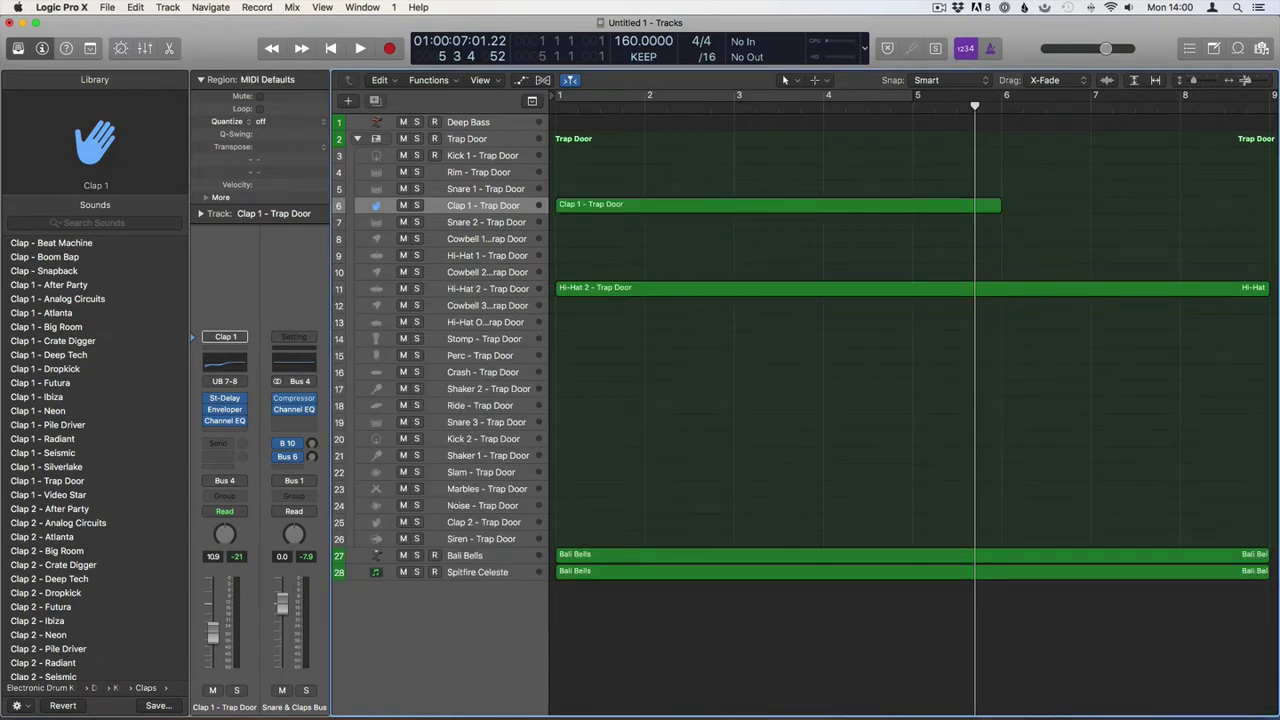
# Trim the Clap 1 region to end at bar 5, splitting the crossing notes, and copy the four-bar region to bar 5
pyautogui.press('z')
pyautogui.moveTo(752, 205); pyautogui.dragTo(708, 205)
pyautogui.press('Delete')
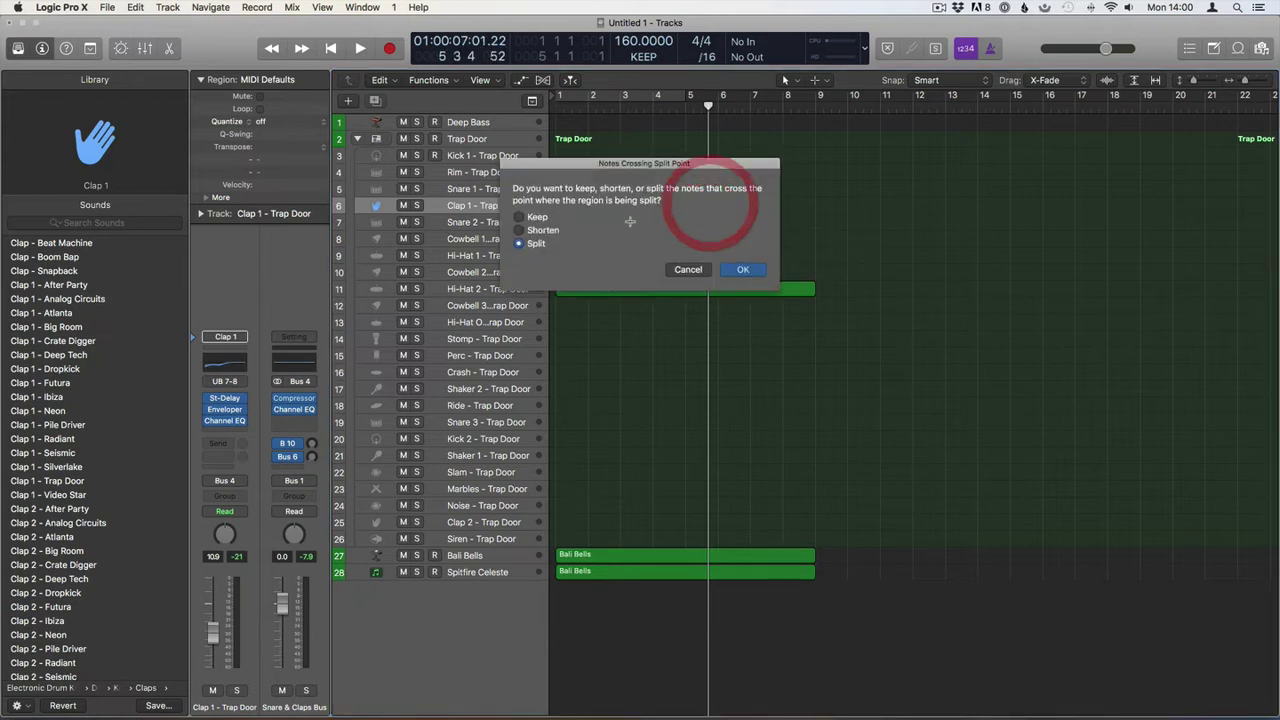
pyautogui.click(737, 270)
pyautogui.moveTo(604, 207); pyautogui.dragTo(736, 206)
# Play the arrangement from the start, muting and unmuting the Spitfire Celeste track to compare, and stop playback
pyautogui.press('Return')
pyautogui.press('space')
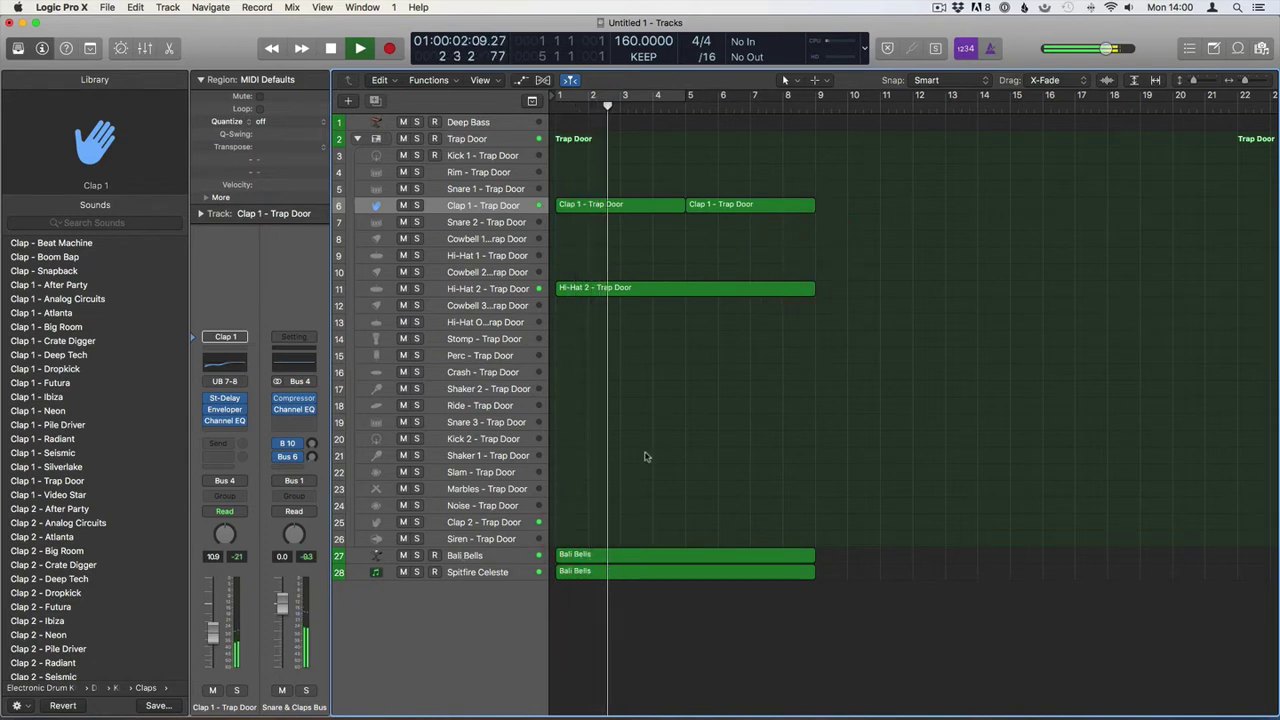
pyautogui.click(404, 572)
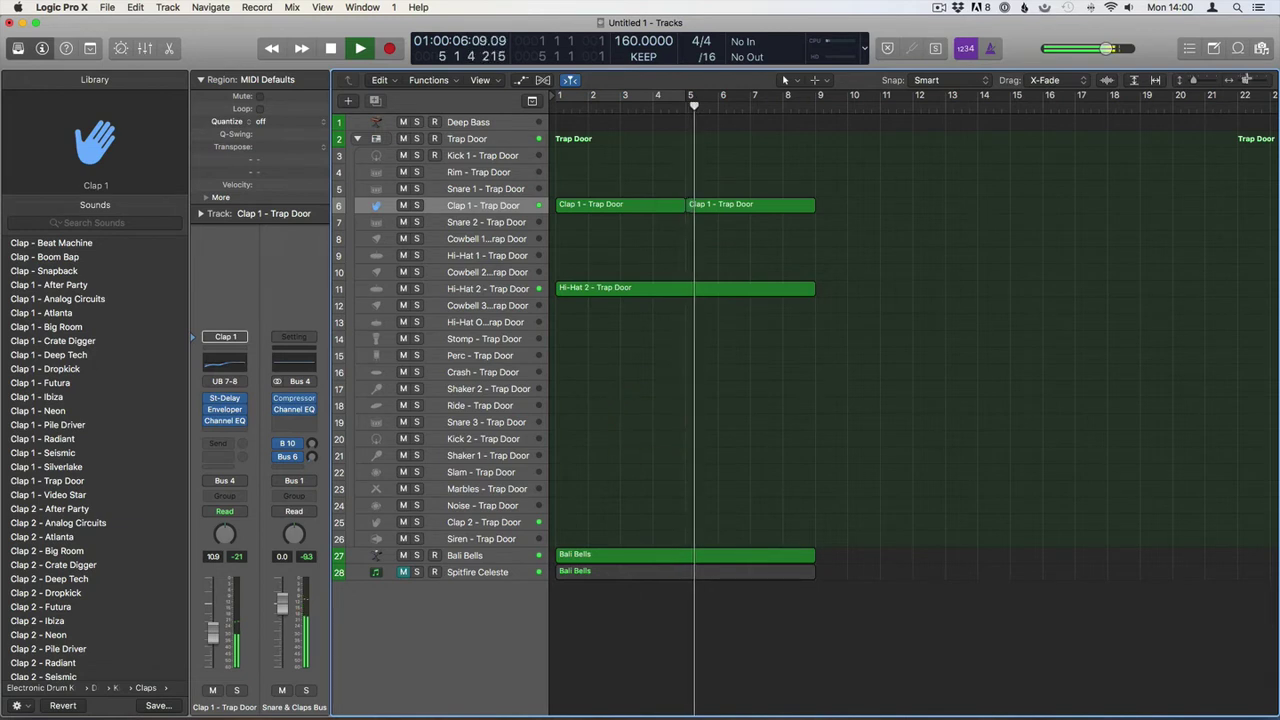
pyautogui.click(403, 572)
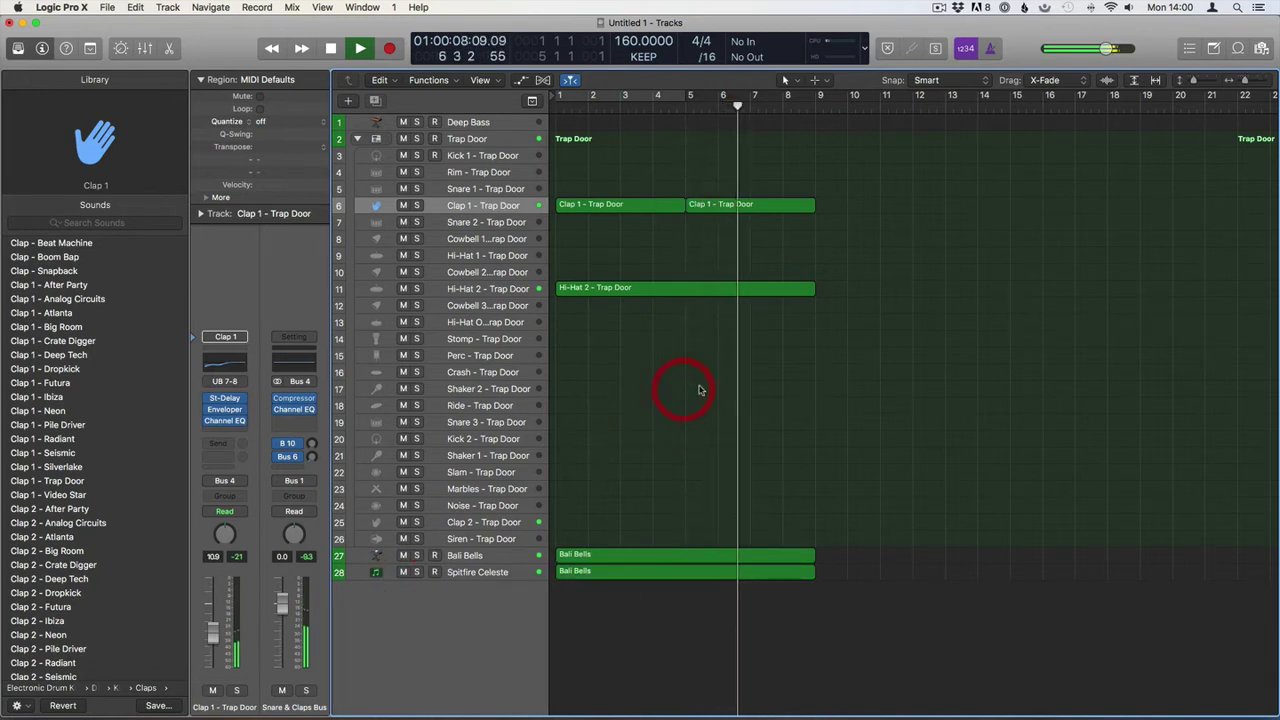
pyautogui.click(628, 164)
pyautogui.press('space')
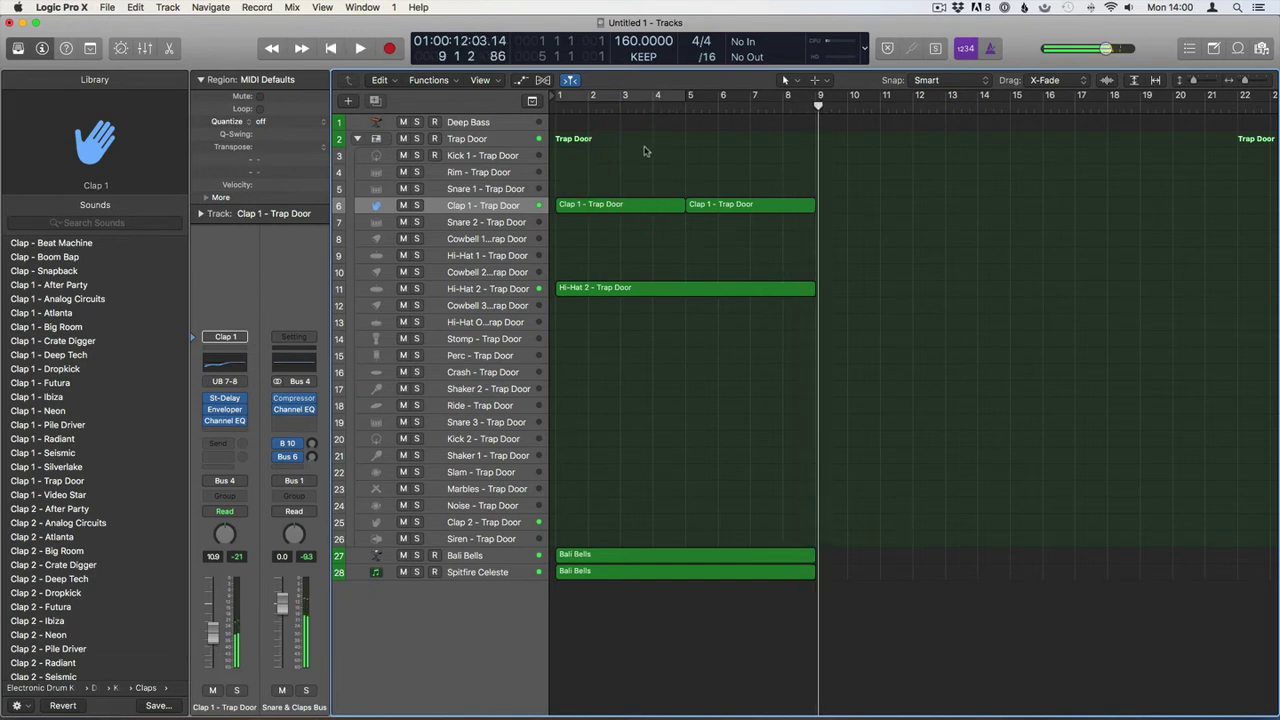
# Copy the first Clap 1 region to bar 1 of the Snare 1 - Trap Door track and open the copy in the Piano Roll
pyautogui.click(476, 160)
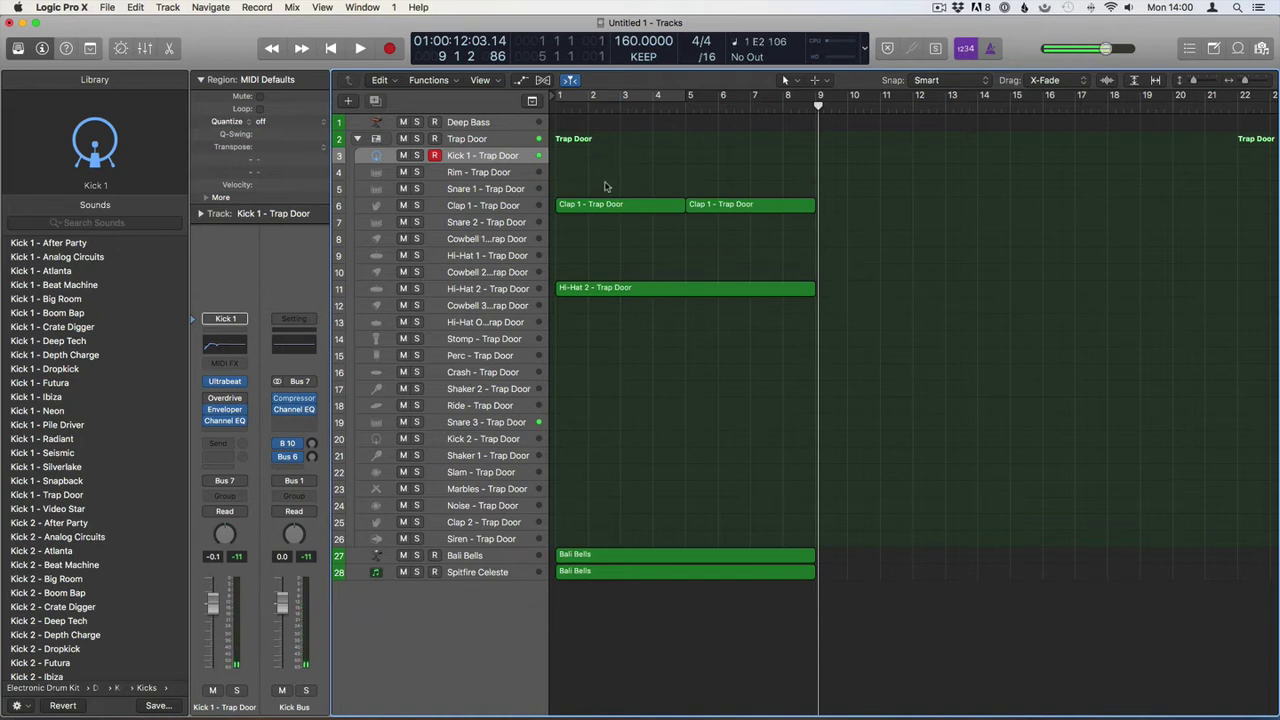
pyautogui.click(592, 205)
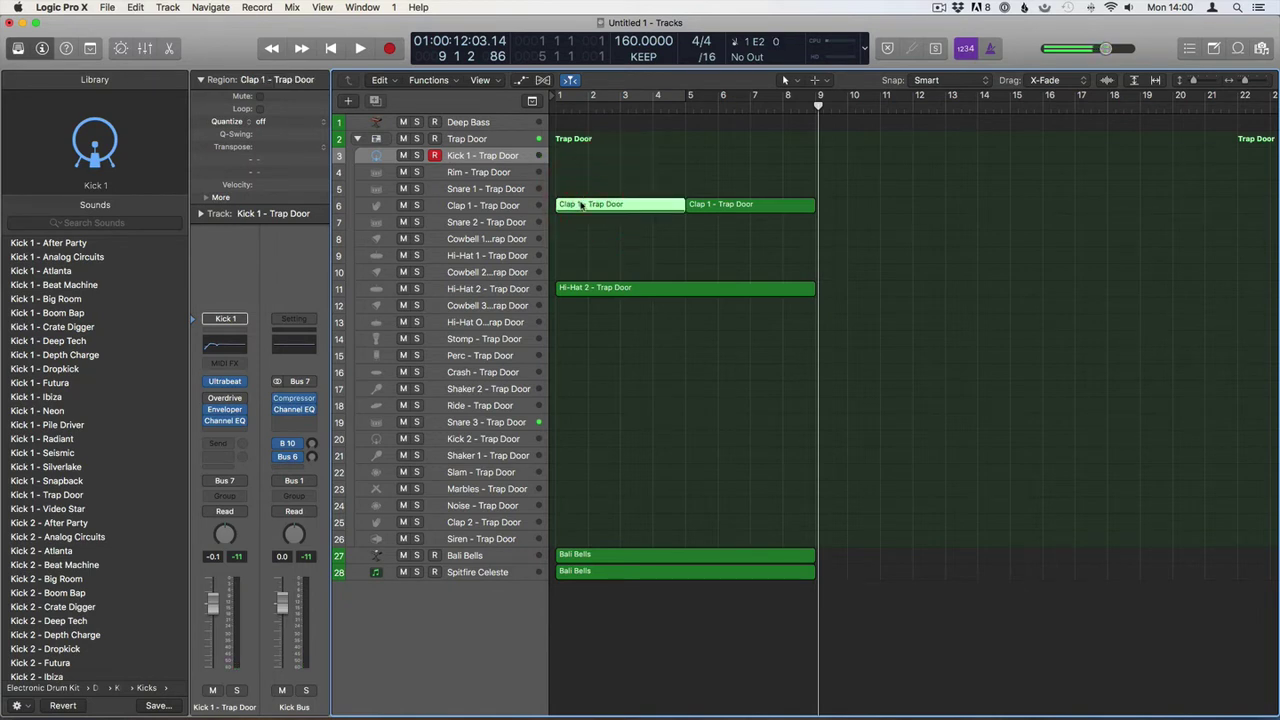
pyautogui.moveTo(580, 205); pyautogui.dragTo(584, 188)
pyautogui.press('p')
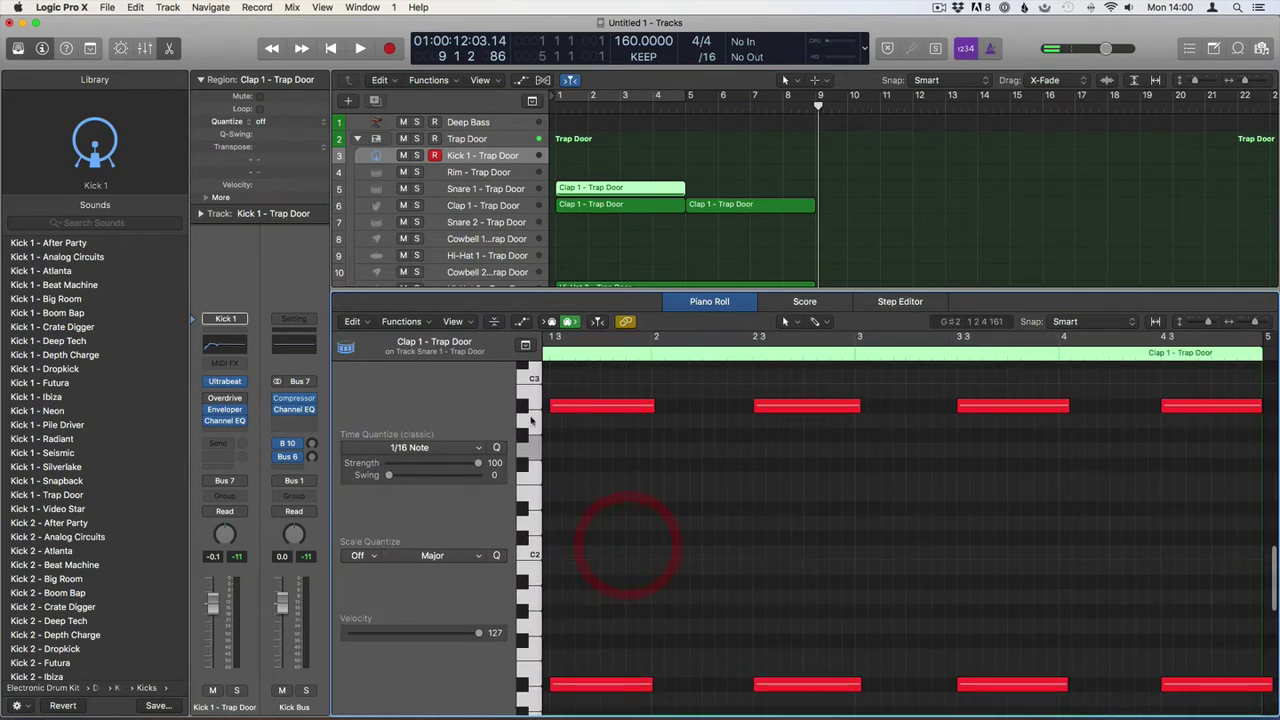
# Delete the upper row of notes in the copied region and transpose the remaining four up one octave and one semitone
pyautogui.click(526, 406)
pyautogui.moveTo(553, 408); pyautogui.dragTo(553, 684)
pyautogui.hotkey('alt', 'shift', 'Up')
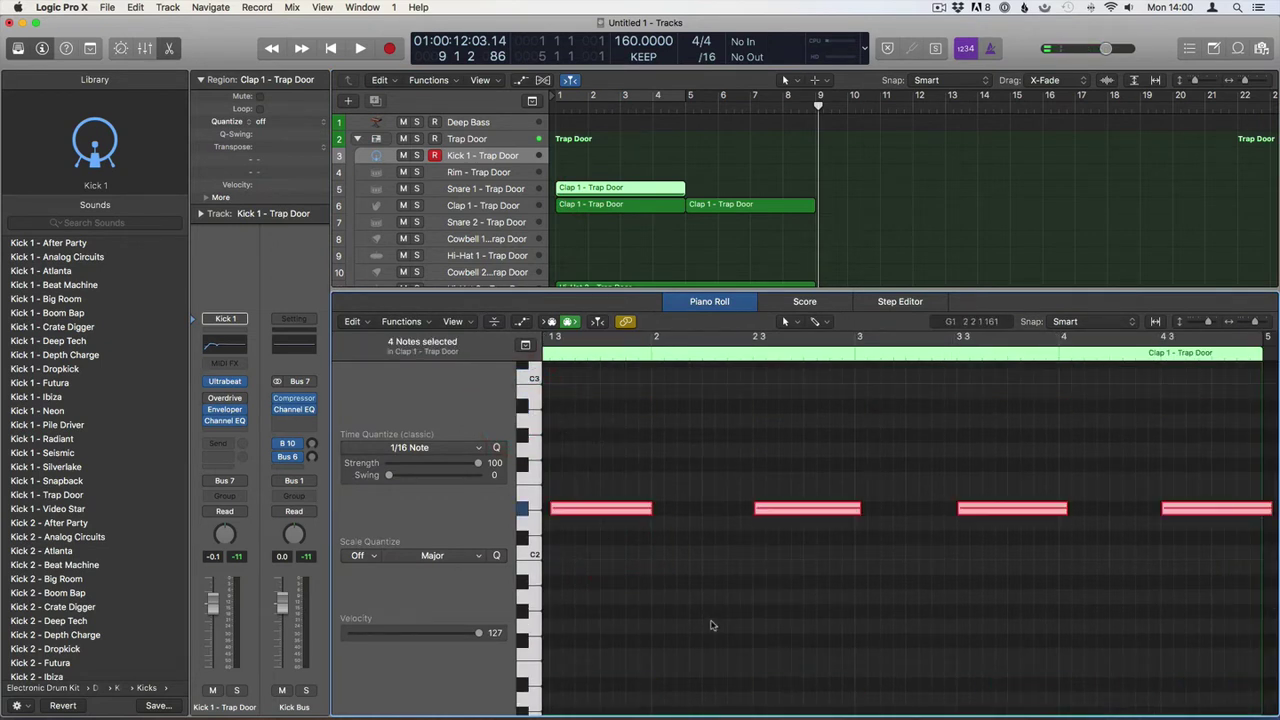
pyautogui.hotkey('alt', 'Up')
pyautogui.press('p')
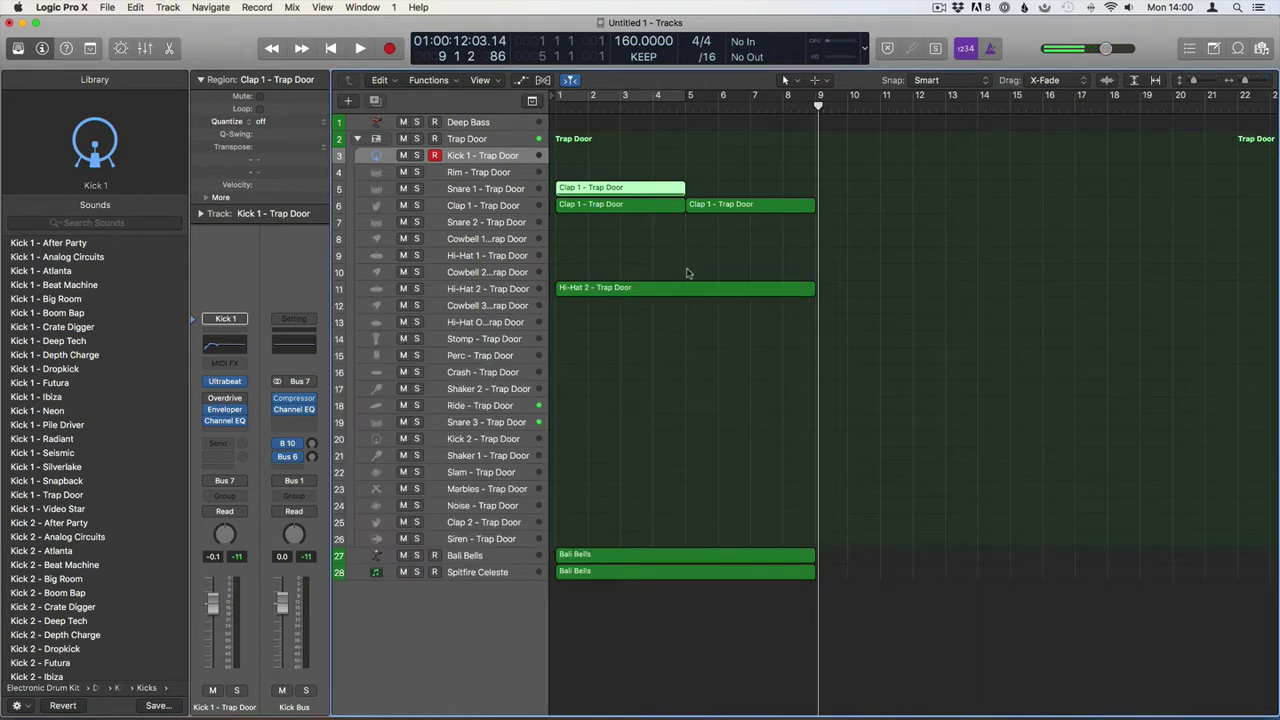
# Copy the edited region on the Snare 1 track to bar 5 of the same track
pyautogui.moveTo(573, 191); pyautogui.dragTo(707, 190)
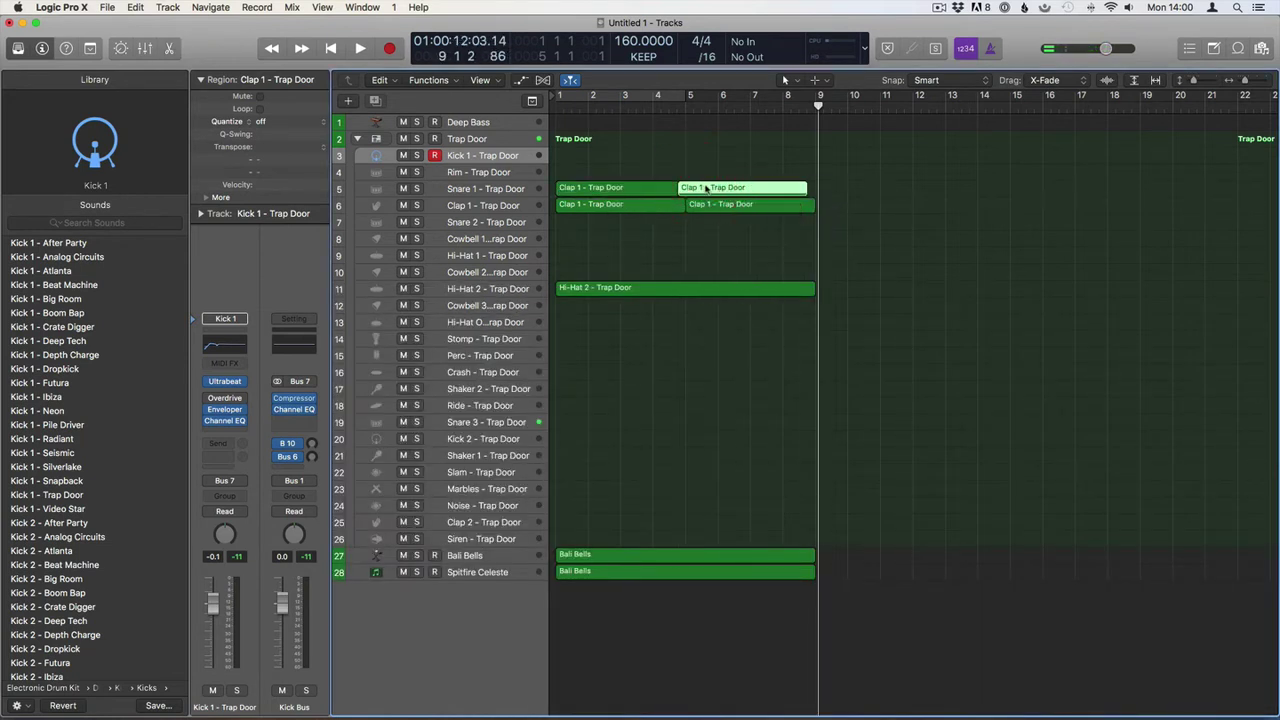
pyautogui.press('super+z')
pyautogui.moveTo(585, 193); pyautogui.dragTo(716, 193)
pyautogui.click(593, 148)
# Record a four-bar kick pattern on the Kick 1 - Trap Door track, starting from bar 1
pyautogui.click(490, 158)
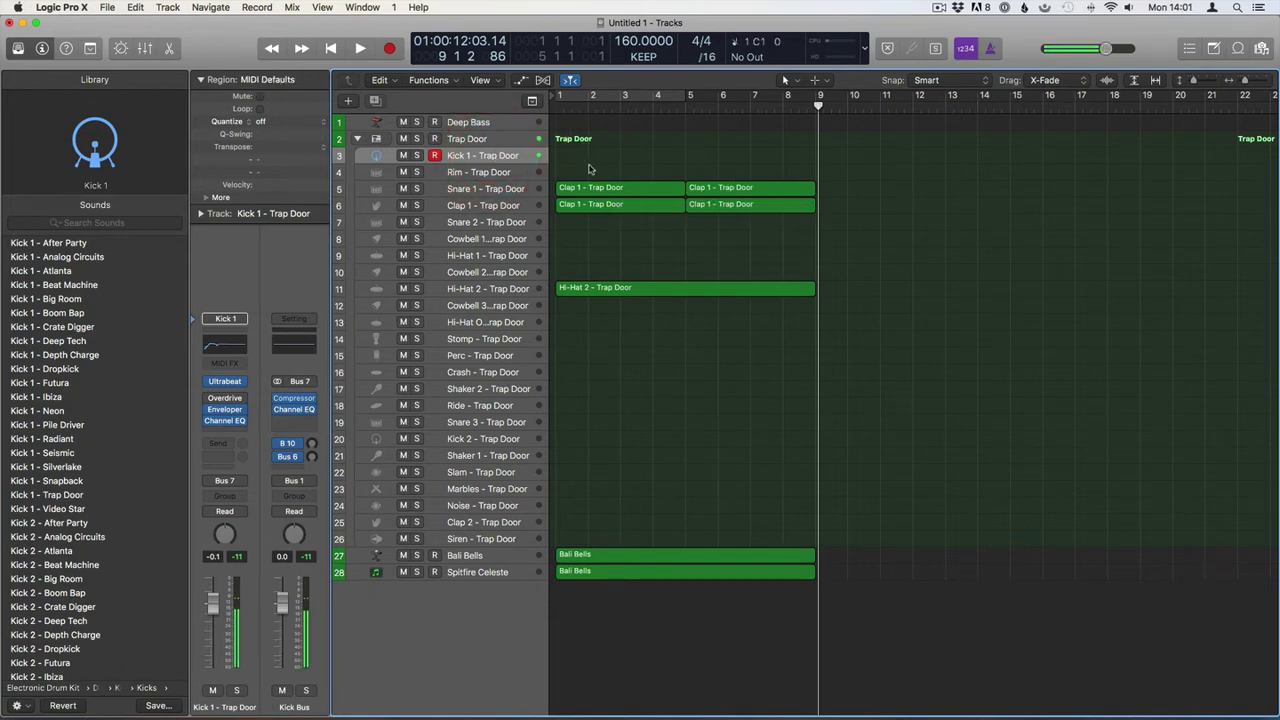
pyautogui.press('Return')
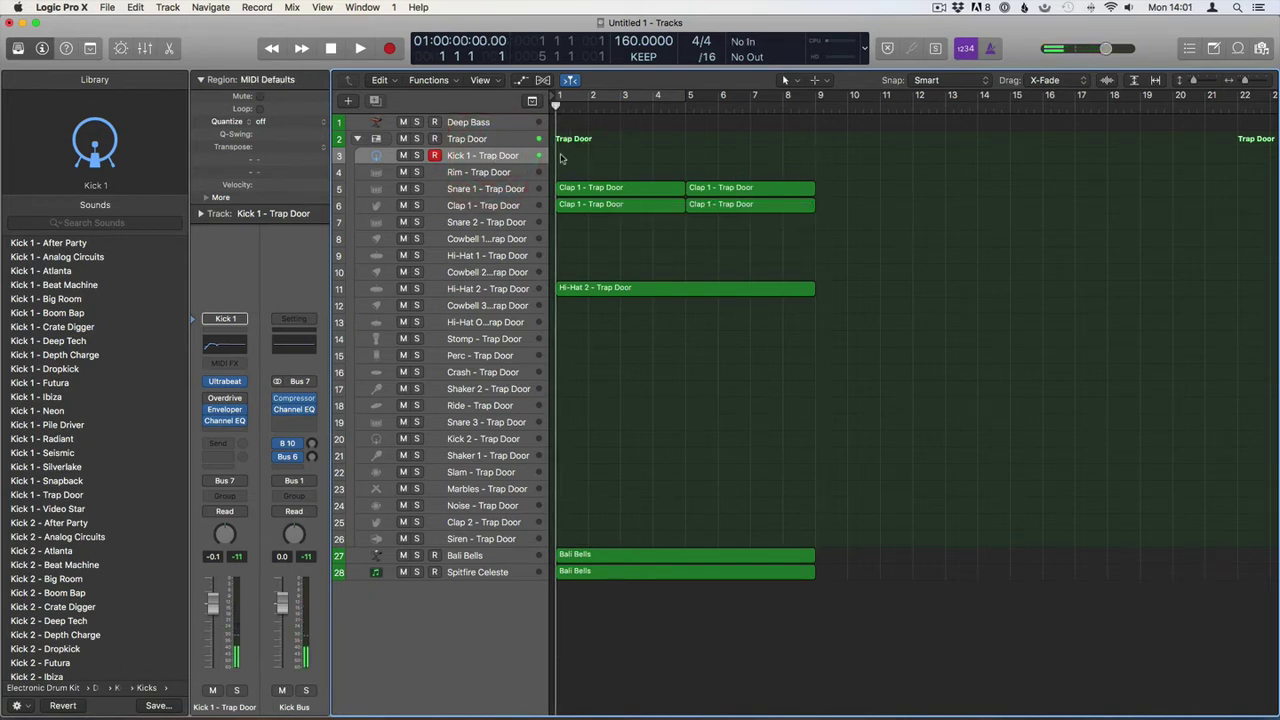
pyautogui.press('r')
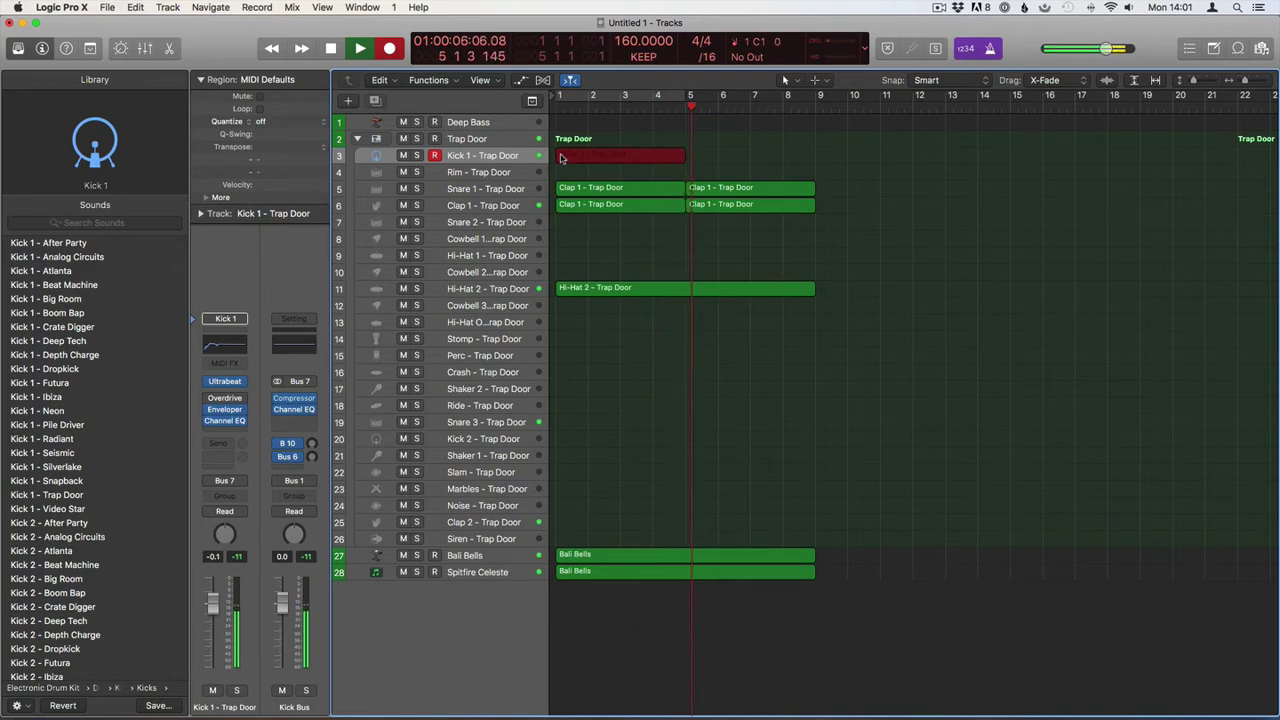
pyautogui.press('space')
# Quantize all notes of the recorded Kick 1 region to 1/16 notes and play the beginning of the pattern
pyautogui.doubleClick(597, 155)
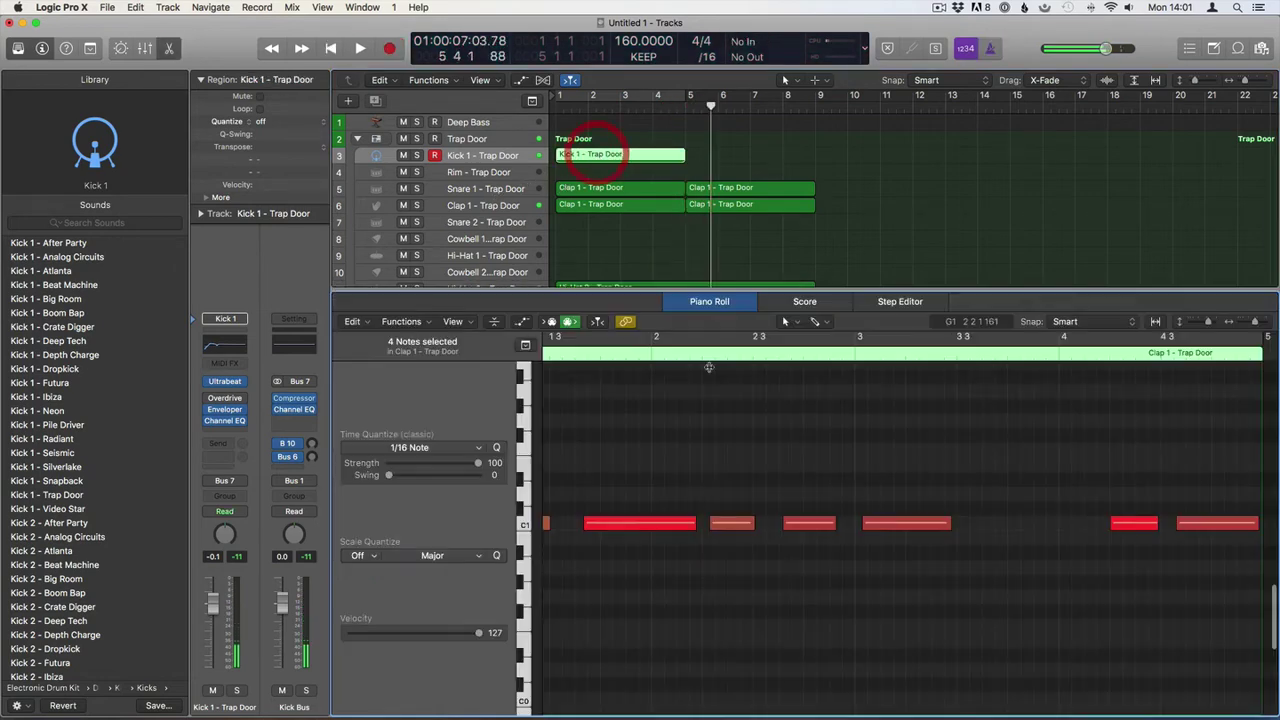
pyautogui.click(690, 473)
pyautogui.press('super+a')
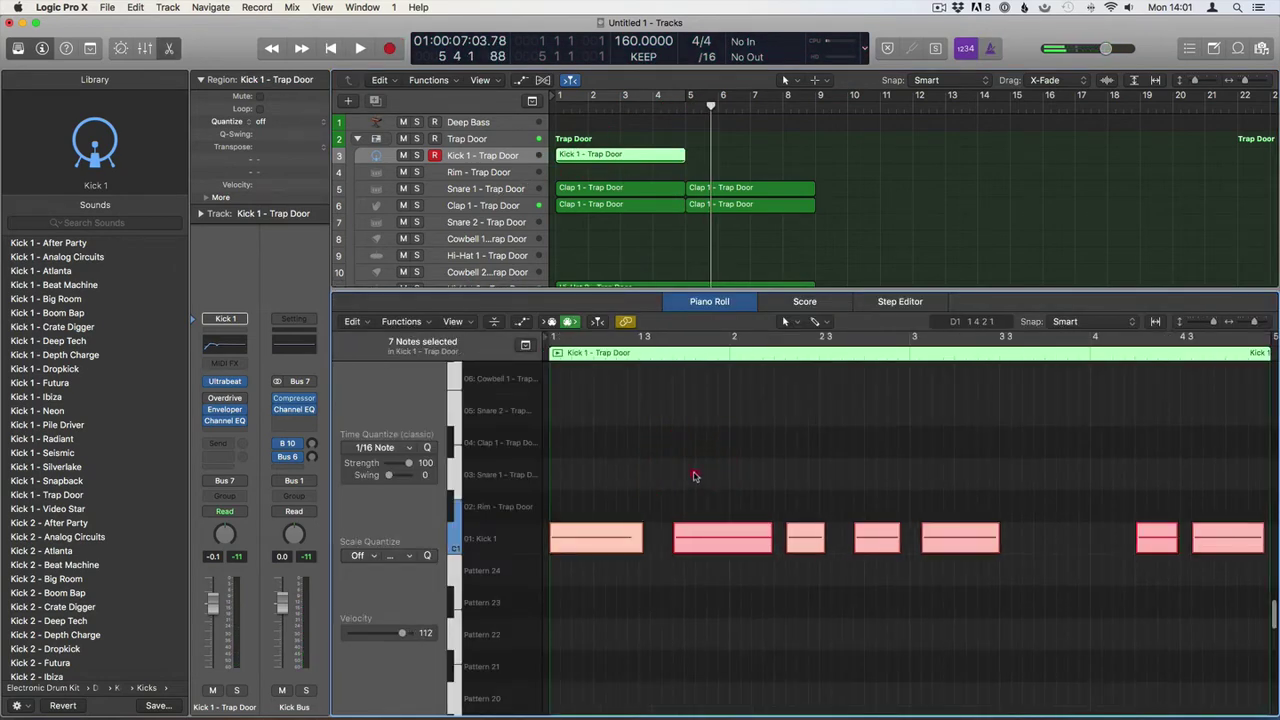
pyautogui.click(695, 476)
pyautogui.press('space')
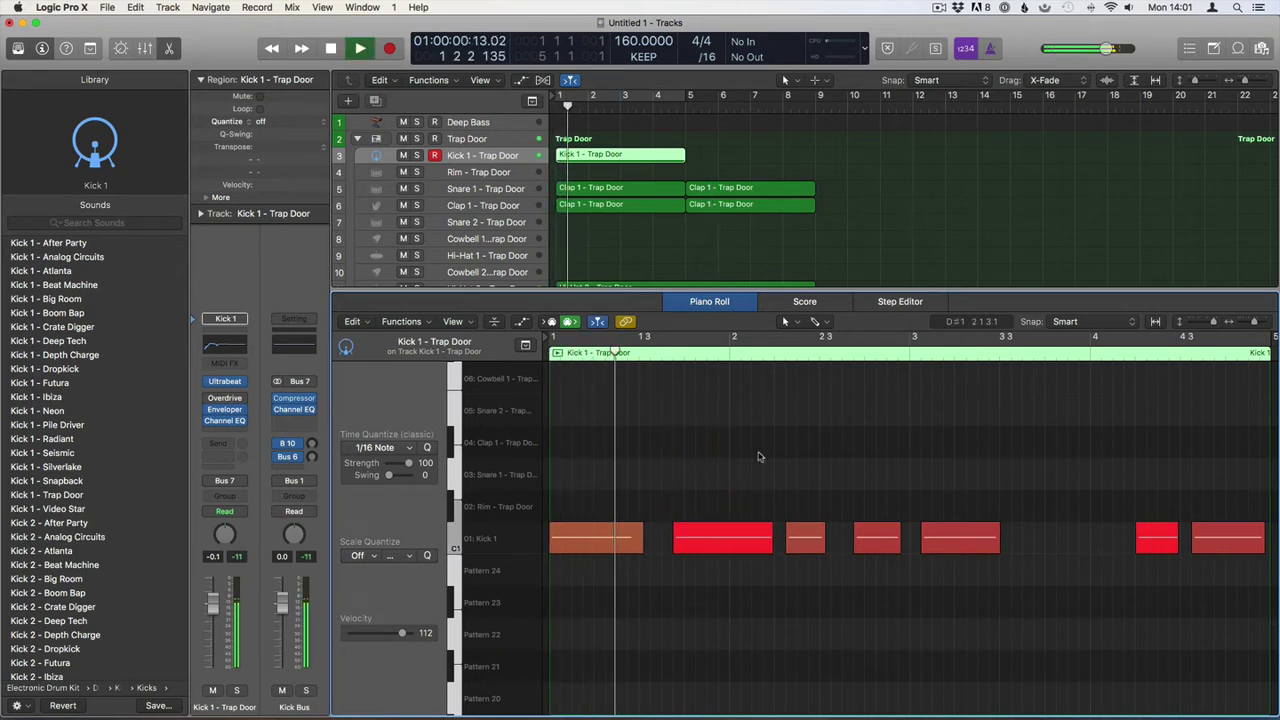
pyautogui.click(672, 540)
pyautogui.press('space')
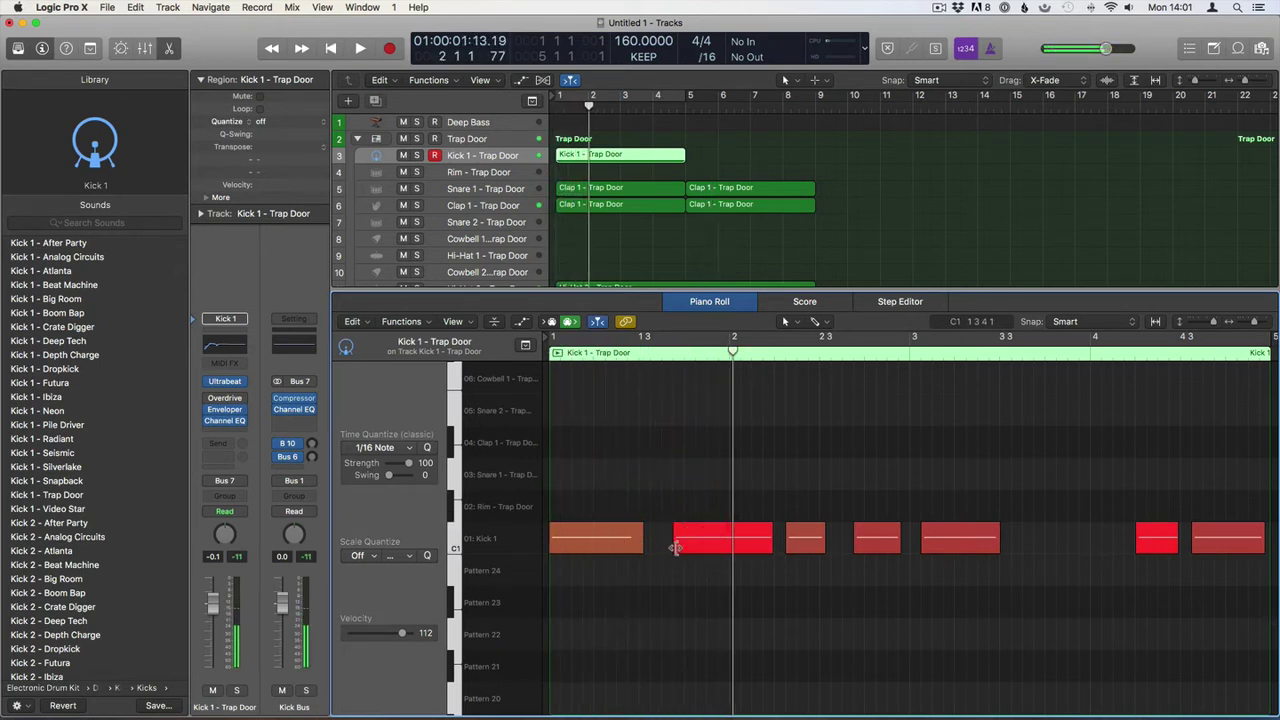
# Move the start of the second kick note one sixteenth earlier and shorten the note to about an eighth note
pyautogui.moveTo(675, 540); pyautogui.dragTo(662, 542)
pyautogui.moveTo(770, 547); pyautogui.dragTo(683, 540)
pyautogui.click(737, 540)
# Move the third, fourth and fifth kick notes one sixteenth earlier
pyautogui.click(787, 540)
pyautogui.moveTo(787, 543); pyautogui.dragTo(776, 543)
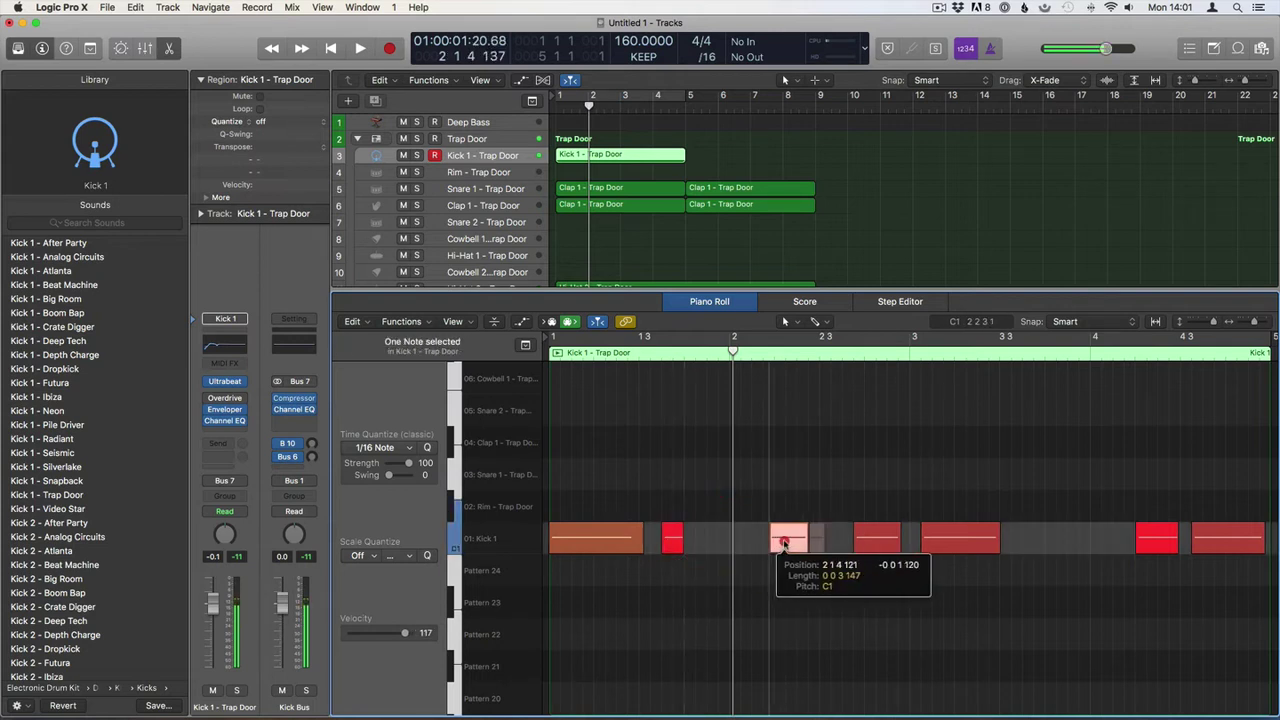
pyautogui.click(789, 540)
pyautogui.click(877, 543)
pyautogui.moveTo(877, 543); pyautogui.dragTo(930, 538)
# Move the last kick note one sixteenth earlier, to beat 3 of bar 4
pyautogui.hscroll(2, 1048, 499)
pyautogui.hscroll(3, 1048, 499)
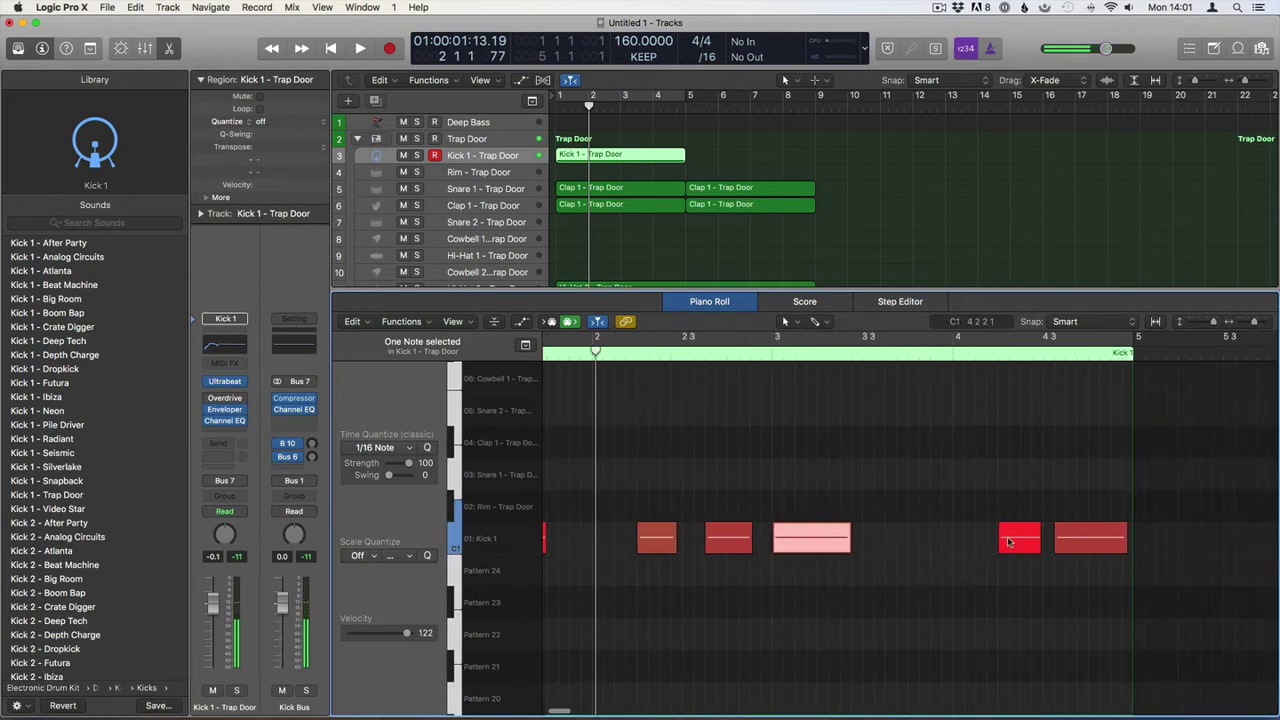
pyautogui.click(1020, 538)
pyautogui.click(1068, 540)
pyautogui.moveTo(1068, 540); pyautogui.dragTo(1058, 540)
pyautogui.hscroll(-4, 987, 463)
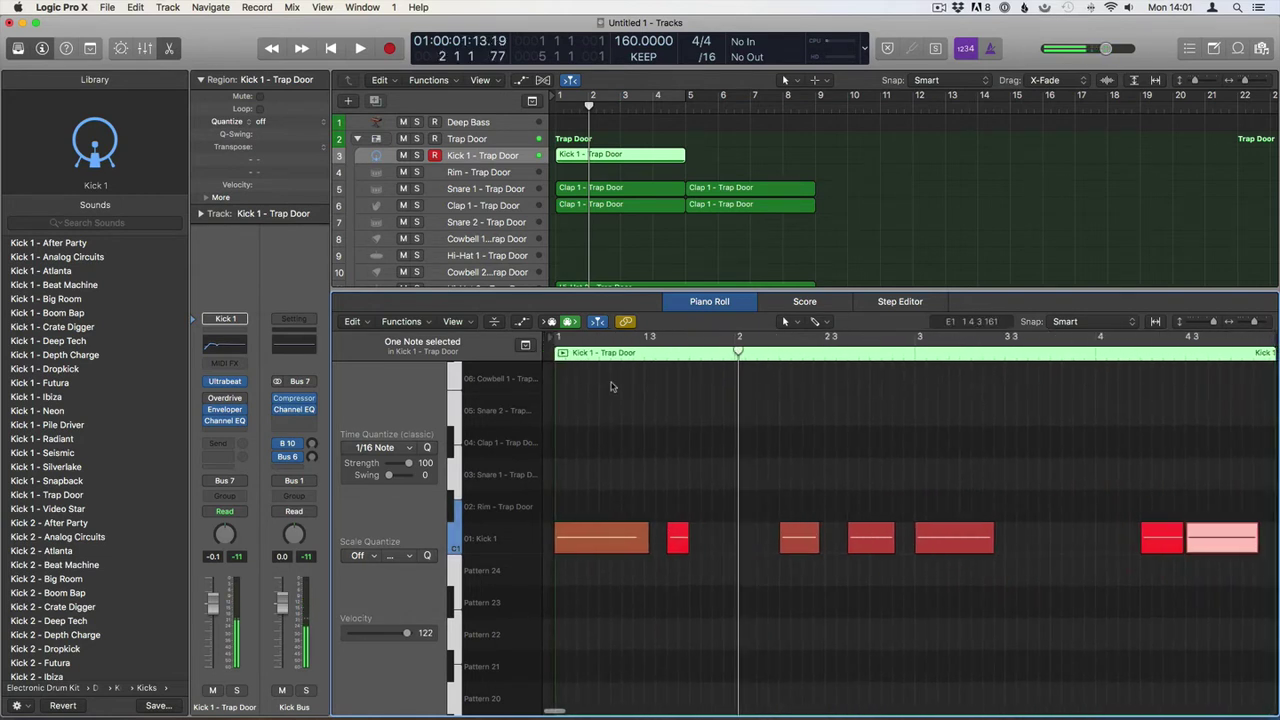
# Play the edited kick pattern from the beginning of the project and clear the note selection
pyautogui.press('space')
pyautogui.press('space')
pyautogui.press('Return')
pyautogui.press('space')
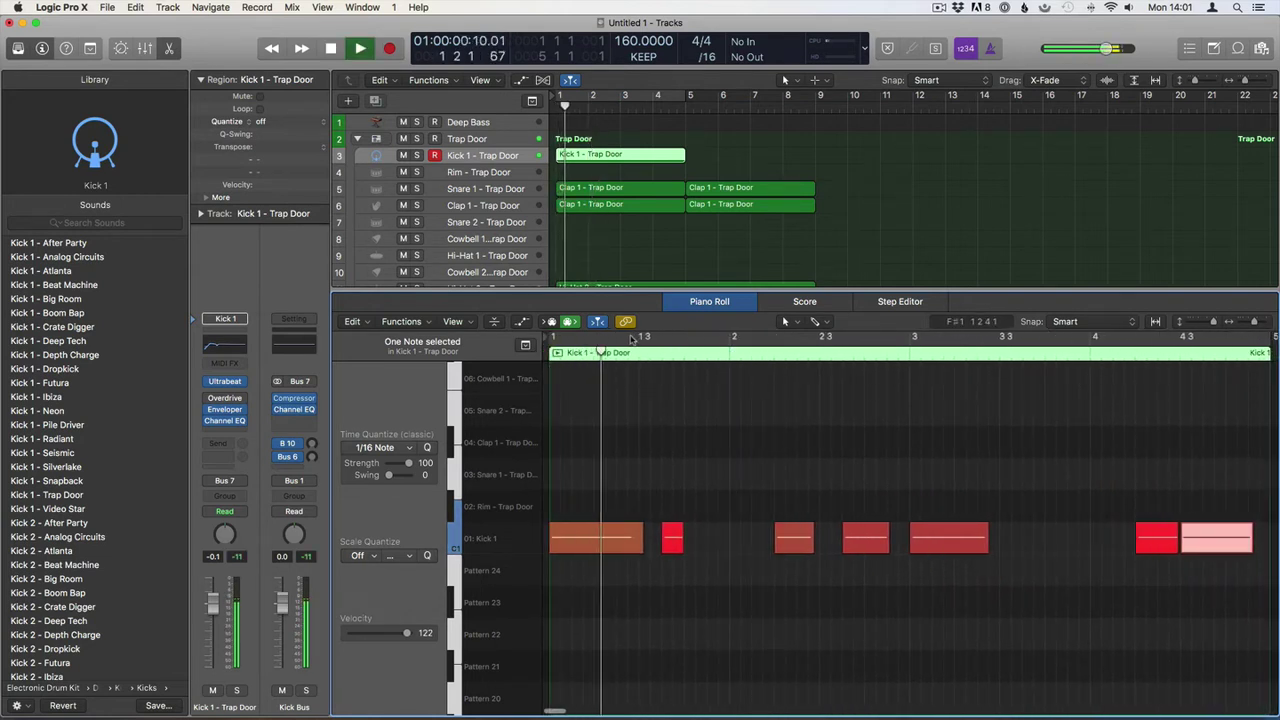
pyautogui.click(728, 423)
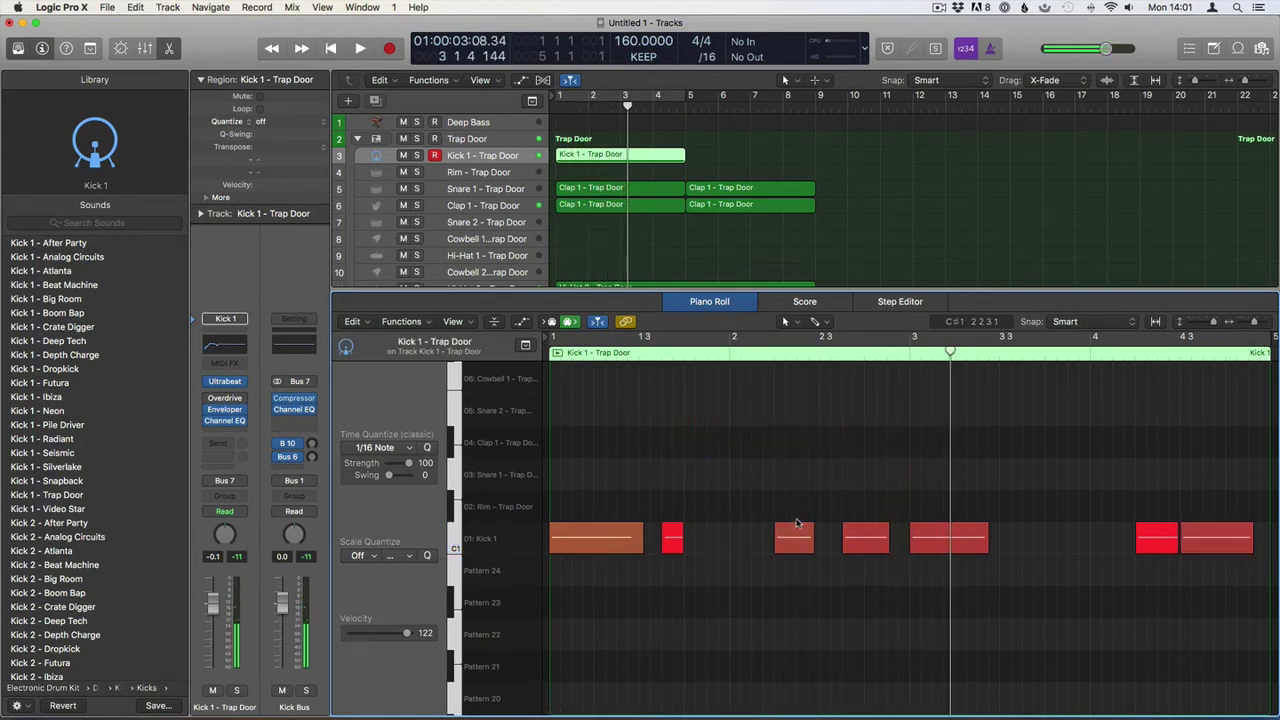
# Move the fourth kick note to the start of bar 2, shorten it to about three sixteenths, and play the result
pyautogui.moveTo(865, 537); pyautogui.dragTo(752, 537)
pyautogui.click(771, 547)
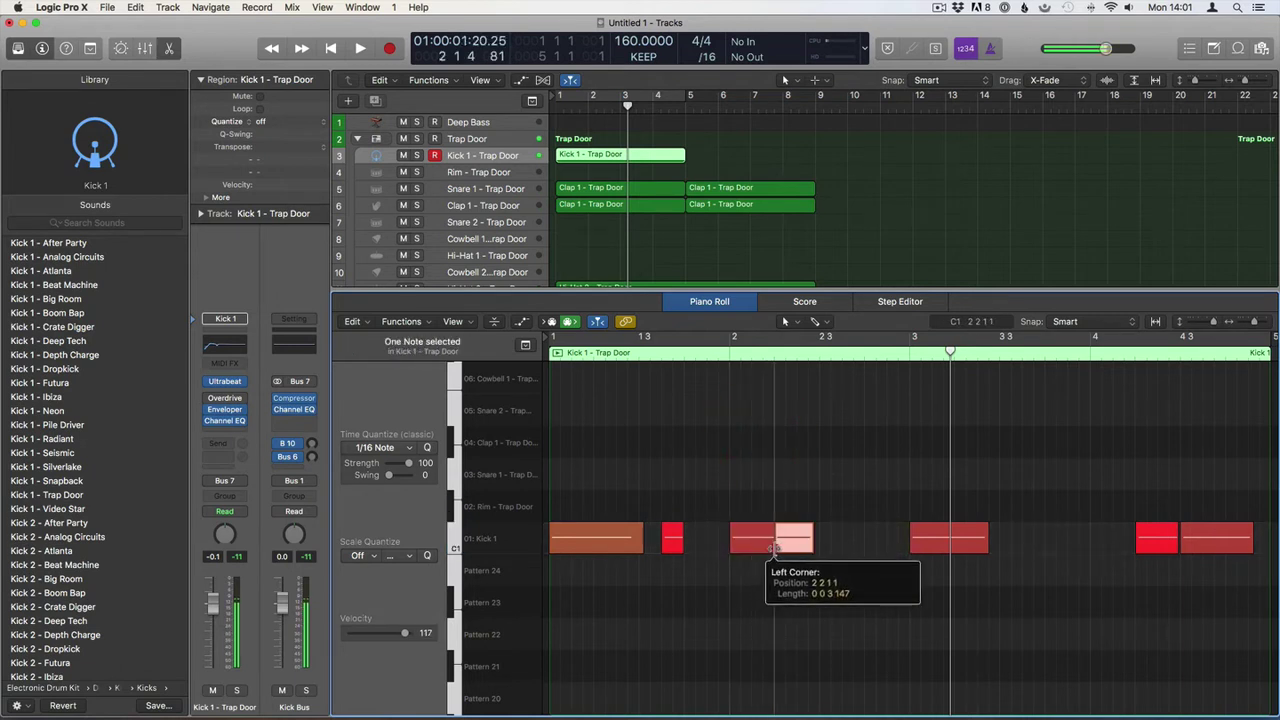
pyautogui.moveTo(771, 547); pyautogui.dragTo(766, 547)
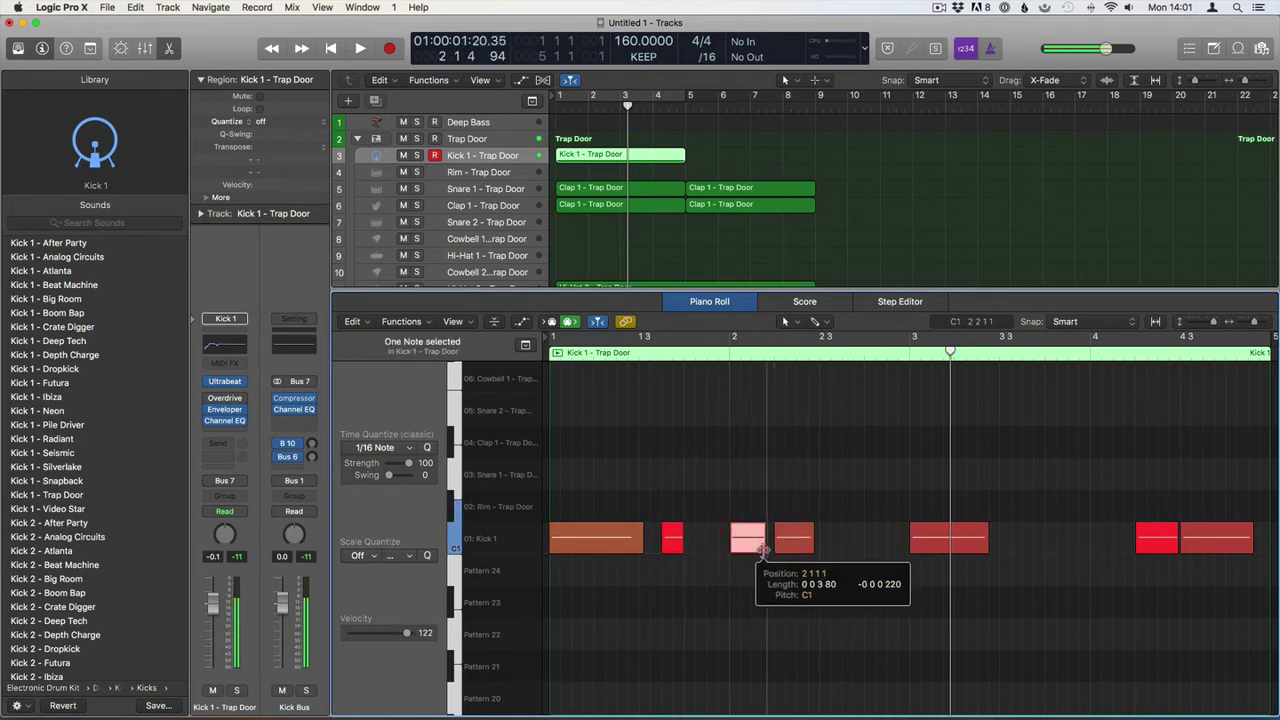
pyautogui.click(780, 491)
pyautogui.press('space')
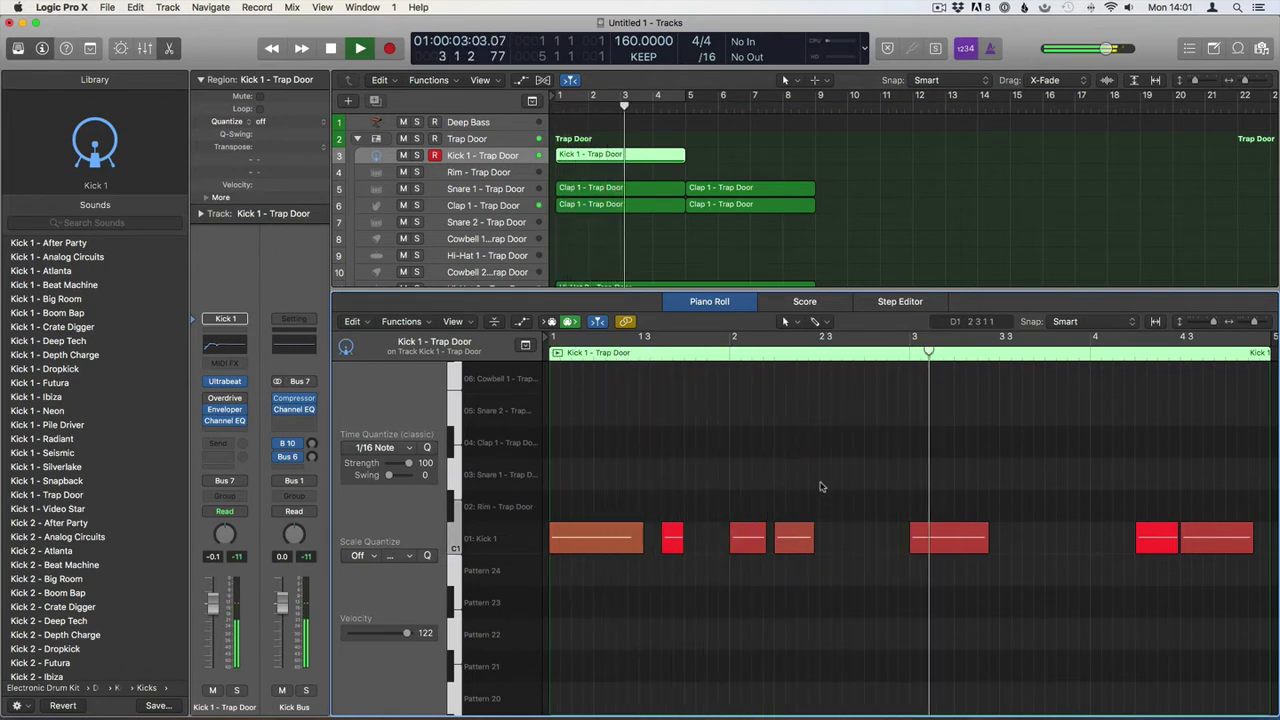
pyautogui.click(935, 500)
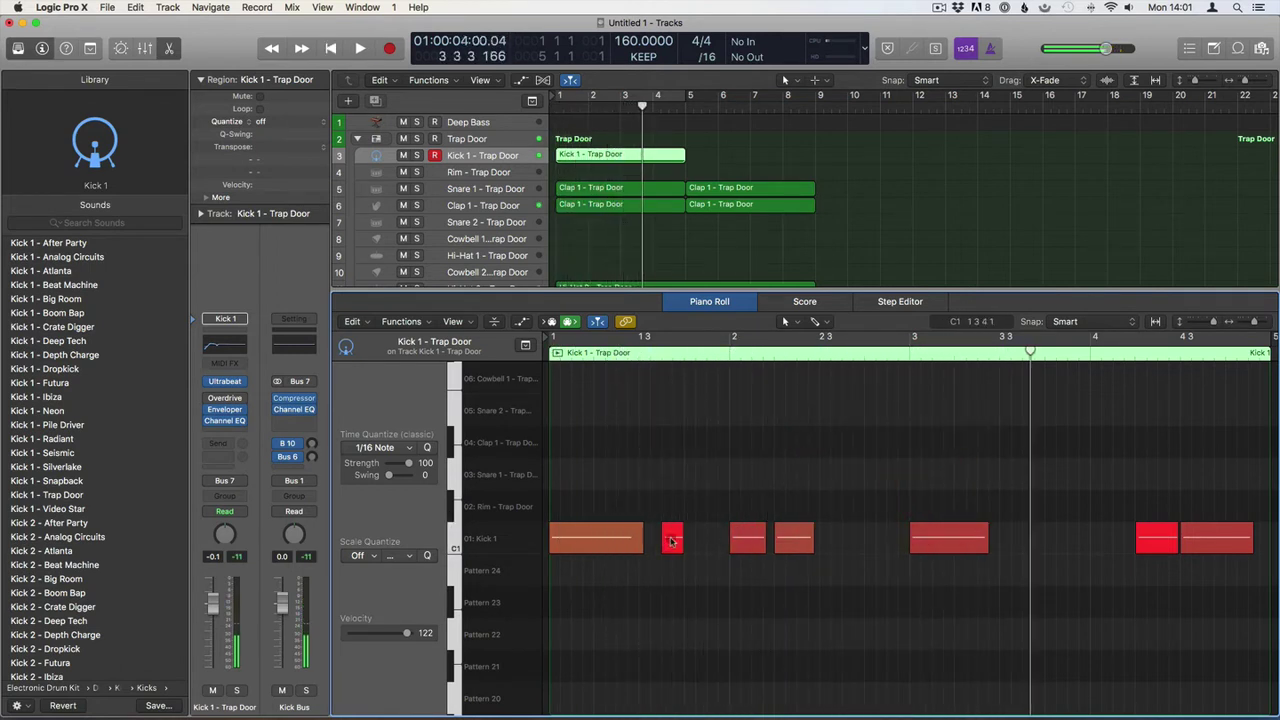
# Copy the short second kick note twice into bar 3, at 3 3 3 and 3 4 1, and play that passage
pyautogui.moveTo(671, 541); pyautogui.dragTo(1034, 543)
pyautogui.doubleClick(896, 349)
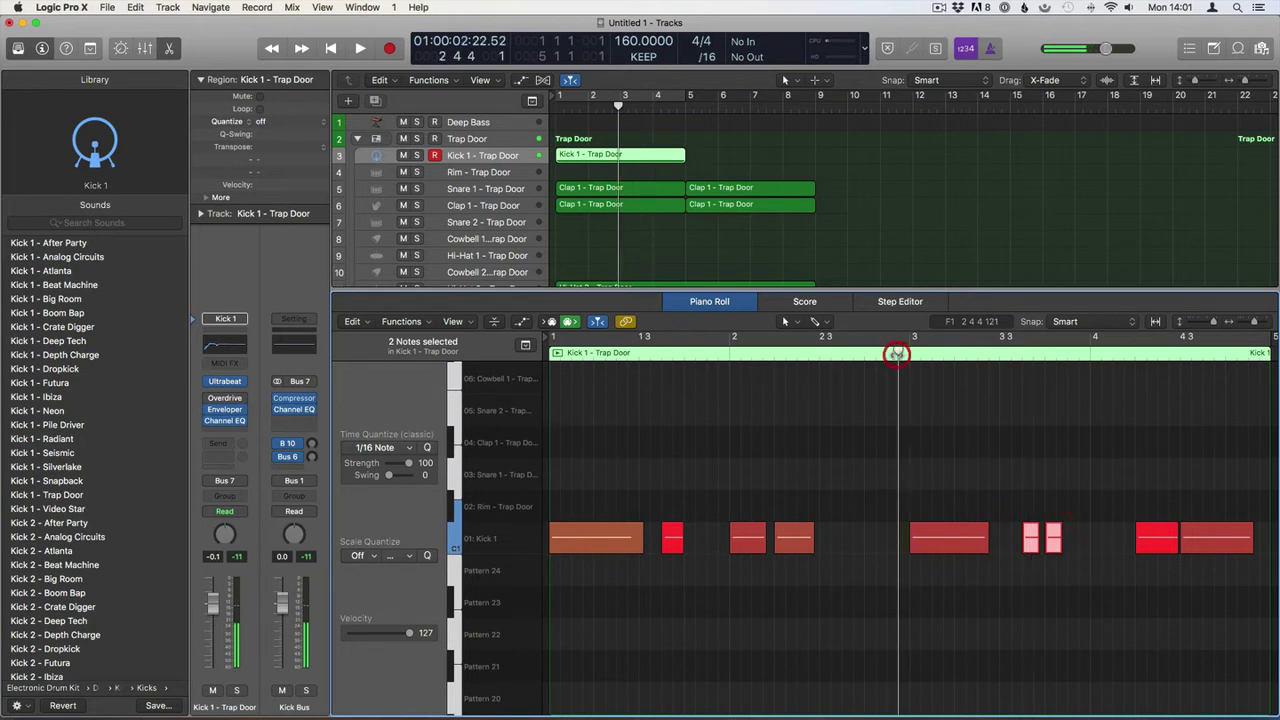
pyautogui.click(1008, 463)
pyautogui.press('space')
pyautogui.click(1057, 493)
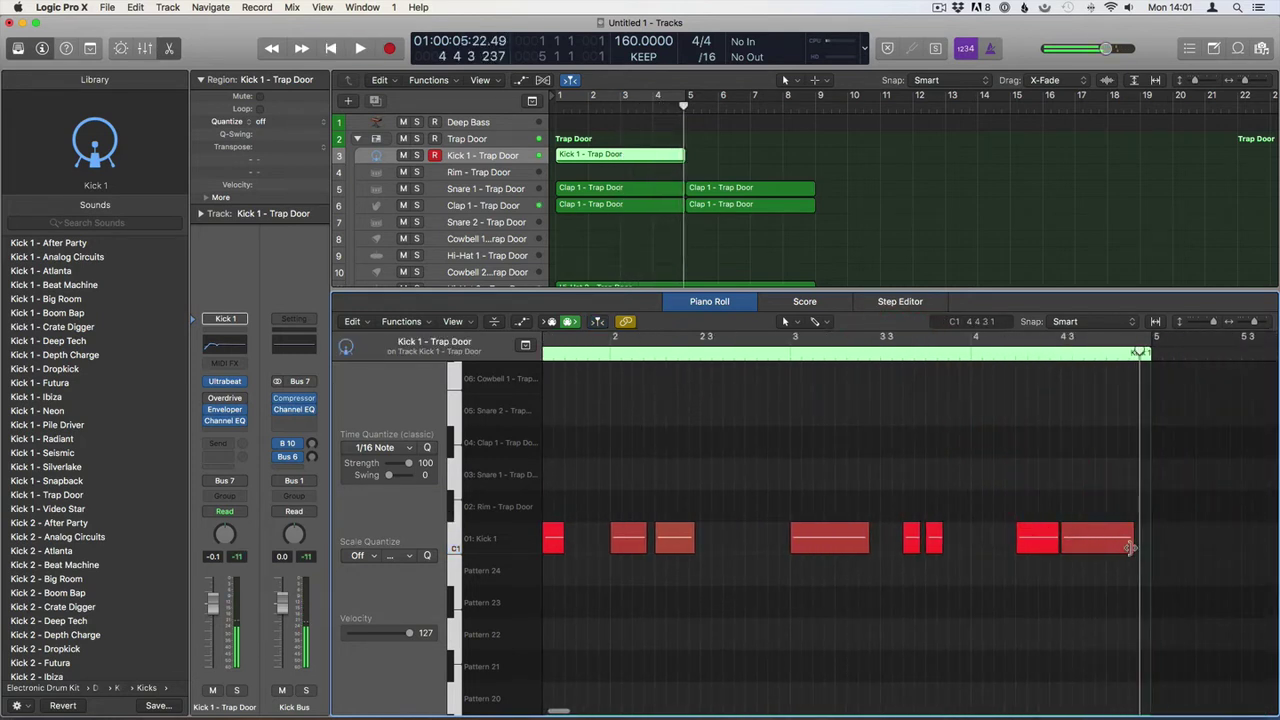
# Move the last kick note to beat 4 of bar 4, shorten it to about three sixteenths, and close the note editor
pyautogui.moveTo(1130, 547)
pyautogui.mouseDown()
pyautogui.moveTo(1092, 546)
pyautogui.moveTo(1122, 545)
pyautogui.mouseUp()
pyautogui.click(1096, 482)
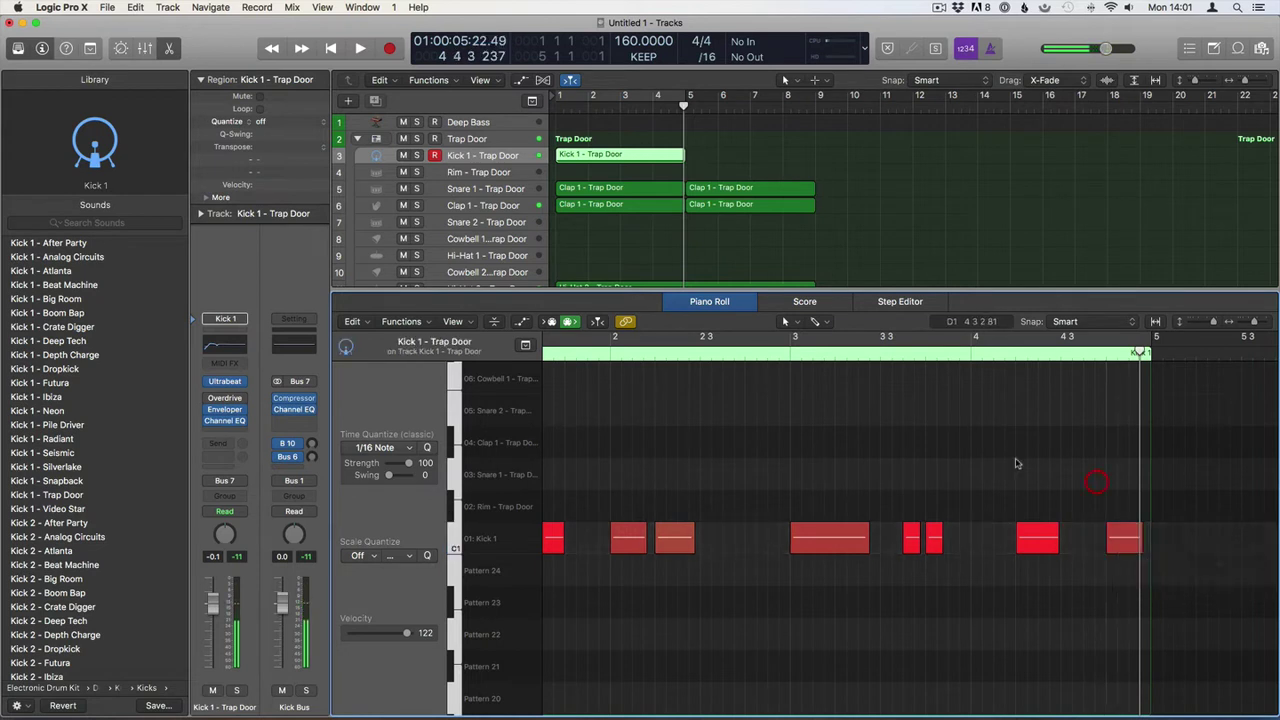
pyautogui.hscroll(-3, 1016, 463)
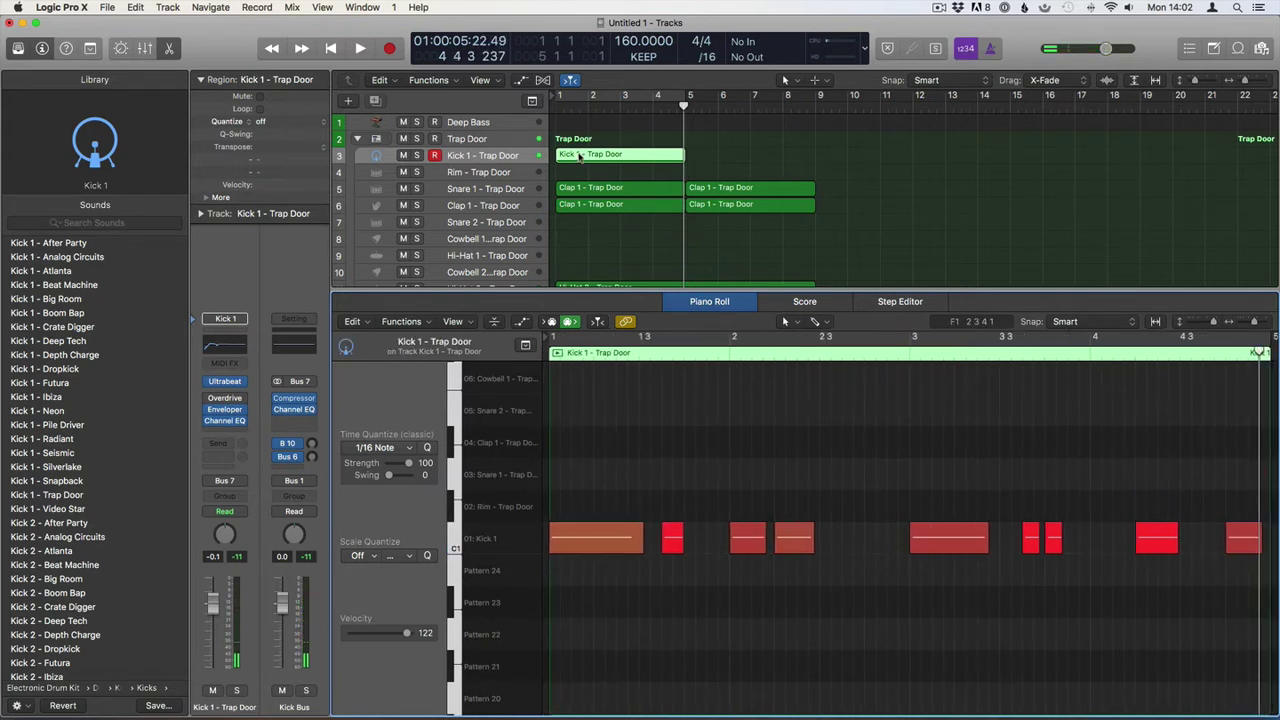
pyautogui.press('e')
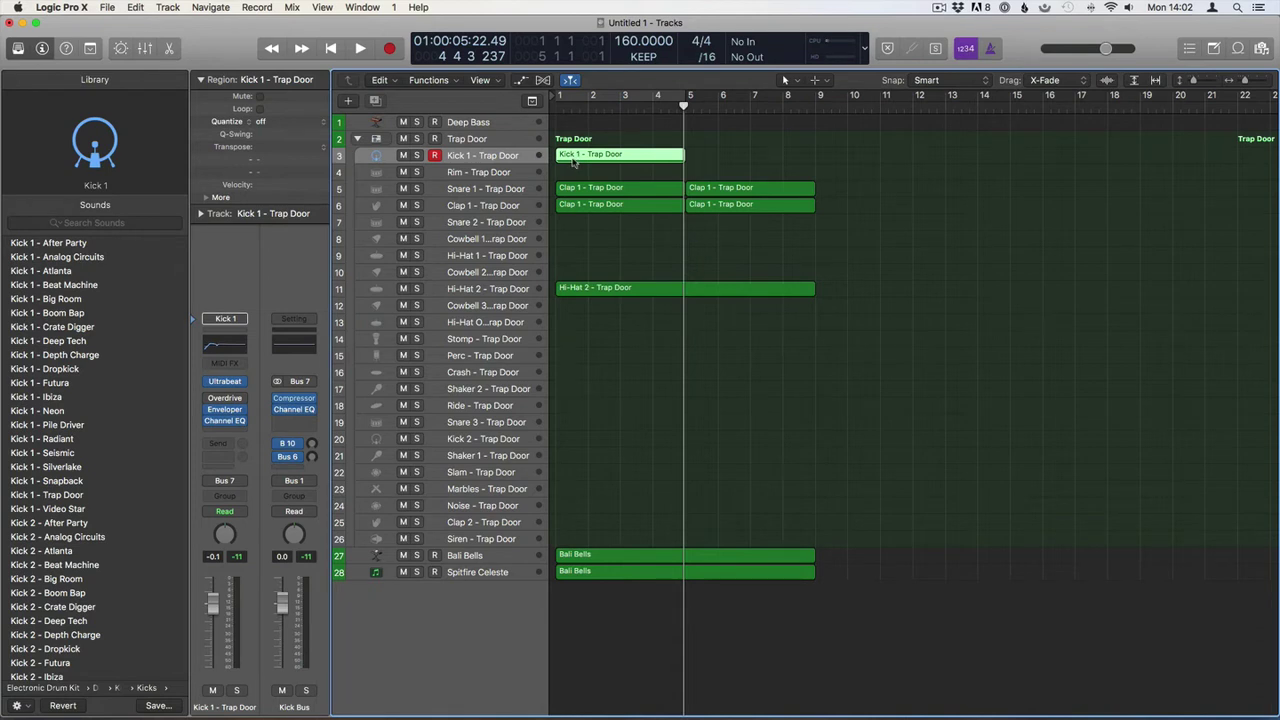
# Add a new software instrument track and load the BeatSkillz BFDRUMZ instrument on it
pyautogui.doubleClick(459, 633)
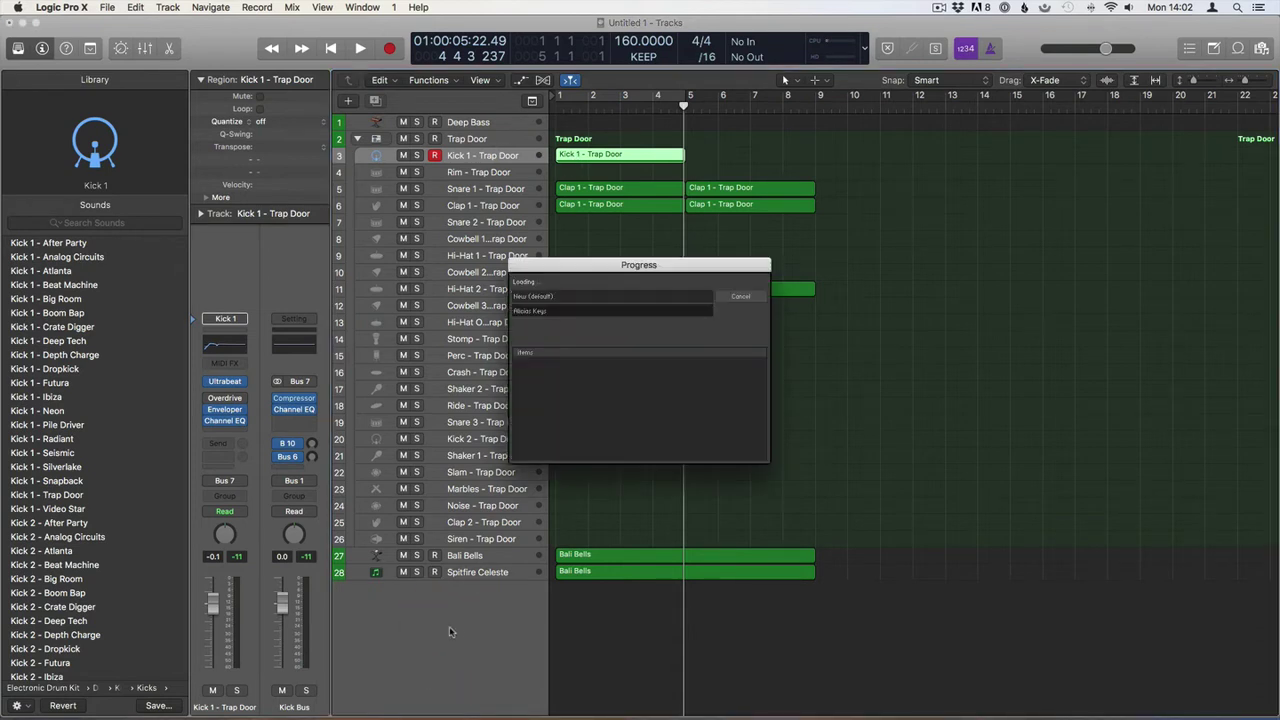
pyautogui.click(242, 429)
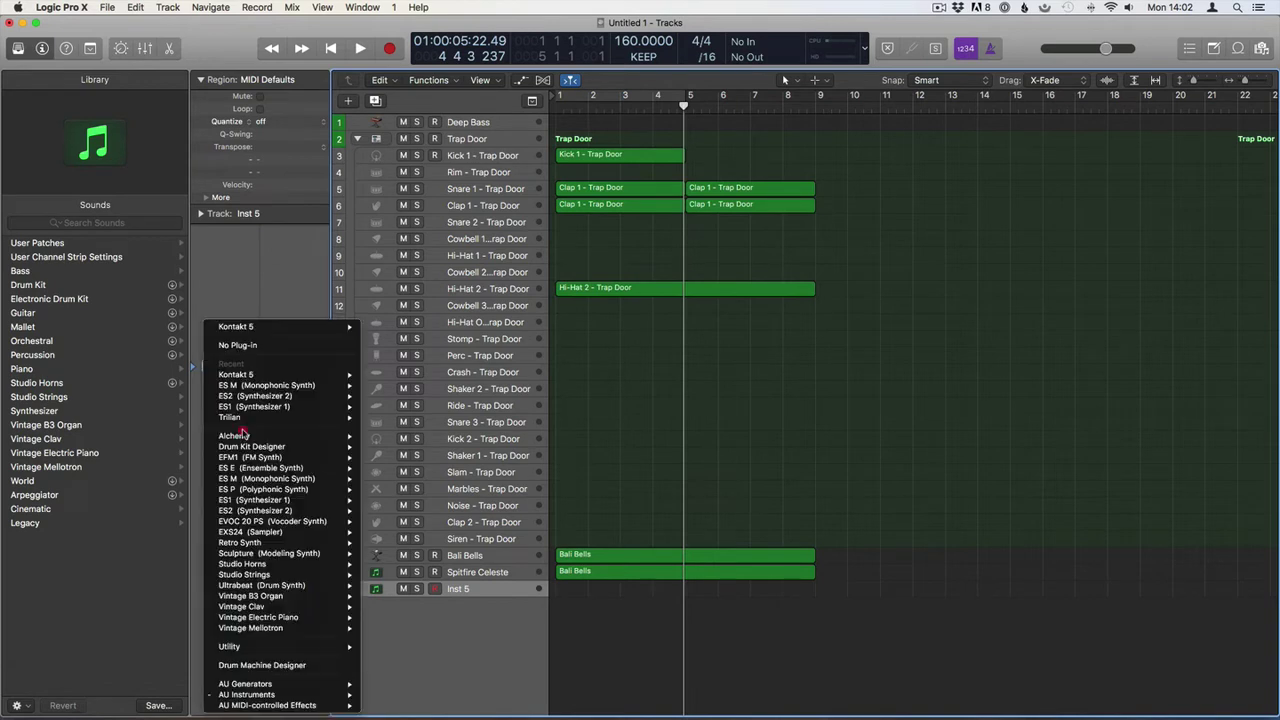
pyautogui.moveTo(304, 696)
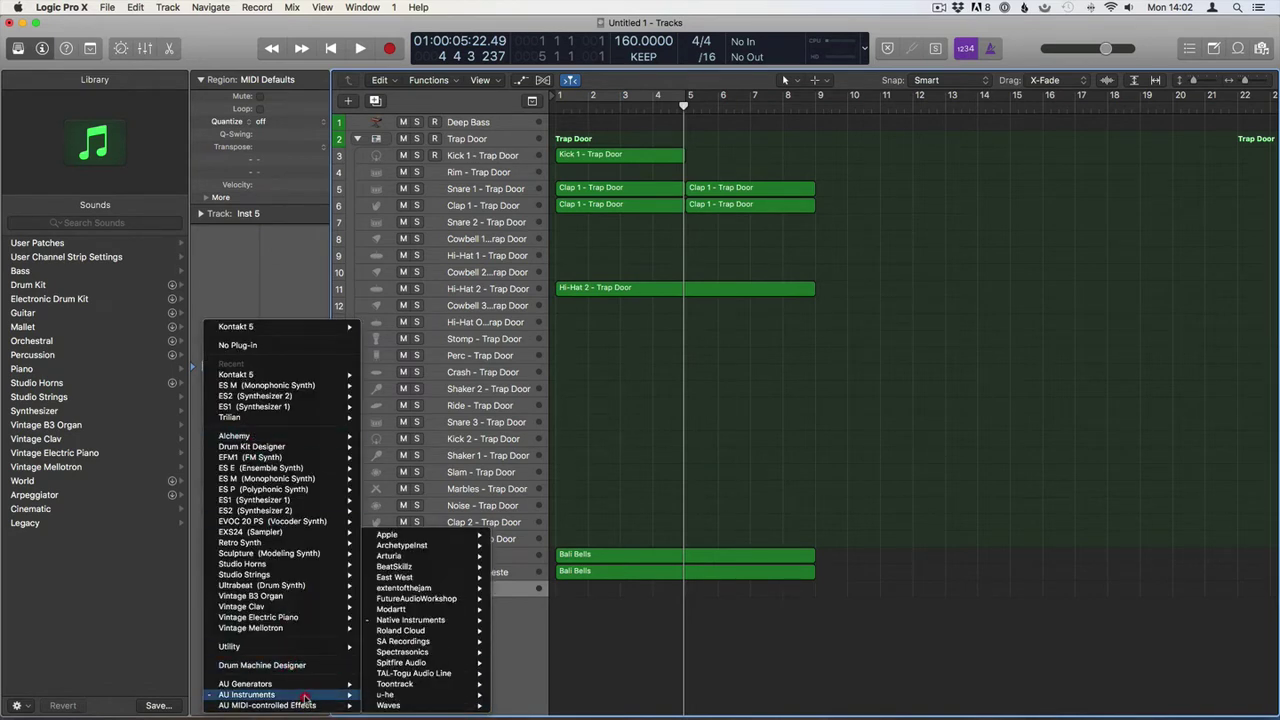
pyautogui.moveTo(400, 566)
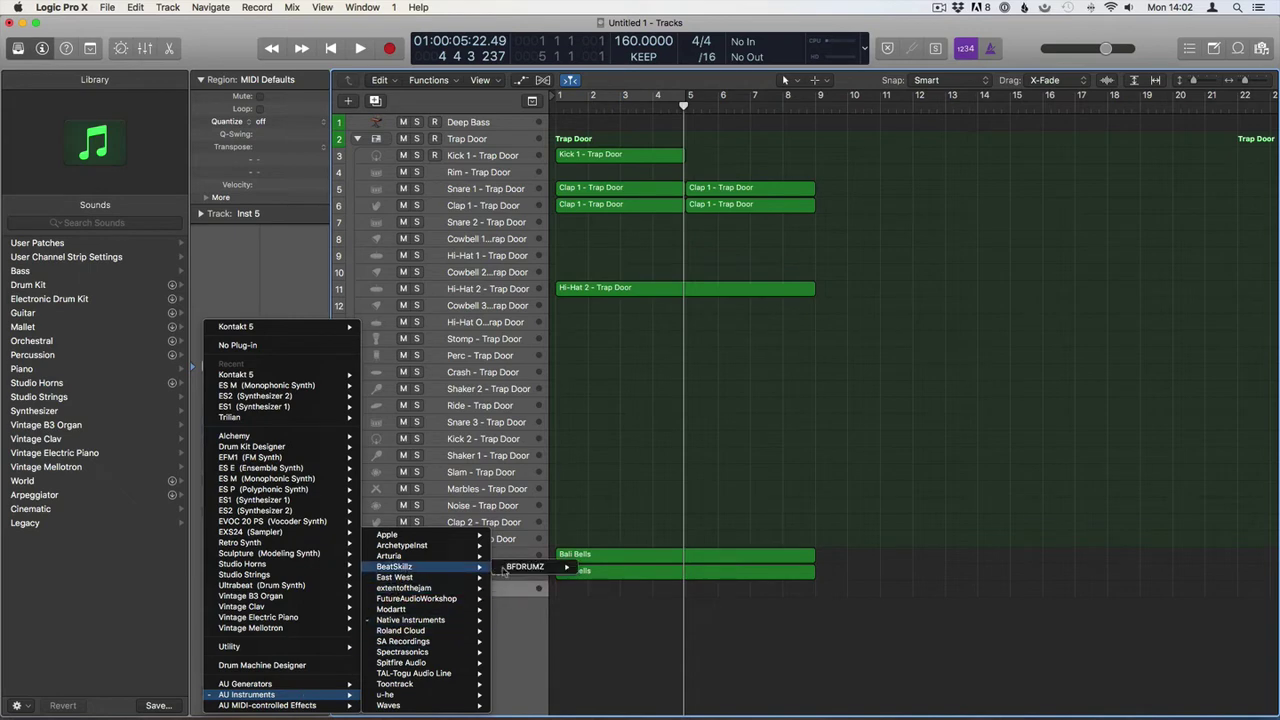
pyautogui.moveTo(530, 567)
pyautogui.click(606, 567)
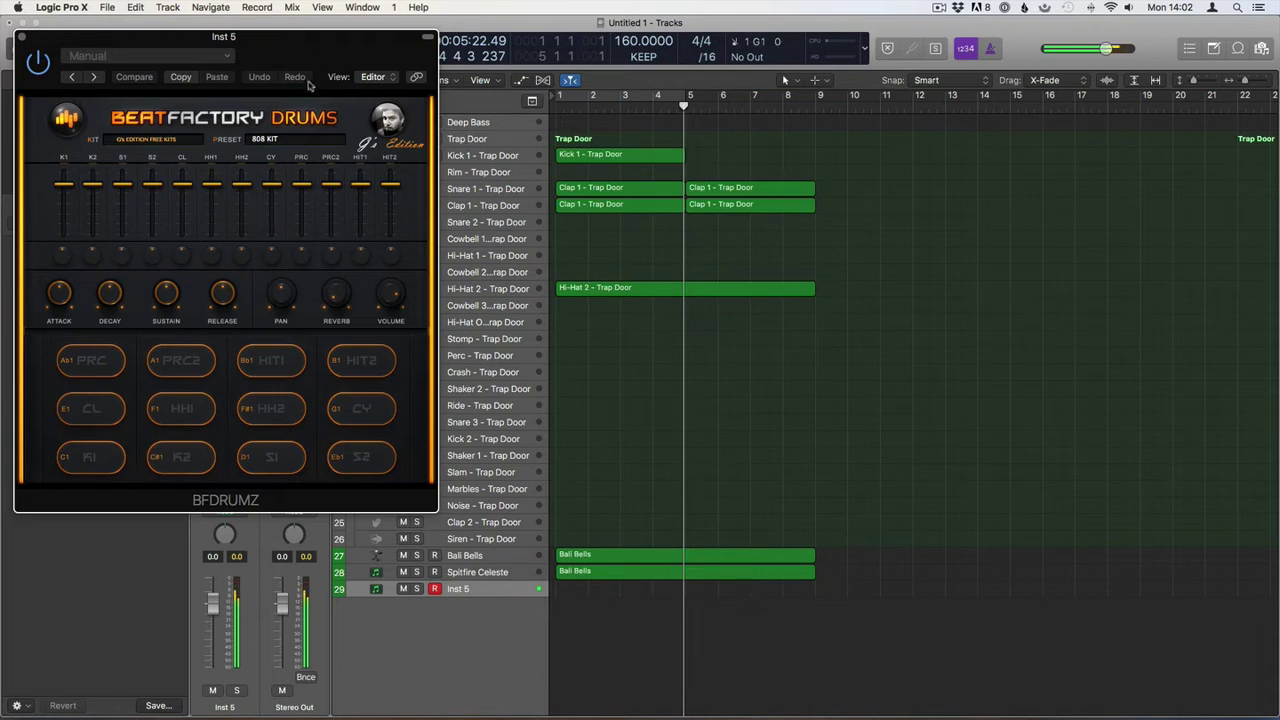
# Audition the TRAP KIT and 80s KIT presets in BFDRUMZ, select 808 KIT again, and close the plug-in window
pyautogui.click(293, 140)
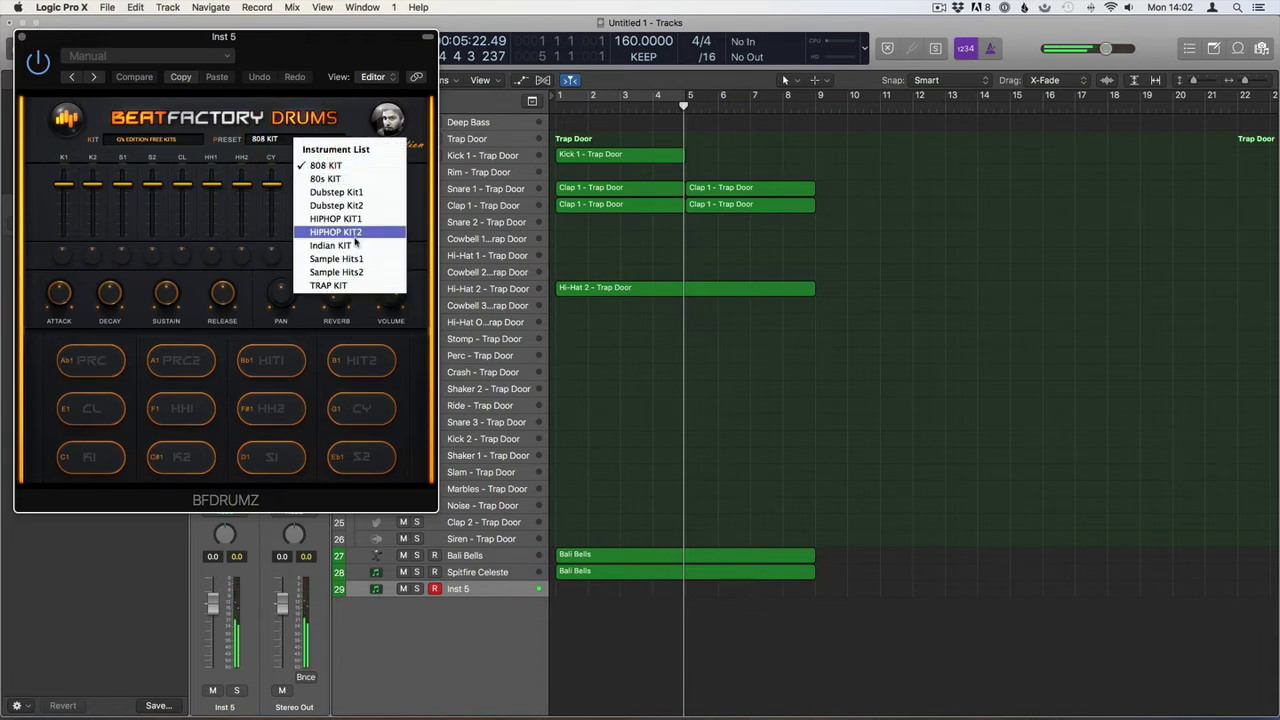
pyautogui.click(330, 285)
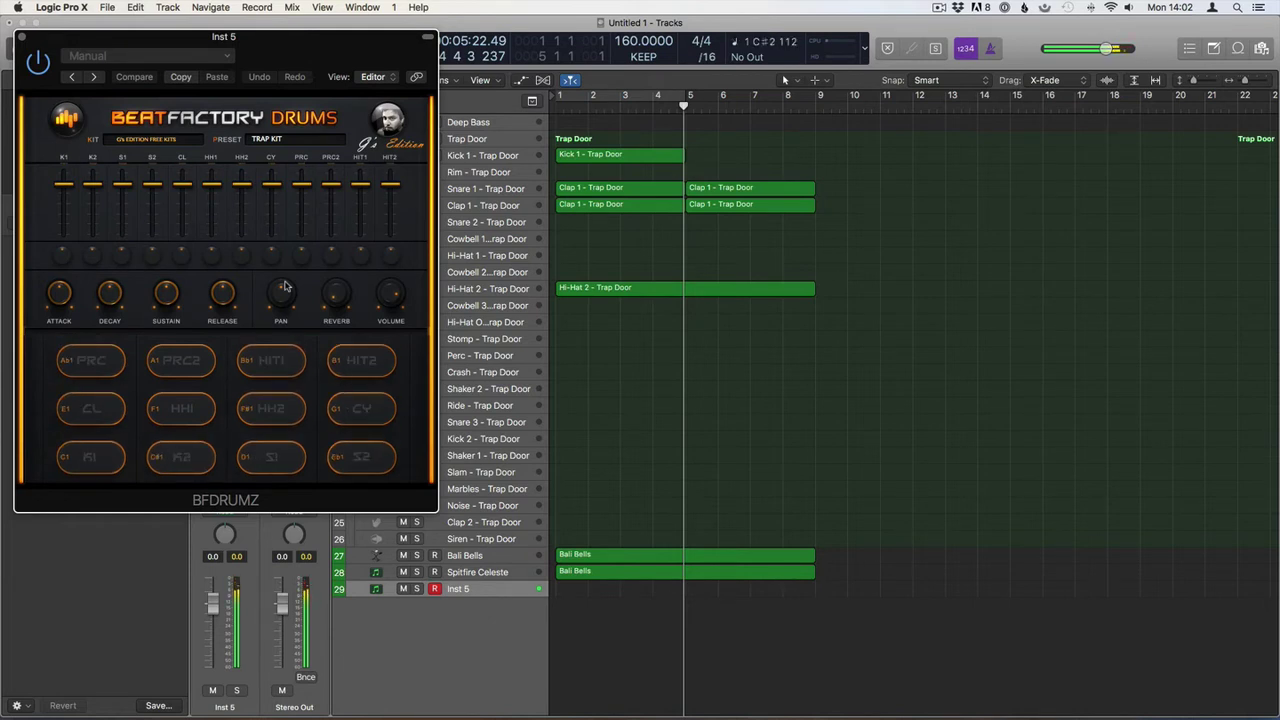
pyautogui.click(287, 145)
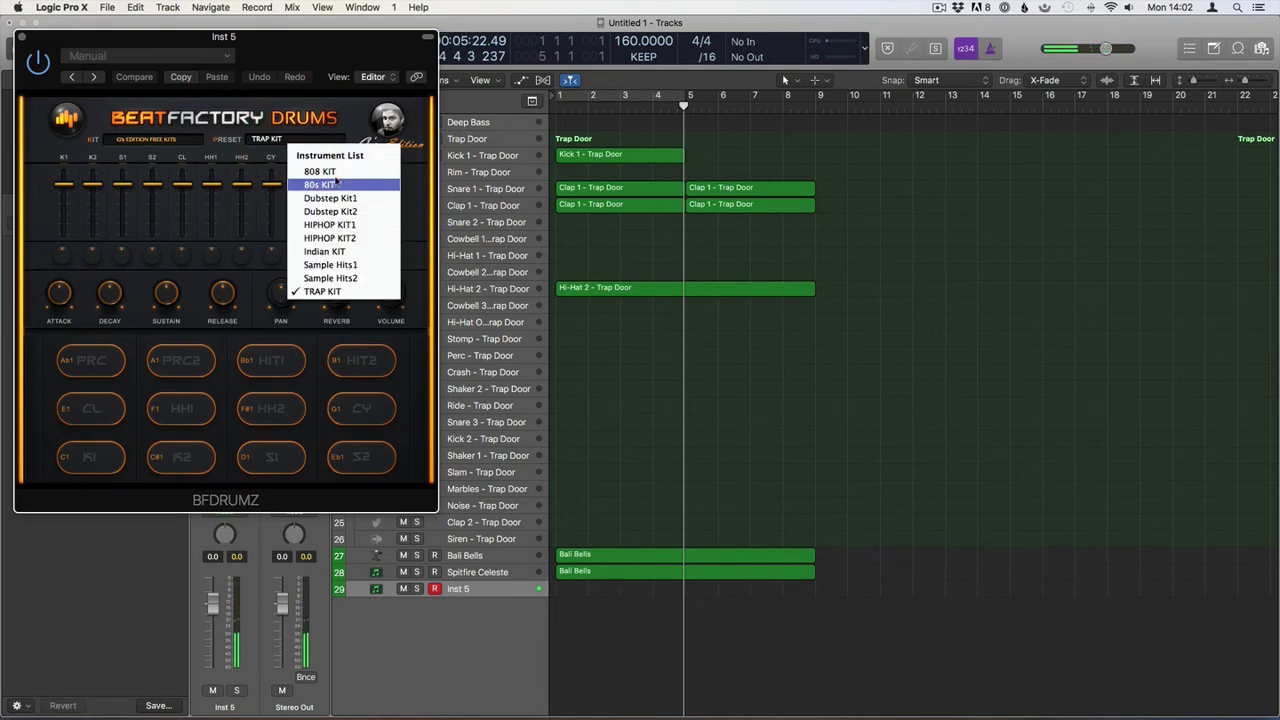
pyautogui.click(334, 184)
pyautogui.click(293, 145)
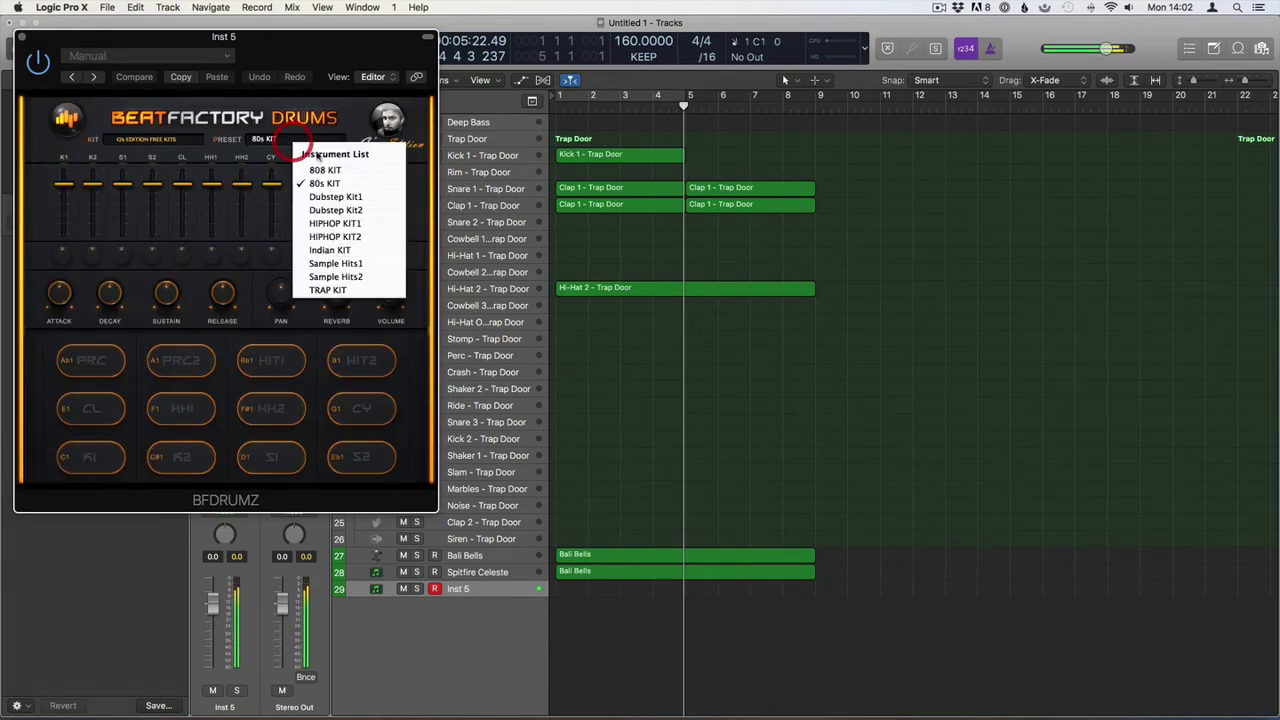
pyautogui.click(331, 167)
pyautogui.click(21, 37)
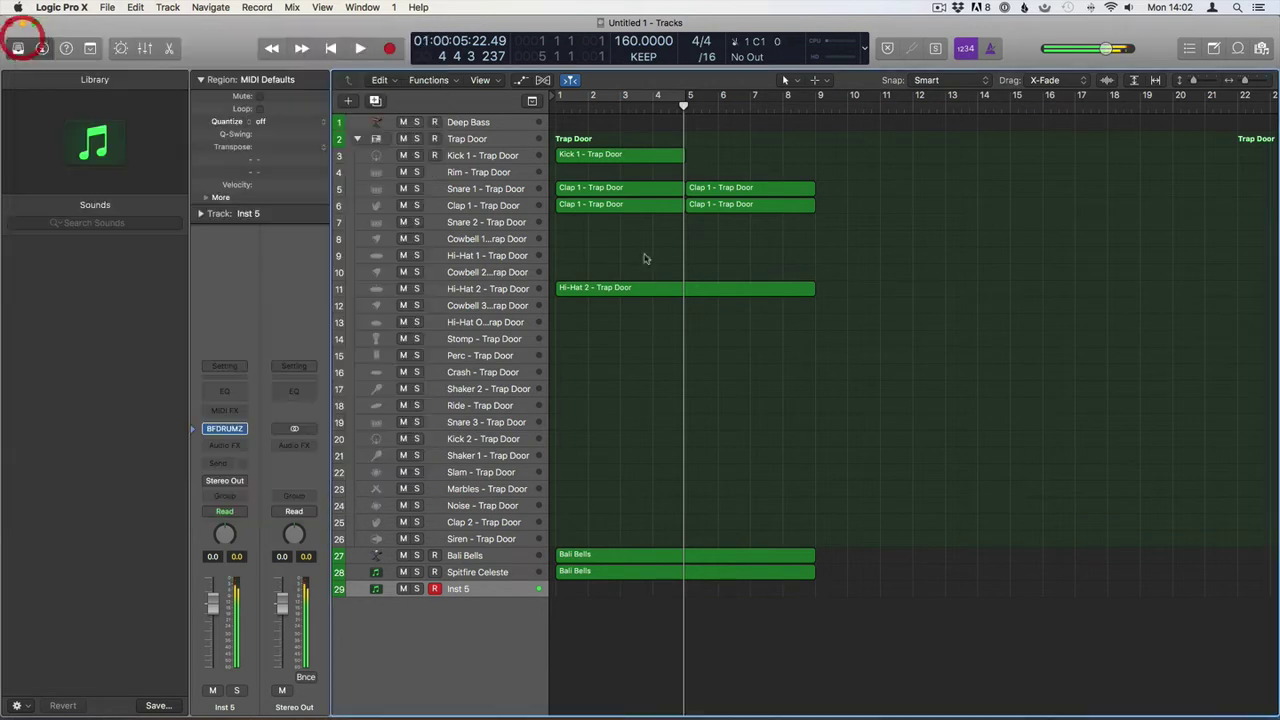
# Copy the Kick 1 region to bar 1 of the BFDRUMZ track and play the layered kicks from the beginning
pyautogui.moveTo(576, 158); pyautogui.dragTo(578, 588)
pyautogui.press('Return')
pyautogui.press('space')
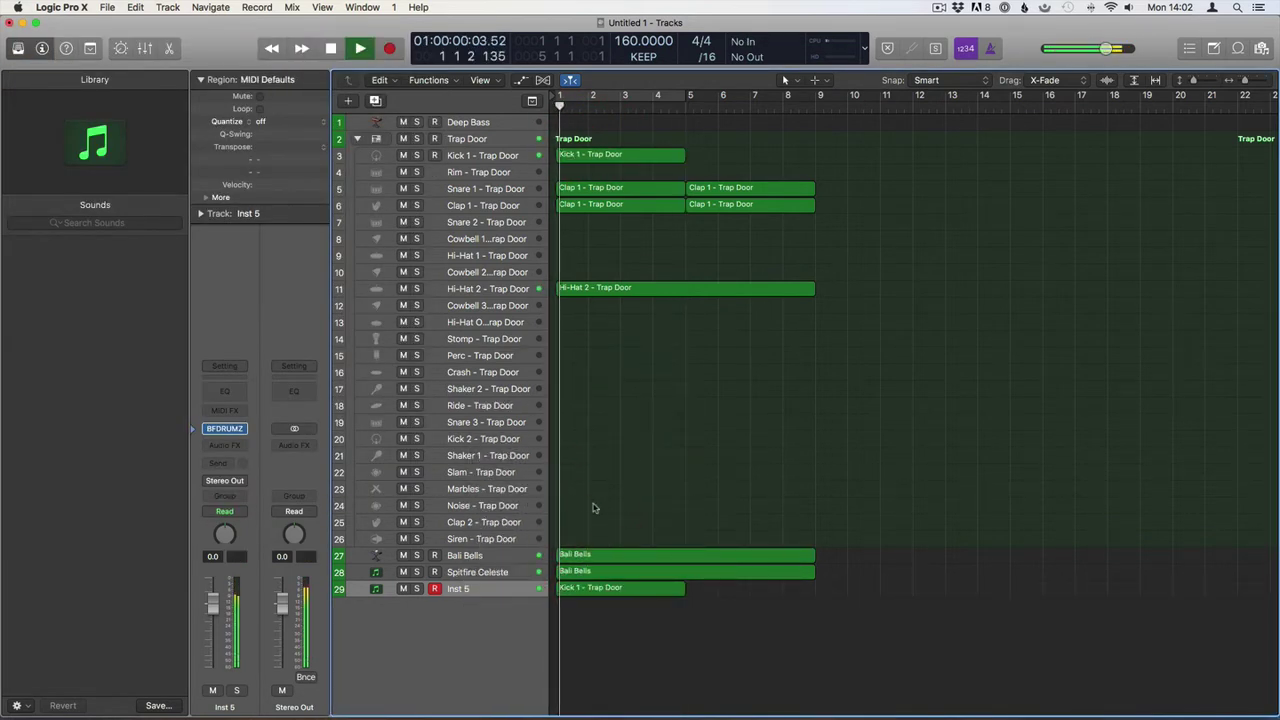
pyautogui.click(601, 510)
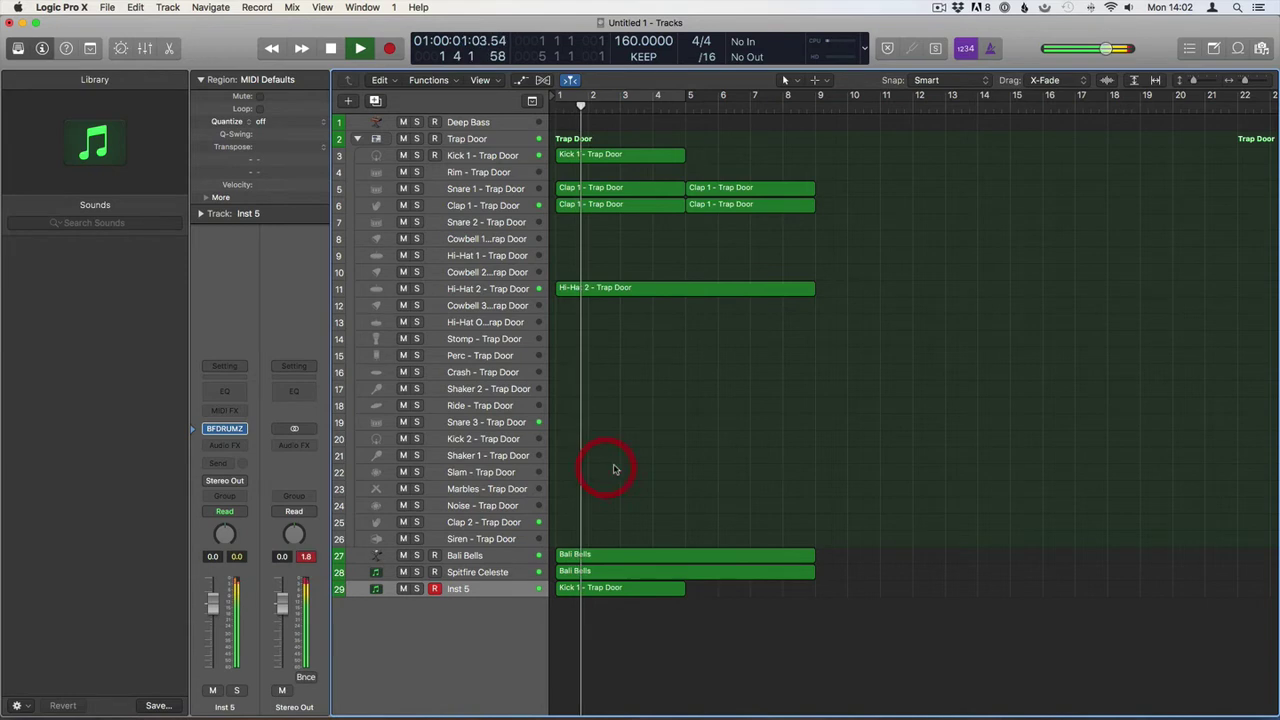
pyautogui.click(460, 590)
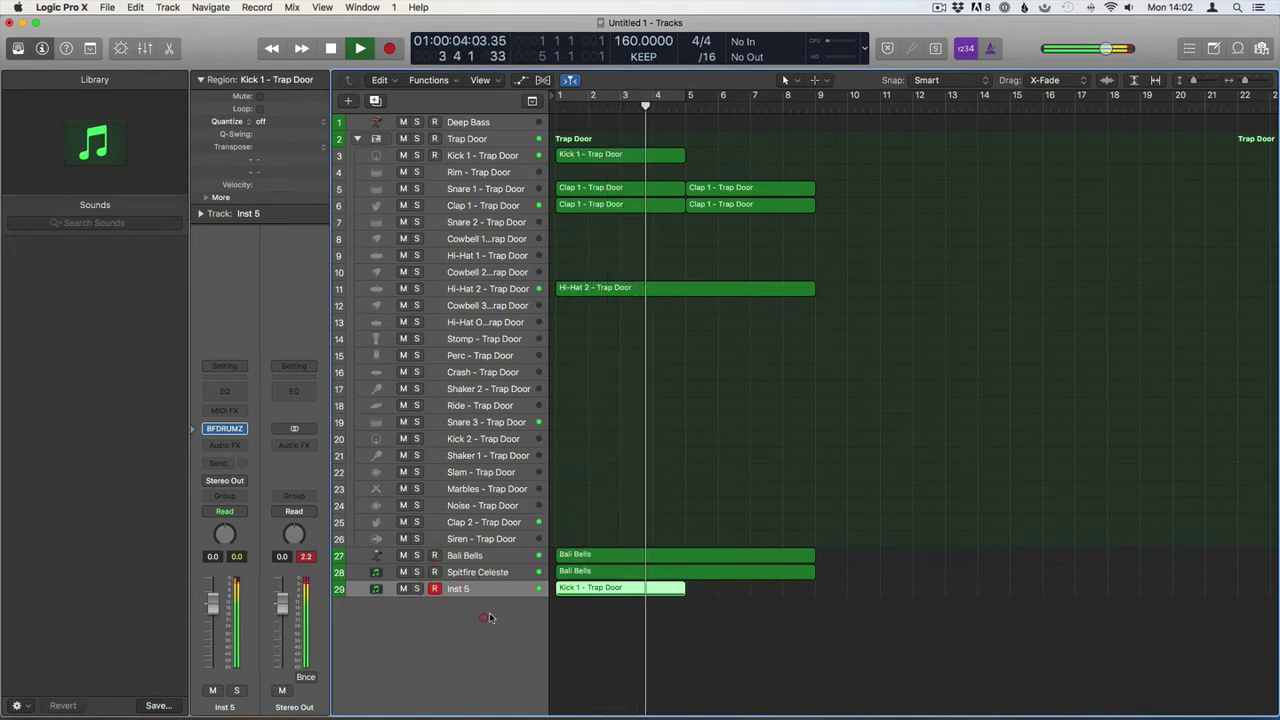
pyautogui.click(598, 450)
pyautogui.press('space')
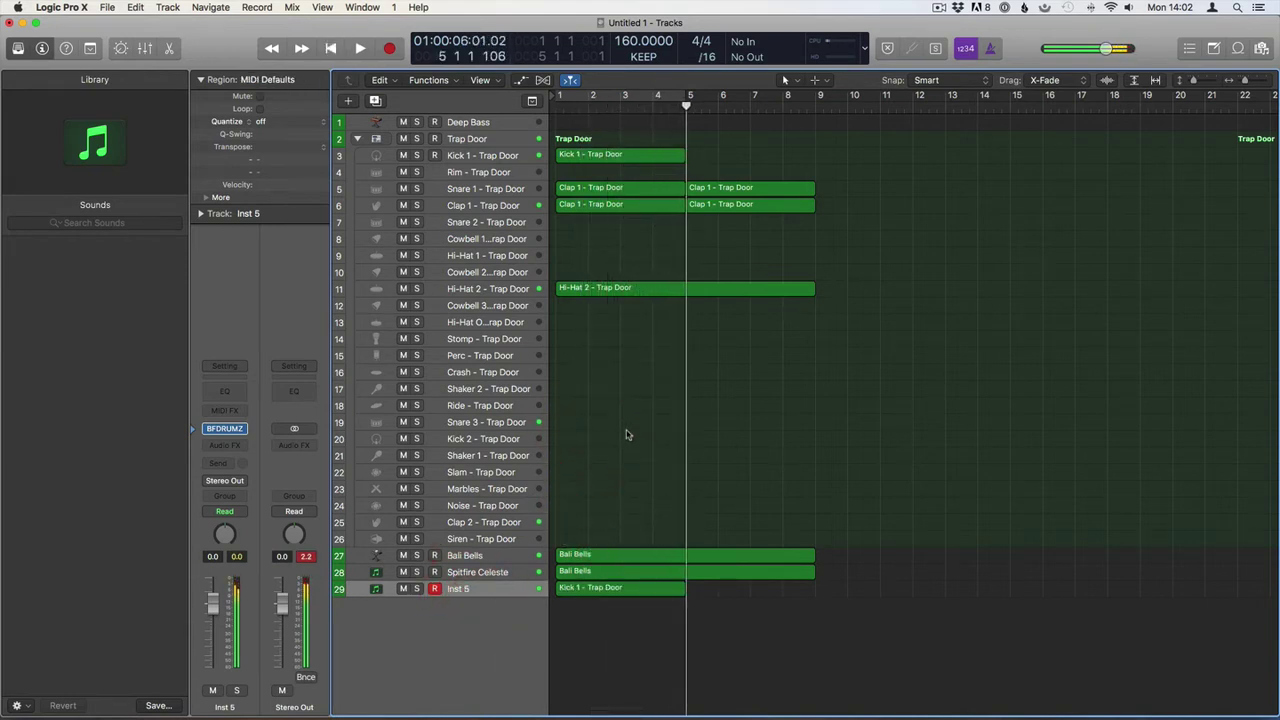
# Copy the kick regions on the Kick 1 and BFDRUMZ tracks to bar 5
pyautogui.click(588, 590)
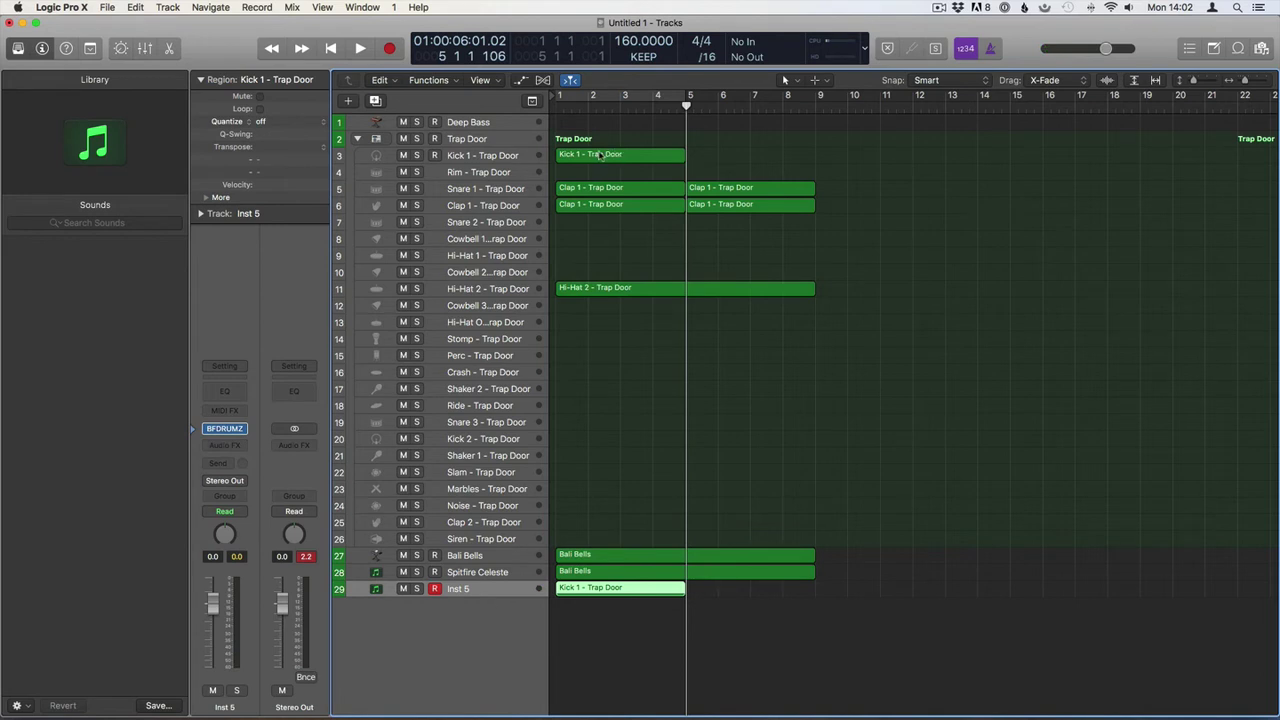
pyautogui.moveTo(581, 157); pyautogui.dragTo(711, 158)
pyautogui.click(611, 445)
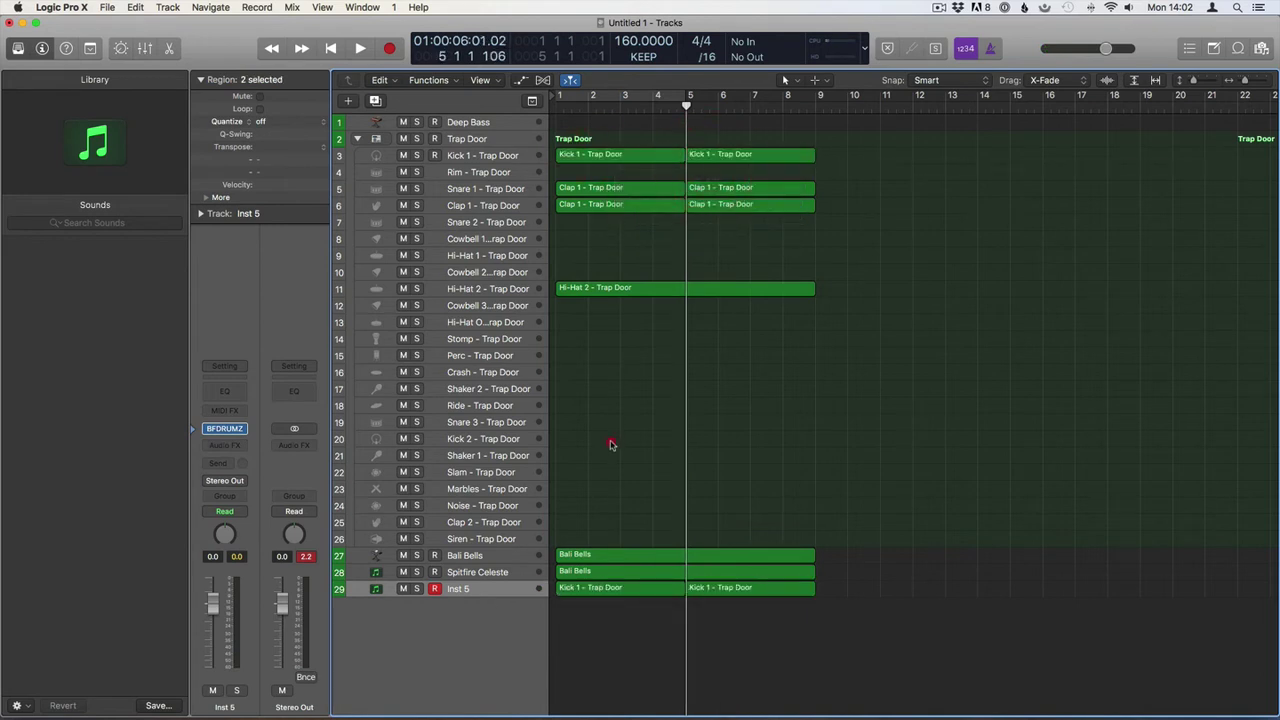
# Rename the BFDRUMZ track as 808 Kick
pyautogui.click(474, 591)
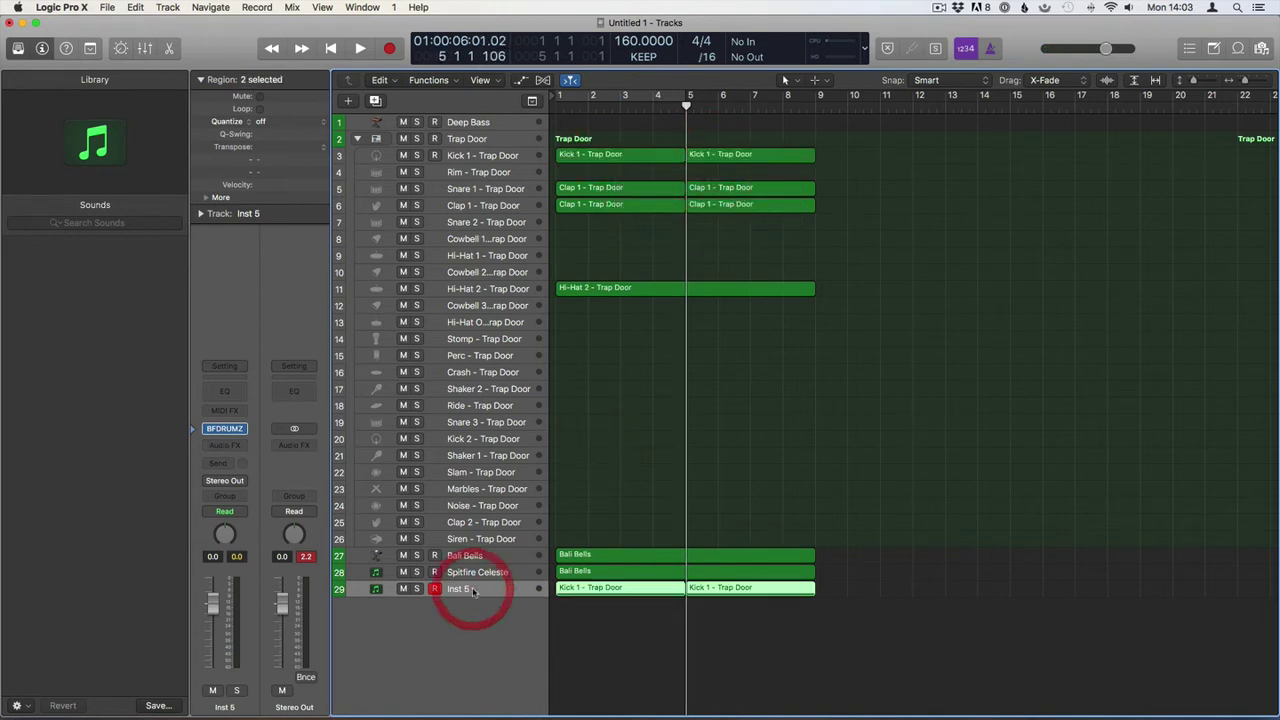
pyautogui.click(497, 156)
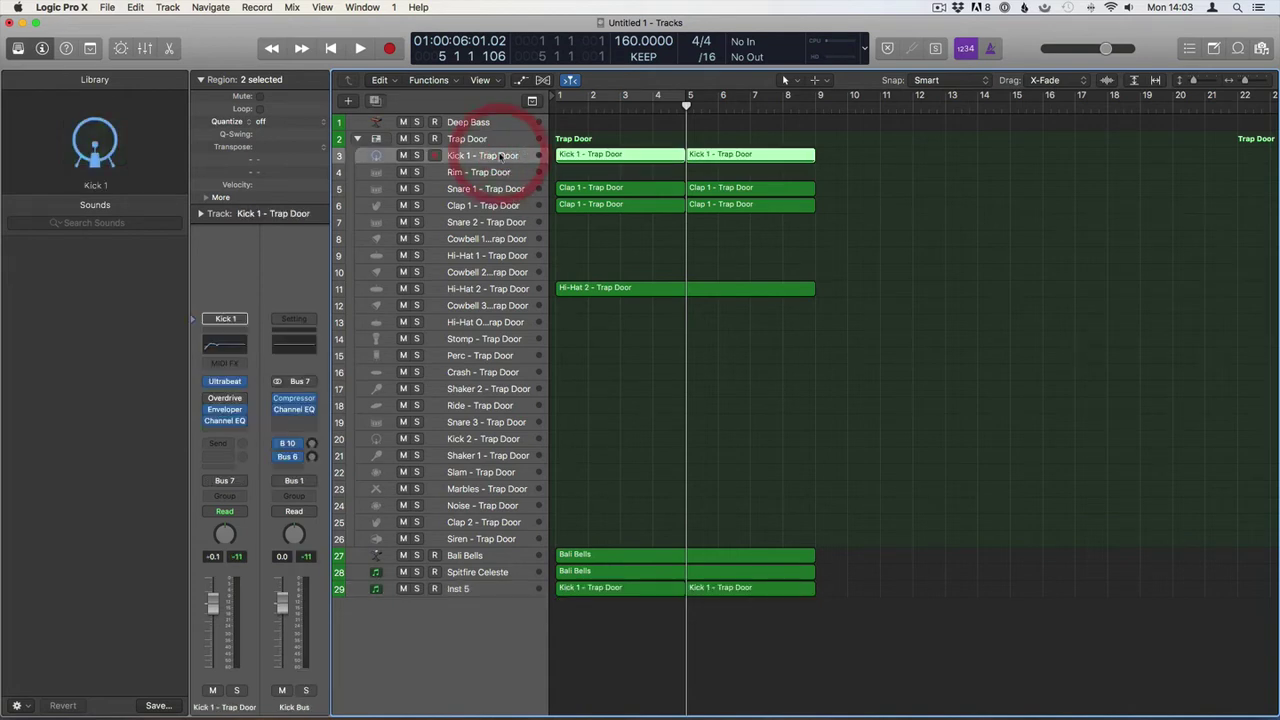
pyautogui.click(481, 590)
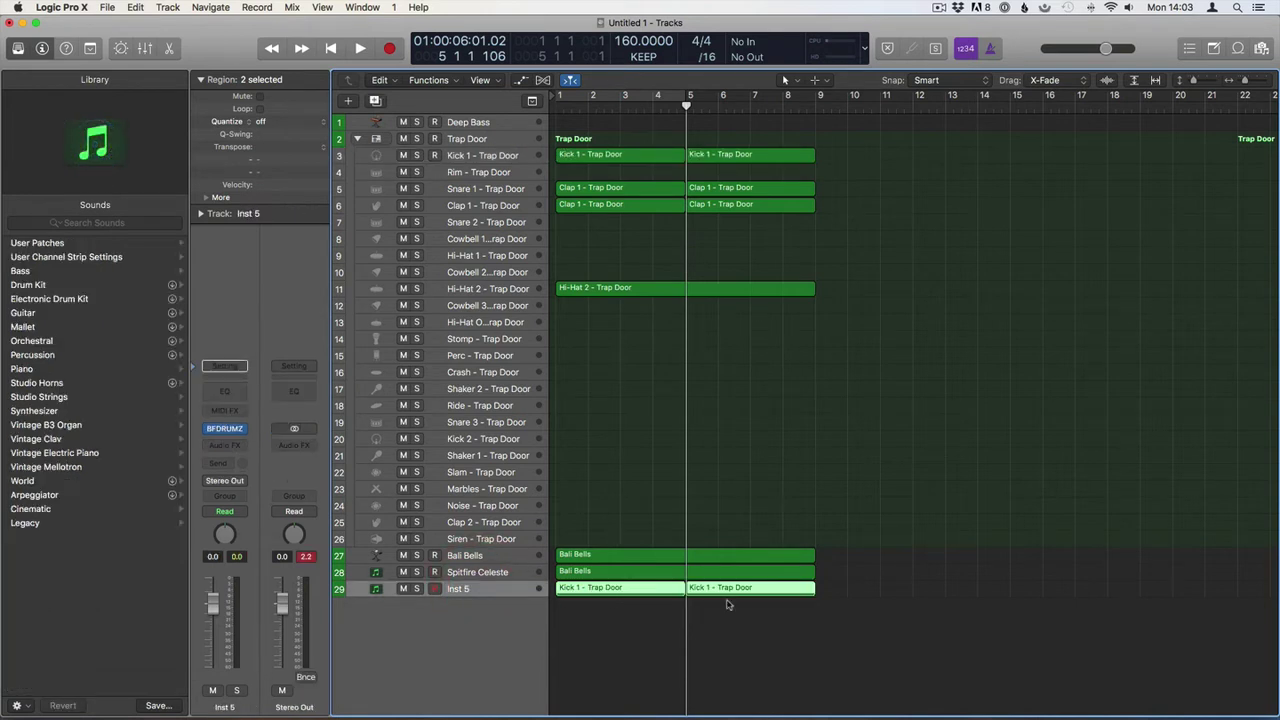
pyautogui.doubleClick(480, 592)
# Insert the stereo Wavesfactory Trackspacer 2.5 effect on the 808 Kick track, with Kick 1 - Trap Door (Inst 2) as its side chain
pyautogui.click(241, 445)
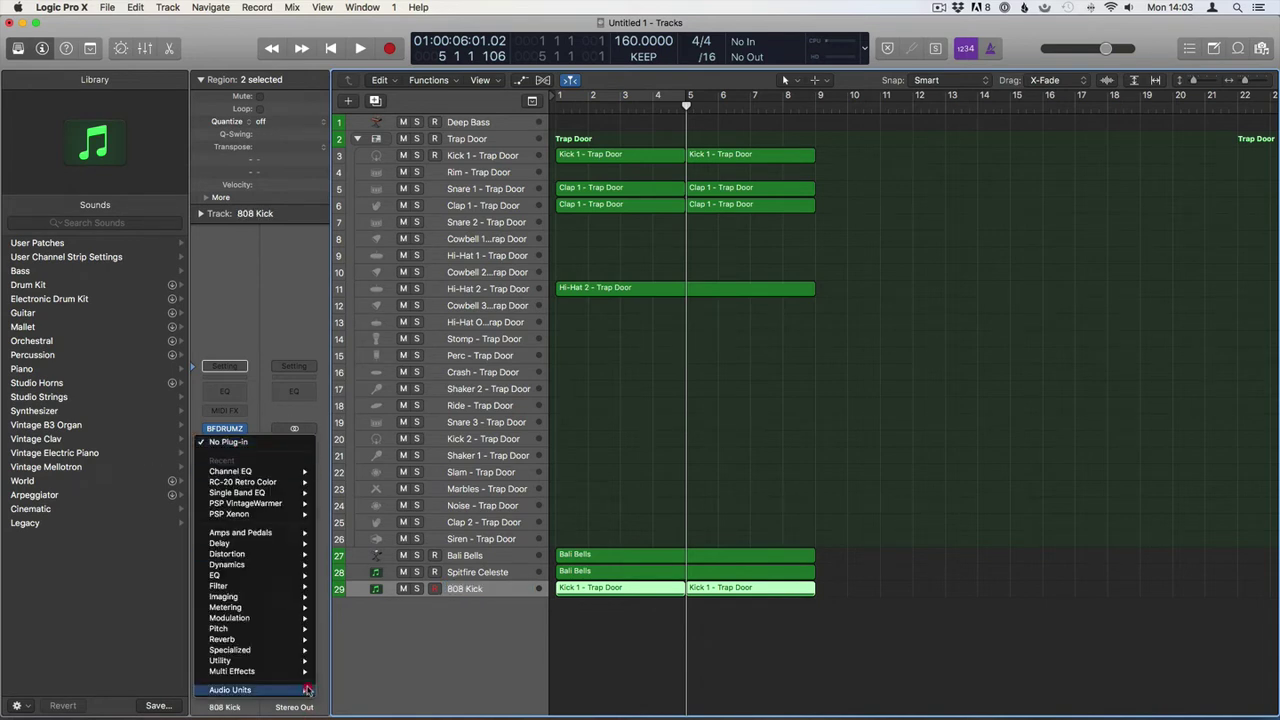
pyautogui.moveTo(276, 696)
pyautogui.moveTo(445, 684)
pyautogui.moveTo(540, 684)
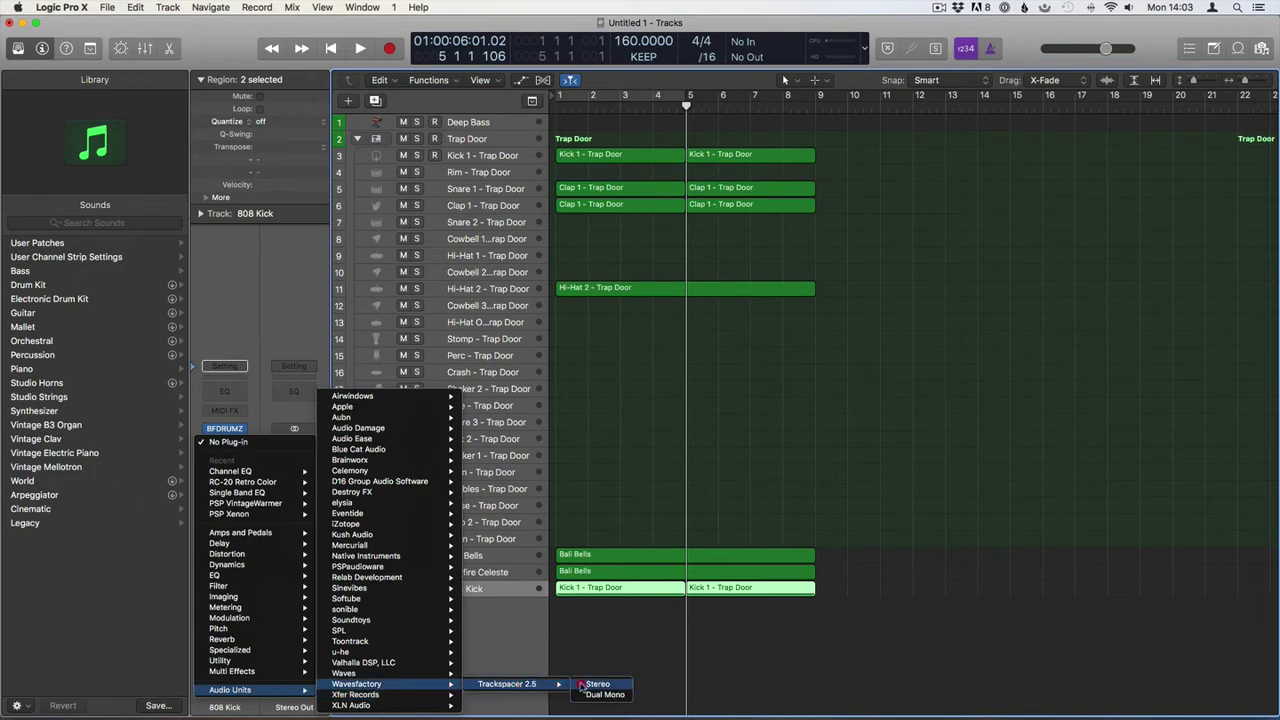
pyautogui.click(598, 684)
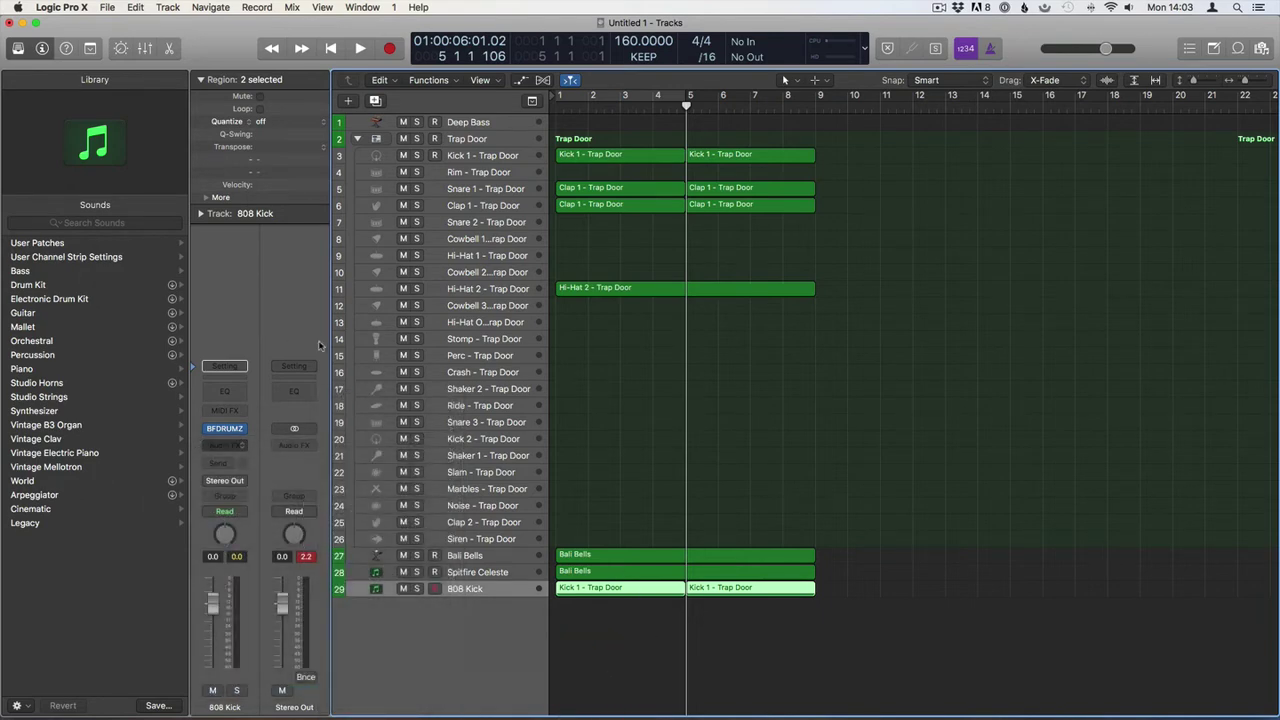
pyautogui.click(400, 57)
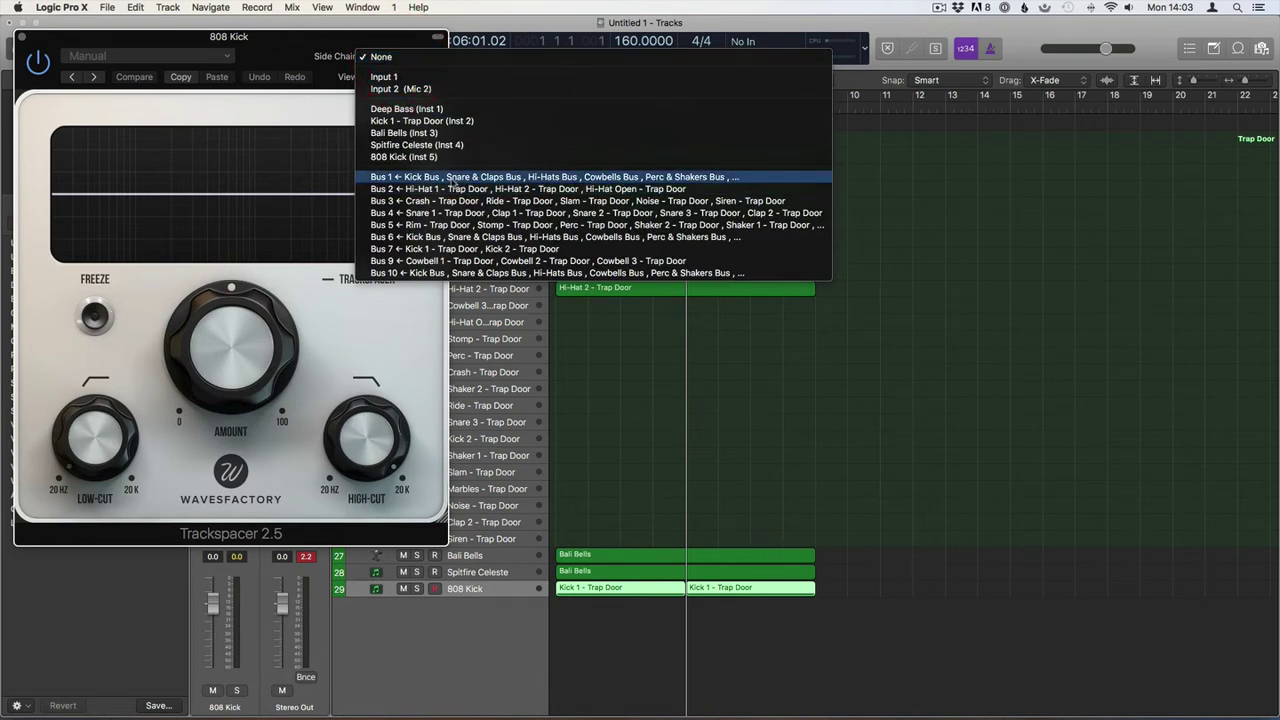
pyautogui.click(421, 121)
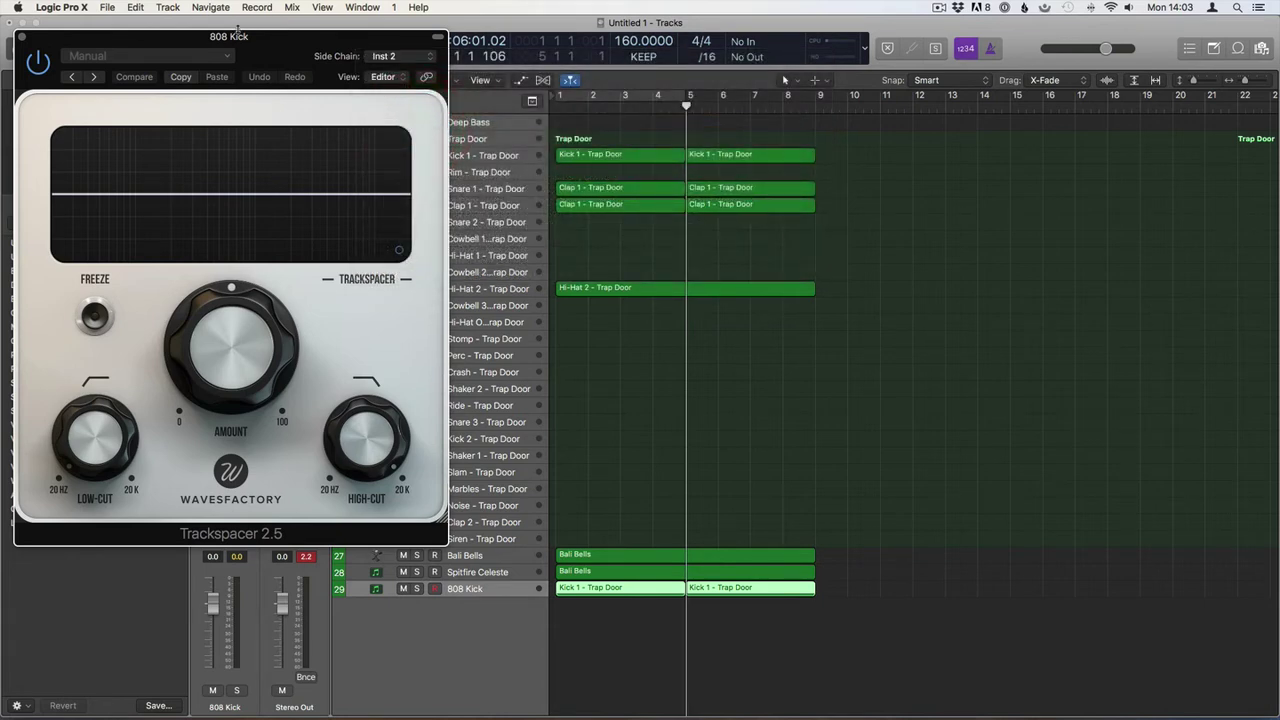
# Set the Trackspacer high-cut on the 808 Kick track to about 202 Hz during playback
pyautogui.moveTo(237, 28); pyautogui.dragTo(648, 40)
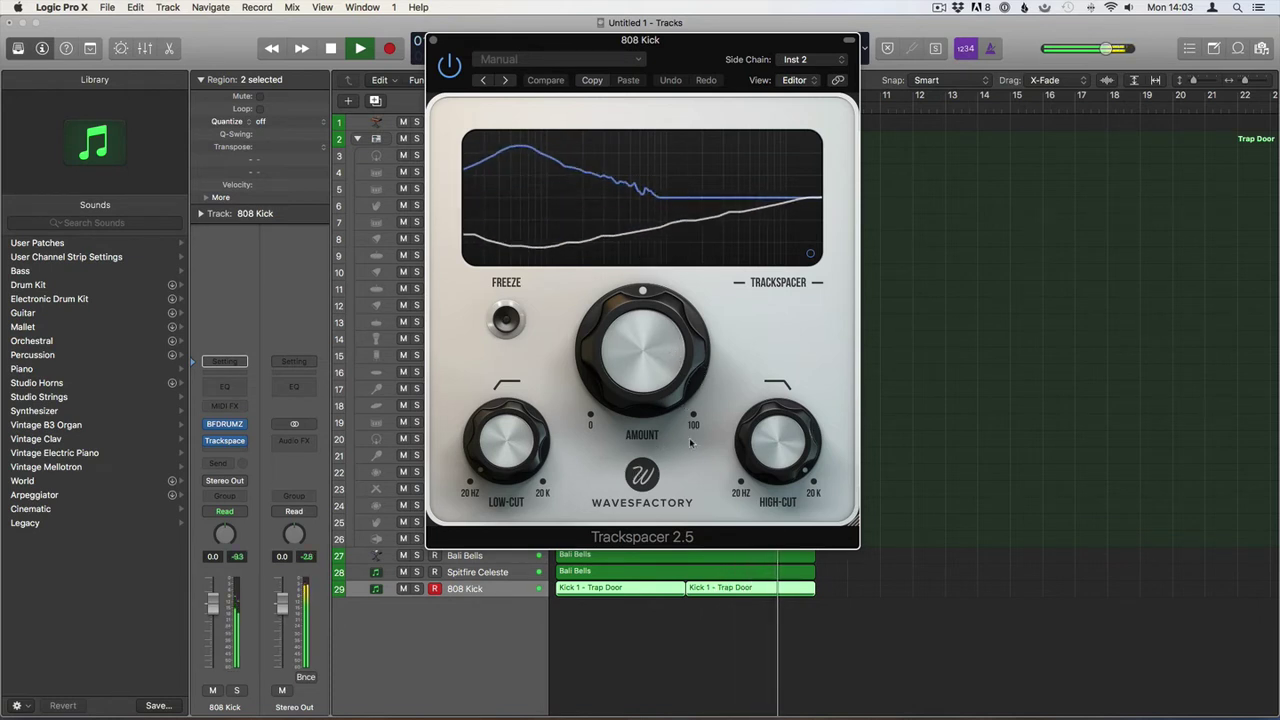
pyautogui.press('space')
pyautogui.moveTo(798, 434)
pyautogui.press('space')
pyautogui.moveTo(798, 434)
pyautogui.mouseDown()
pyautogui.moveTo(790, 497)
pyautogui.moveTo(771, 487)
pyautogui.mouseUp()
pyautogui.press('space')
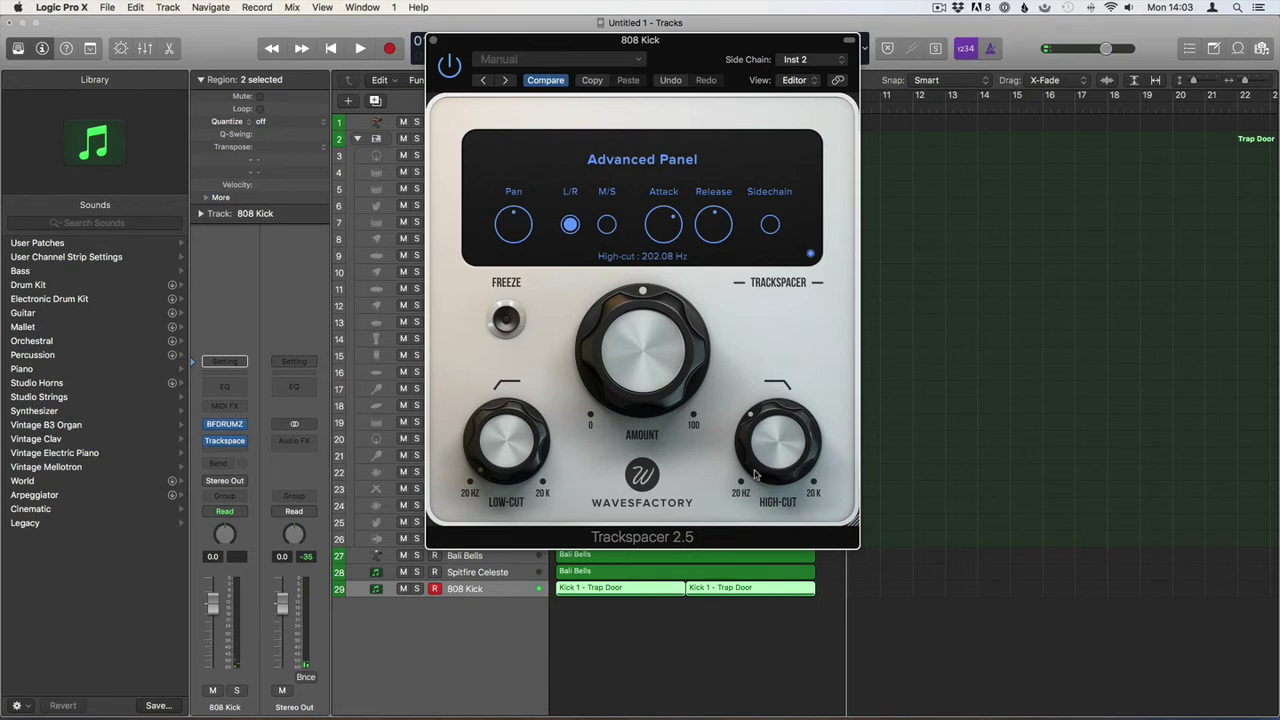
pyautogui.click(886, 428)
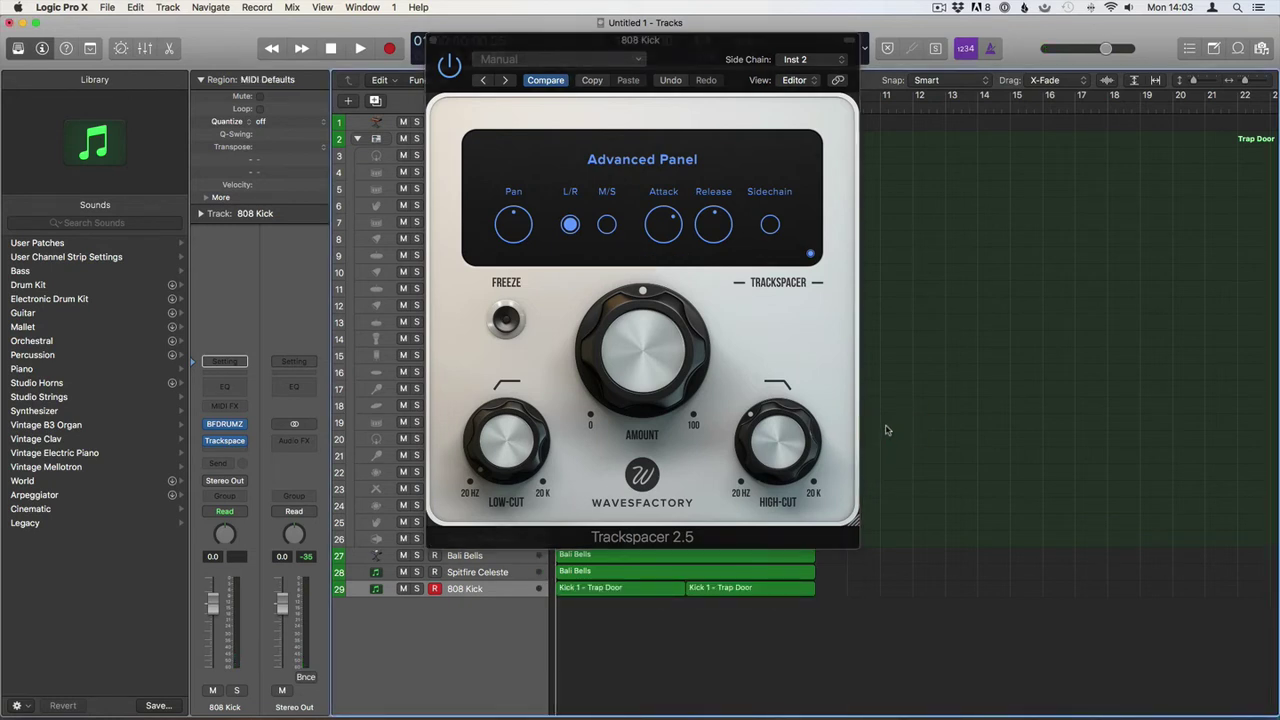
# Play the track from the beginning with Trackspacer active and close the plug-in window
pyautogui.press('b')
pyautogui.moveTo(802, 411)
pyautogui.press('b')
pyautogui.press('space')
pyautogui.moveTo(771, 447)
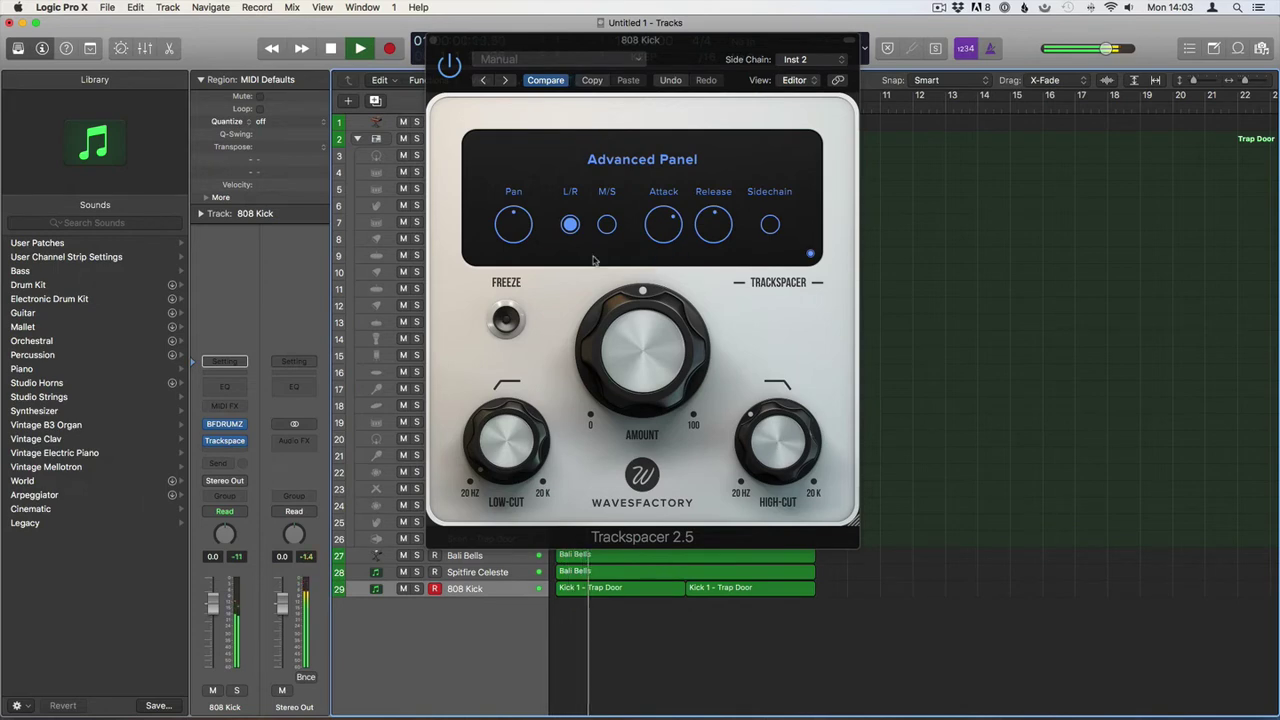
pyautogui.click(437, 41)
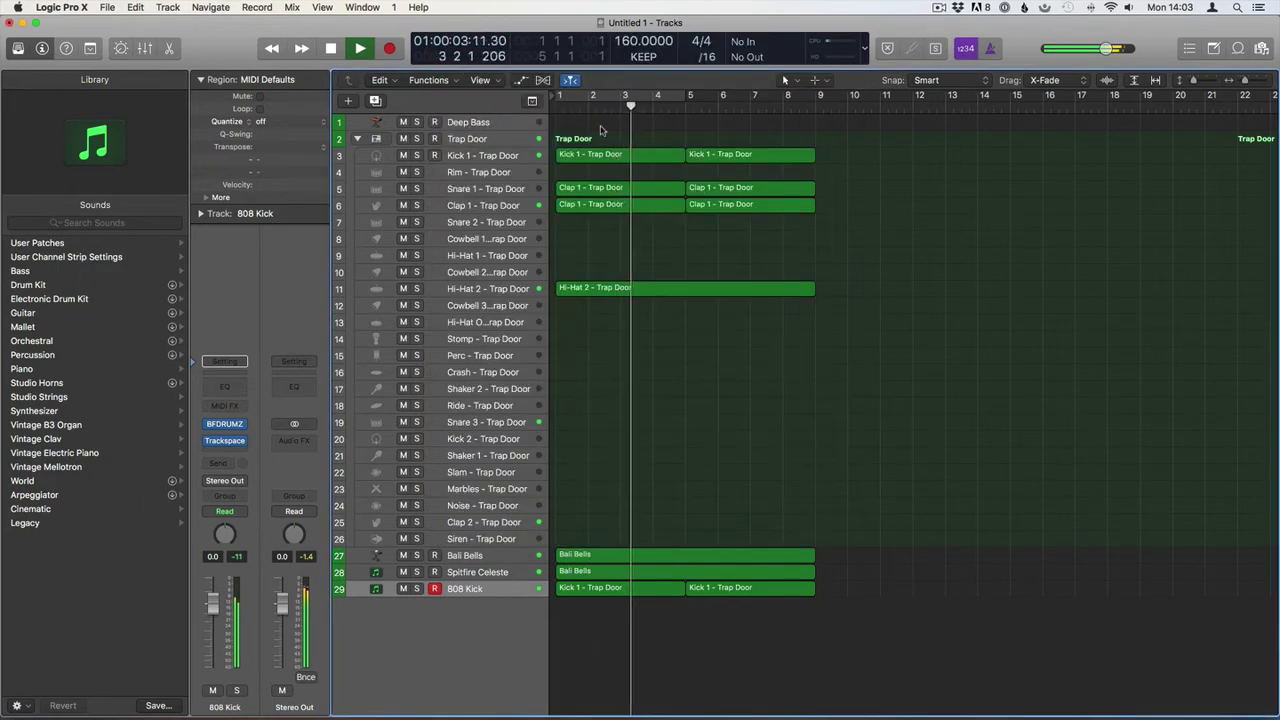
# Lower the Kick 1 - Trap Door track's volume to -3.2 dB
pyautogui.click(466, 156)
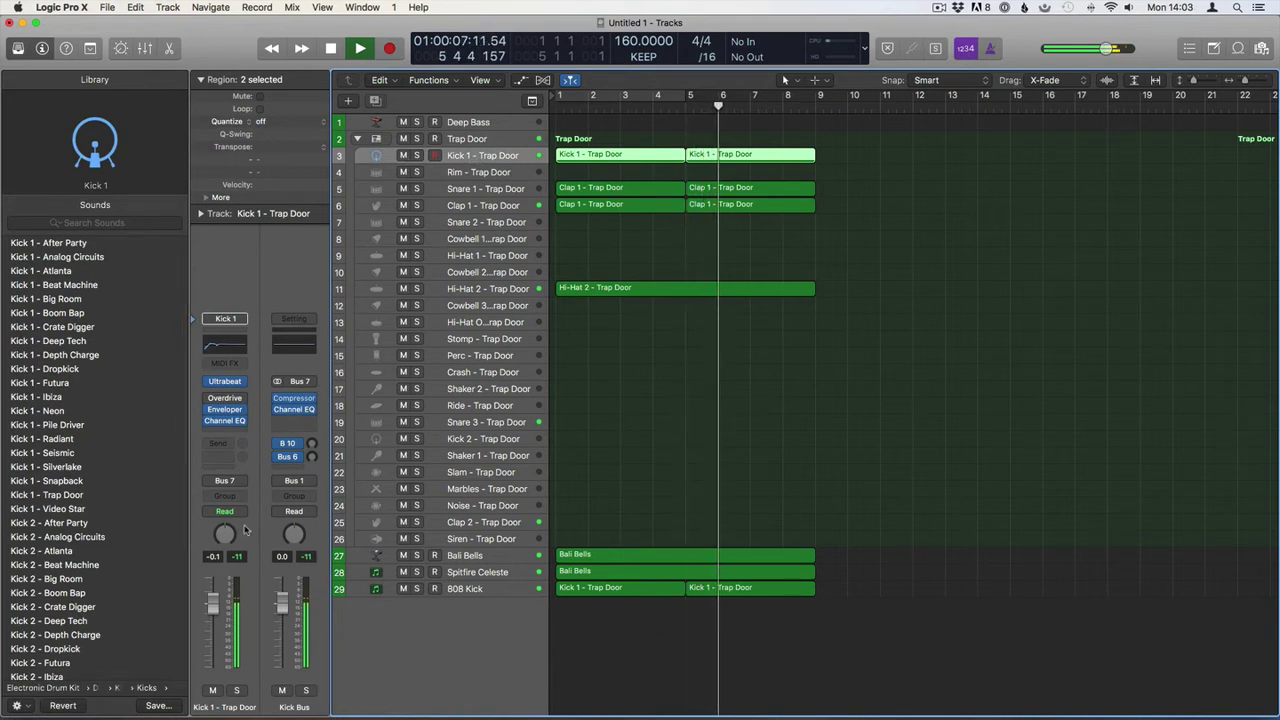
pyautogui.moveTo(212, 600); pyautogui.dragTo(212, 612)
pyautogui.click(672, 329)
pyautogui.click(596, 233)
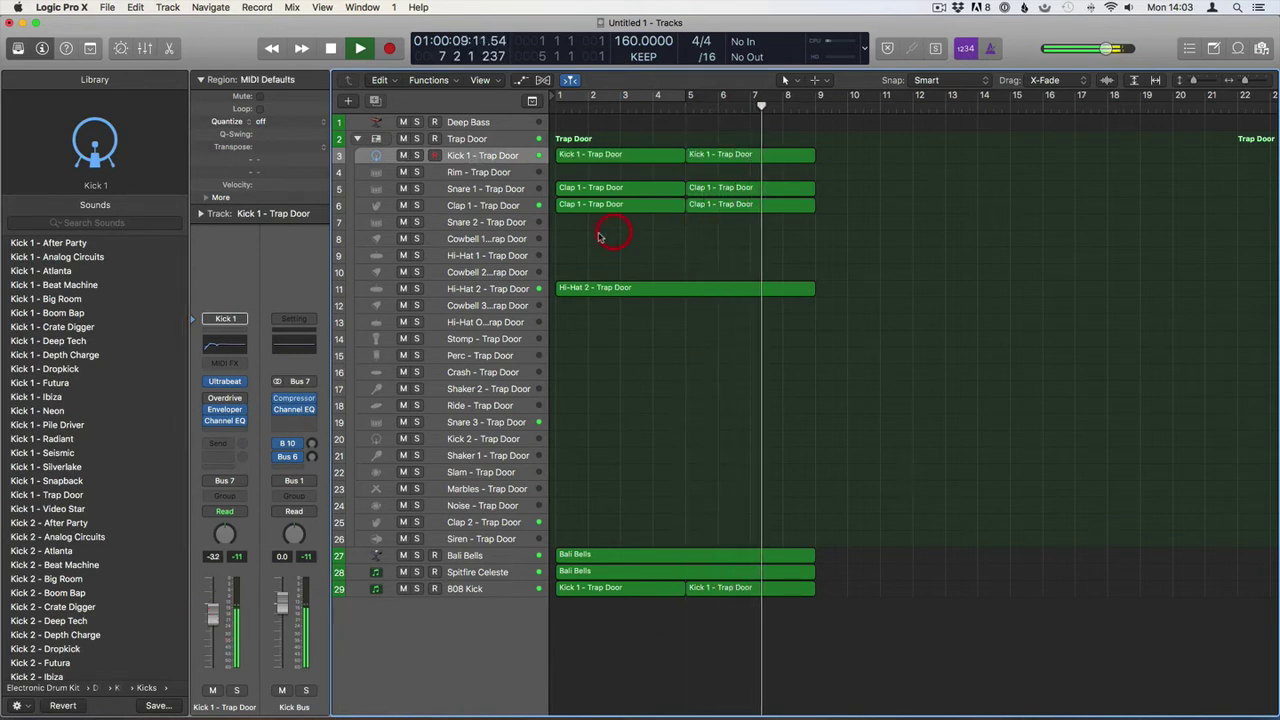
# Mute the 808 Kick track and copy its two kick regions to bar 1 of the Deep Bass track
pyautogui.click(403, 589)
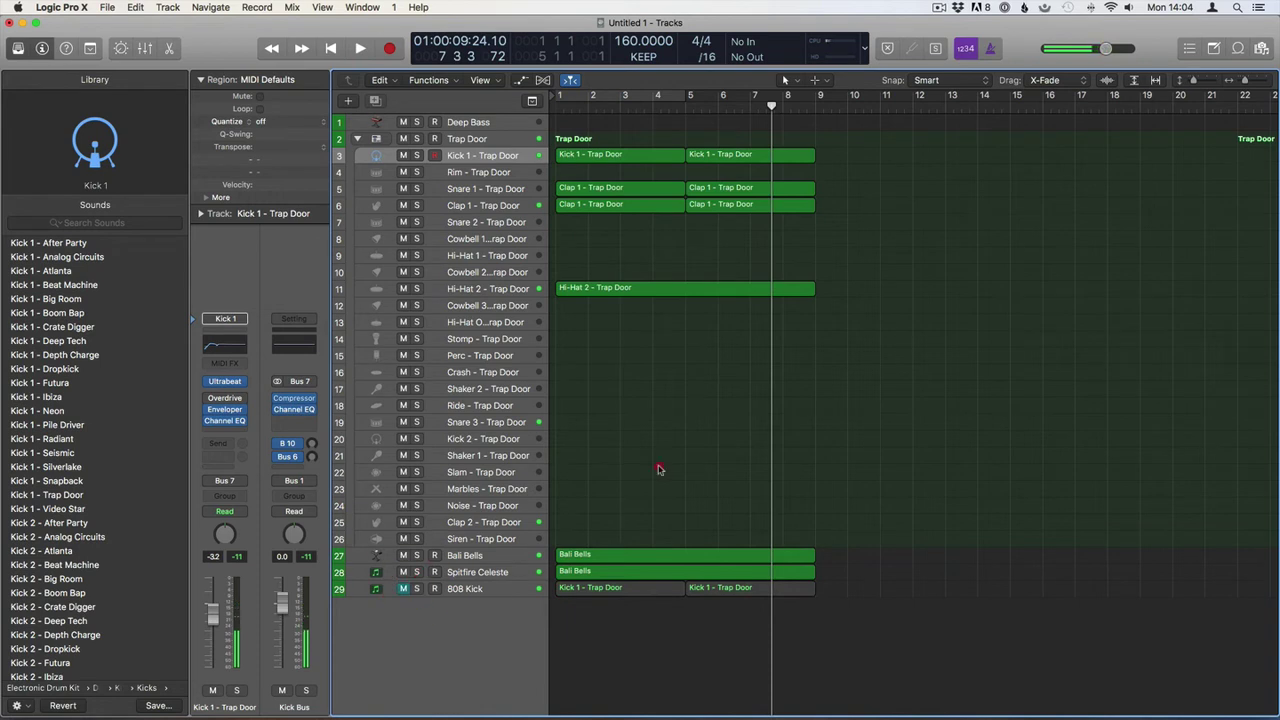
pyautogui.click(620, 590)
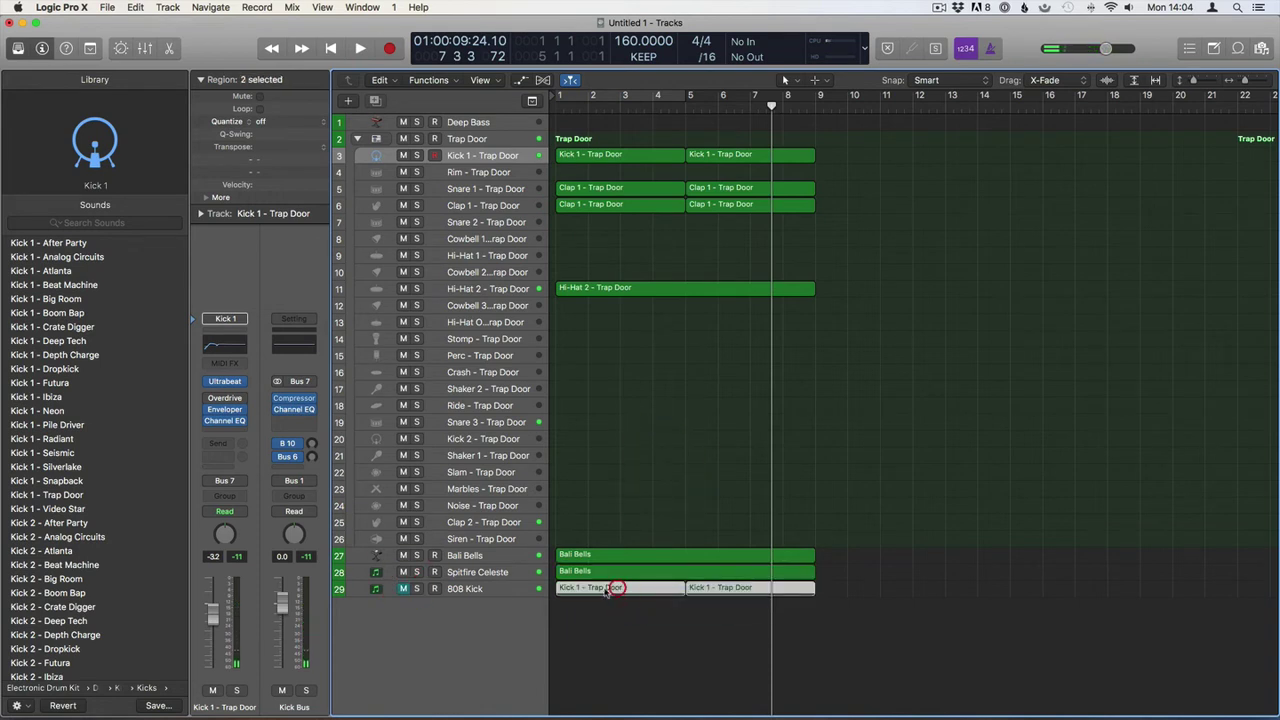
pyautogui.moveTo(614, 586); pyautogui.dragTo(601, 121)
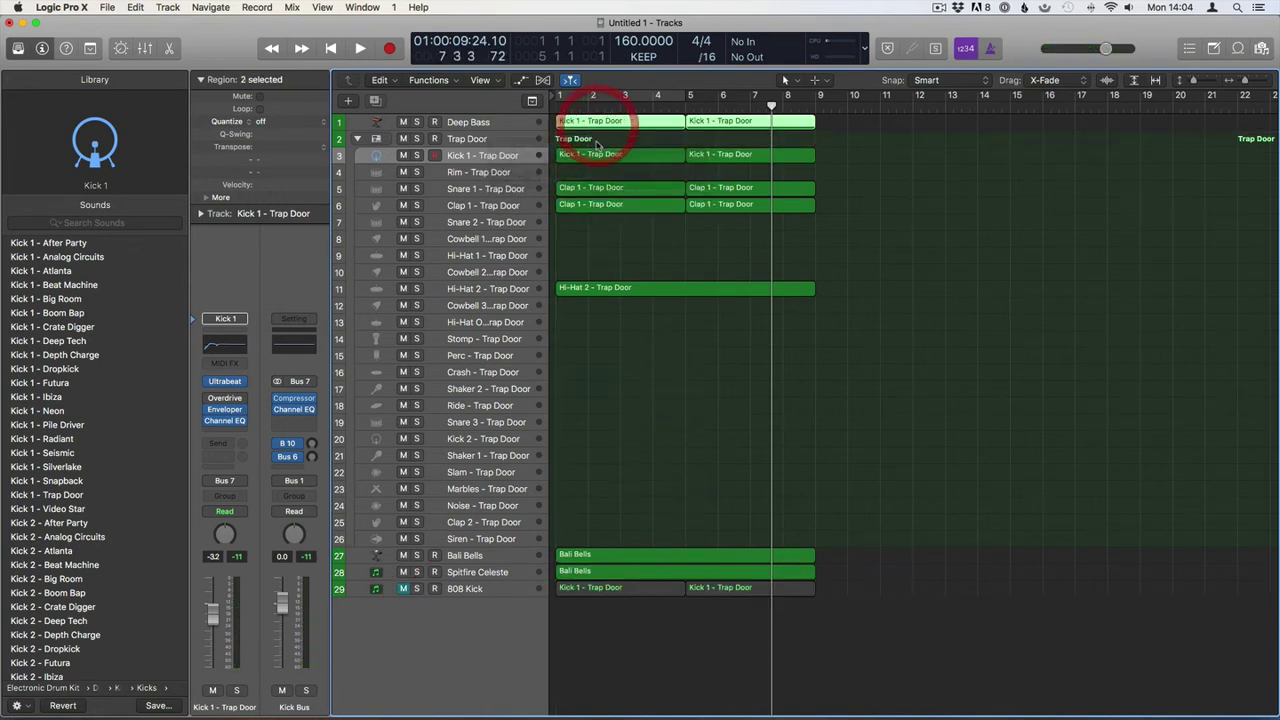
# In the first Deep Bass region, transpose the two bar 2 notes and the two bar 4 notes up seven semitones to G1
pyautogui.doubleClick(635, 120)
pyautogui.click(677, 568)
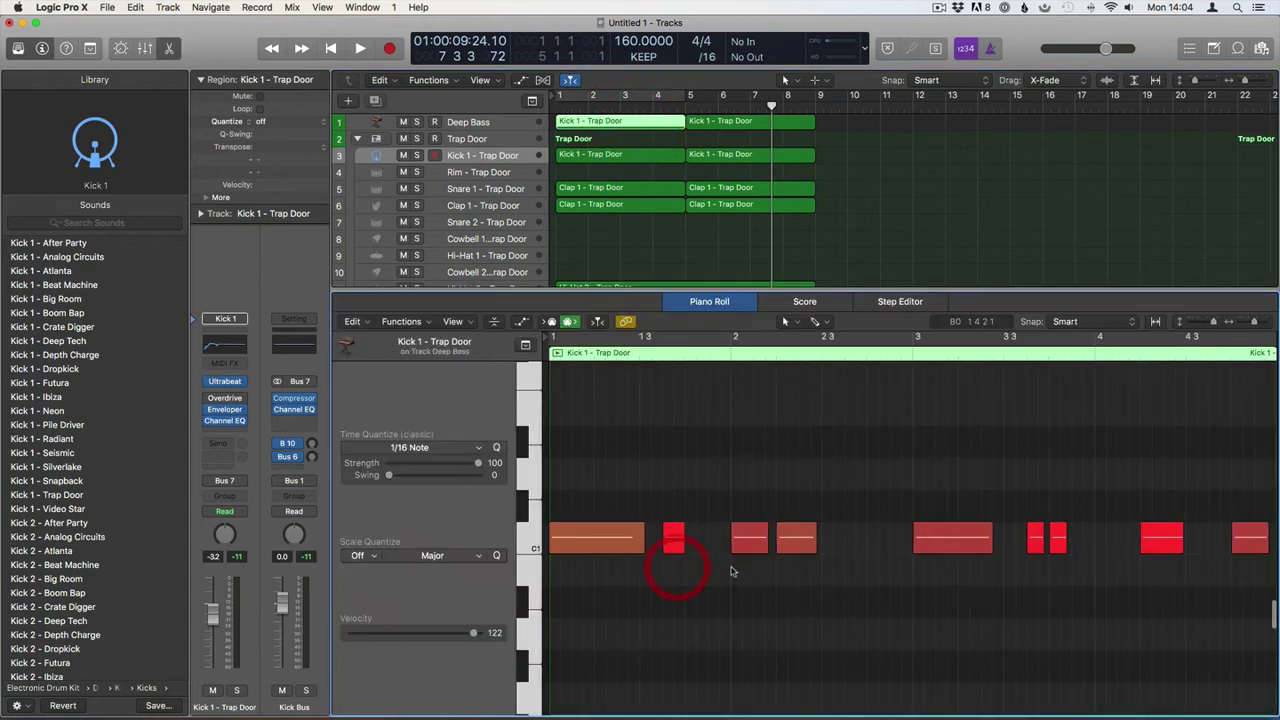
pyautogui.doubleClick(546, 352)
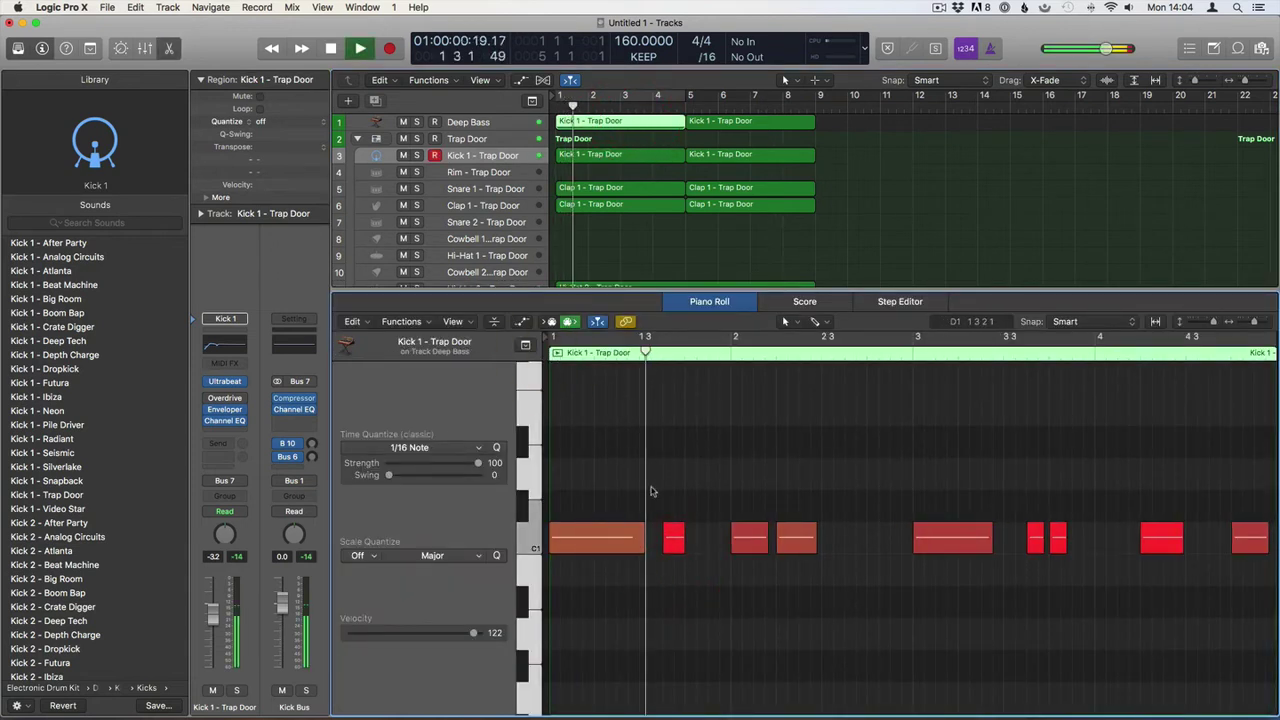
pyautogui.press('space')
pyautogui.moveTo(695, 560); pyautogui.dragTo(605, 488)
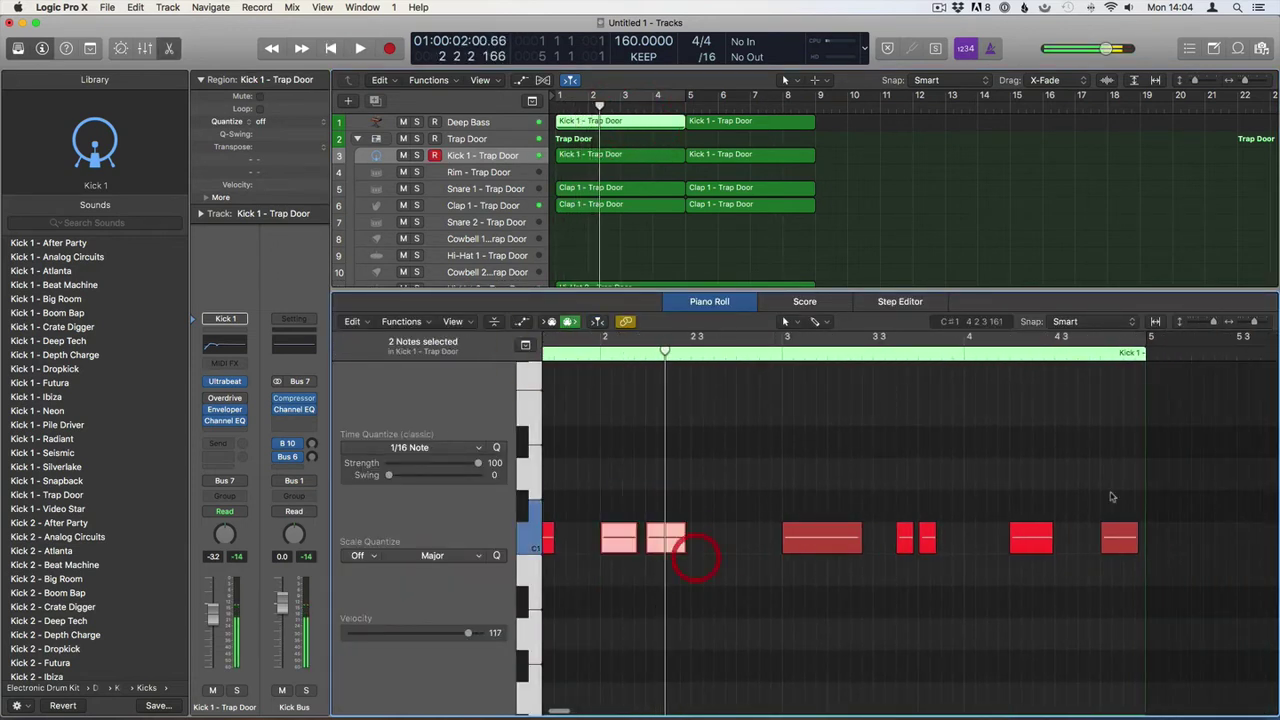
pyautogui.moveTo(1055, 573); pyautogui.dragTo(1186, 617)
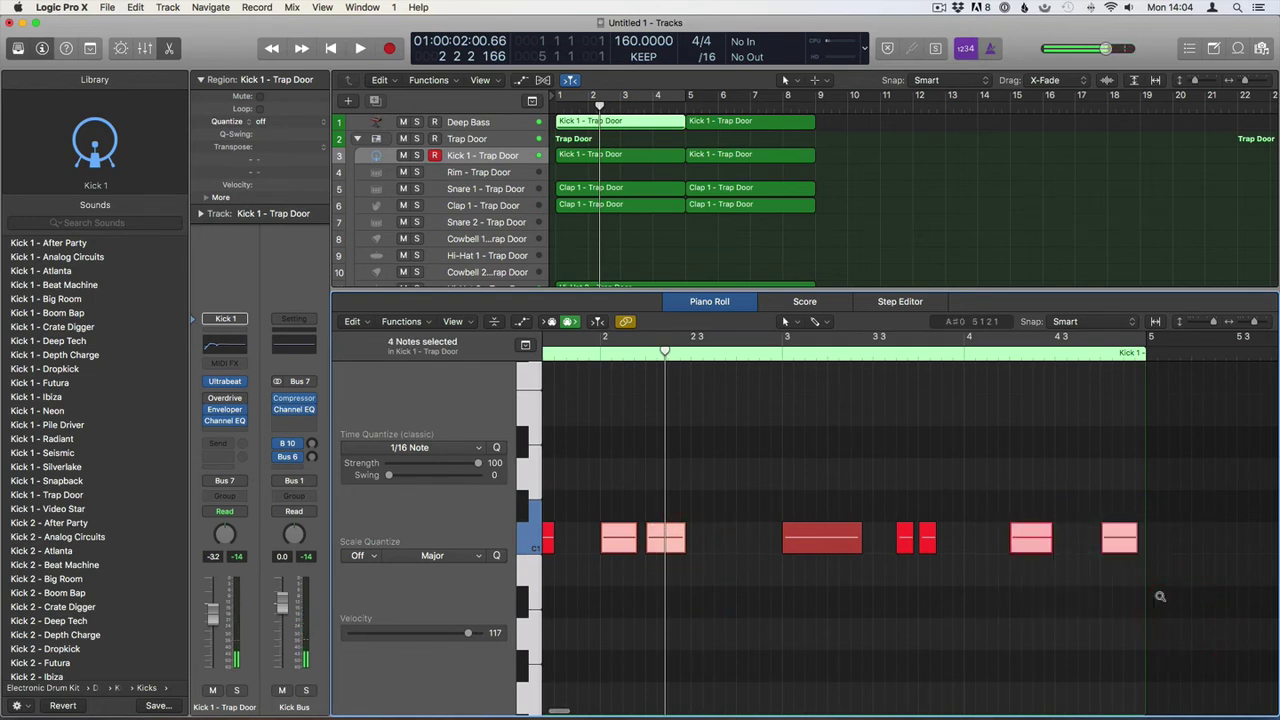
pyautogui.hotkey('alt', 'Down')
pyautogui.hotkey('alt', 'Down')
pyautogui.hotkey('alt', 'Down')
pyautogui.hotkey('alt', 'Down')
pyautogui.hotkey('alt', 'Down')
pyautogui.hotkey('alt', 'Down')
pyautogui.hotkey('alt', 'Down')
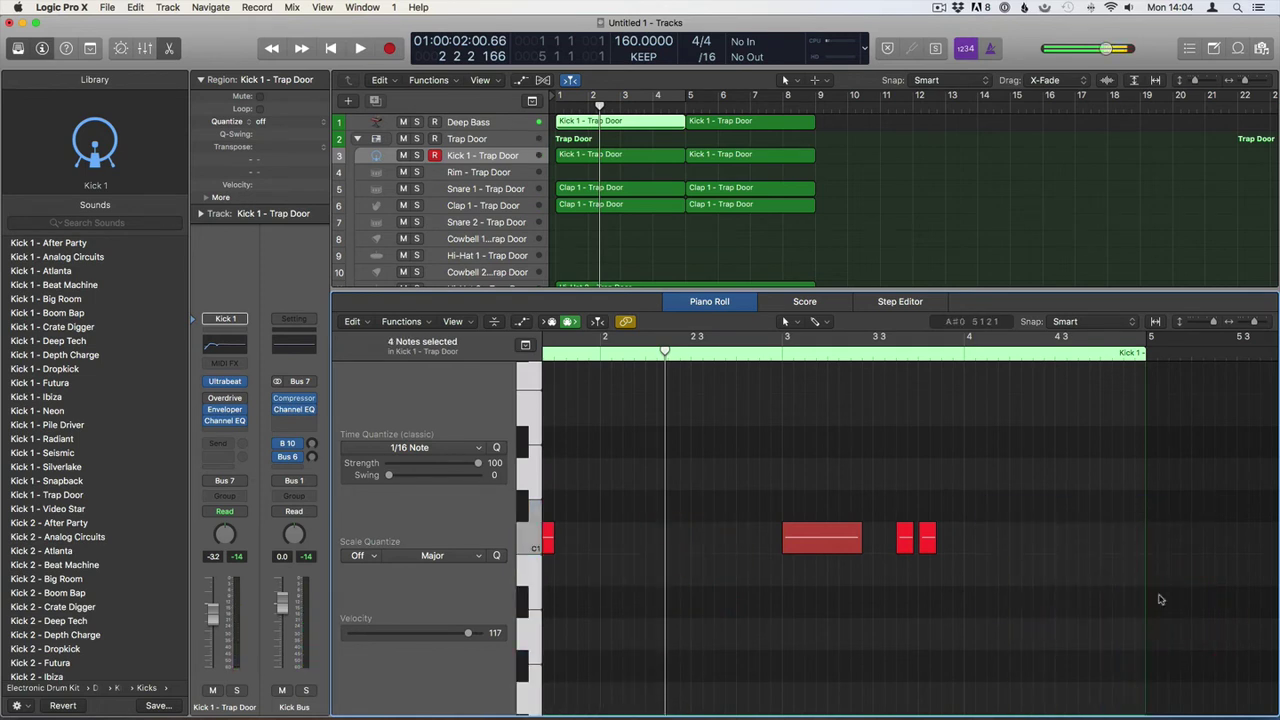
# Play the edited Deep Bass line from the beginning, check the transposed notes, and close the piano roll
pyautogui.press('space')
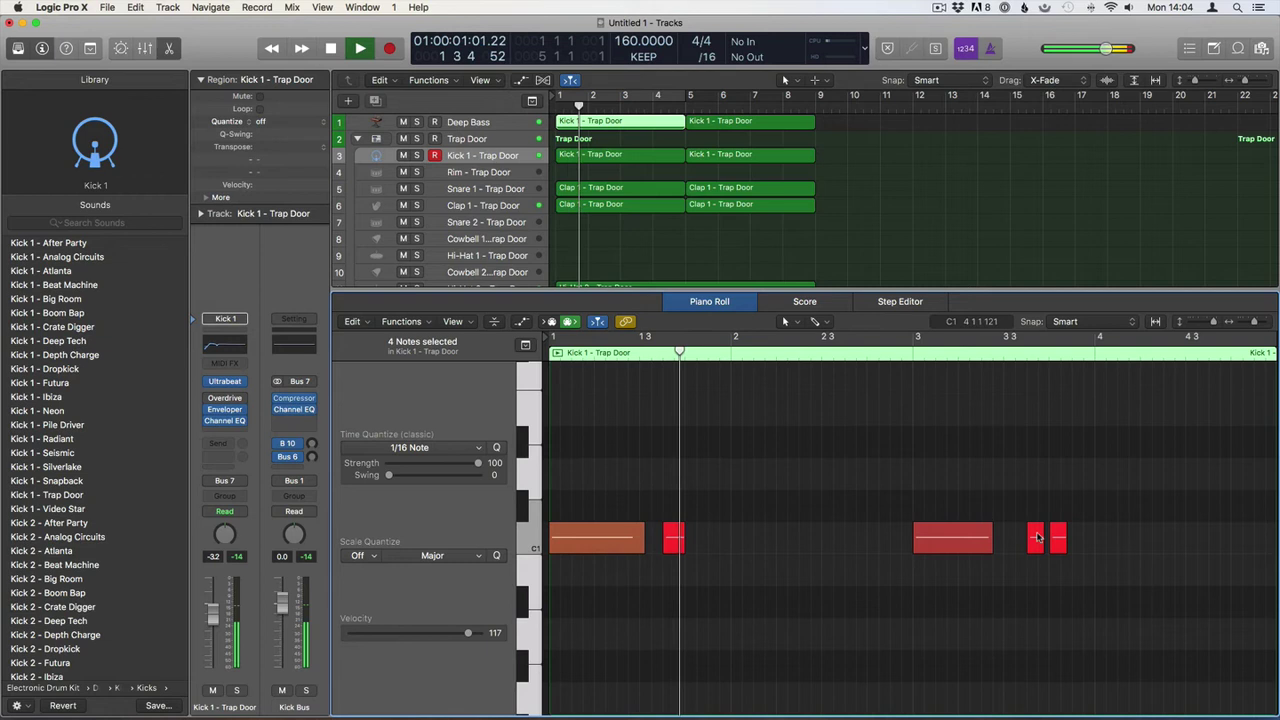
pyautogui.click(666, 471)
pyautogui.scroll(5, 669, 474)
pyautogui.scroll(-3, 669, 474)
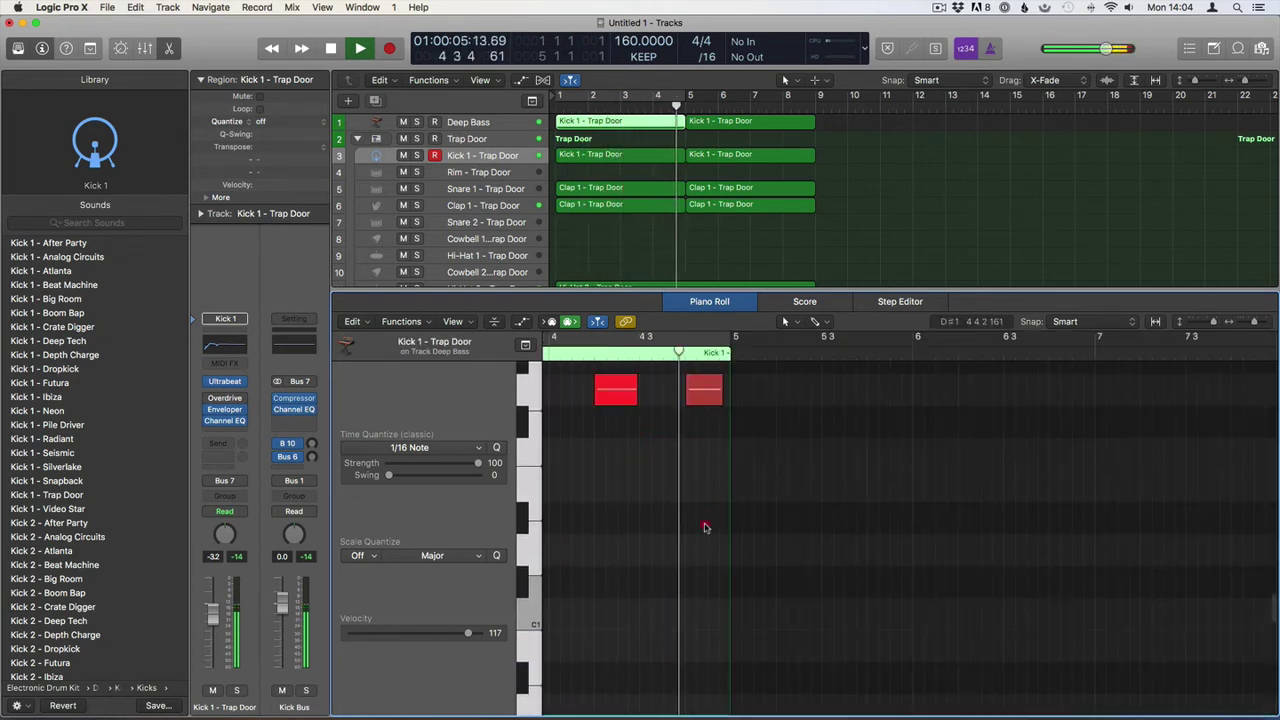
pyautogui.click(706, 520)
pyautogui.press('p')
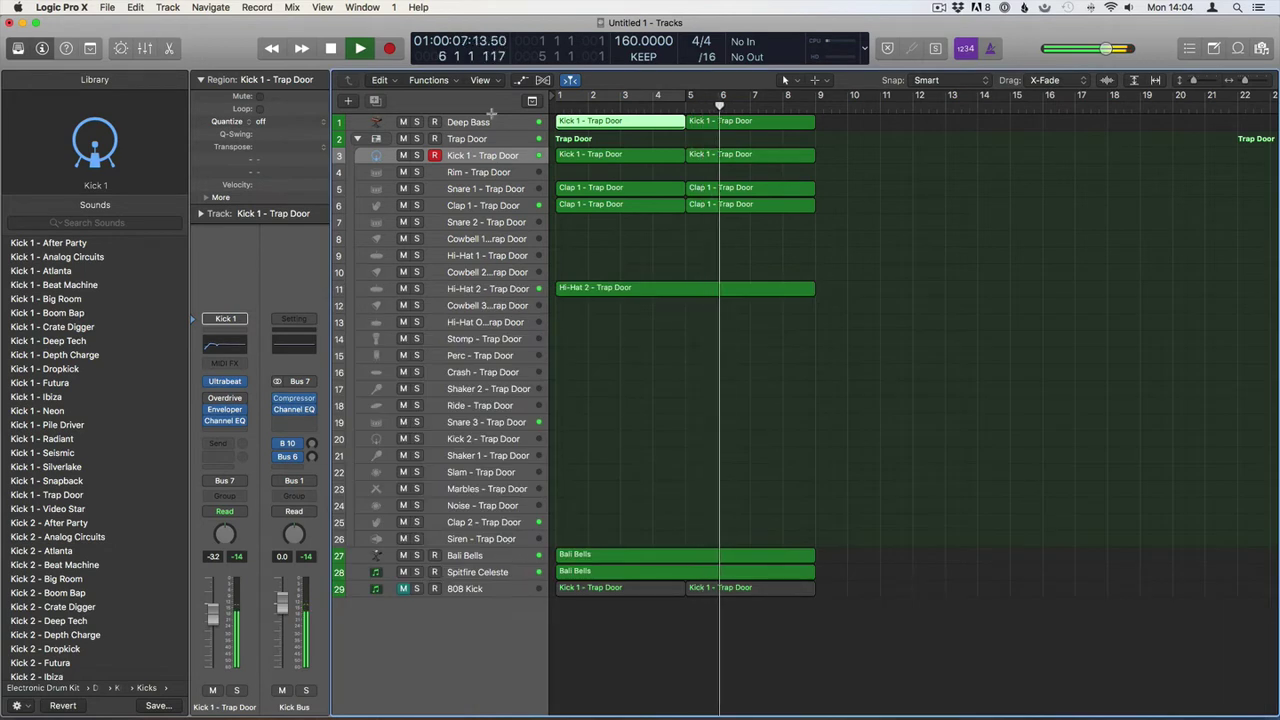
# Audition the Deep Bass with Kick 1 briefly muted, restore Kick 1, and return to the beginning
pyautogui.click(460, 122)
pyautogui.click(403, 156)
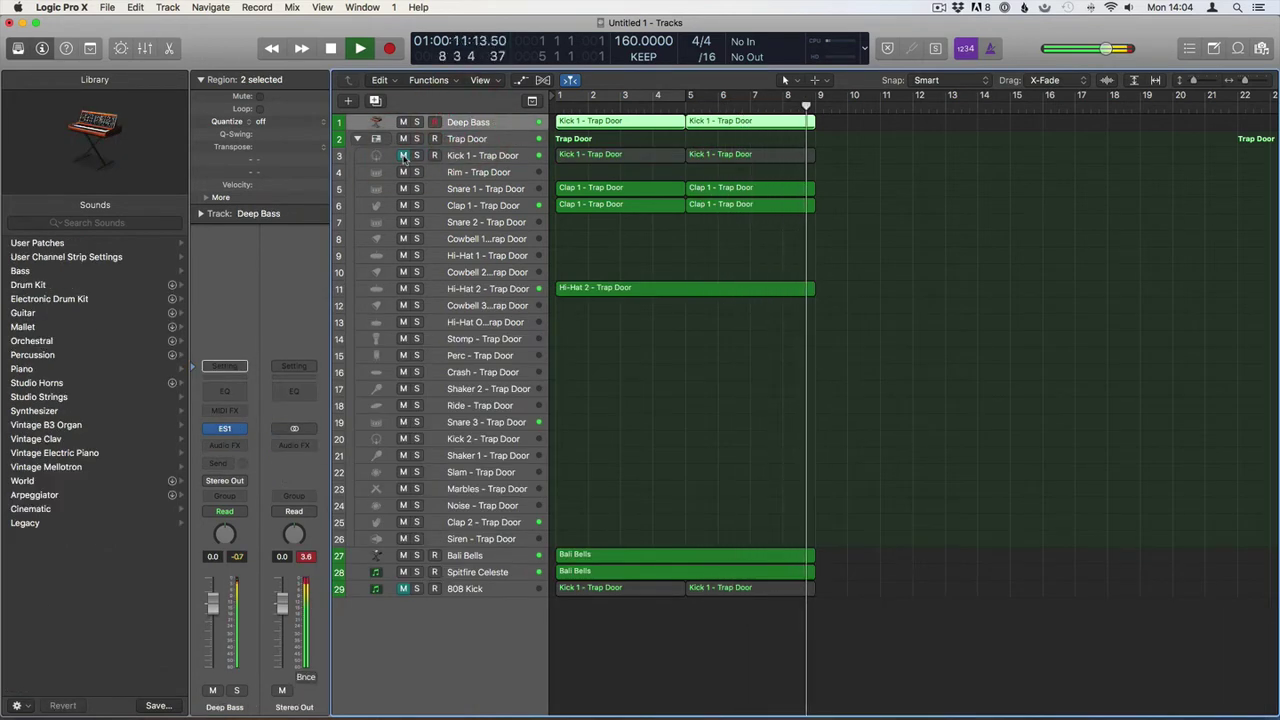
pyautogui.click(403, 156)
pyautogui.press('space')
pyautogui.press('Return')
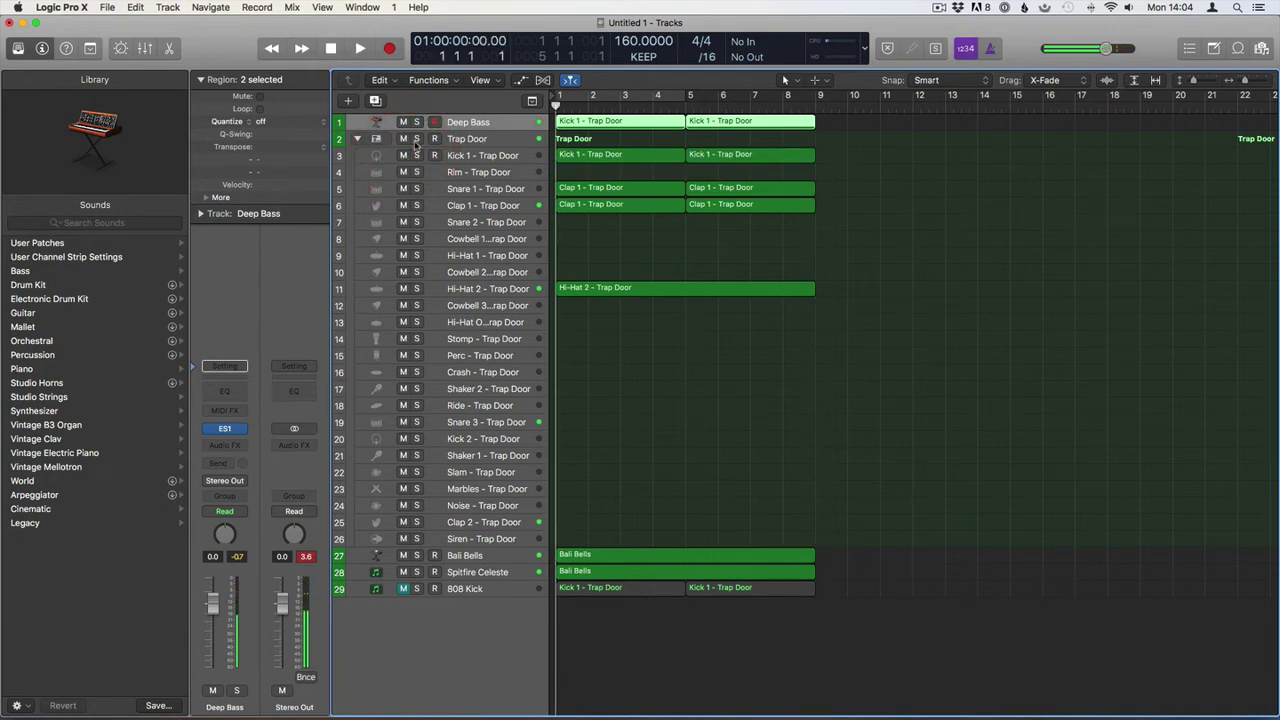
# Play the Deep Bass track soloed from the beginning and turn its solo off
pyautogui.click(416, 122)
pyautogui.press('space')
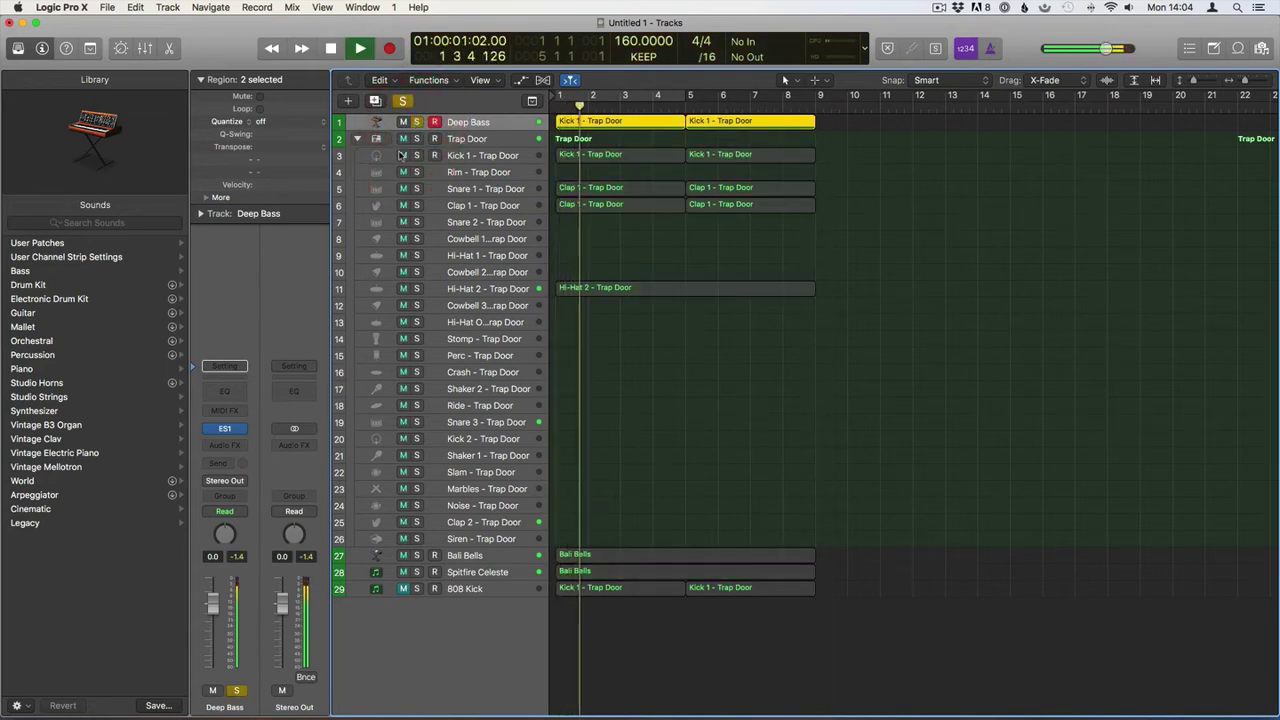
pyautogui.keyDown('alt'); pyautogui.click(403, 155); pyautogui.keyUp('alt')
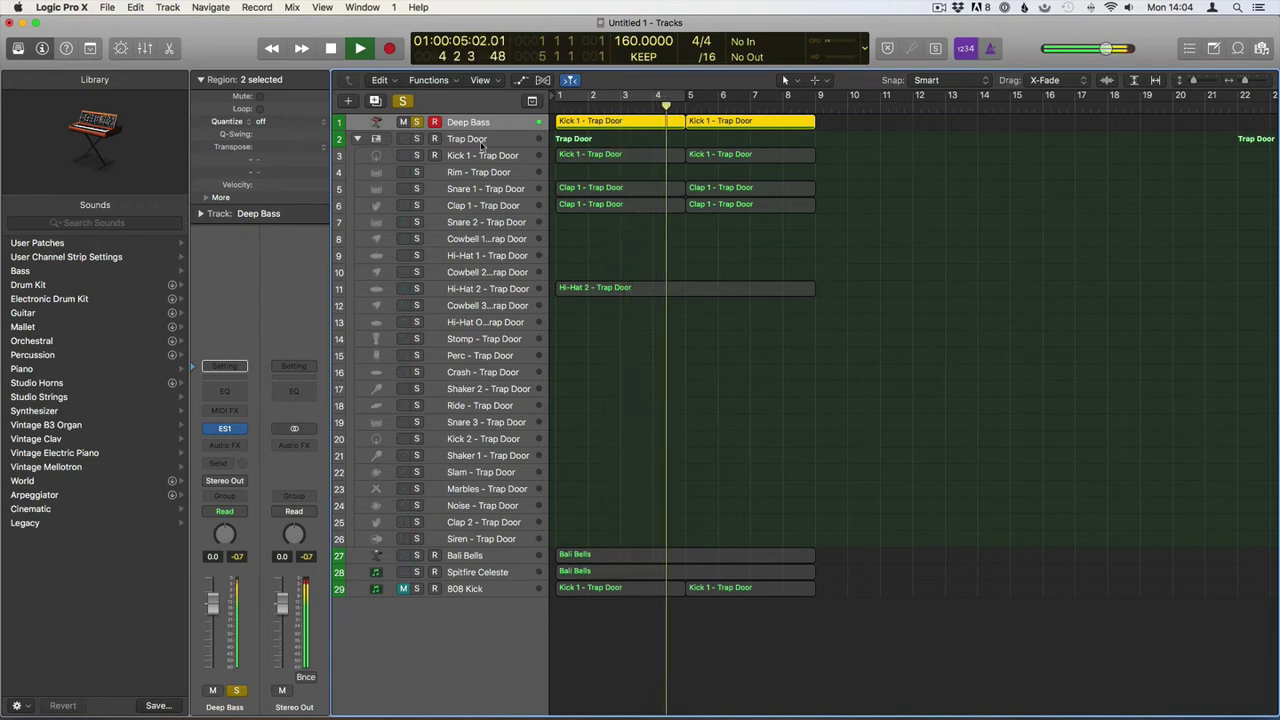
pyautogui.click(416, 122)
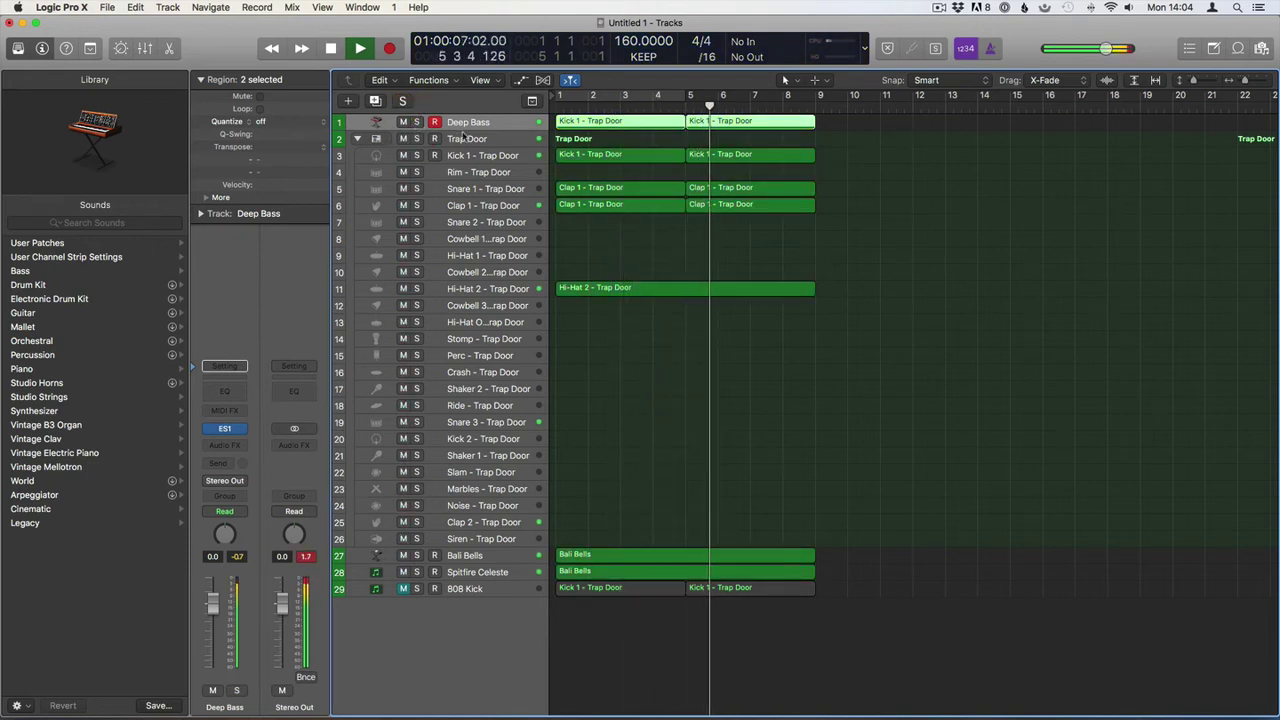
# Try the mix with the 808 Kick unmuted, mute it again, and replay from the beginning
pyautogui.click(403, 589)
pyautogui.press('Return')
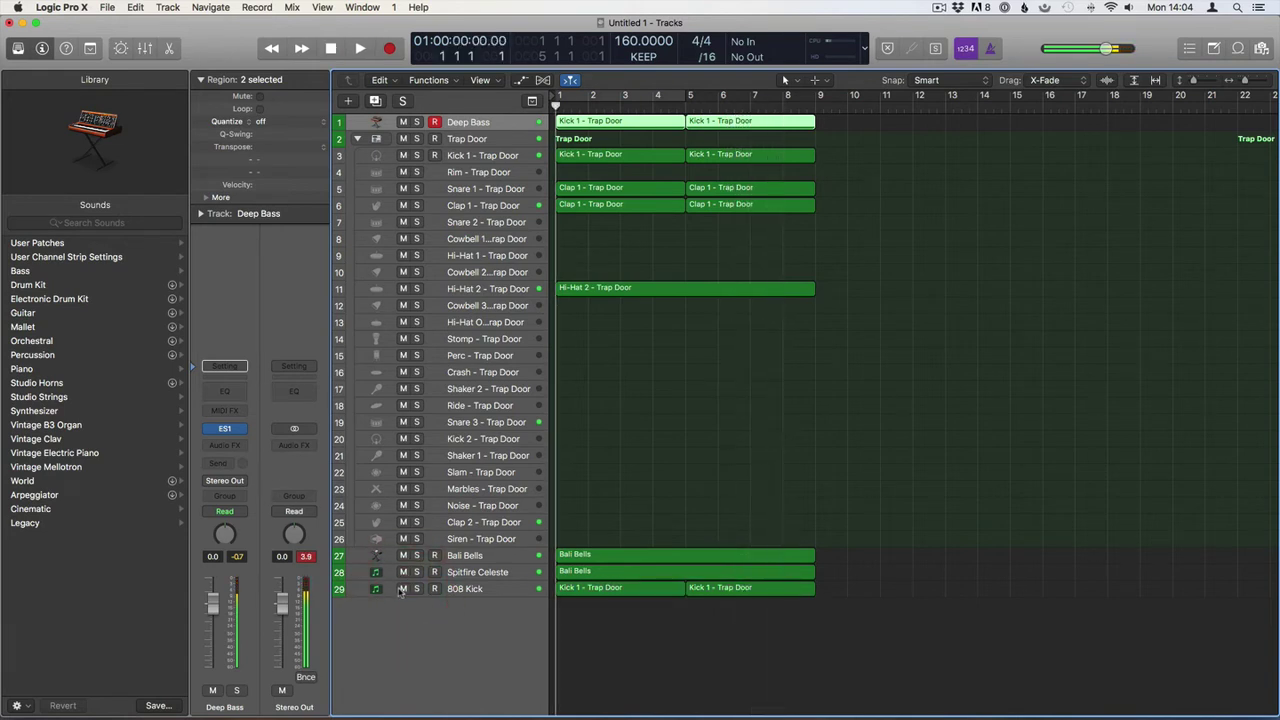
pyautogui.click(403, 588)
pyautogui.press('space')
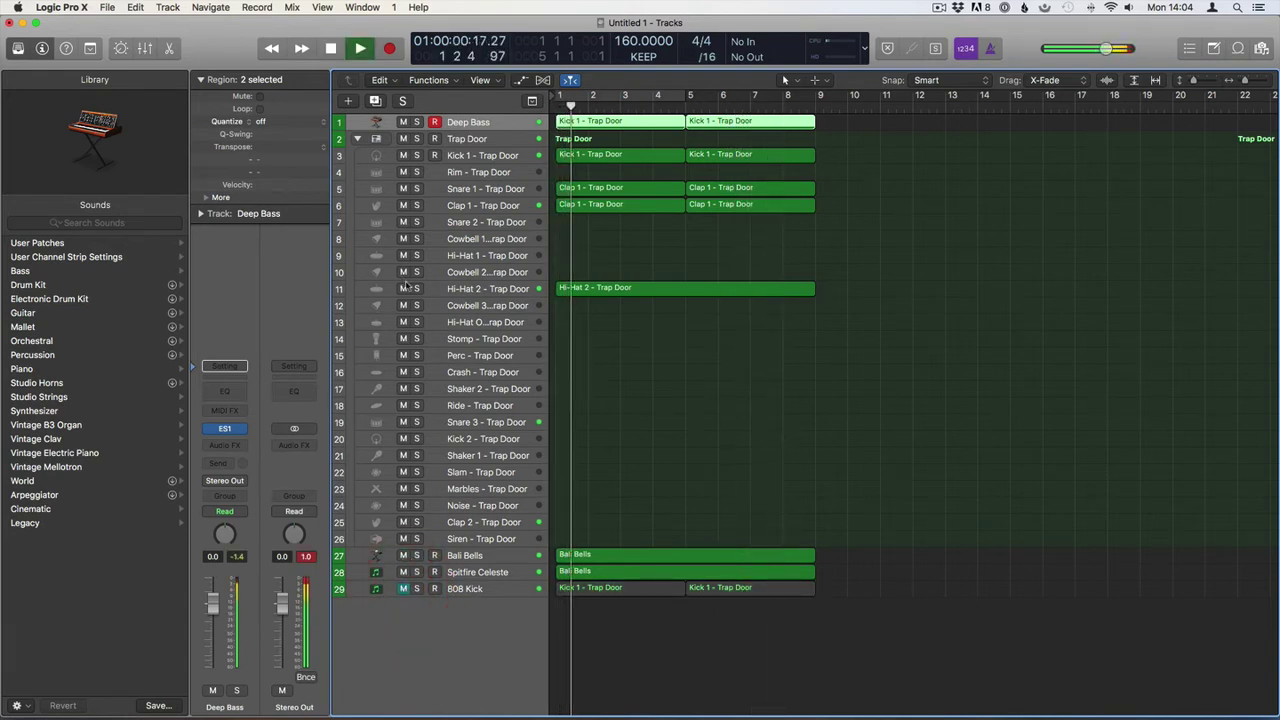
# Collapse the Trap Door drum stack and mute the whole Trap Door track
pyautogui.click(357, 138)
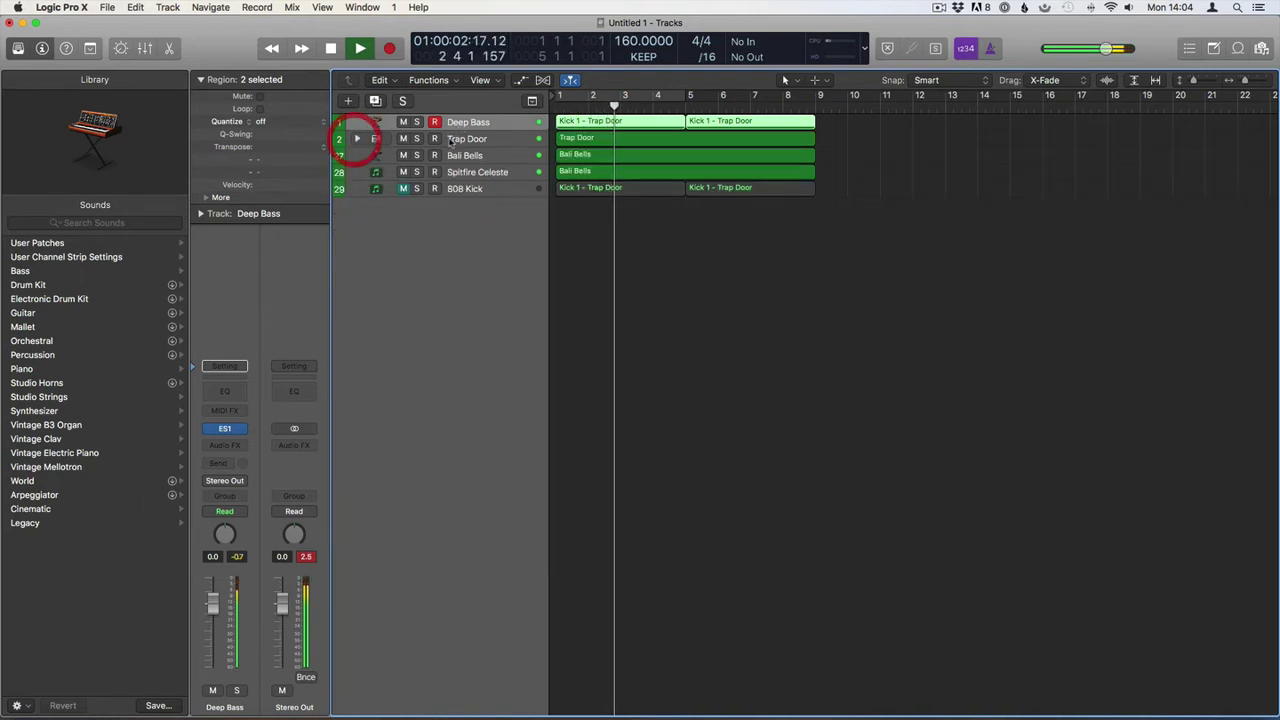
pyautogui.click(451, 139)
pyautogui.click(403, 139)
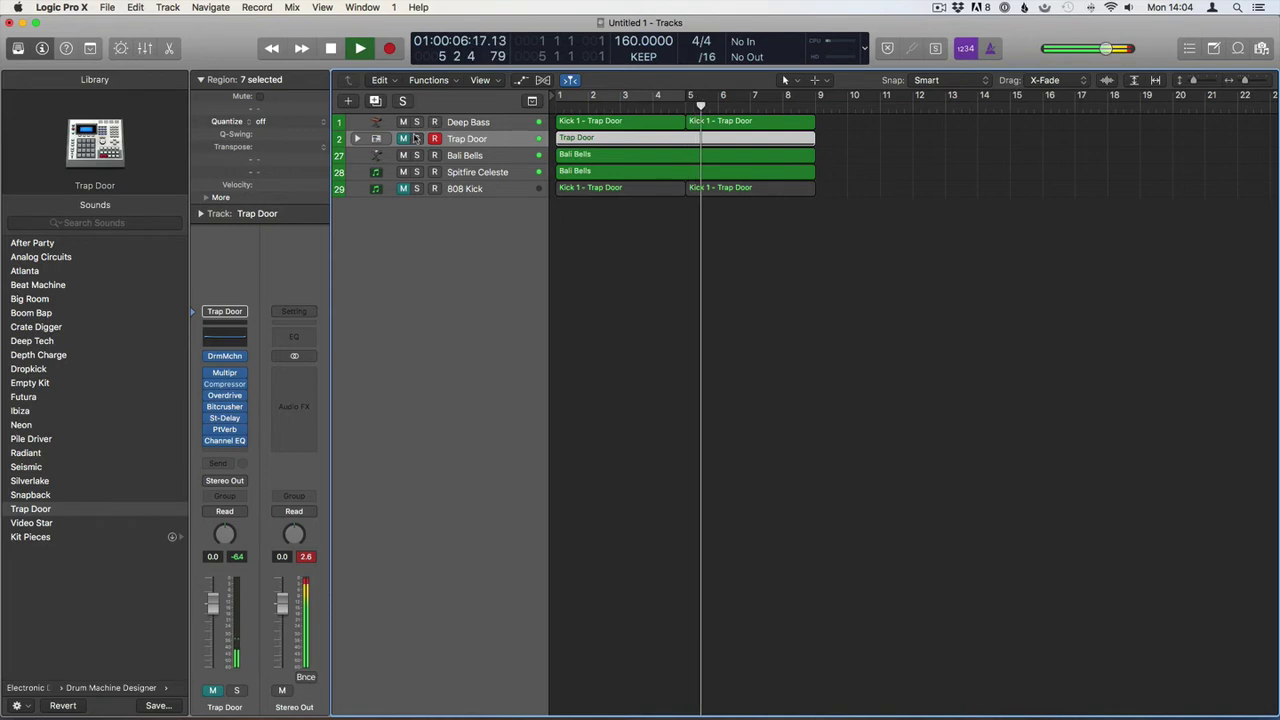
# Audition the bass and bells from the beginning with Spitfire Celeste muted, and unmute the celeste
pyautogui.click(468, 177)
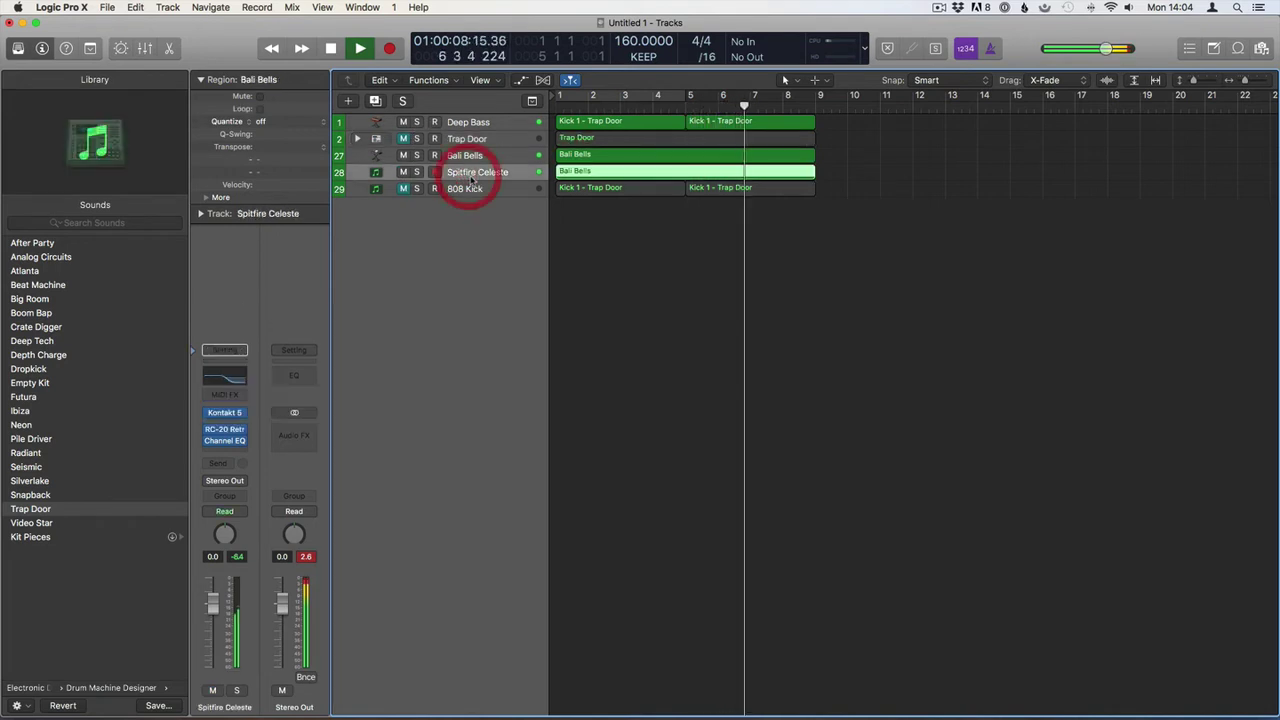
pyautogui.click(403, 172)
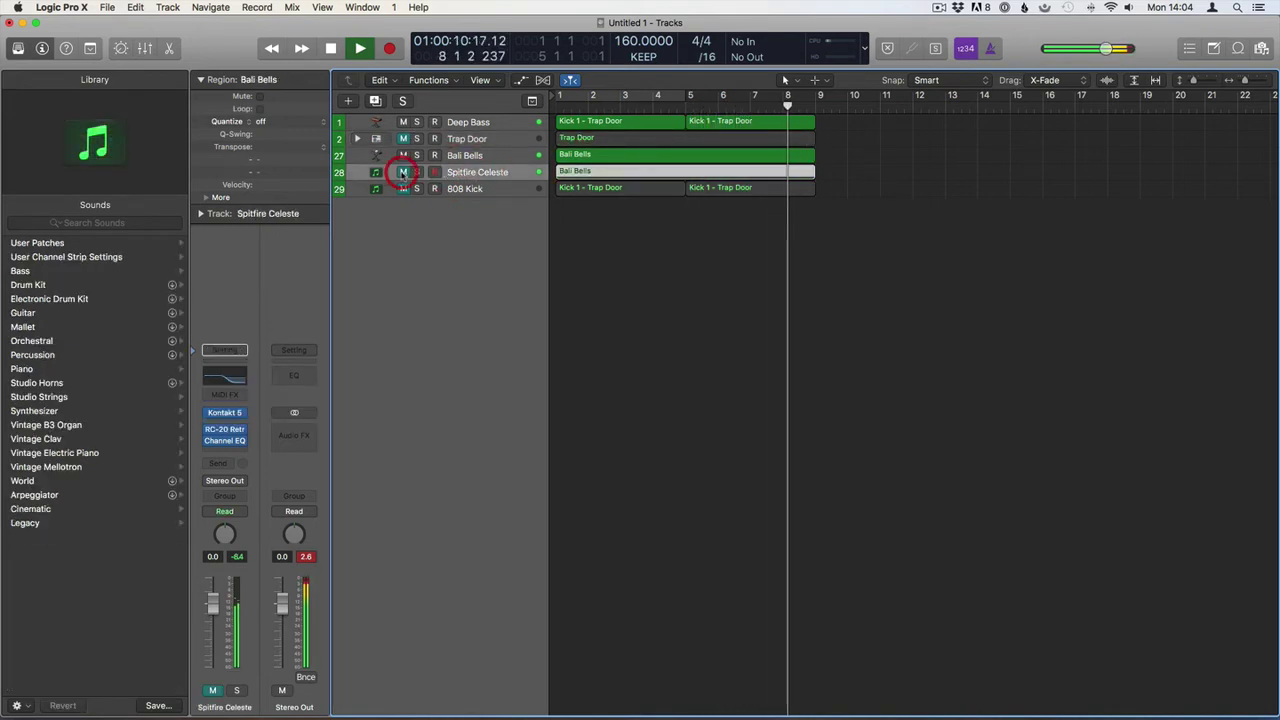
pyautogui.press('space')
pyautogui.press('Return')
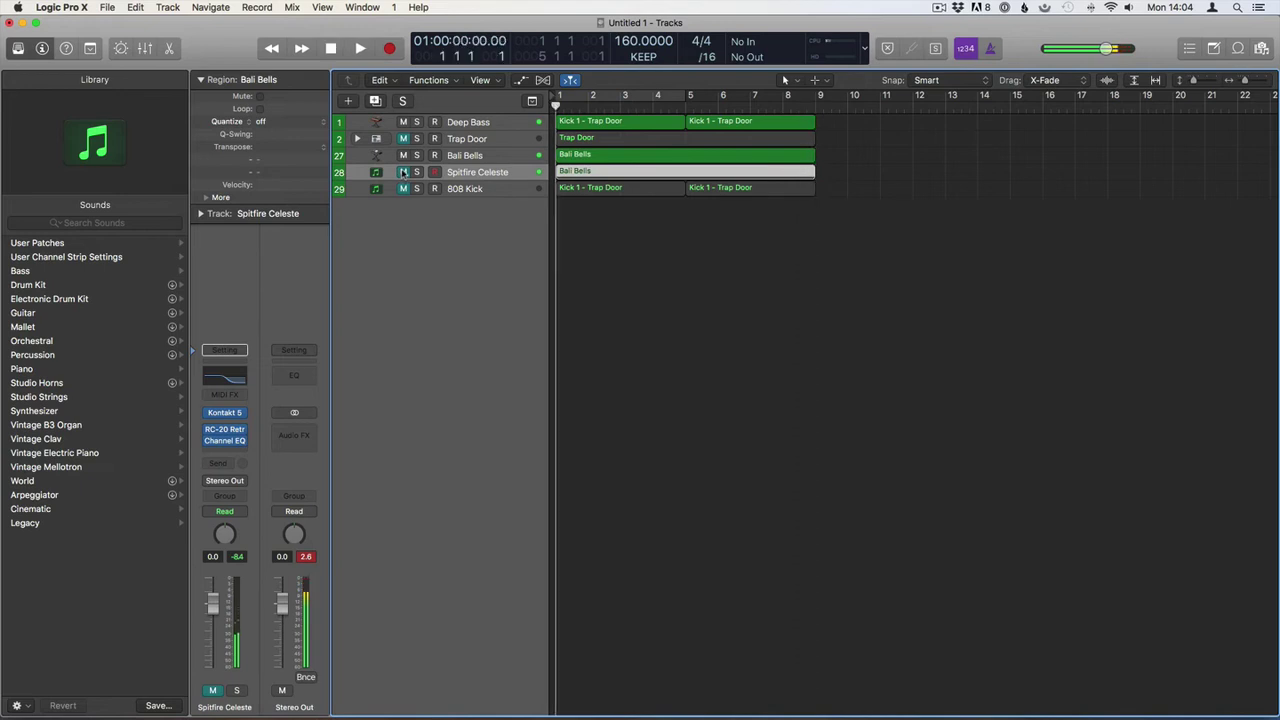
pyautogui.press('space')
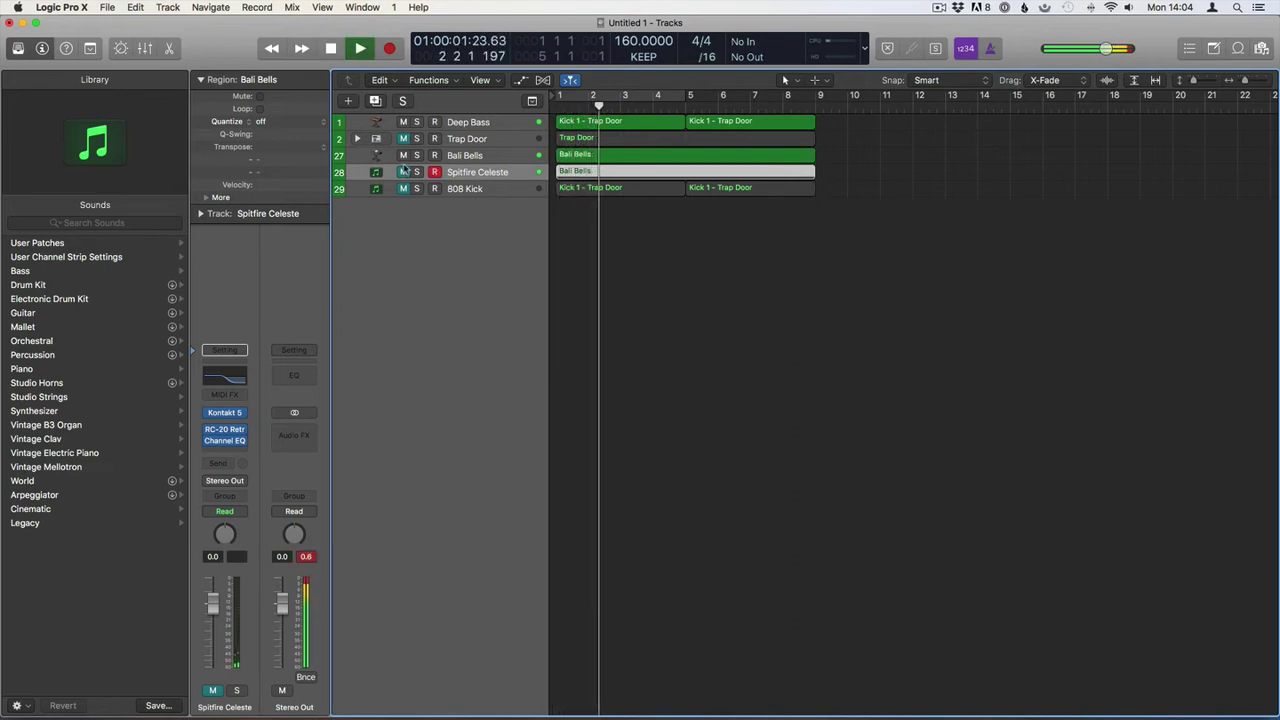
pyautogui.click(403, 171)
# Stop playback and insert a Single Band EQ effect on the Bali Bells track
pyautogui.click(464, 155)
pyautogui.keyDown('shift'); pyautogui.click(466, 171); pyautogui.keyUp('shift')
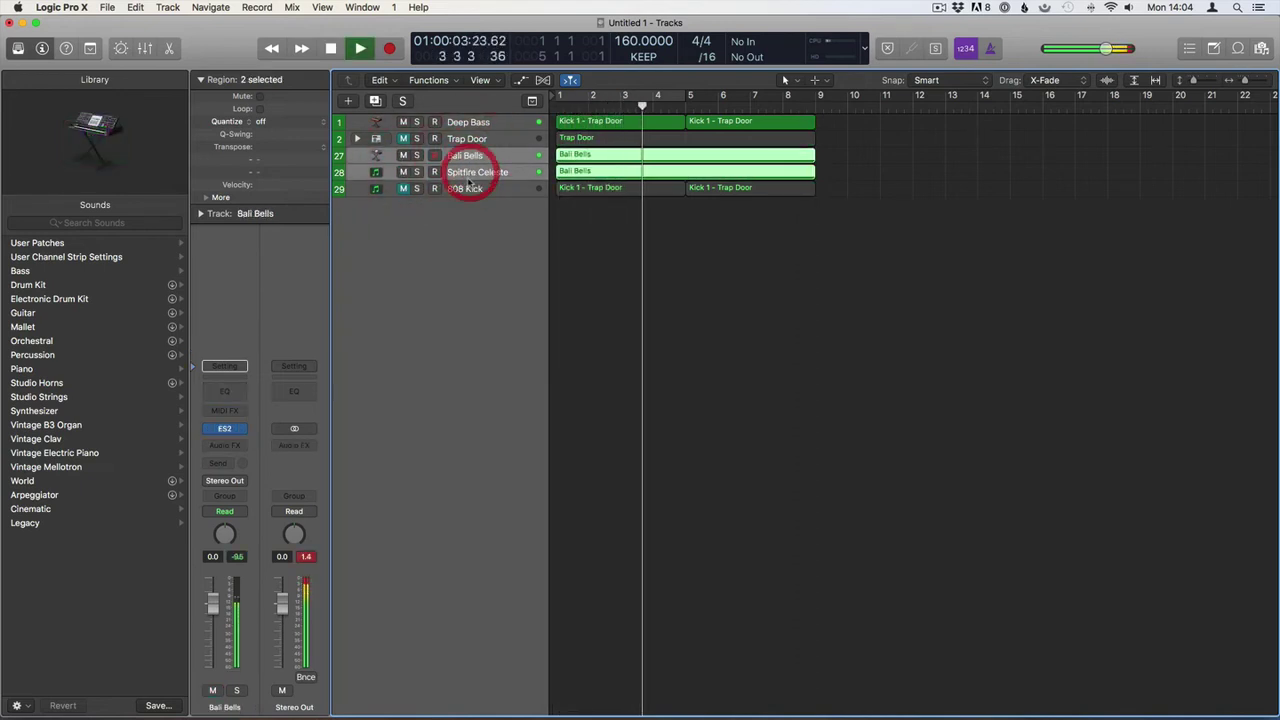
pyautogui.click(587, 220)
pyautogui.click(490, 158)
pyautogui.press('space')
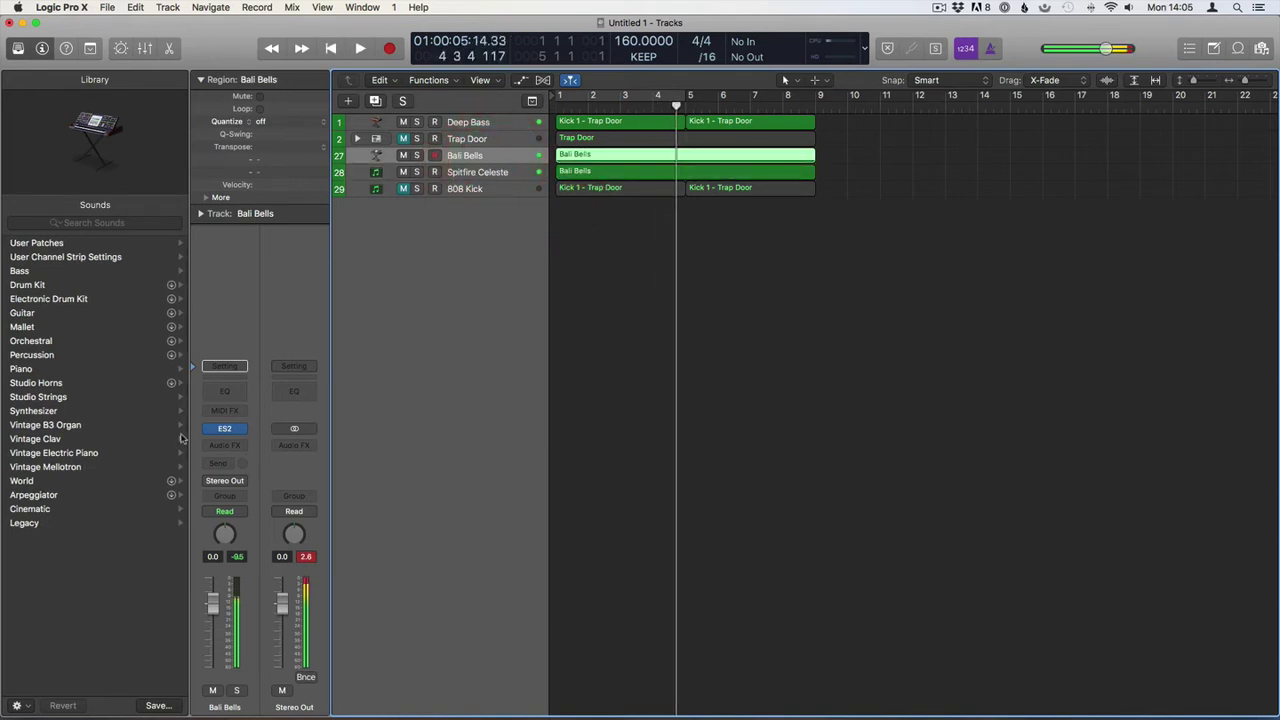
pyautogui.click(225, 445)
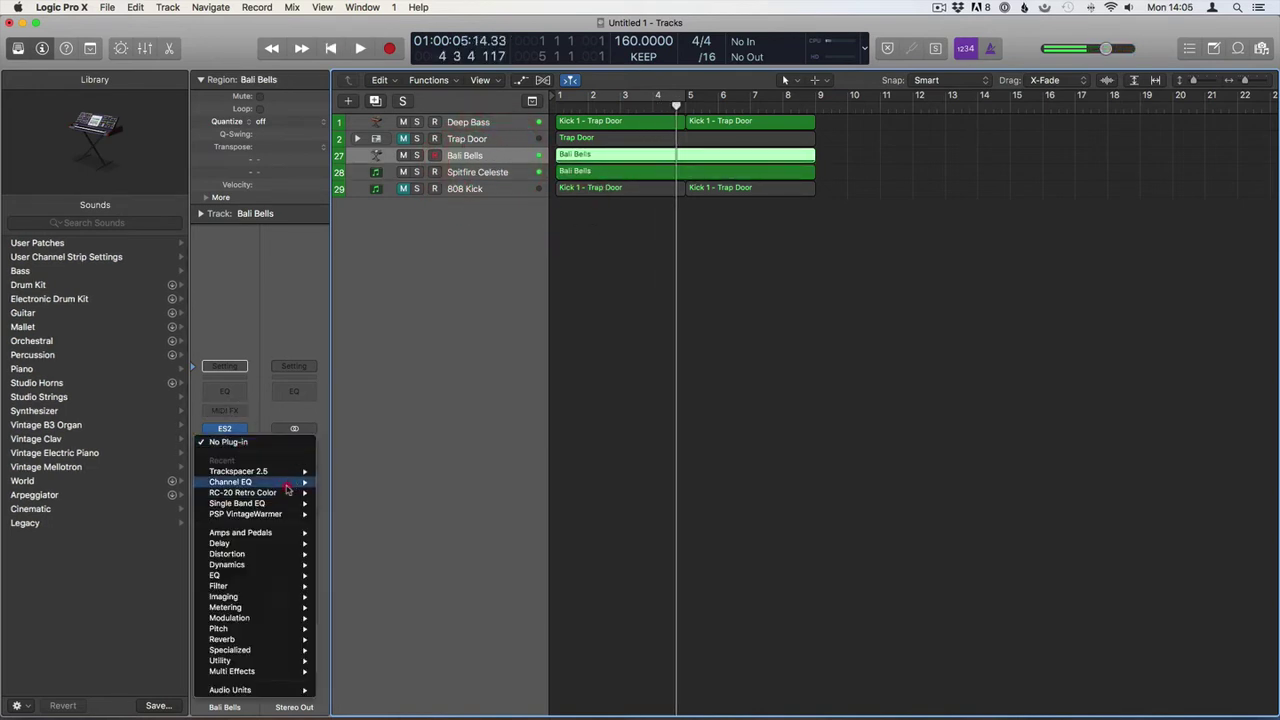
pyautogui.click(347, 505)
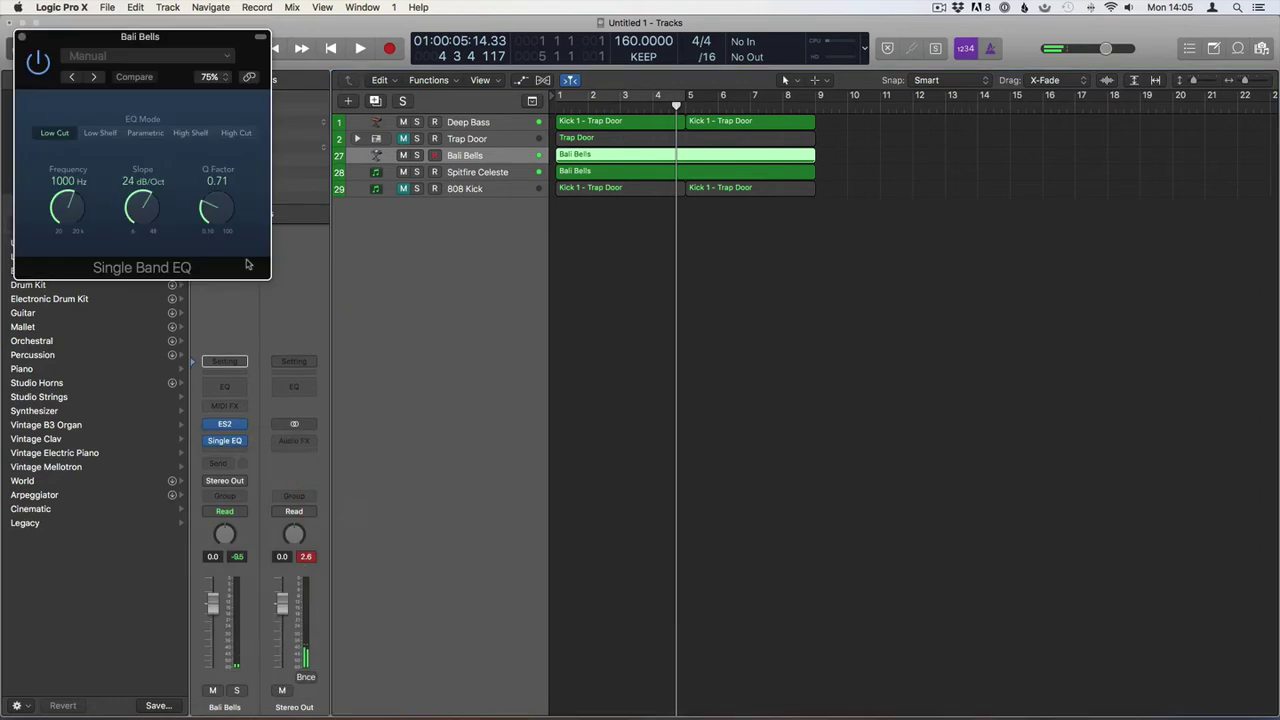
# Play from the beginning while adjusting the Low Cut frequency of the Bali Bells Single Band EQ, and close the plug-in
pyautogui.press('space')
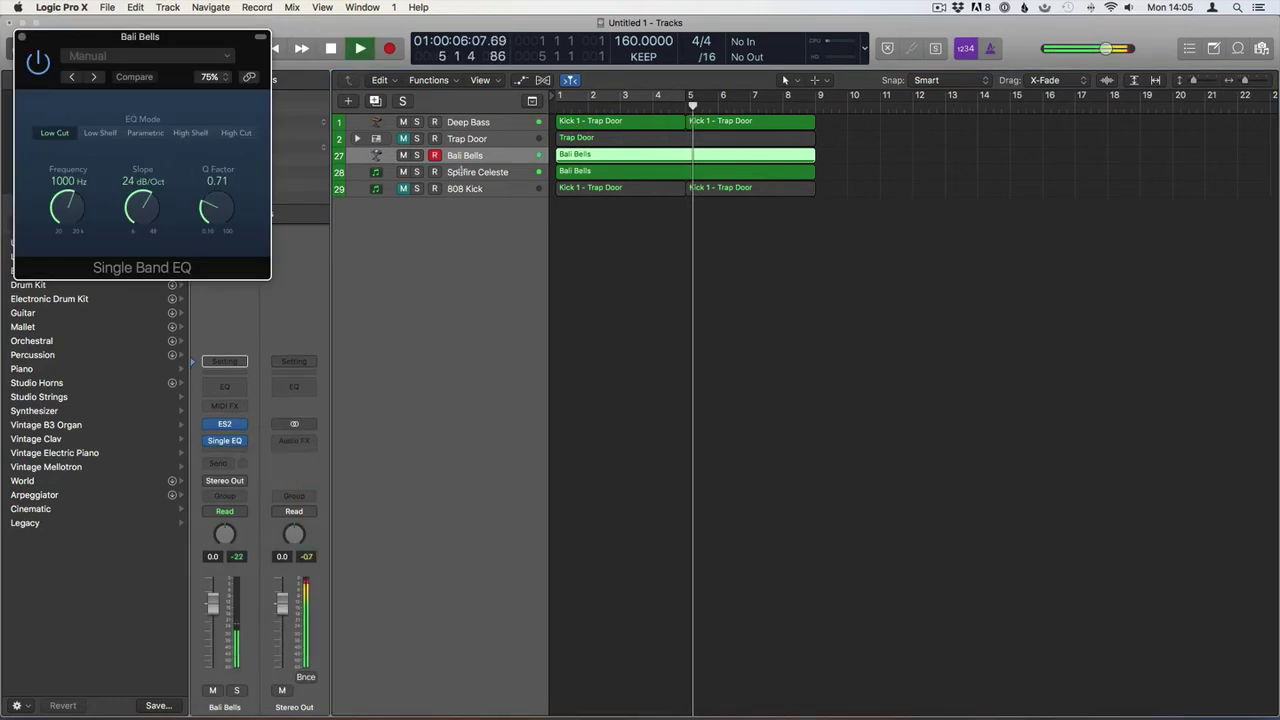
pyautogui.press('Return')
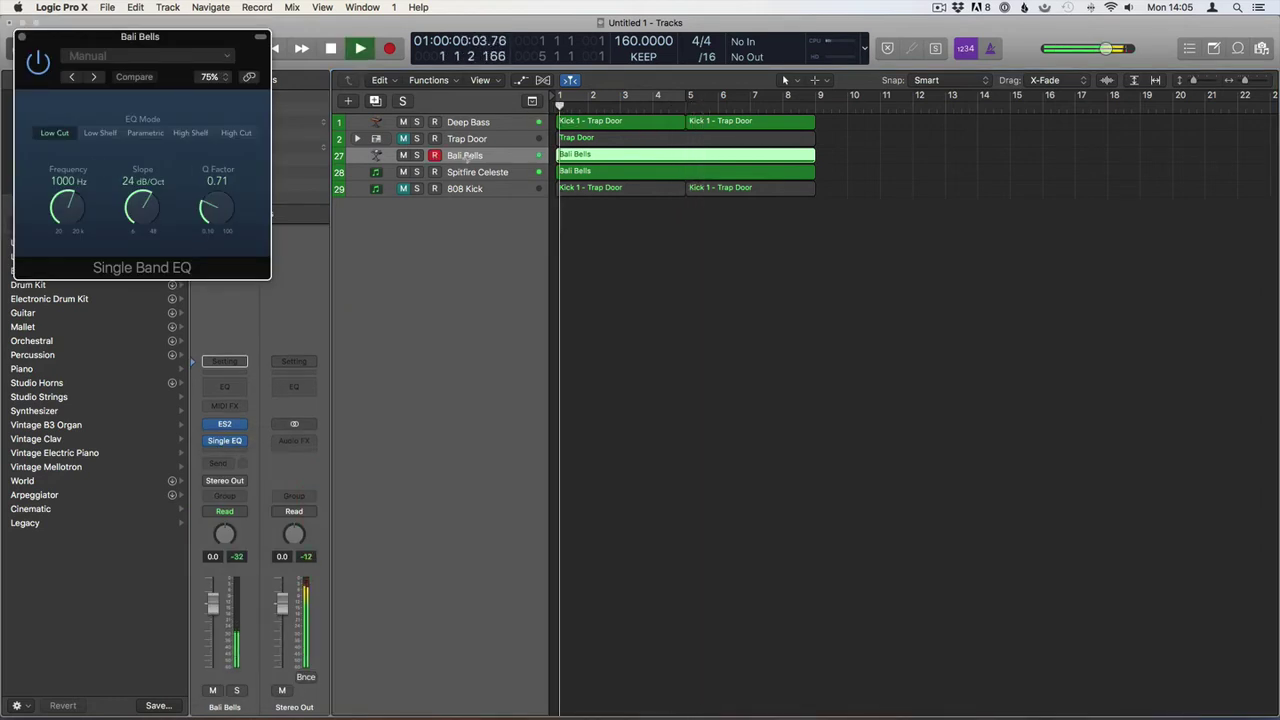
pyautogui.moveTo(68, 209); pyautogui.dragTo(70, 196)
pyautogui.click(23, 38)
# Insert a Single Band EQ on Spitfire Celeste, adjust its Low Cut frequency, and close the plug-in
pyautogui.click(472, 174)
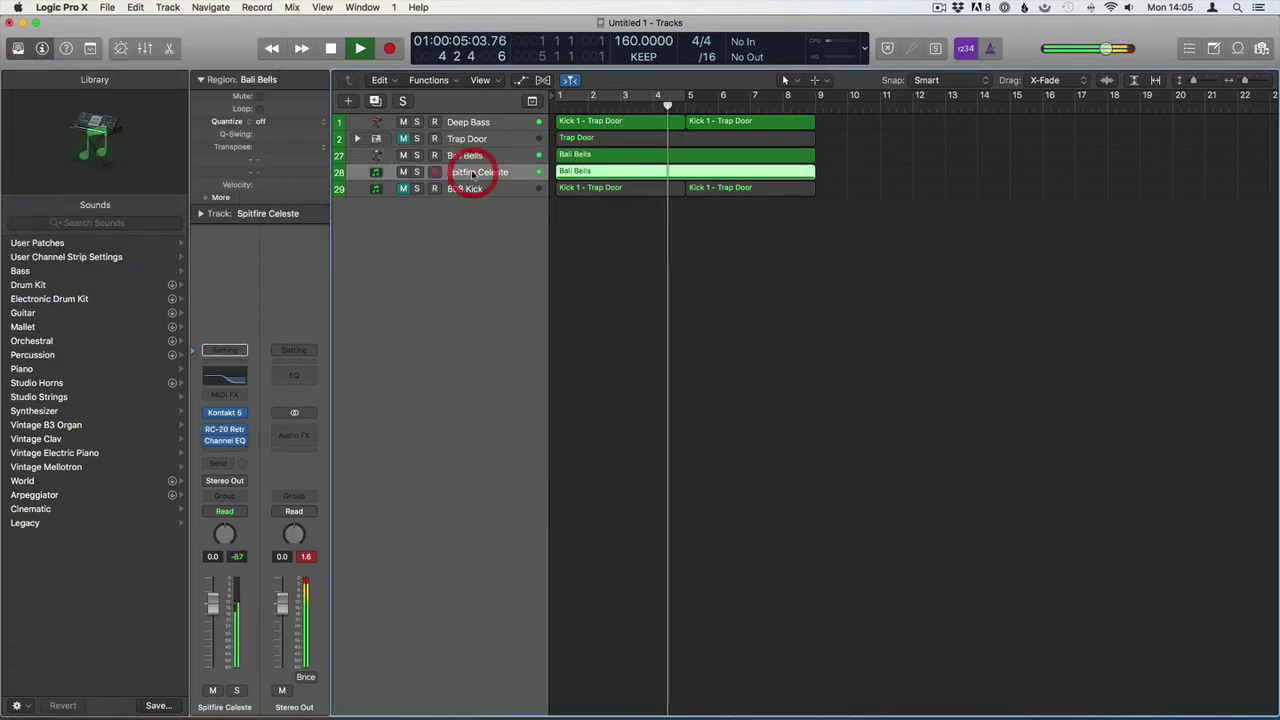
pyautogui.click(238, 456)
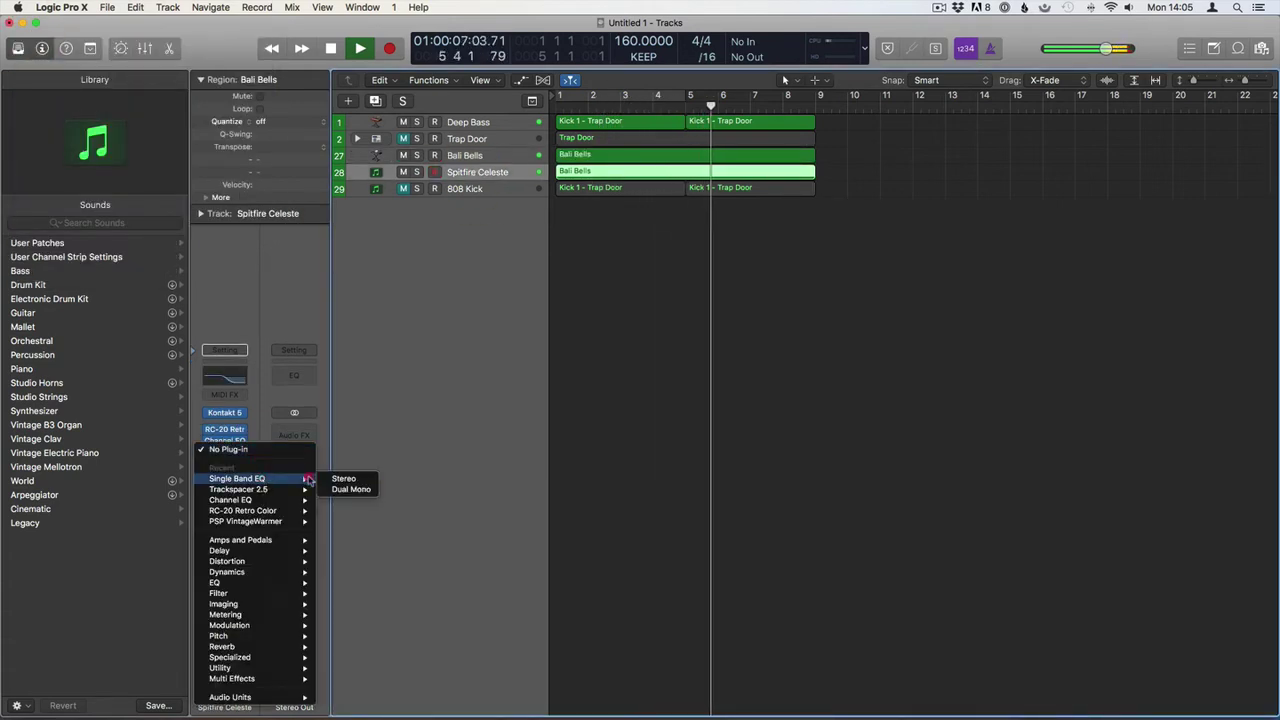
pyautogui.click(191, 182)
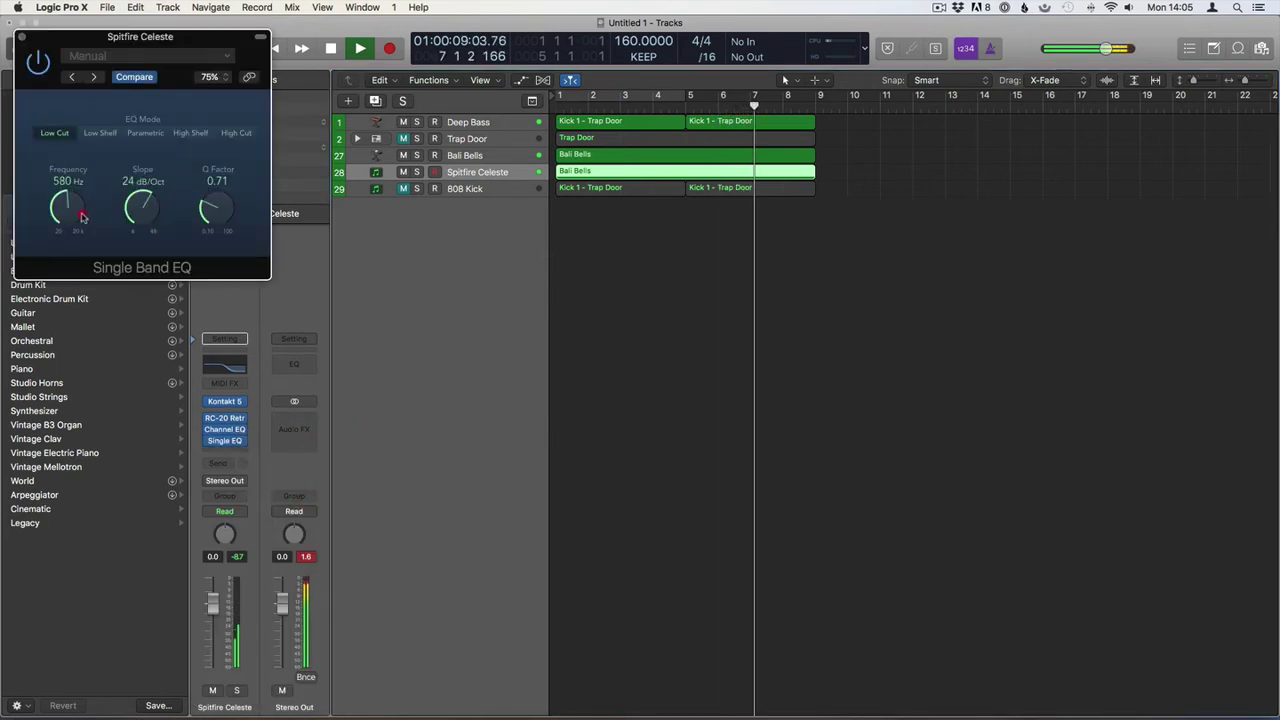
pyautogui.moveTo(83, 222); pyautogui.dragTo(82, 210)
pyautogui.click(23, 38)
# Delete all C1 notes from both Deep Bass regions in the Piano Roll, play the result, and close the editor
pyautogui.click(466, 124)
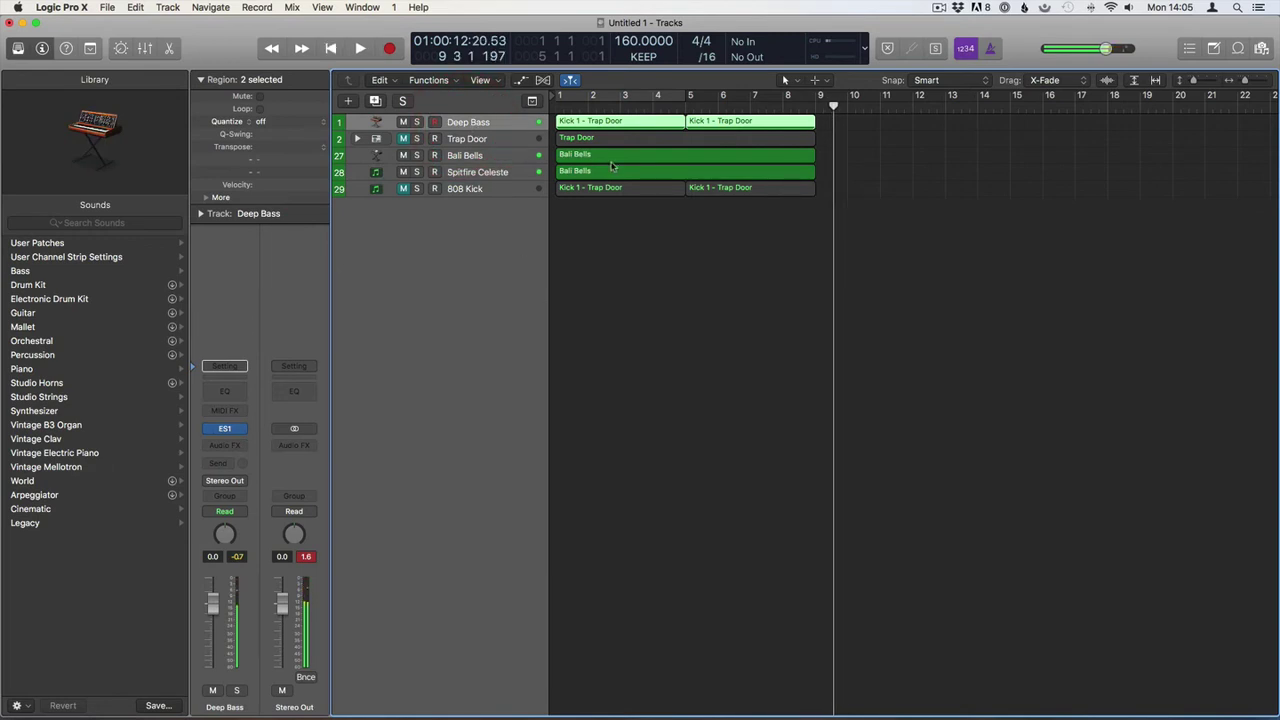
pyautogui.press('space')
pyautogui.doubleClick(600, 128)
pyautogui.press('z')
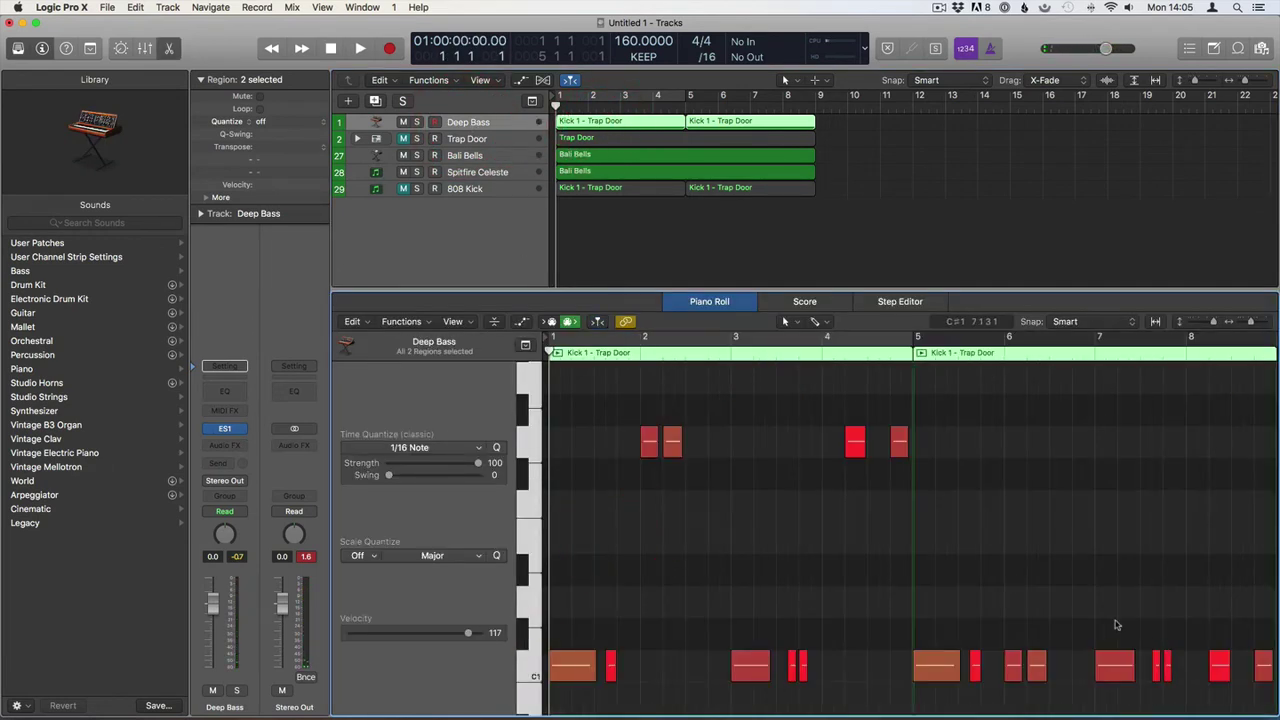
pyautogui.click(530, 671)
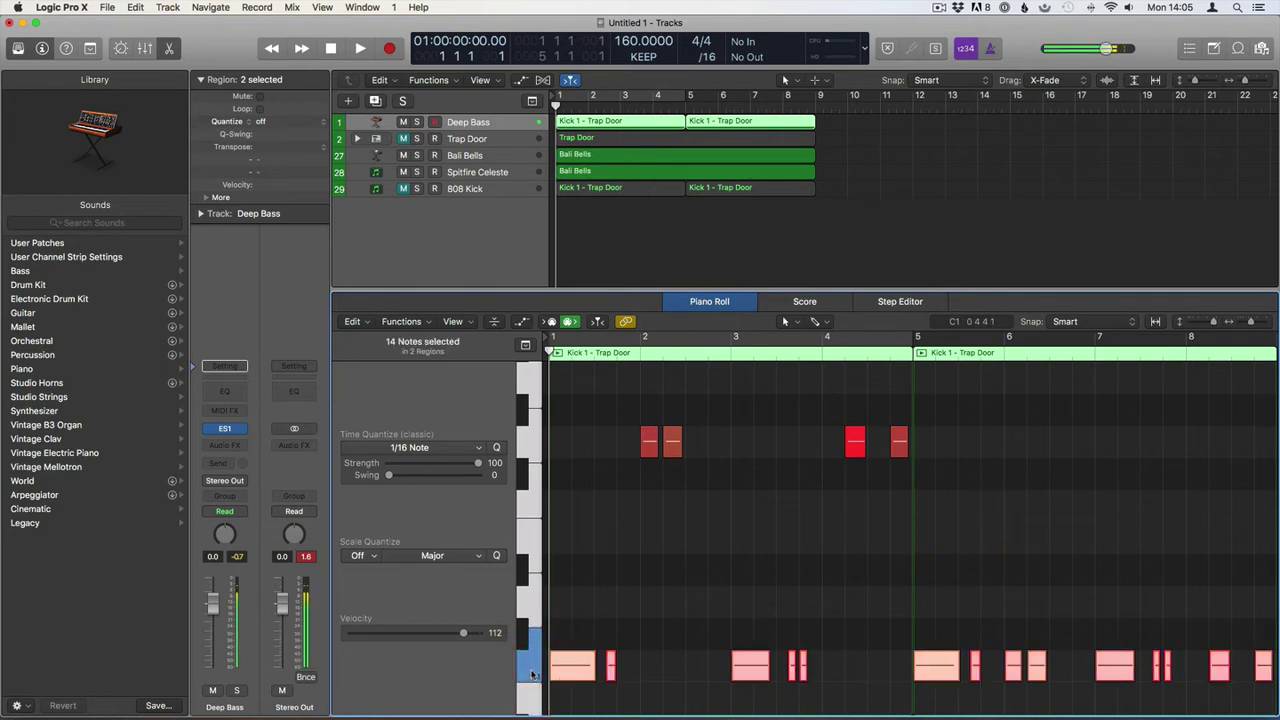
pyautogui.press('Delete')
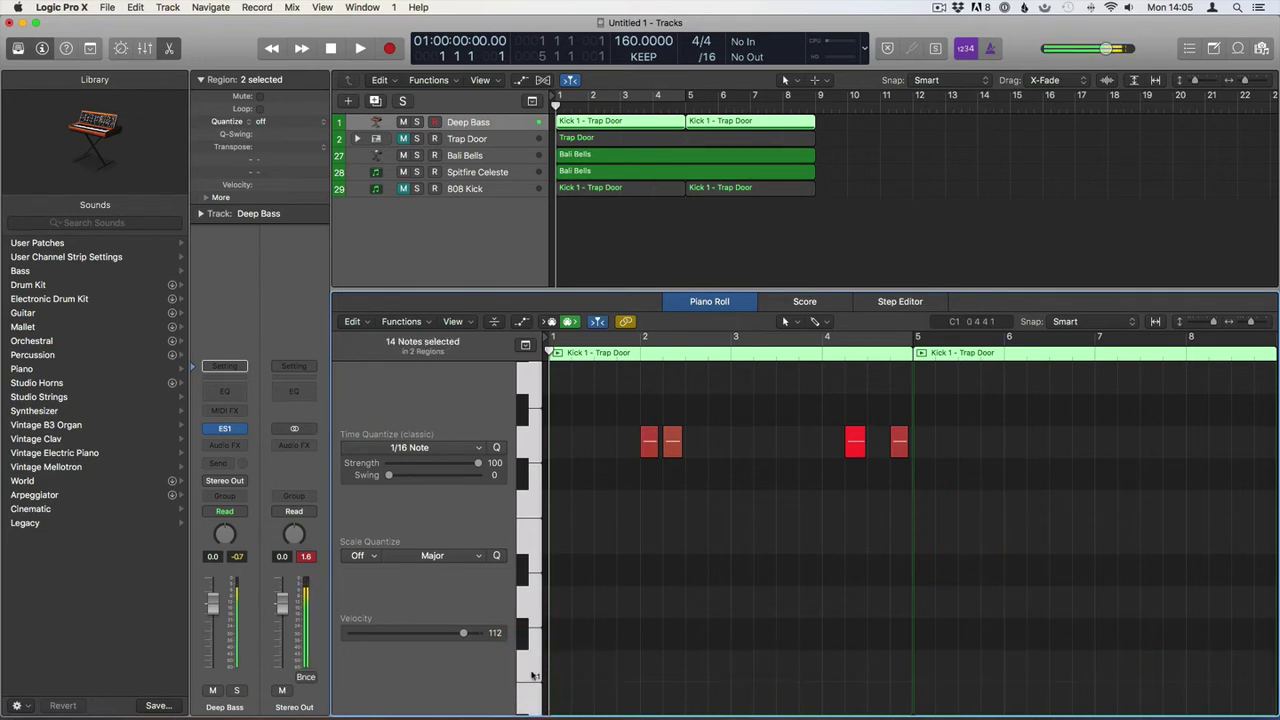
pyautogui.press('space')
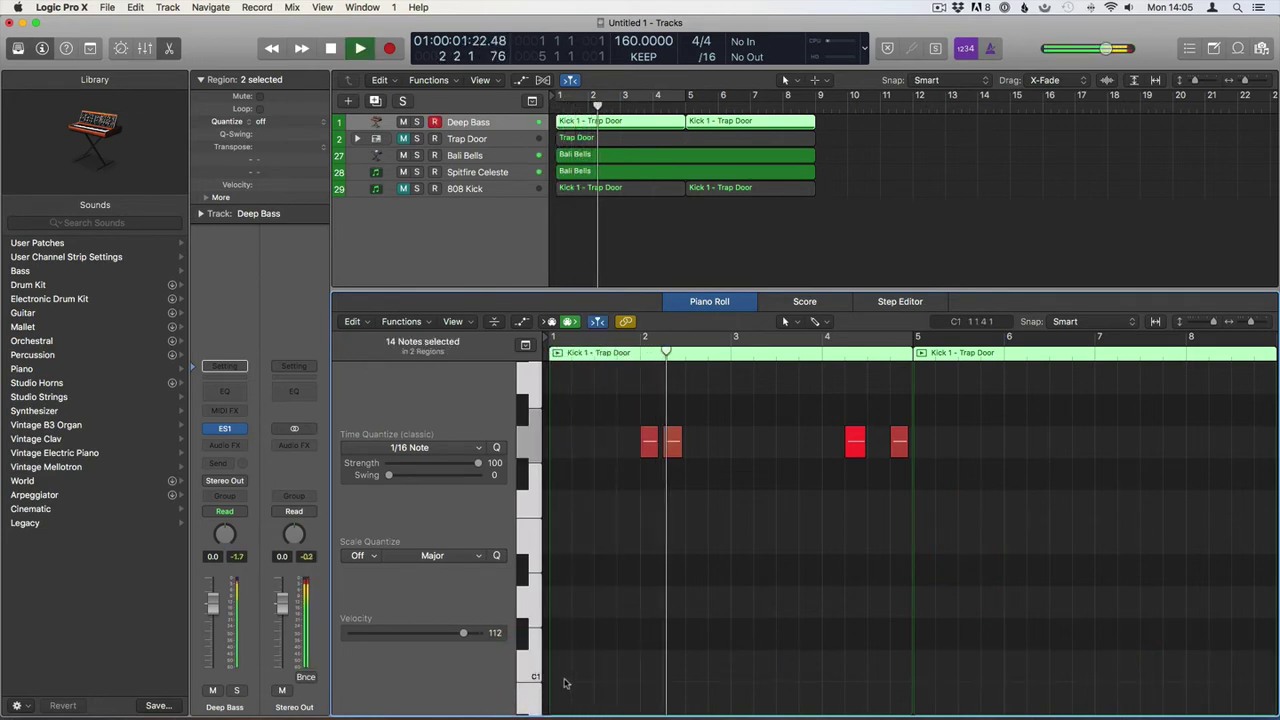
pyautogui.press('p')
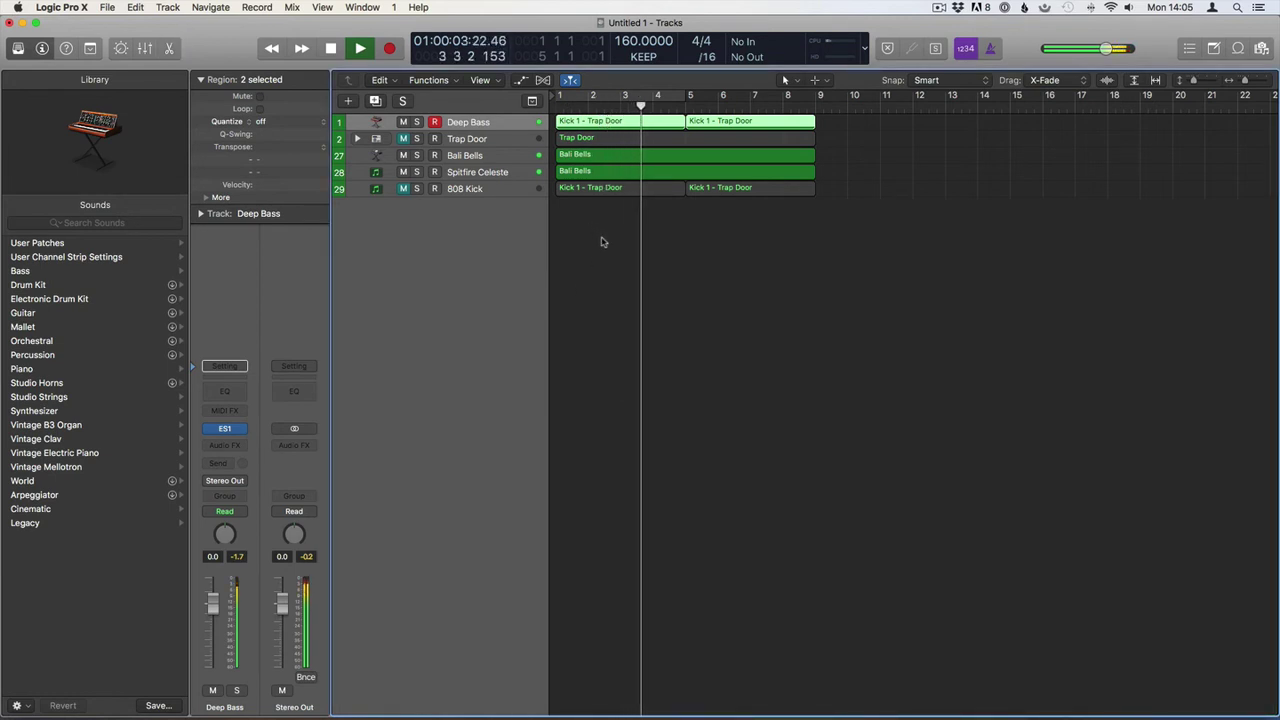
# Insert PSP VintageWarmer as Mono->Stereo on Deep Bass, choose the Mix First Aid 3 preset, and close the plug-in
pyautogui.click(572, 220)
pyautogui.click(466, 124)
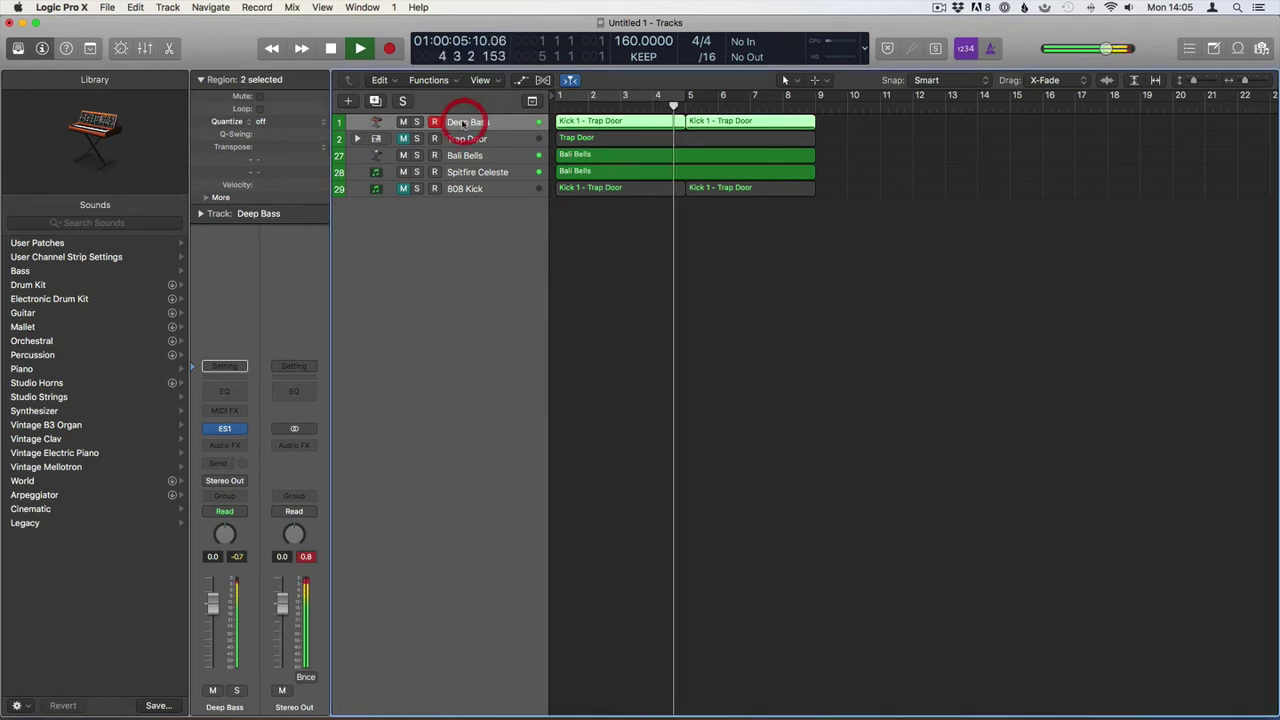
pyautogui.click(240, 446)
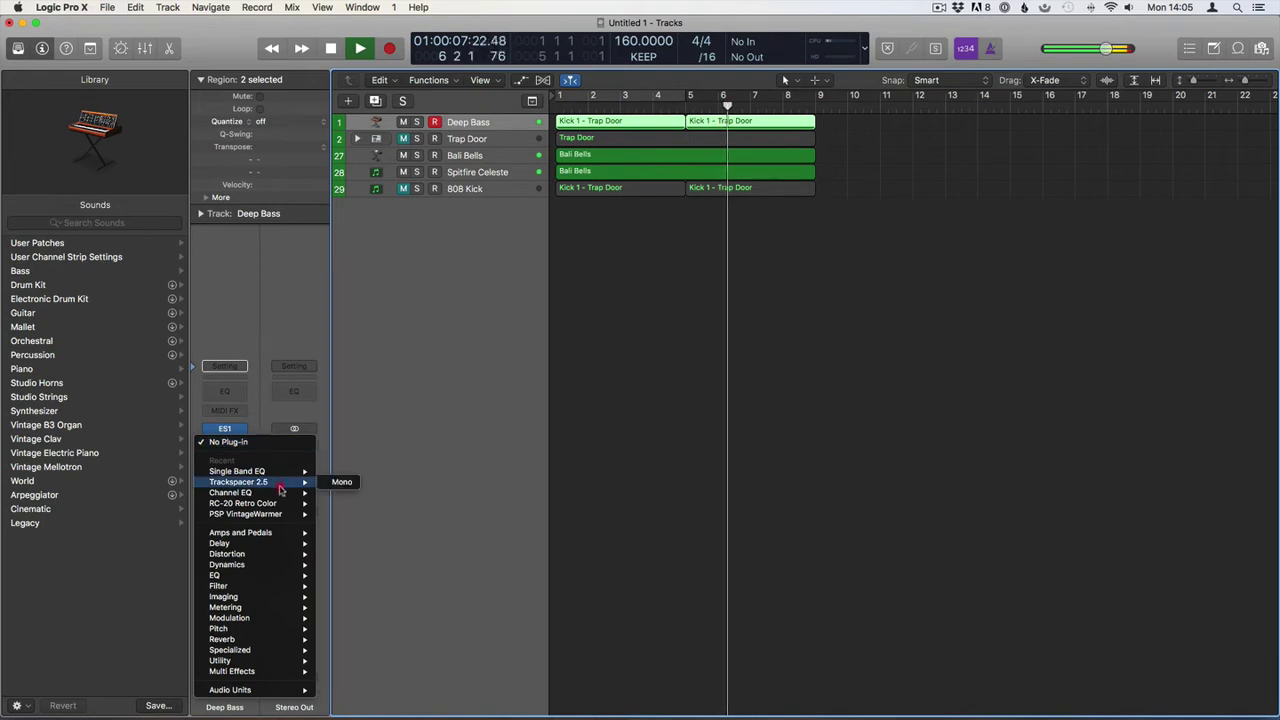
pyautogui.moveTo(274, 515)
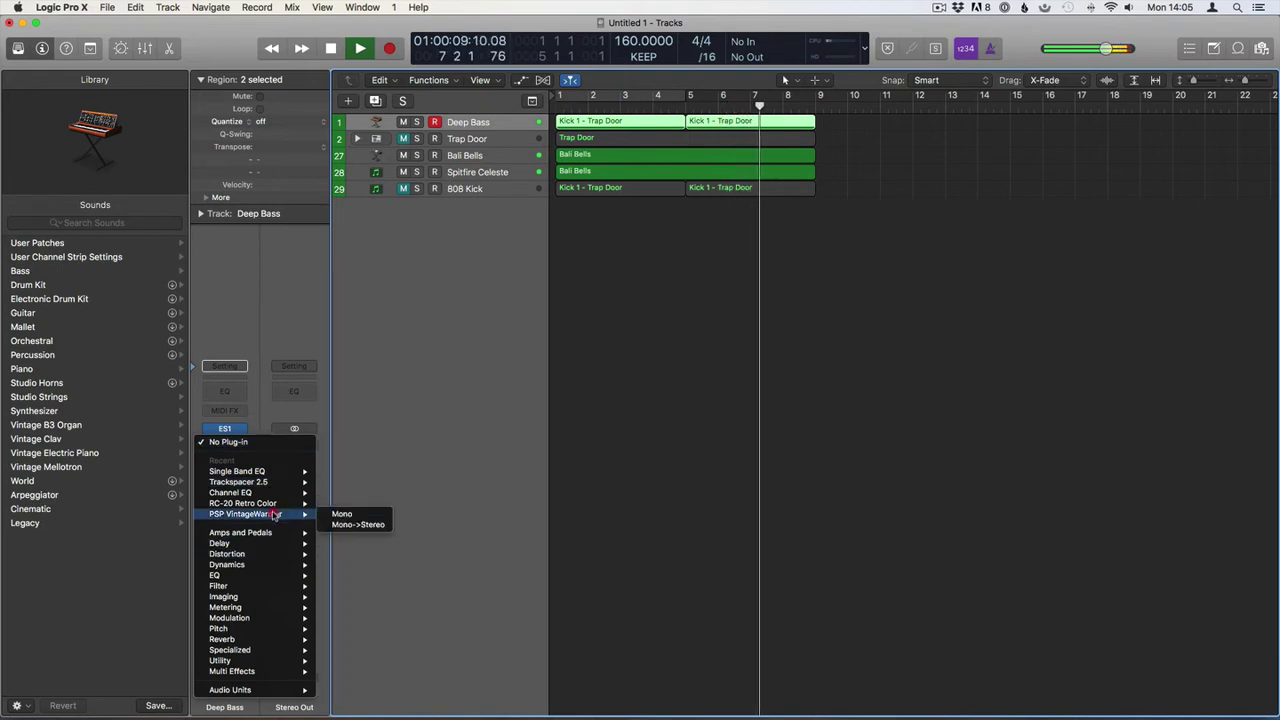
pyautogui.click(358, 524)
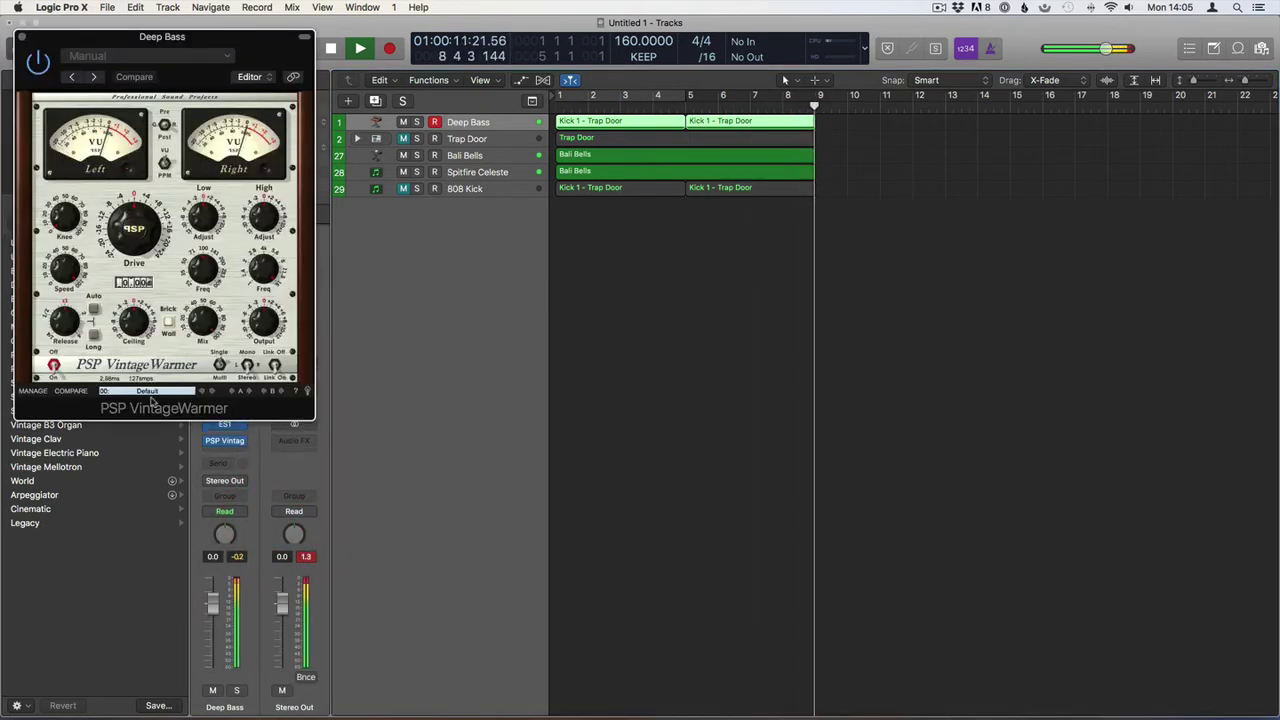
pyautogui.click(216, 391)
pyautogui.click(216, 391)
pyautogui.click(216, 391)
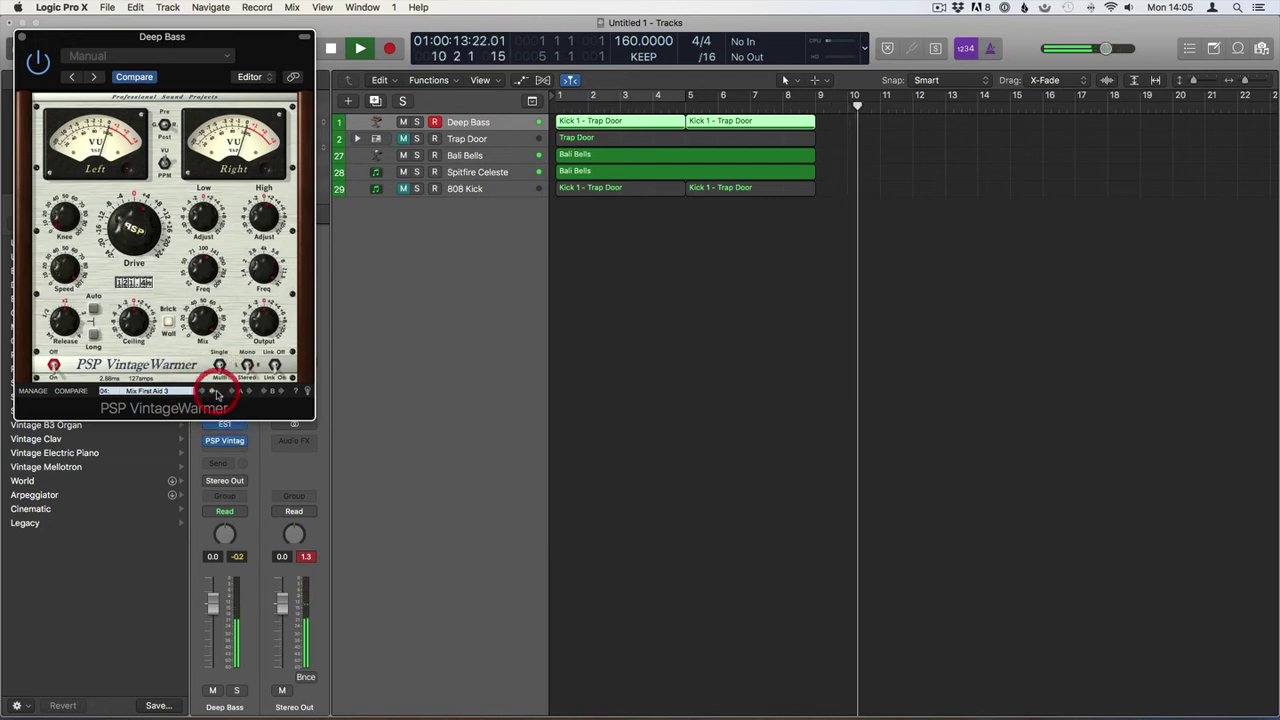
pyautogui.press('space')
pyautogui.click(22, 38)
# Replay from the beginning, lower the Deep Bass volume to -6.0 dB, and reset the Stereo Out peak level
pyautogui.press('Return')
pyautogui.press('space')
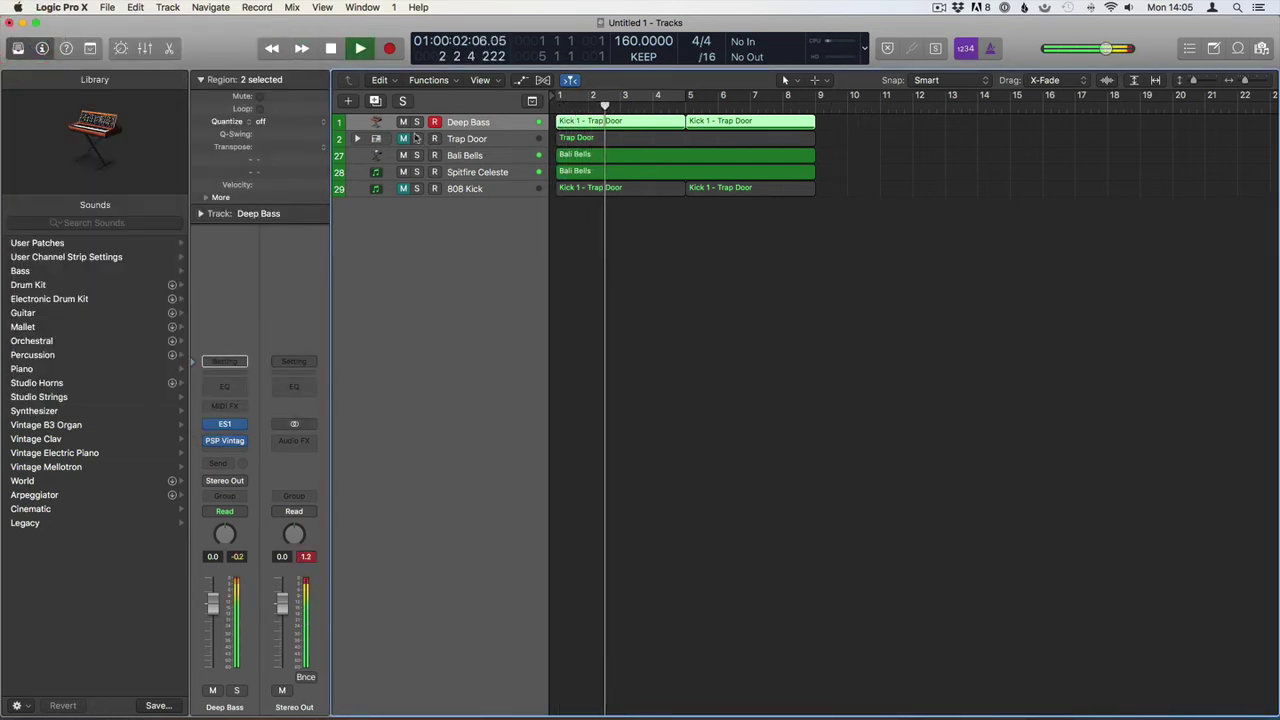
pyautogui.moveTo(211, 630); pyautogui.dragTo(212, 634)
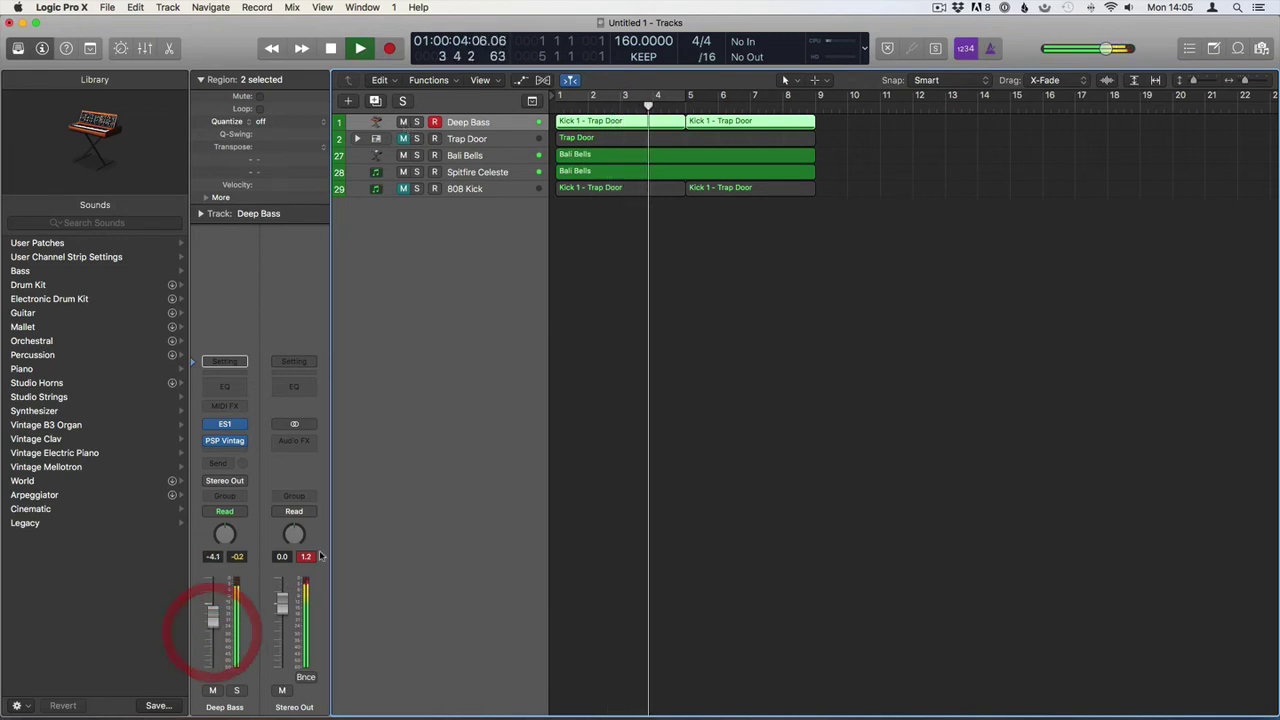
pyautogui.click(304, 557)
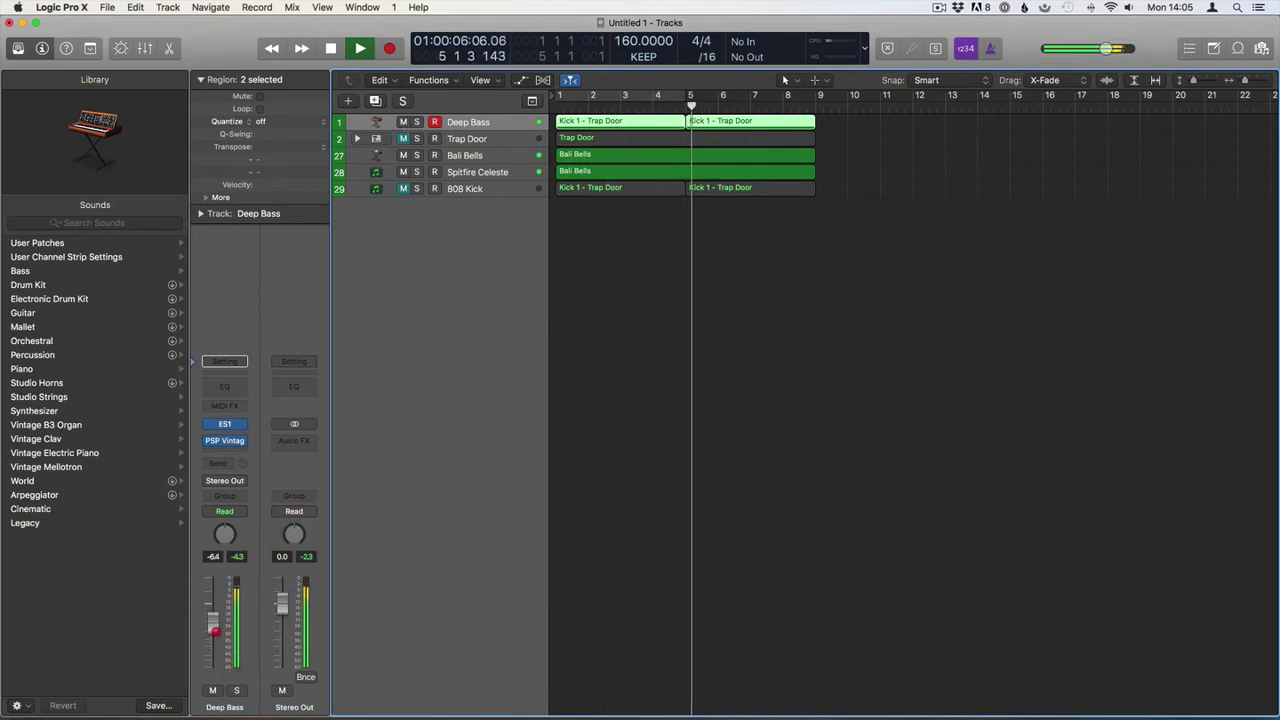
pyautogui.moveTo(212, 620); pyautogui.dragTo(212, 626)
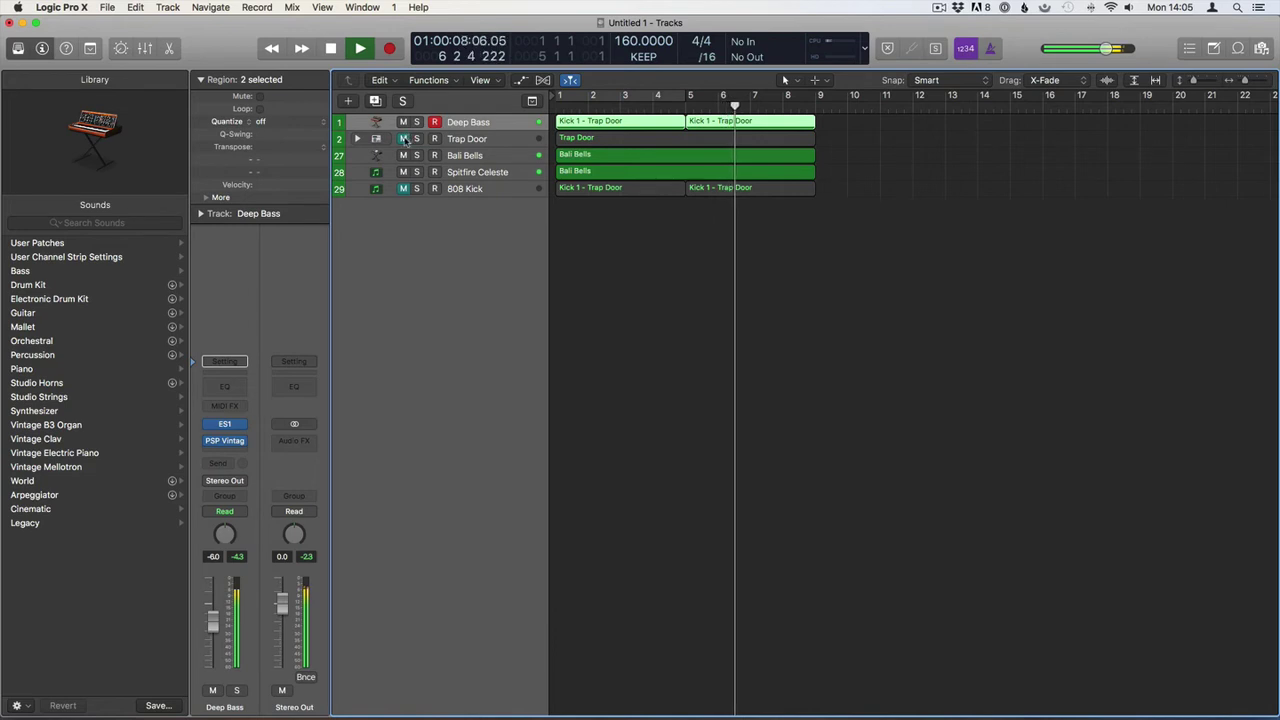
# Delete the second Deep Bass region and put a copy of the first region in its place at bar 5
pyautogui.click(857, 129)
pyautogui.click(745, 124)
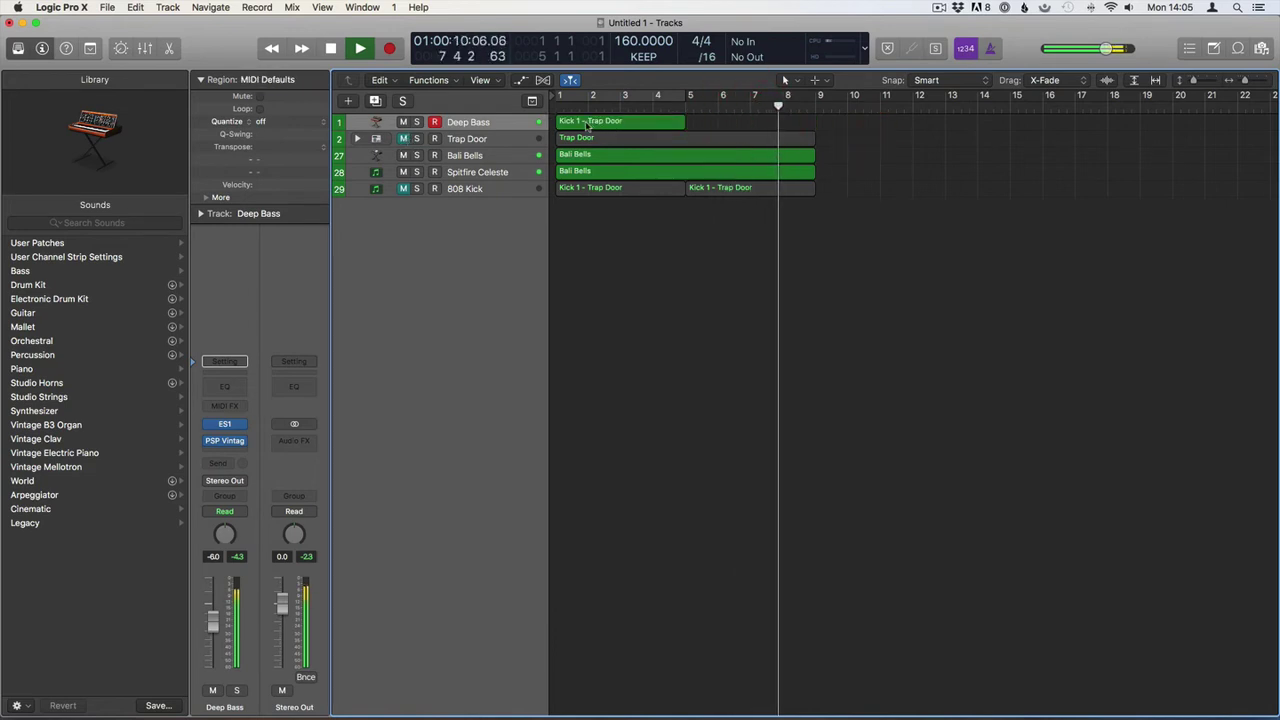
pyautogui.moveTo(745, 124); pyautogui.dragTo(620, 128)
pyautogui.click(890, 135)
# Unmute the Trap Door drum stack and play the mix from the beginning
pyautogui.press('Return')
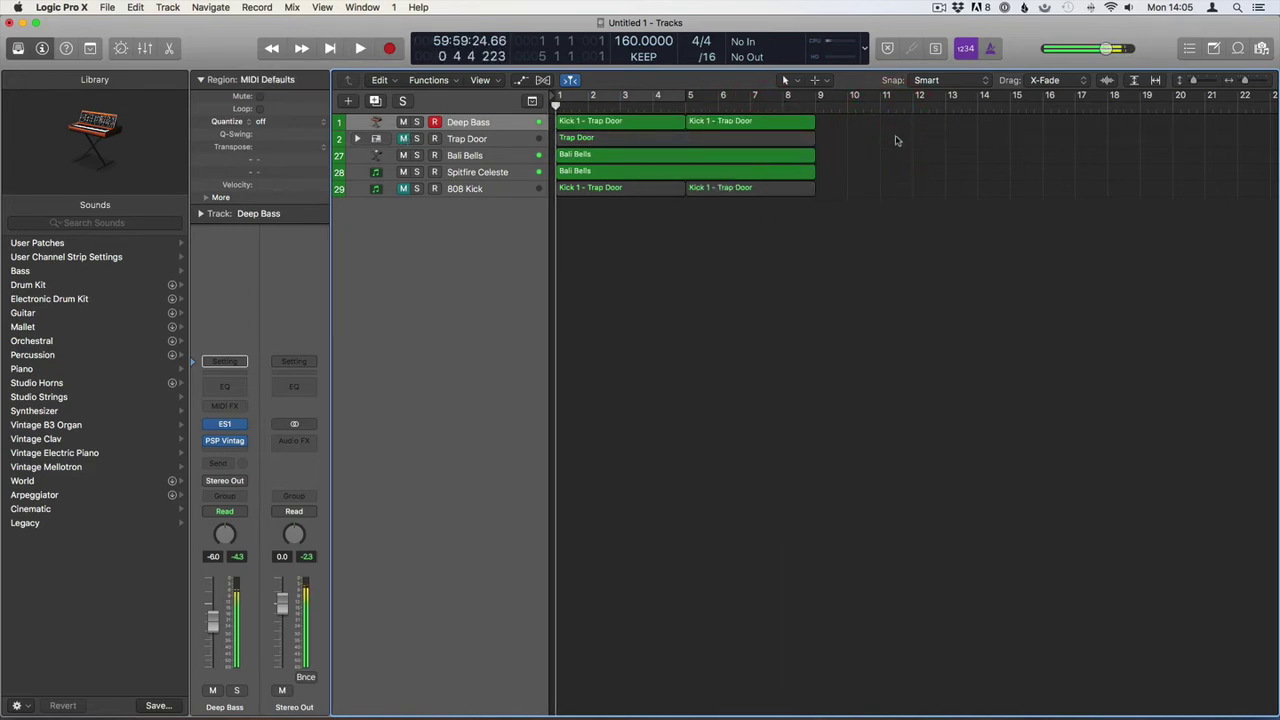
pyautogui.press('space')
pyautogui.click(403, 138)
pyautogui.press('space')
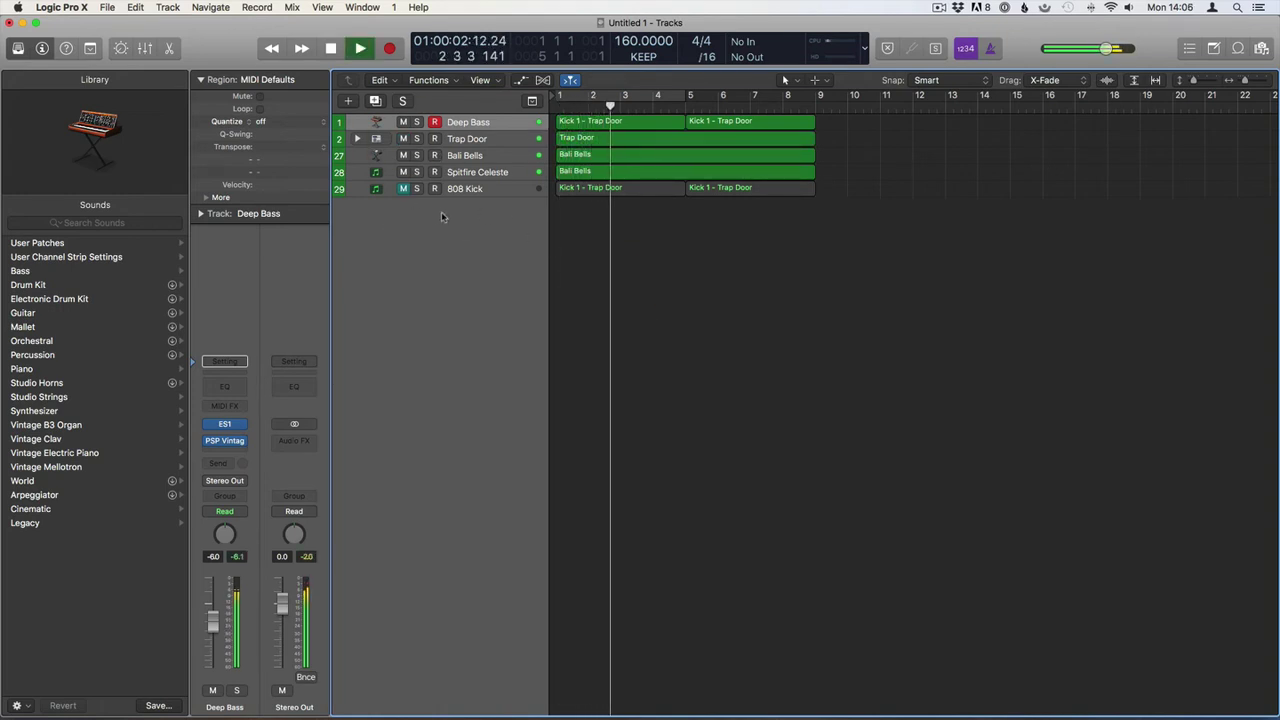
# Examine the drum tracks in the expanded Trap Door stack during playback, and collapse the stack
pyautogui.click(358, 141)
pyautogui.press('z')
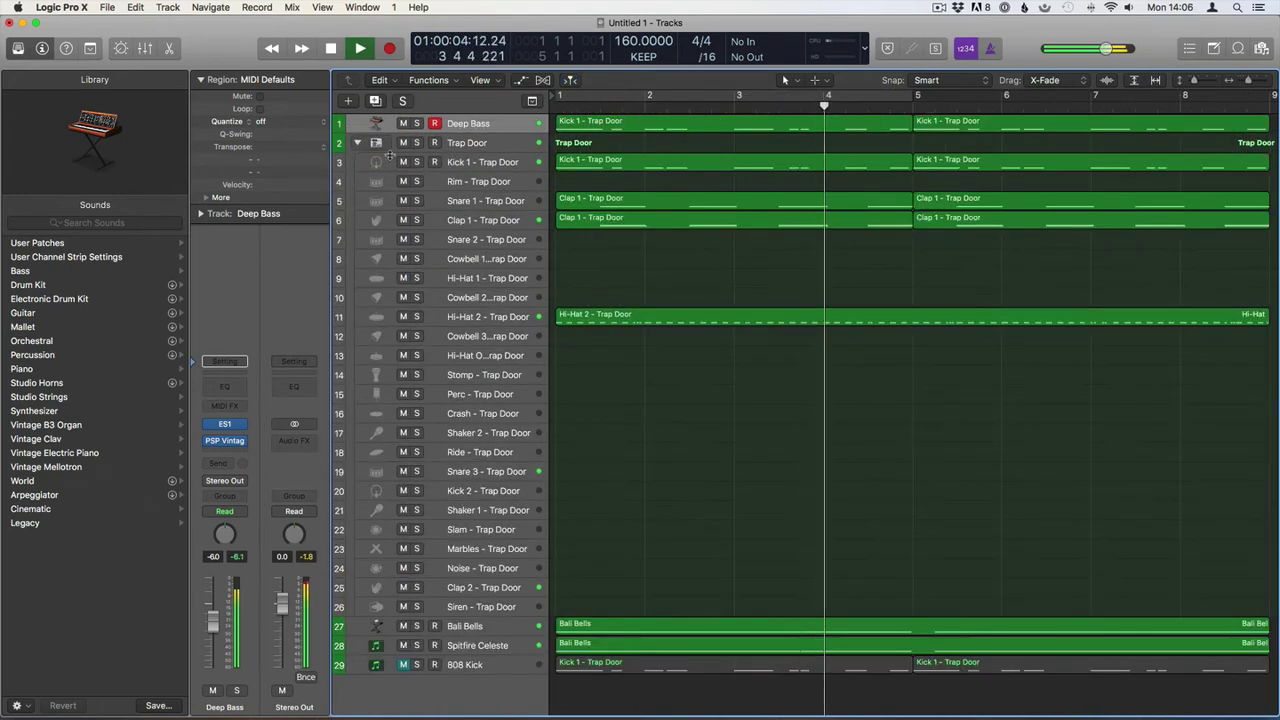
pyautogui.press('z')
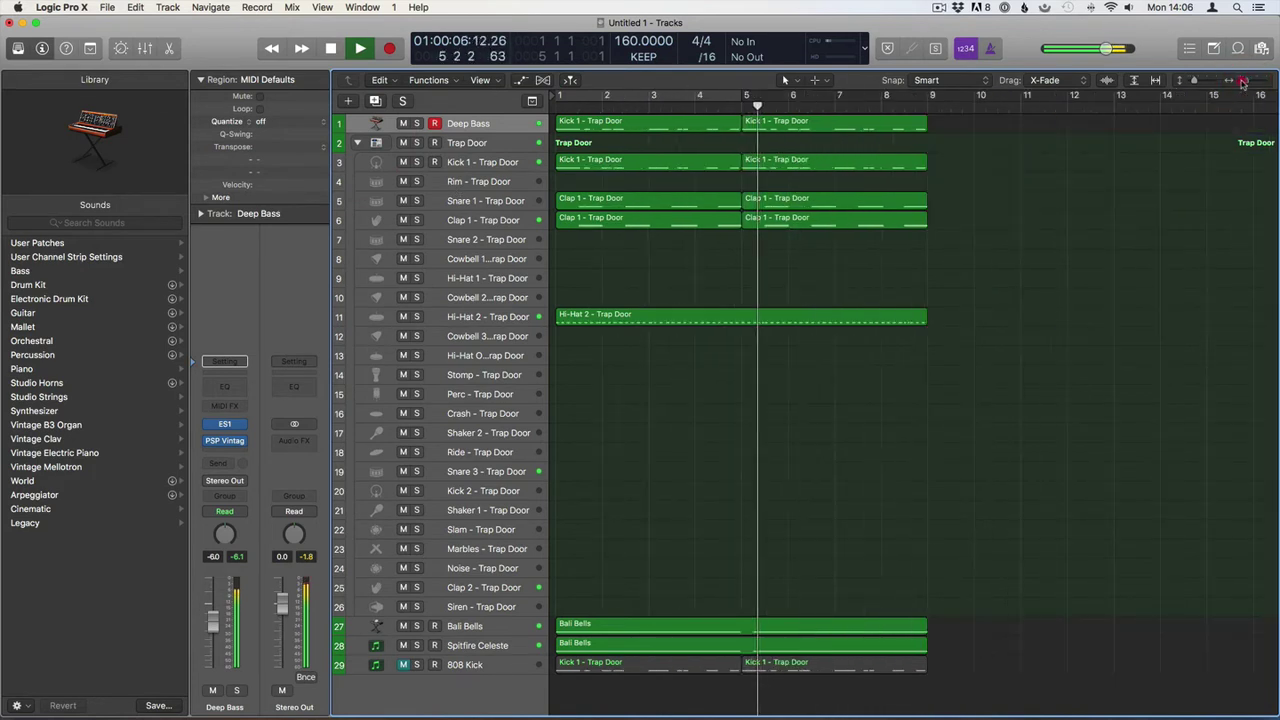
pyautogui.click(730, 145)
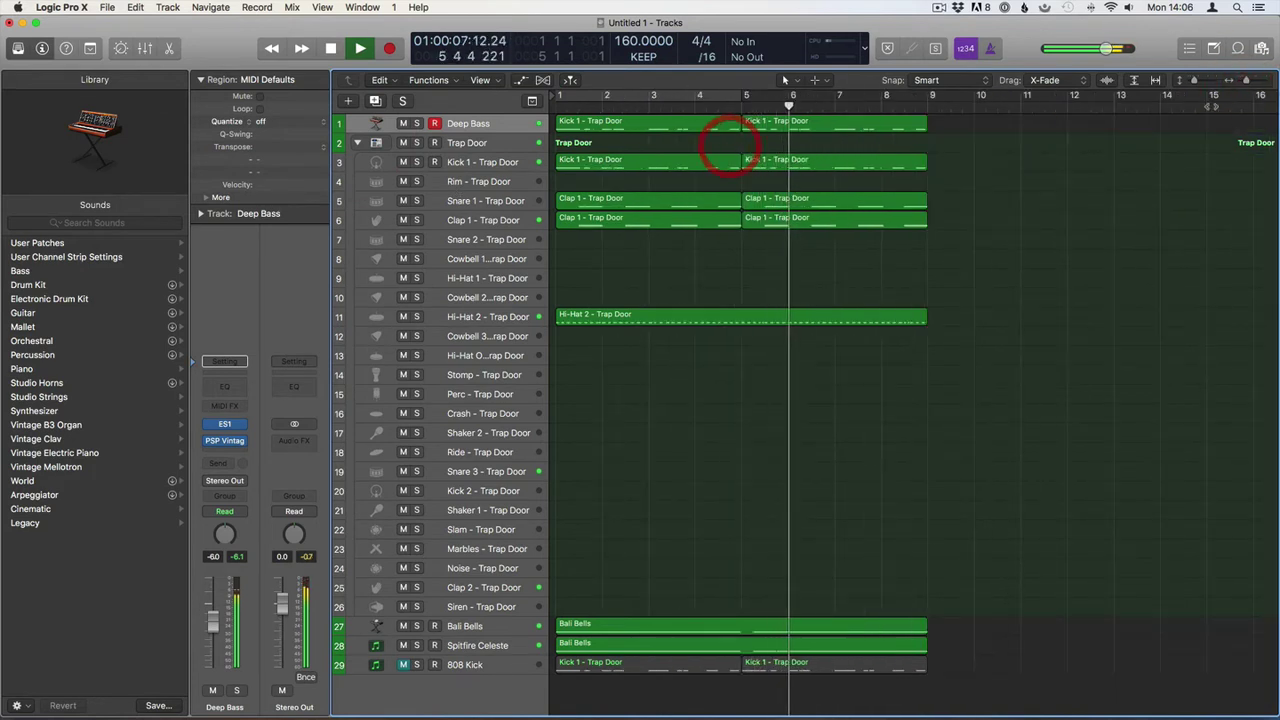
pyautogui.click(1191, 82)
pyautogui.click(1191, 82)
pyautogui.click(1191, 82)
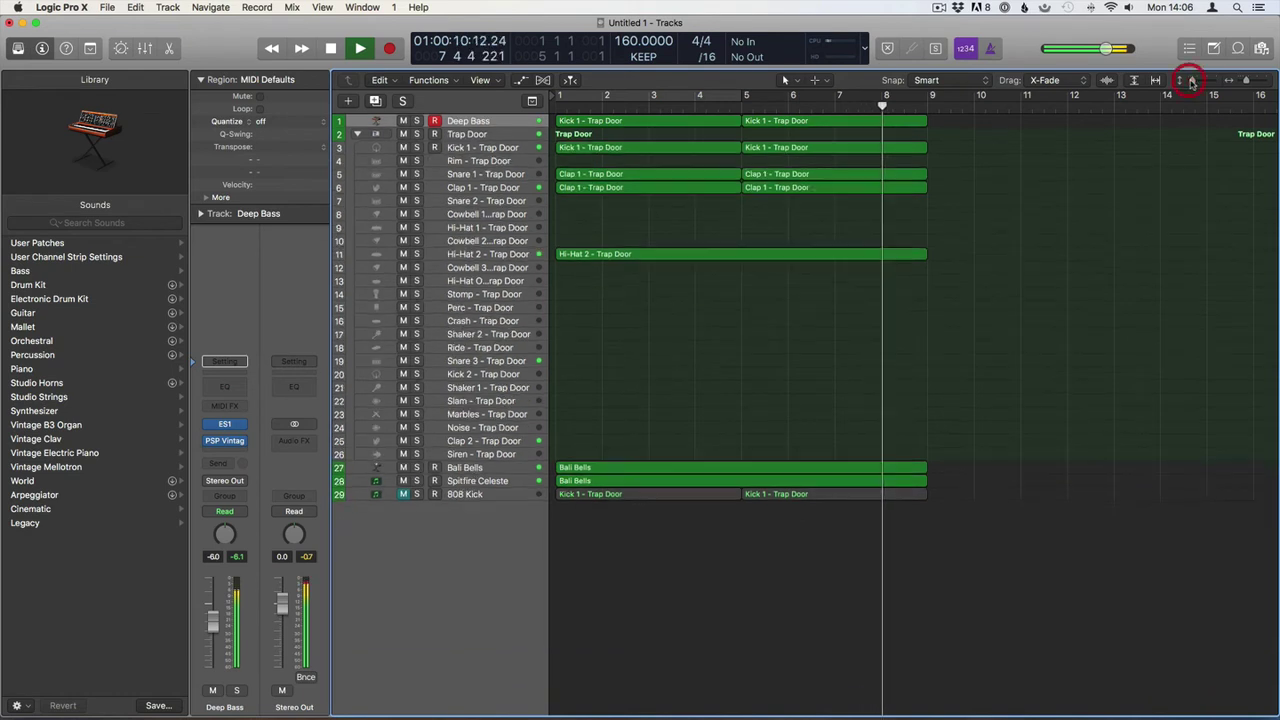
pyautogui.click(986, 260)
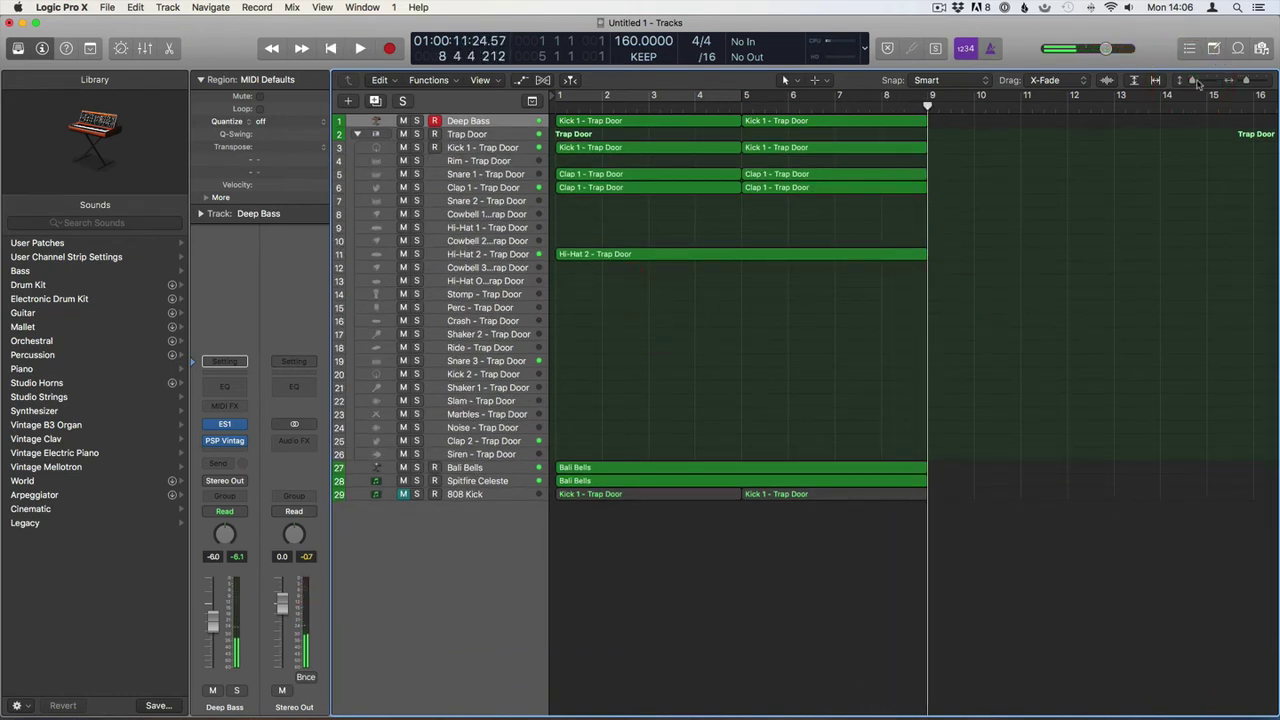
pyautogui.moveTo(1190, 84); pyautogui.dragTo(1171, 80)
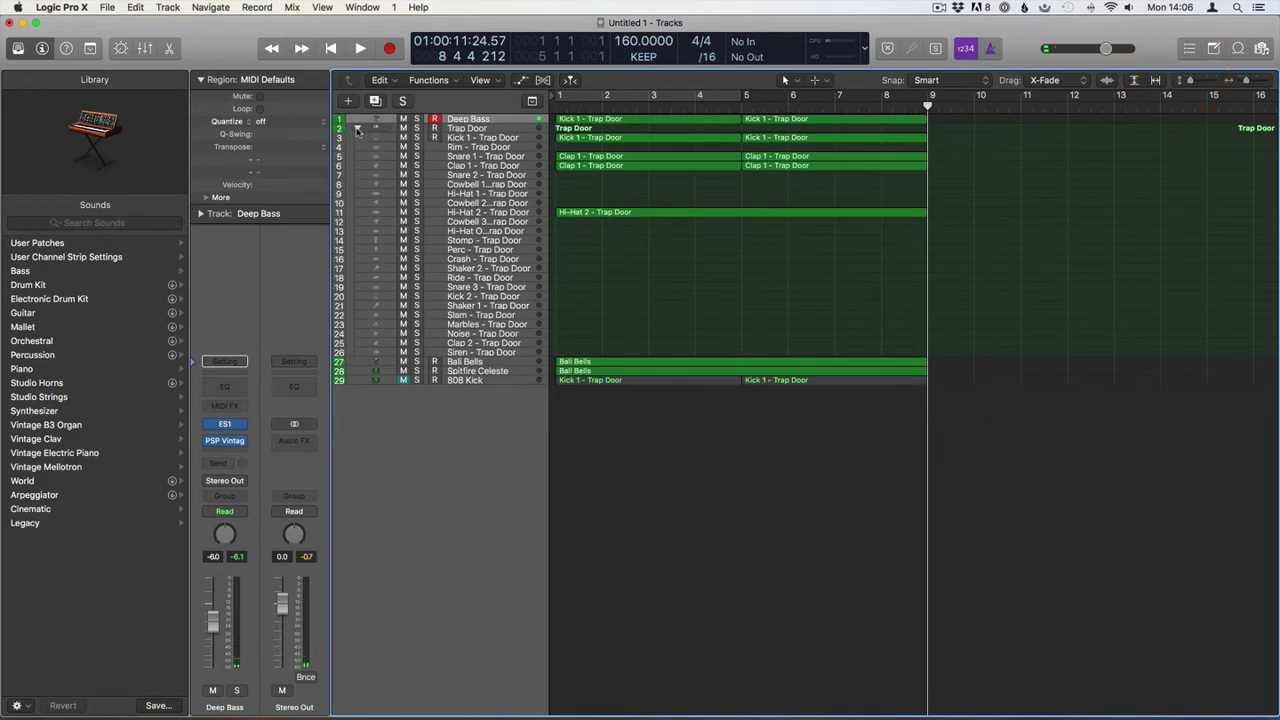
pyautogui.click(357, 129)
# Create a new Kontakt 5 instrument track and load the Hi Spic Uni patch from the 00 Metropolis ARK strings
pyautogui.doubleClick(467, 195)
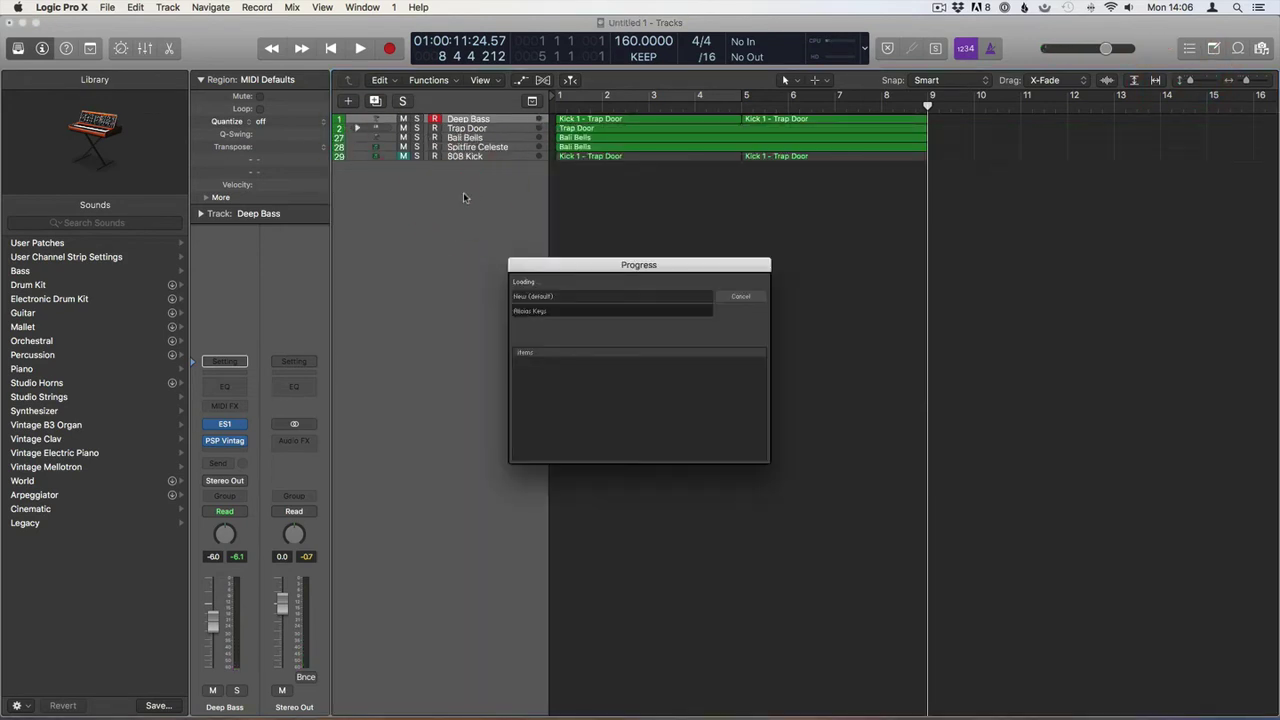
pyautogui.click(219, 429)
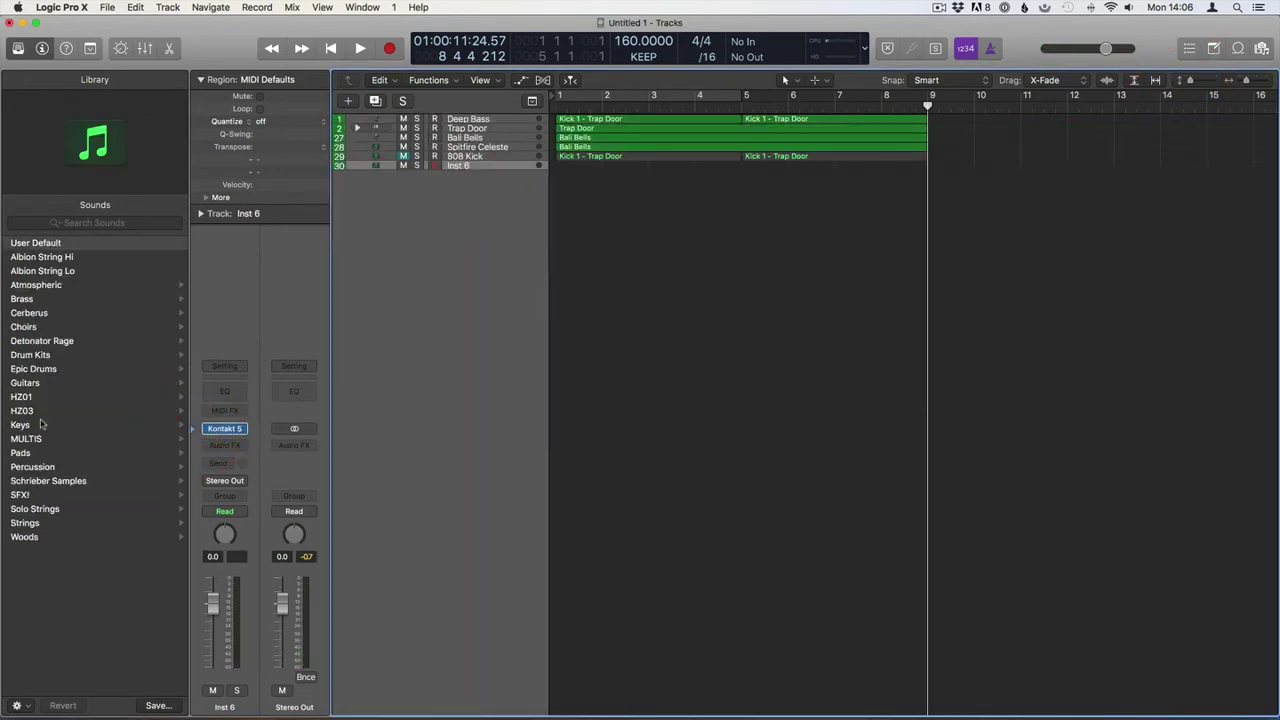
pyautogui.click(44, 524)
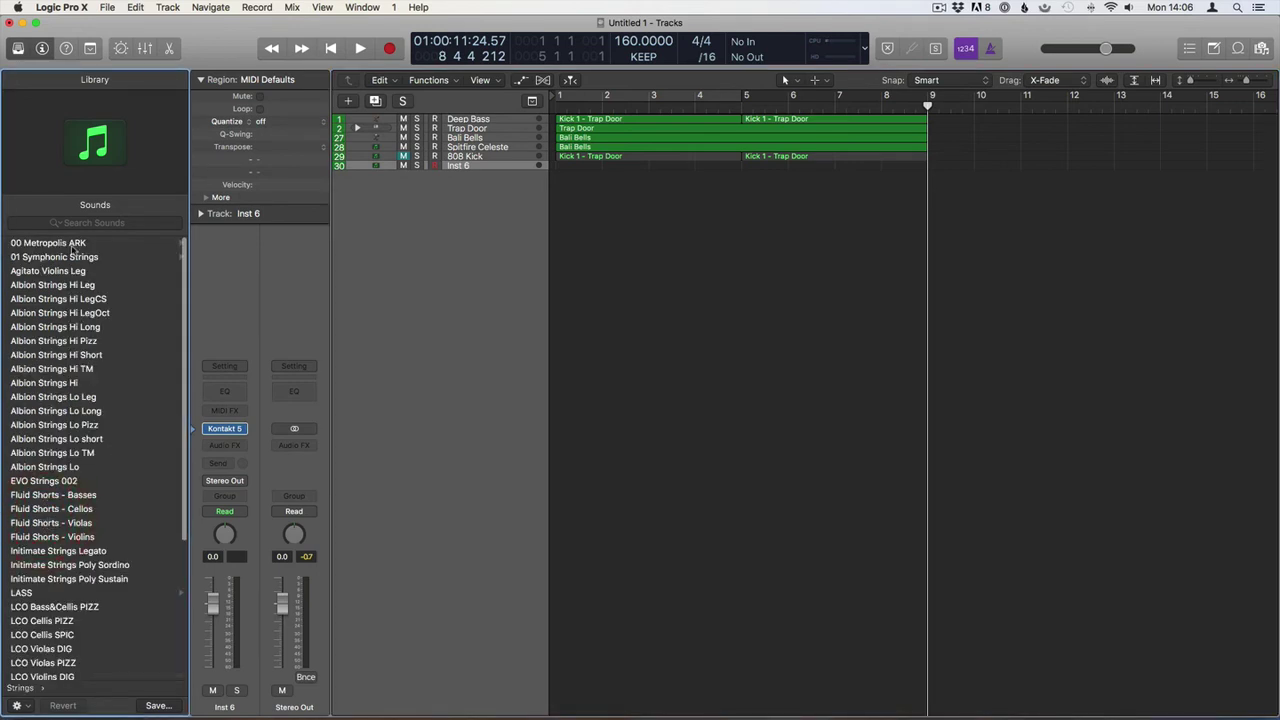
pyautogui.click(70, 248)
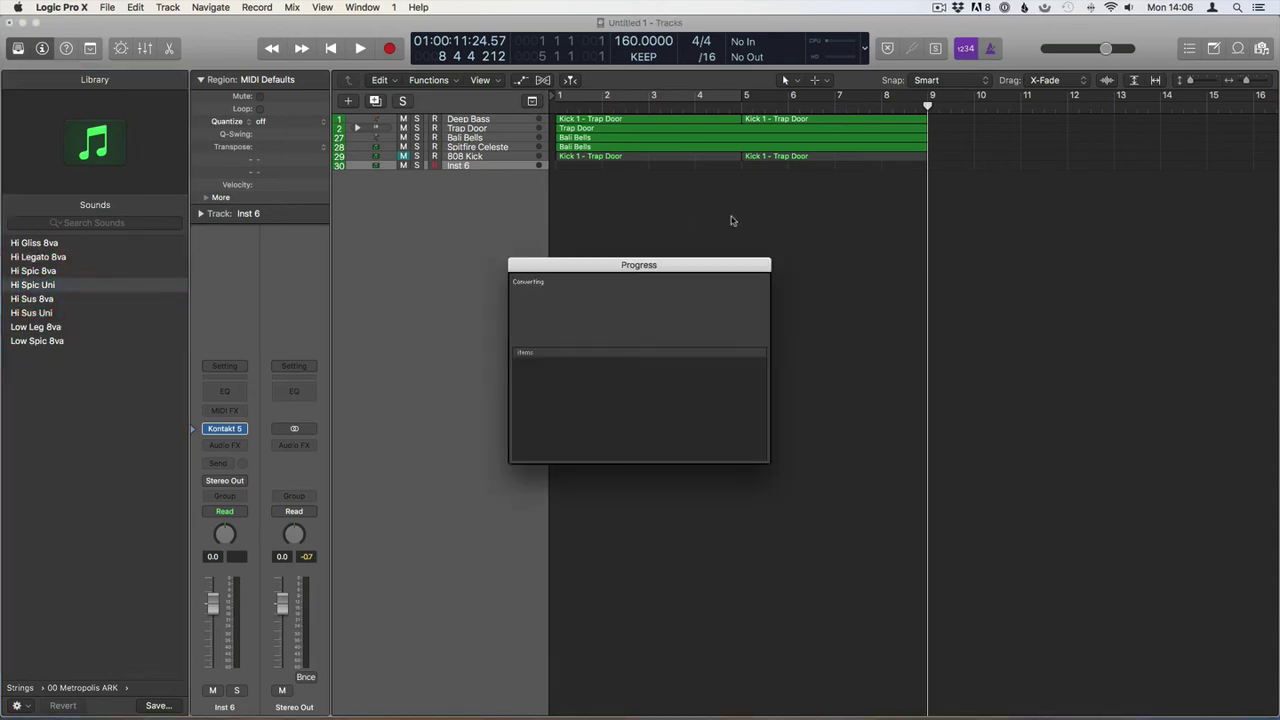
# Record a spiccato string part on the Hi Spic Uni track across bars 1 to 4
pyautogui.press('Return')
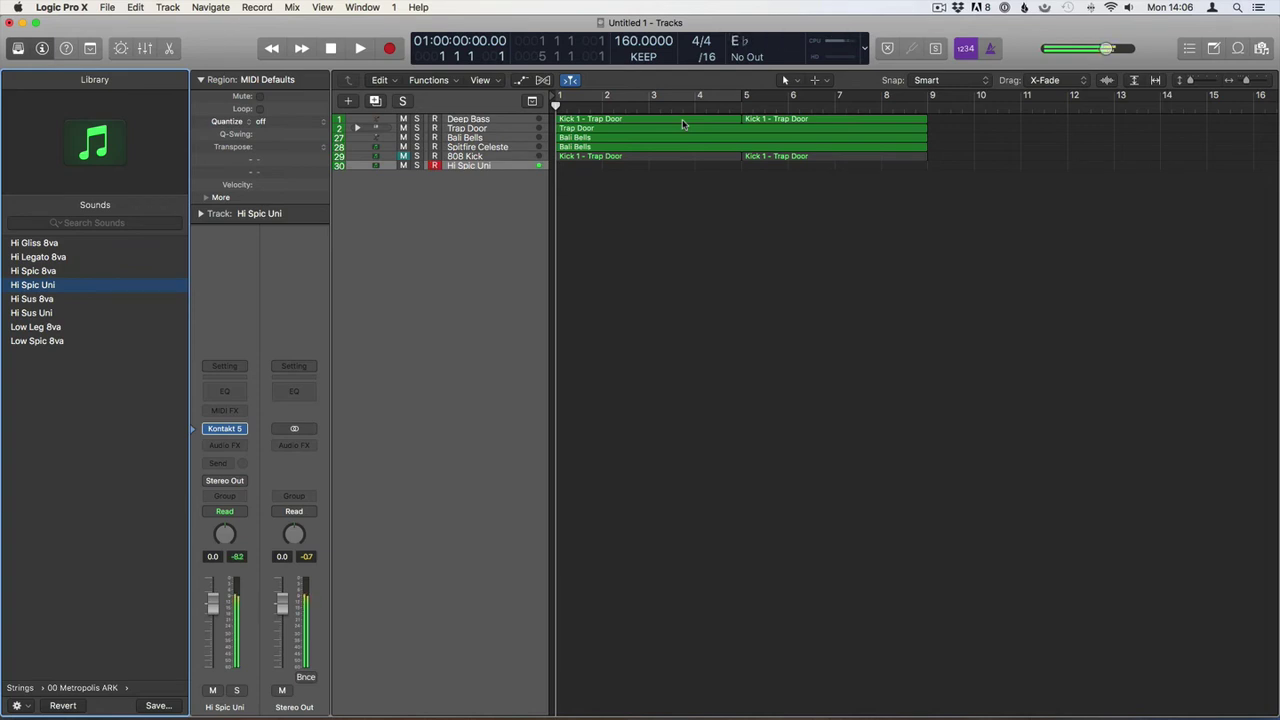
pyautogui.press('r')
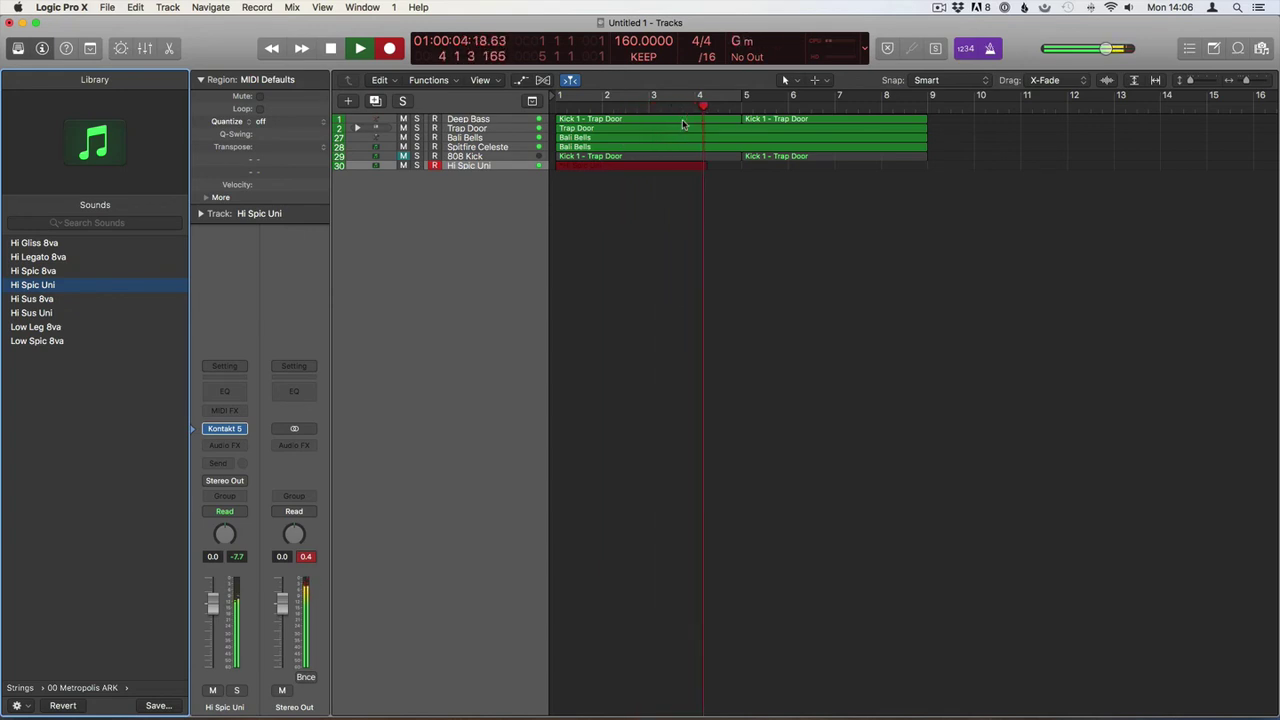
pyautogui.press('space')
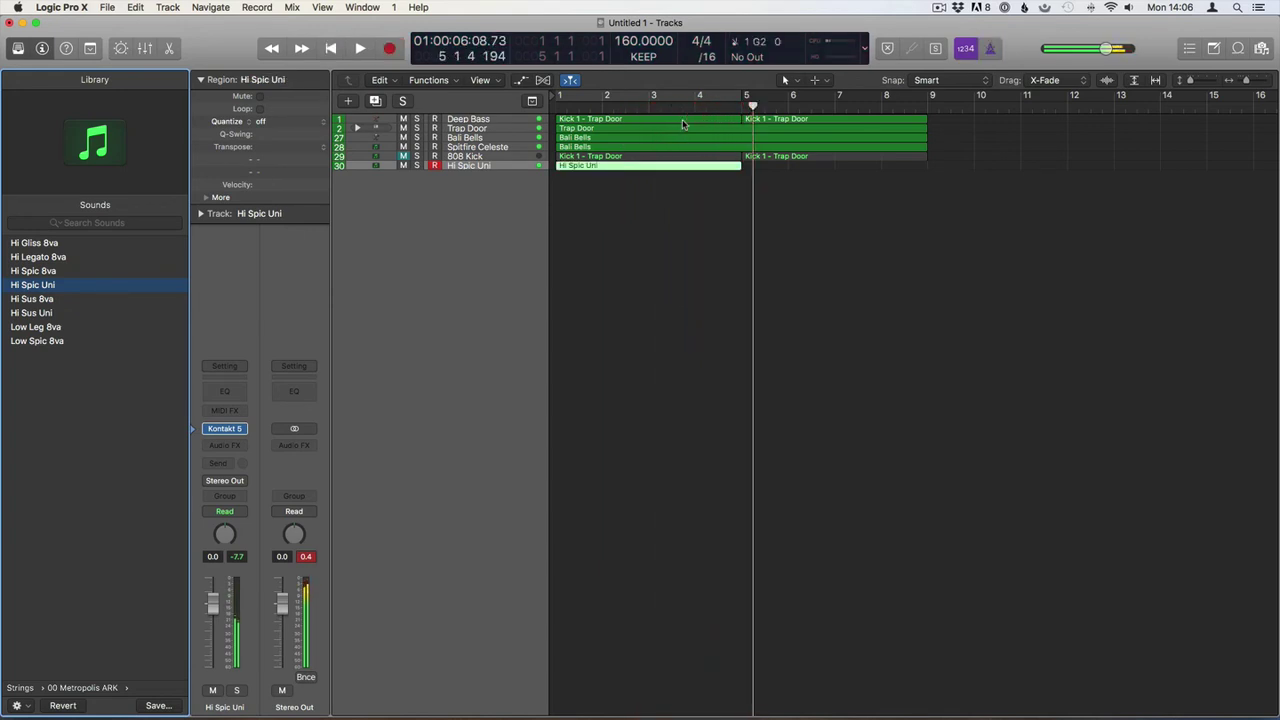
# Quantize the recorded Hi Spic Uni notes to 1/16 notes and play the result from the beginning
pyautogui.doubleClick(614, 166)
pyautogui.click(737, 560)
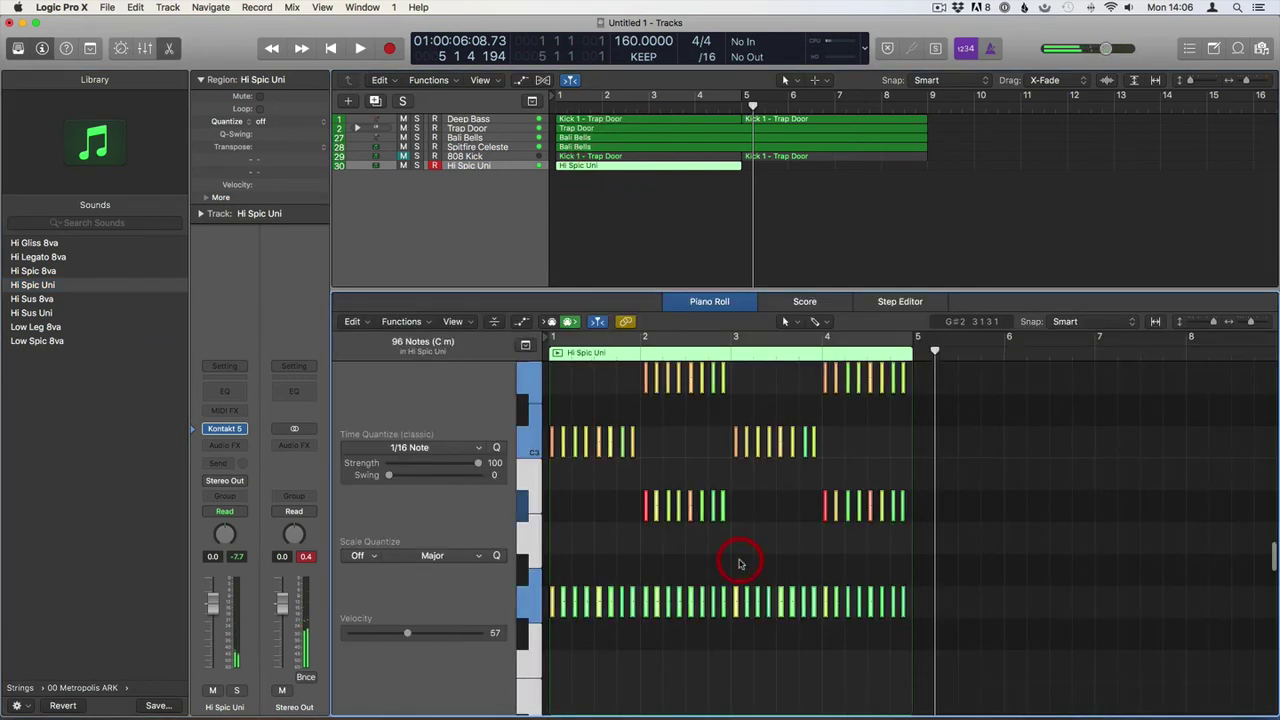
pyautogui.press('Return')
pyautogui.press('space')
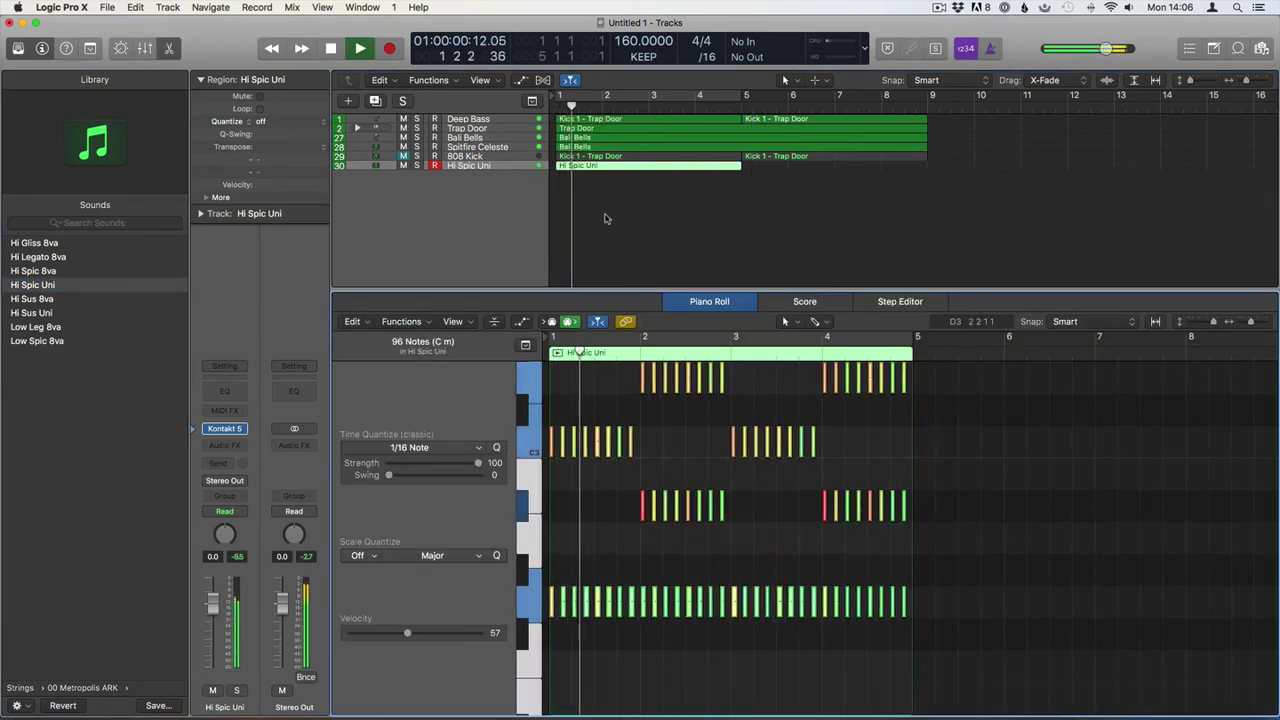
# Lower the Hi Spic Uni track volume to -5.1 dB during playback
pyautogui.press('p')
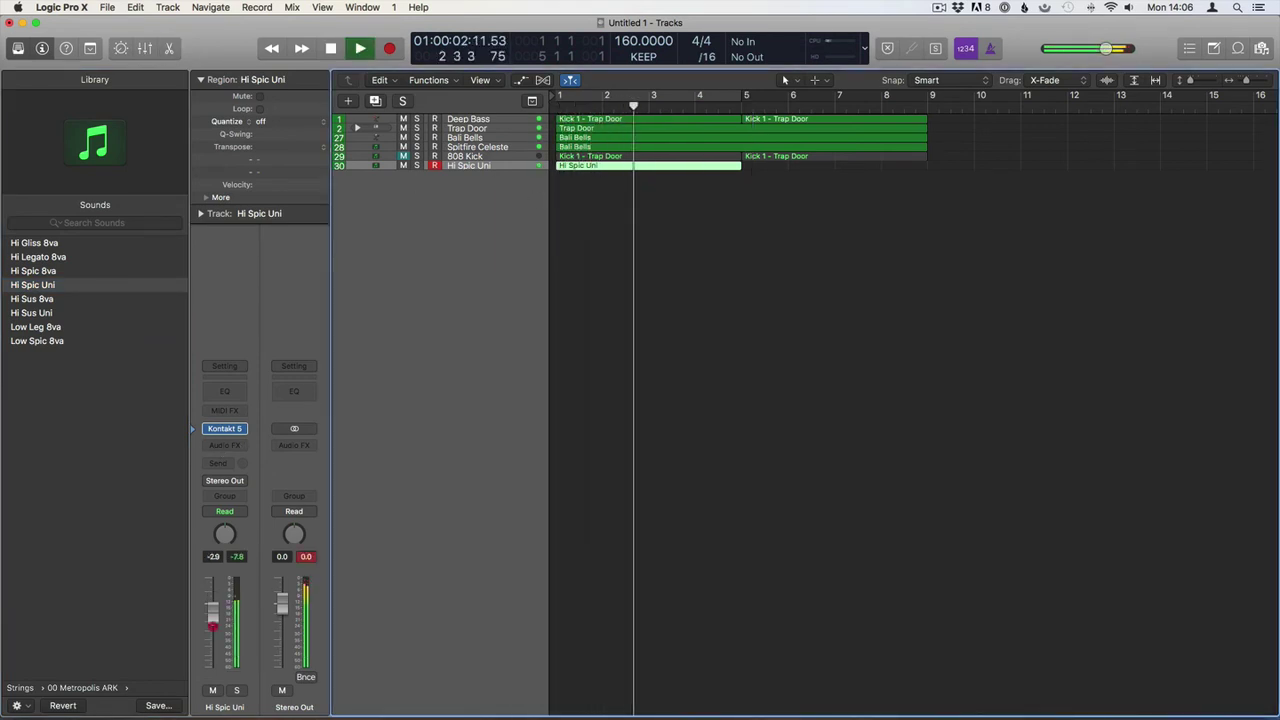
pyautogui.moveTo(212, 625); pyautogui.dragTo(213, 636)
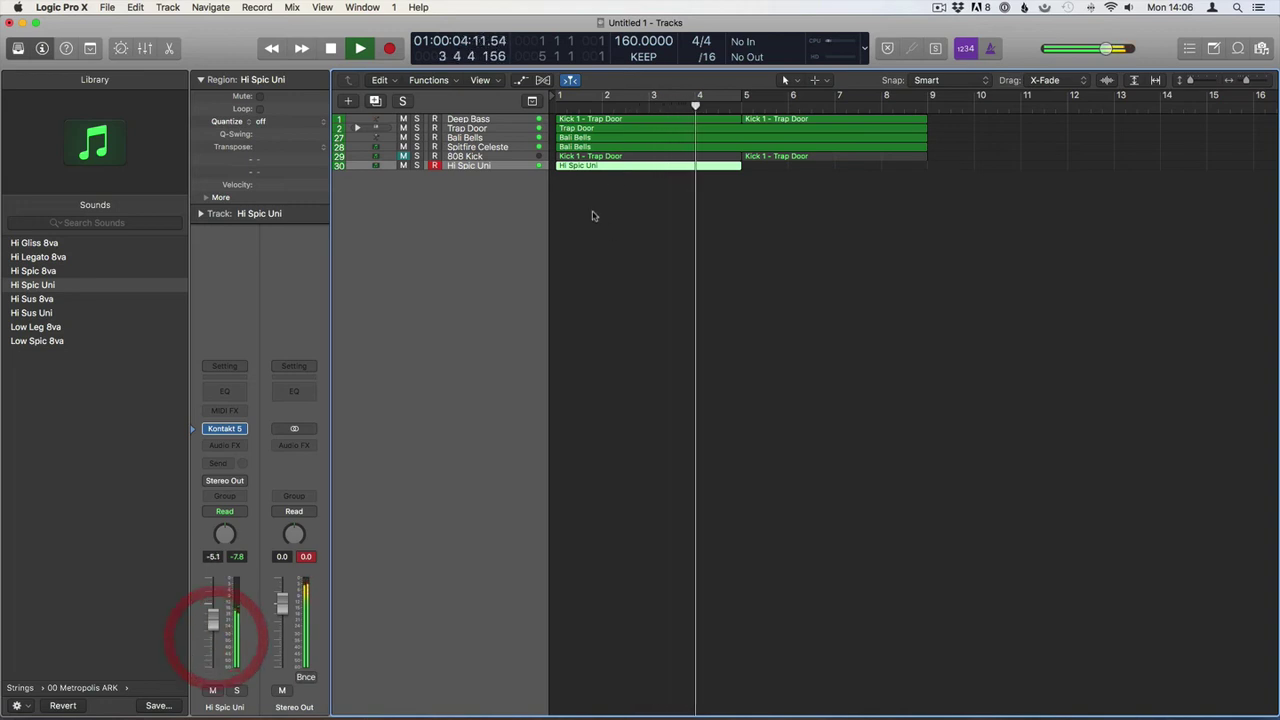
pyautogui.click(593, 212)
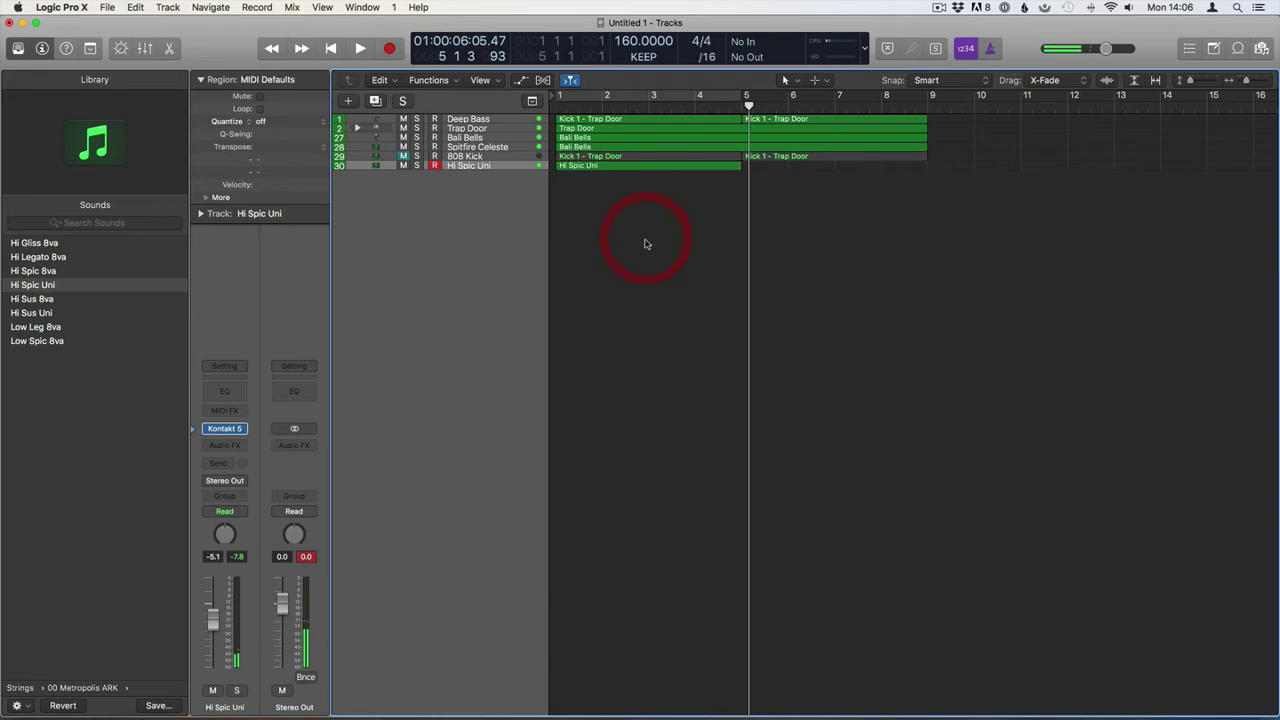
# Isolate the drums by muting Hi Spic Uni, Bali Bells, Spitfire Celeste and Deep Bass while playing from the beginning
pyautogui.press('z')
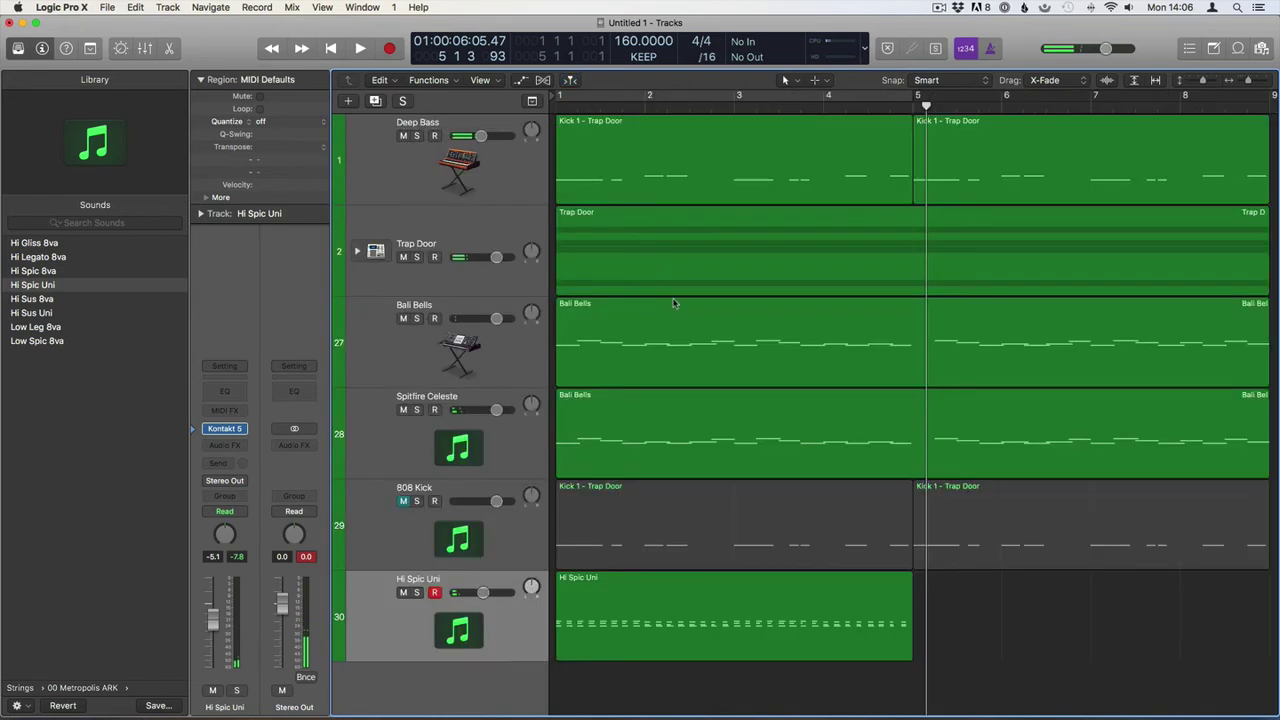
pyautogui.click(403, 593)
pyautogui.moveTo(403, 320); pyautogui.dragTo(401, 398)
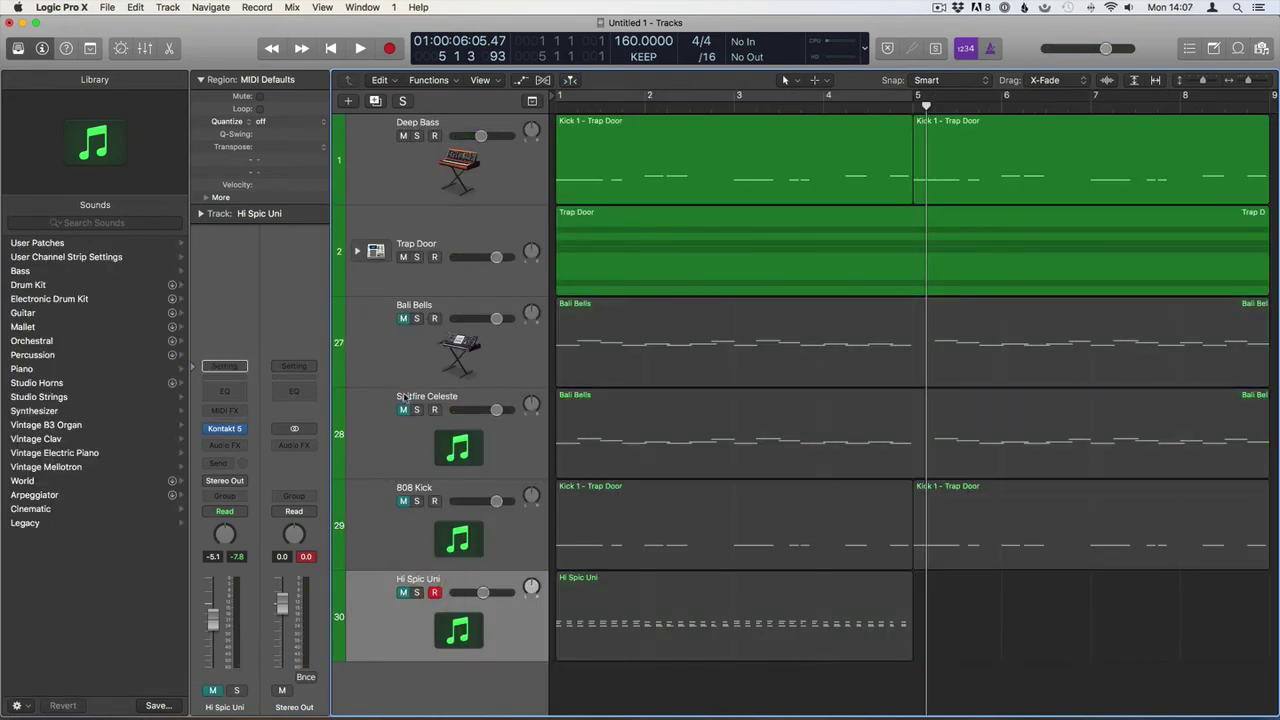
pyautogui.press('Return')
pyautogui.press('space')
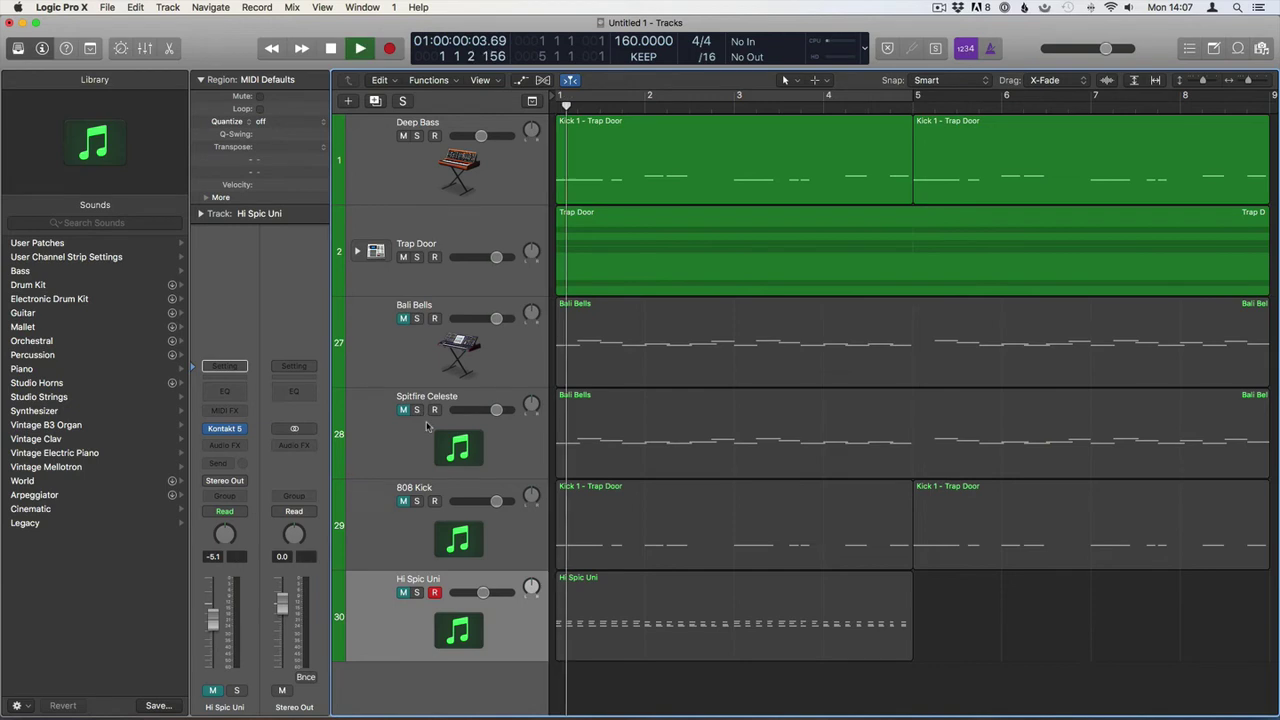
pyautogui.click(1245, 84)
pyautogui.click(1234, 80)
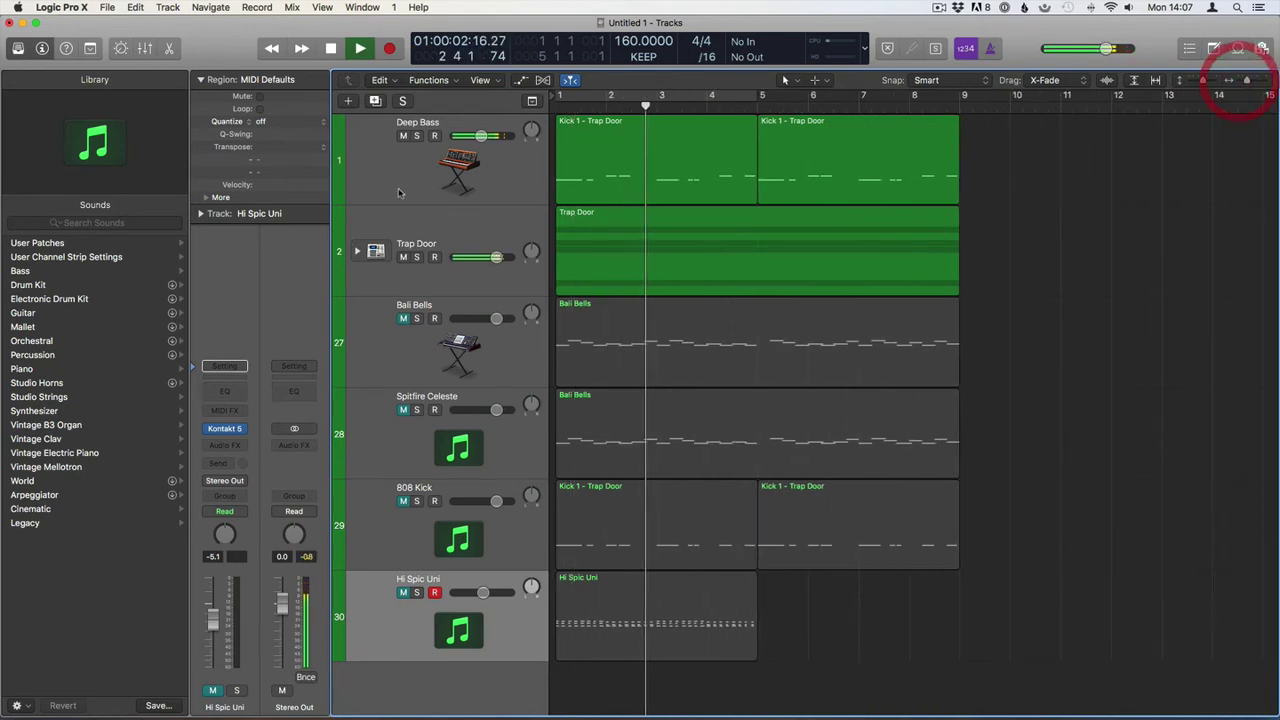
pyautogui.click(403, 135)
# Check the drum tracks inside the Trap Door stack, and add a Bus 8 send to the stack's main track
pyautogui.click(357, 251)
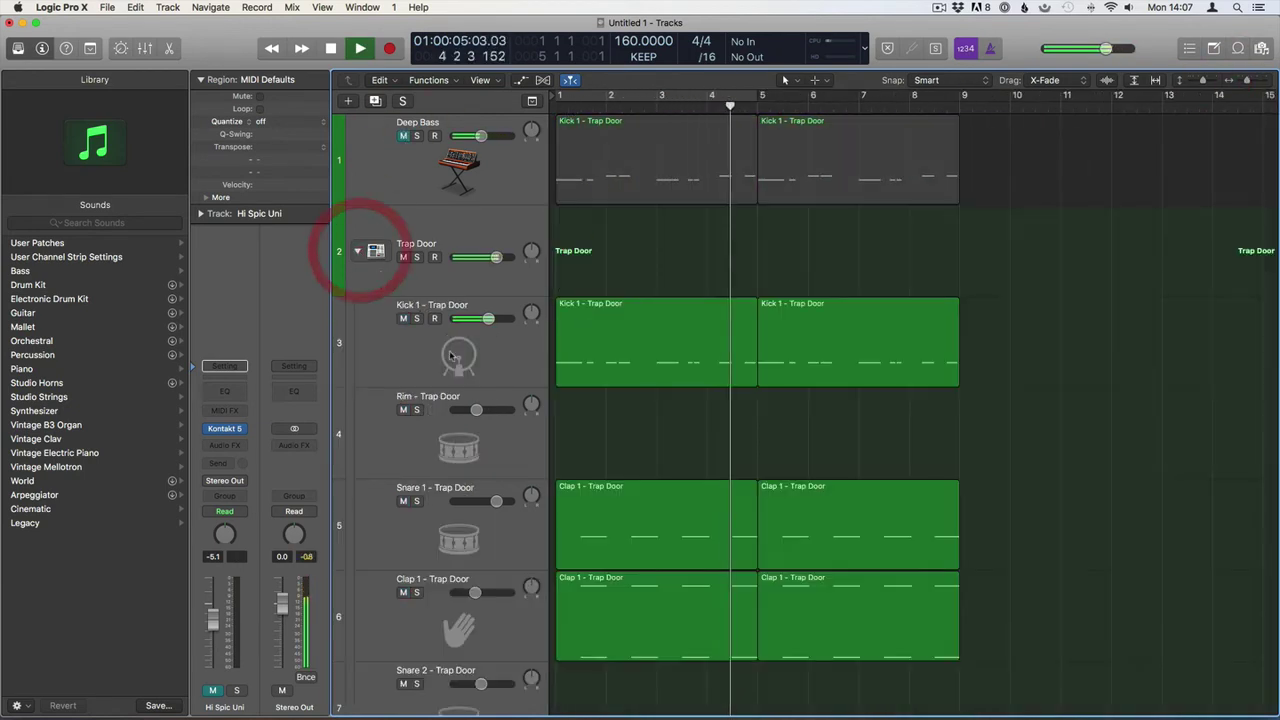
pyautogui.keyDown('ctrl'); pyautogui.keyDown('alt'); pyautogui.click(617, 228); pyautogui.keyUp('alt'); pyautogui.keyUp('ctrl')
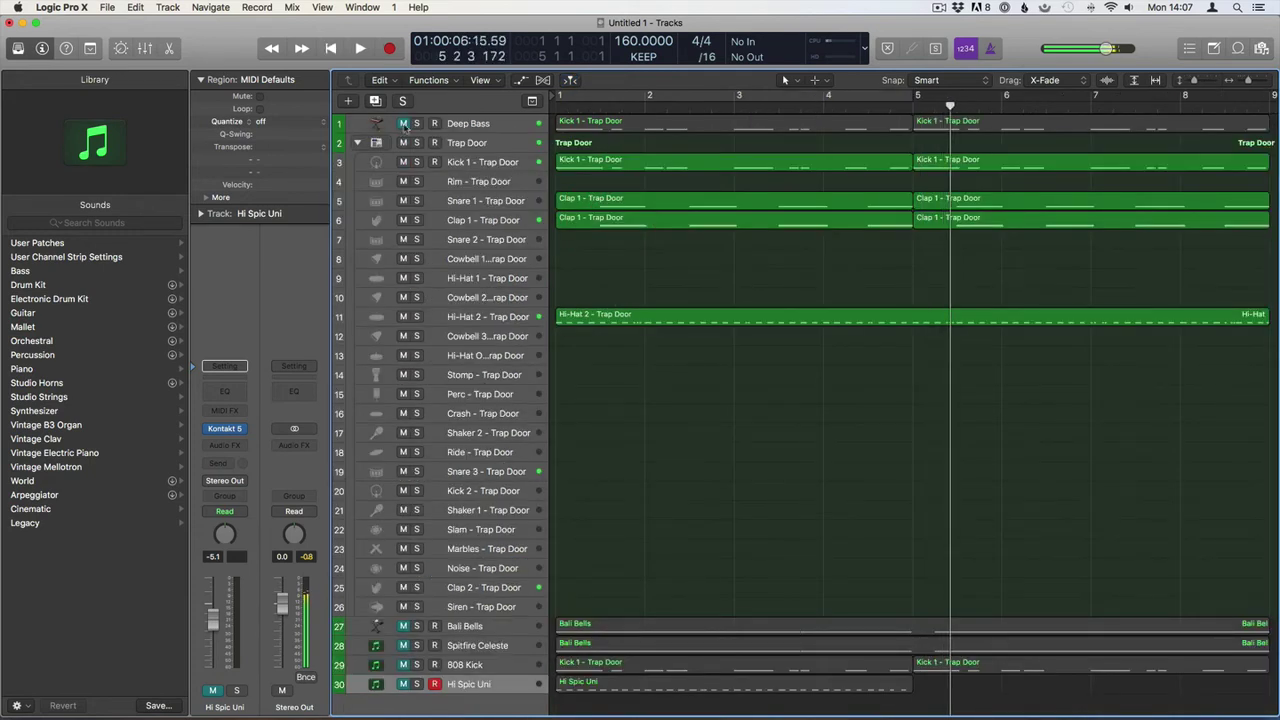
pyautogui.click(467, 143)
pyautogui.click(357, 143)
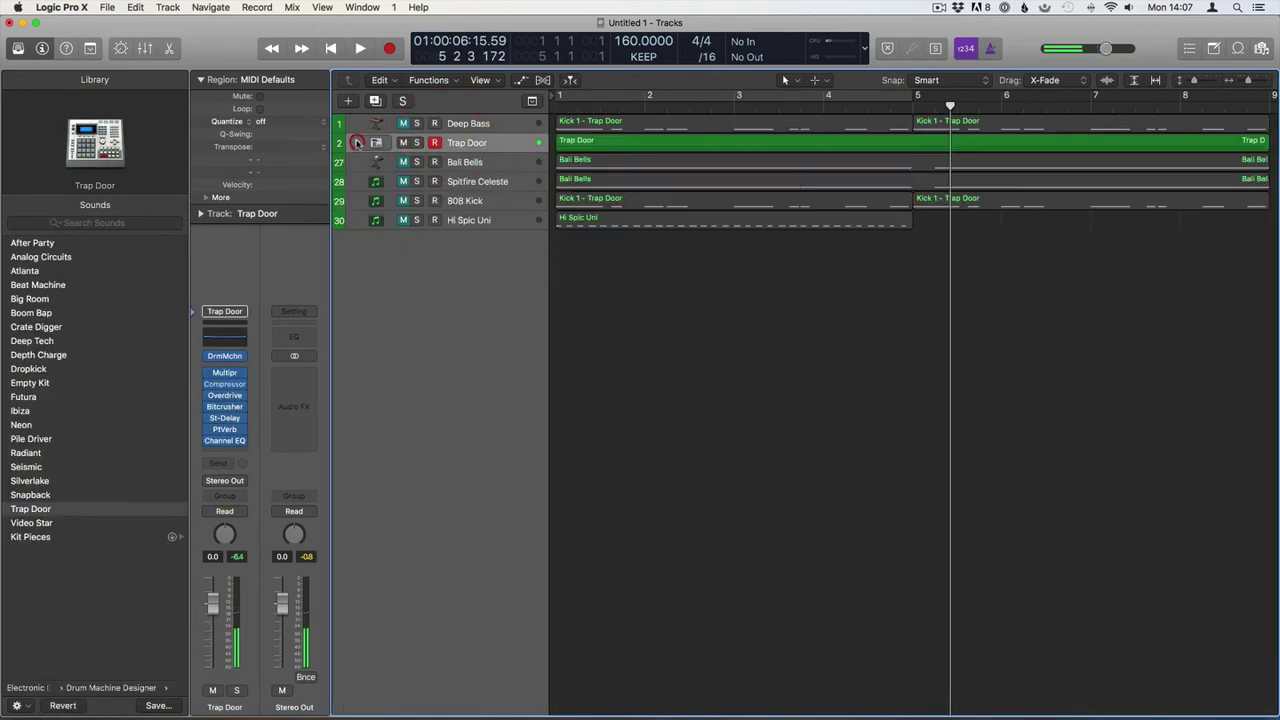
pyautogui.click(228, 464)
pyautogui.moveTo(247, 524)
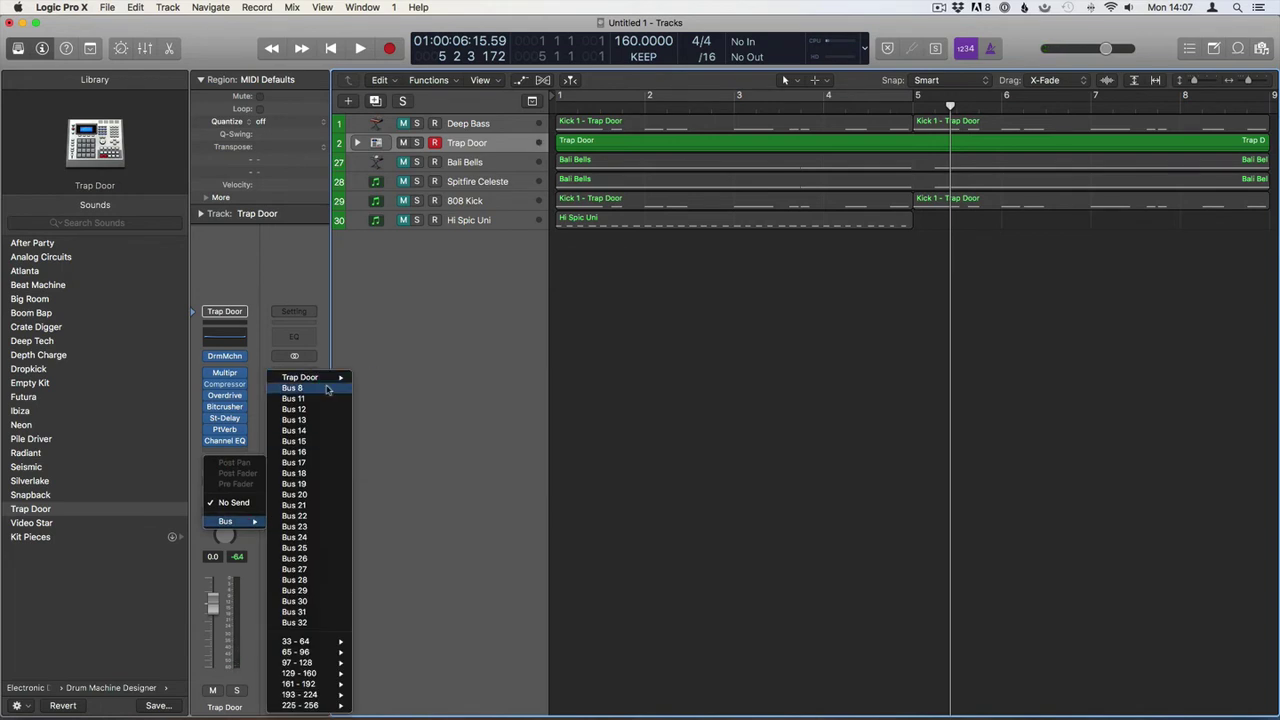
pyautogui.click(327, 389)
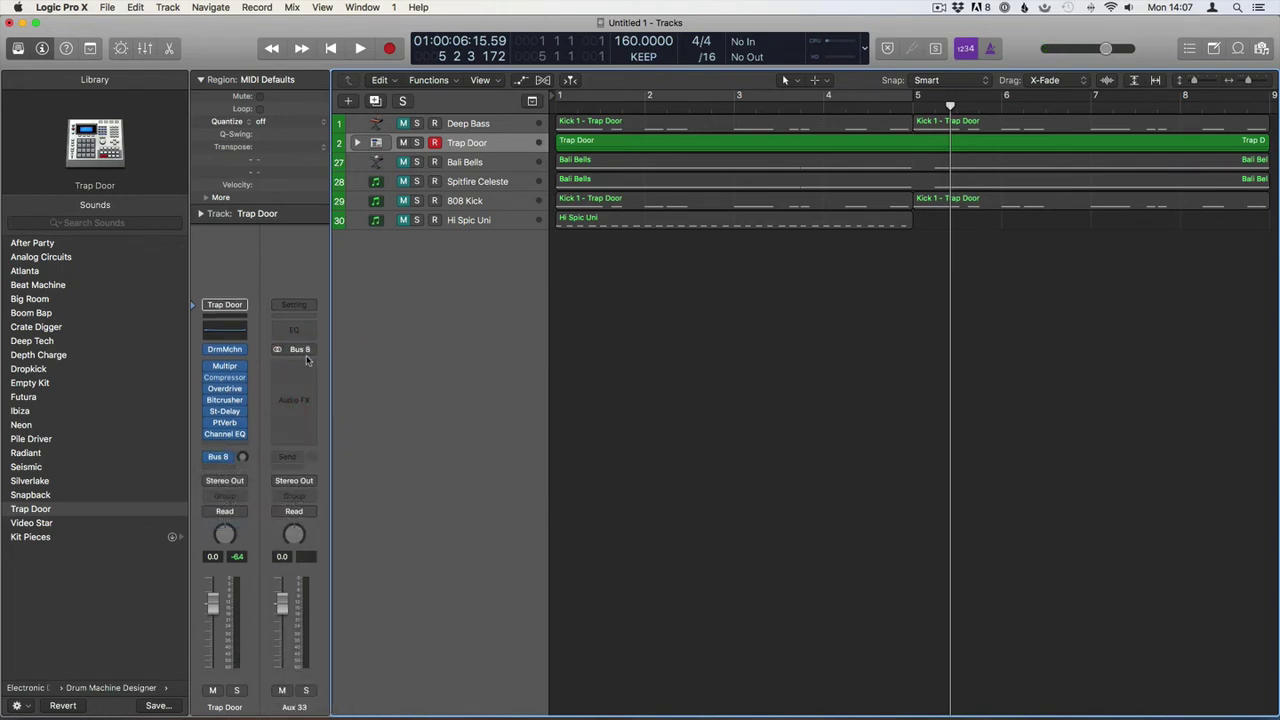
# Insert a Compressor on the Bus 8 aux channel, set to Studio FET with a threshold of about -33 dB
pyautogui.click(309, 363)
pyautogui.moveTo(340, 487)
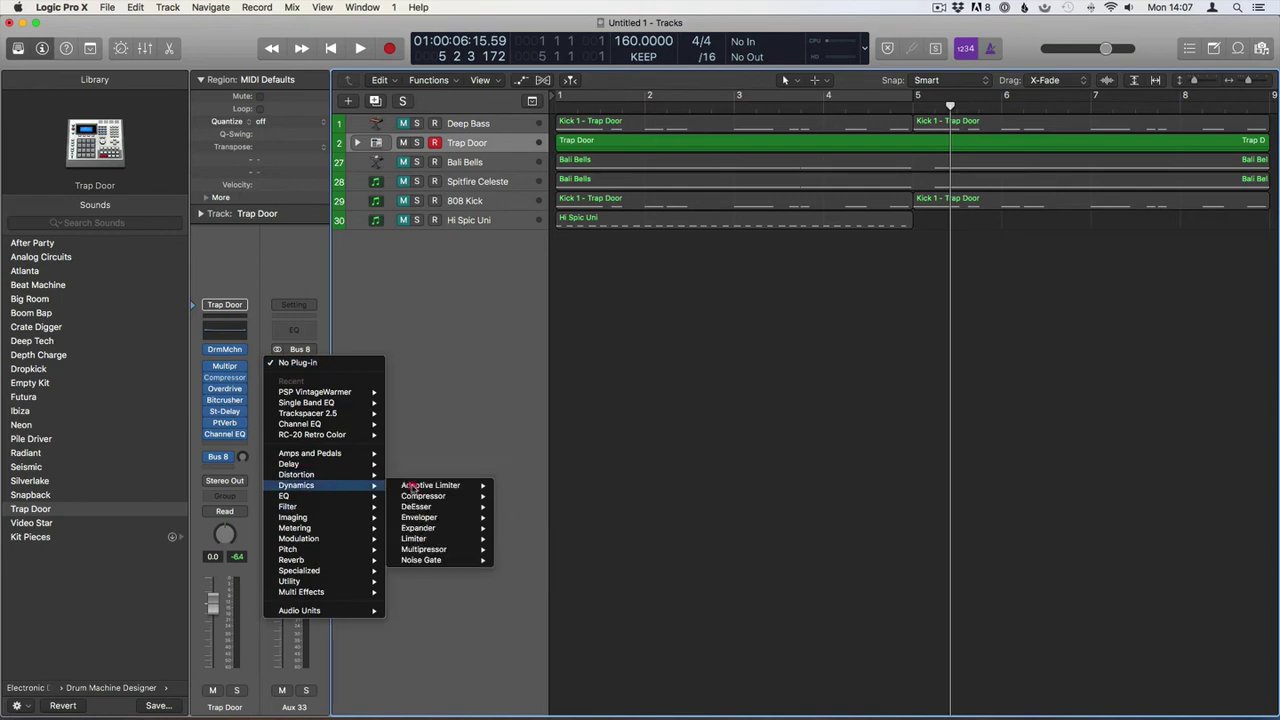
pyautogui.moveTo(467, 497)
pyautogui.click(538, 498)
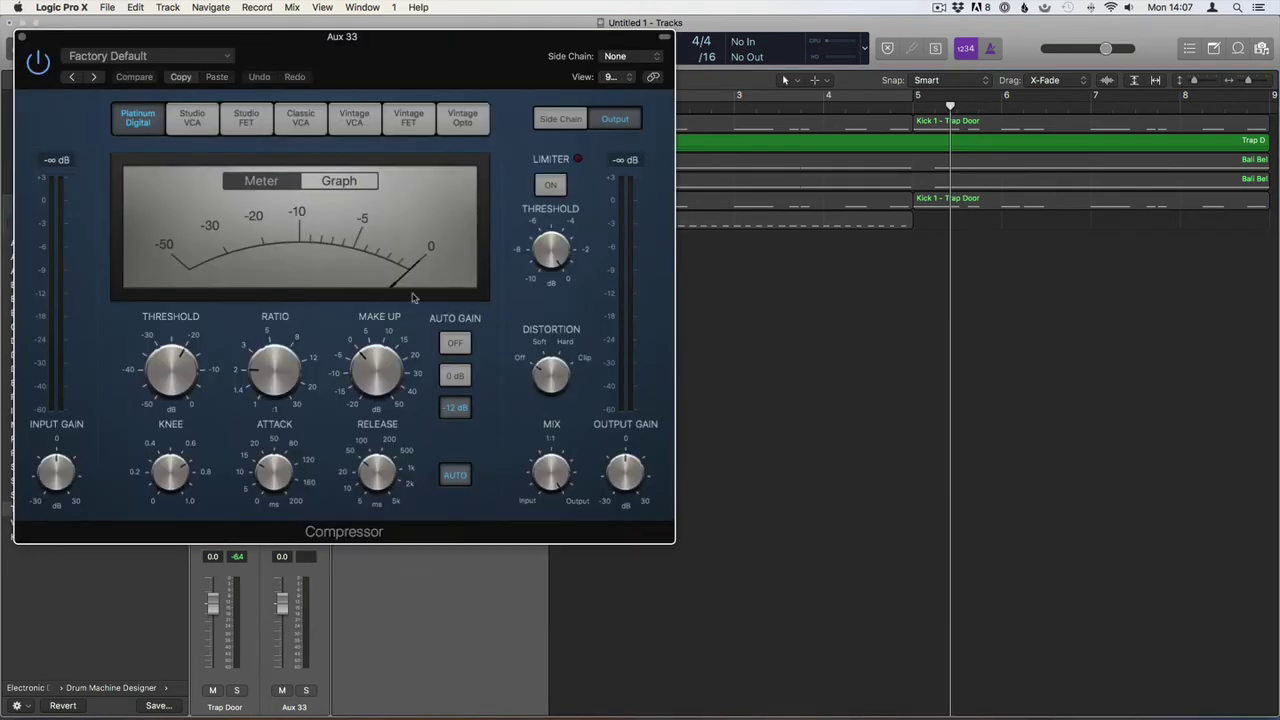
pyautogui.click(236, 119)
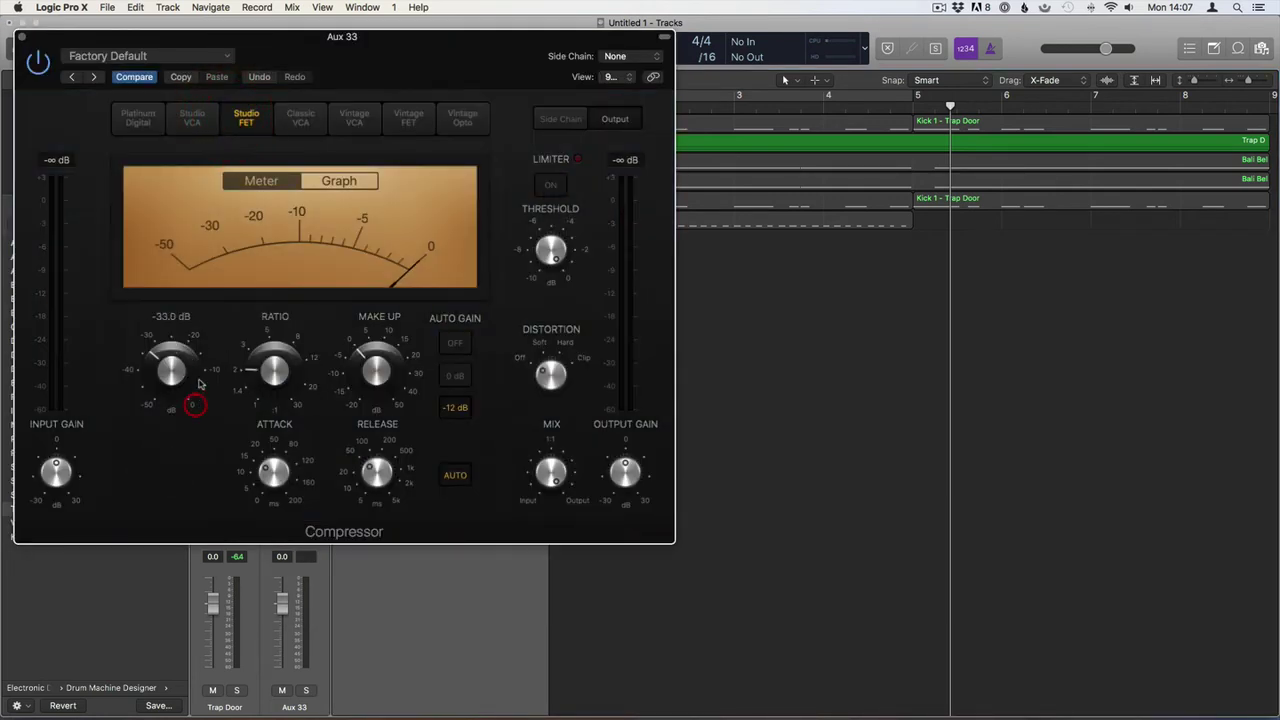
pyautogui.moveTo(289, 287); pyautogui.dragTo(289, 284)
pyautogui.click(21, 39)
# Loop the drums over bars 1 to 4 and raise the Trap Door track's Bus 8 send to about -16 dB
pyautogui.press('Return')
pyautogui.press('space')
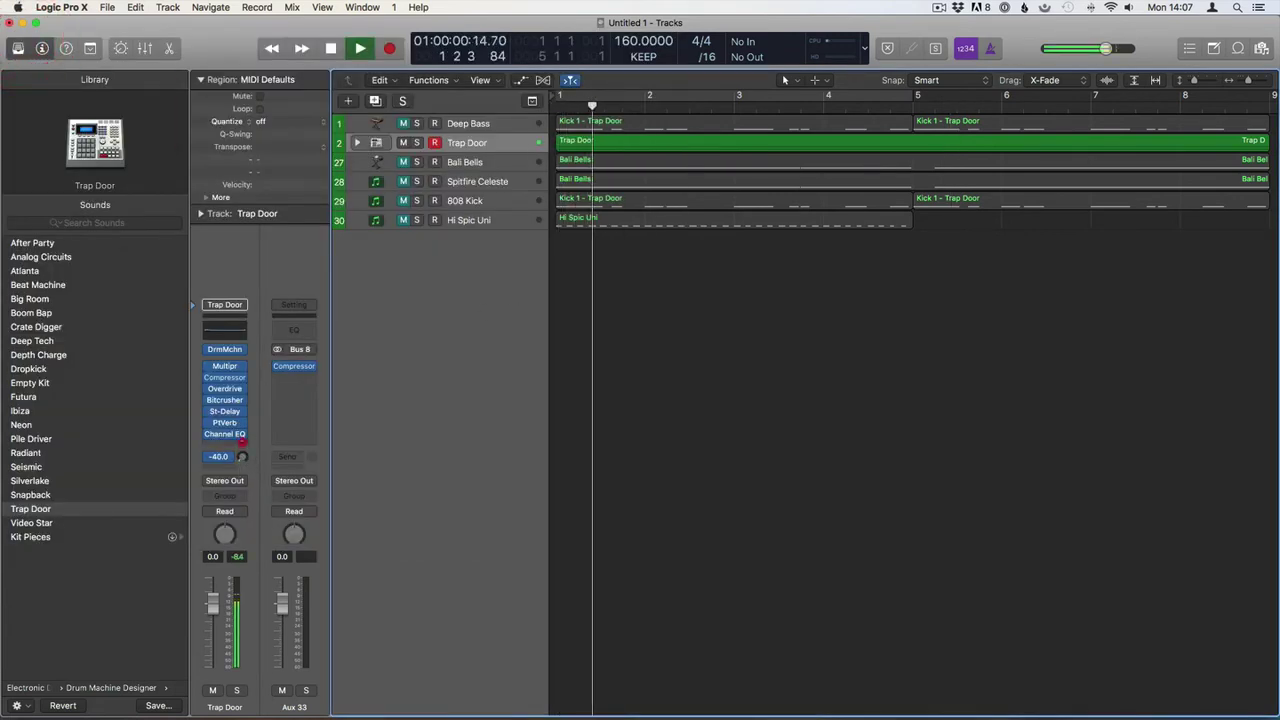
pyautogui.moveTo(241, 441); pyautogui.dragTo(243, 411)
pyautogui.press('c')
pyautogui.moveTo(241, 456); pyautogui.dragTo(243, 446)
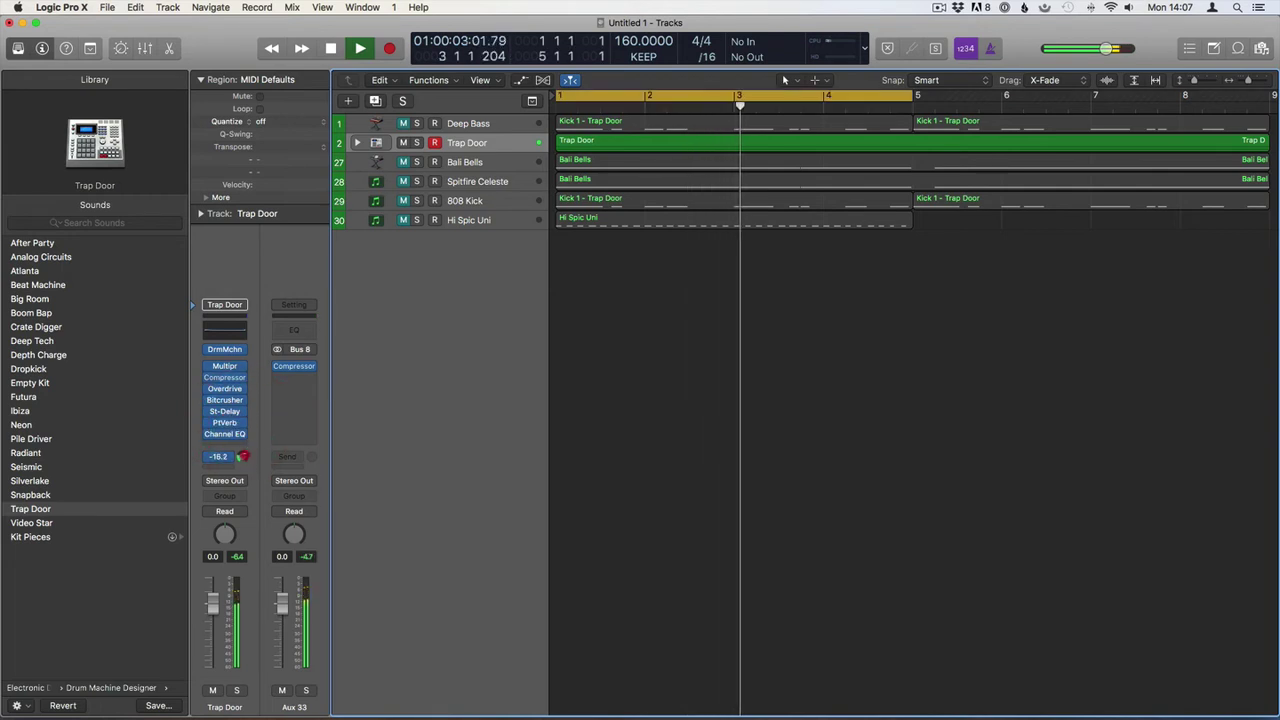
# Unmute the Deep Bass, Bali Bells and Spitfire Celeste tracks while the loop plays
pyautogui.click(403, 123)
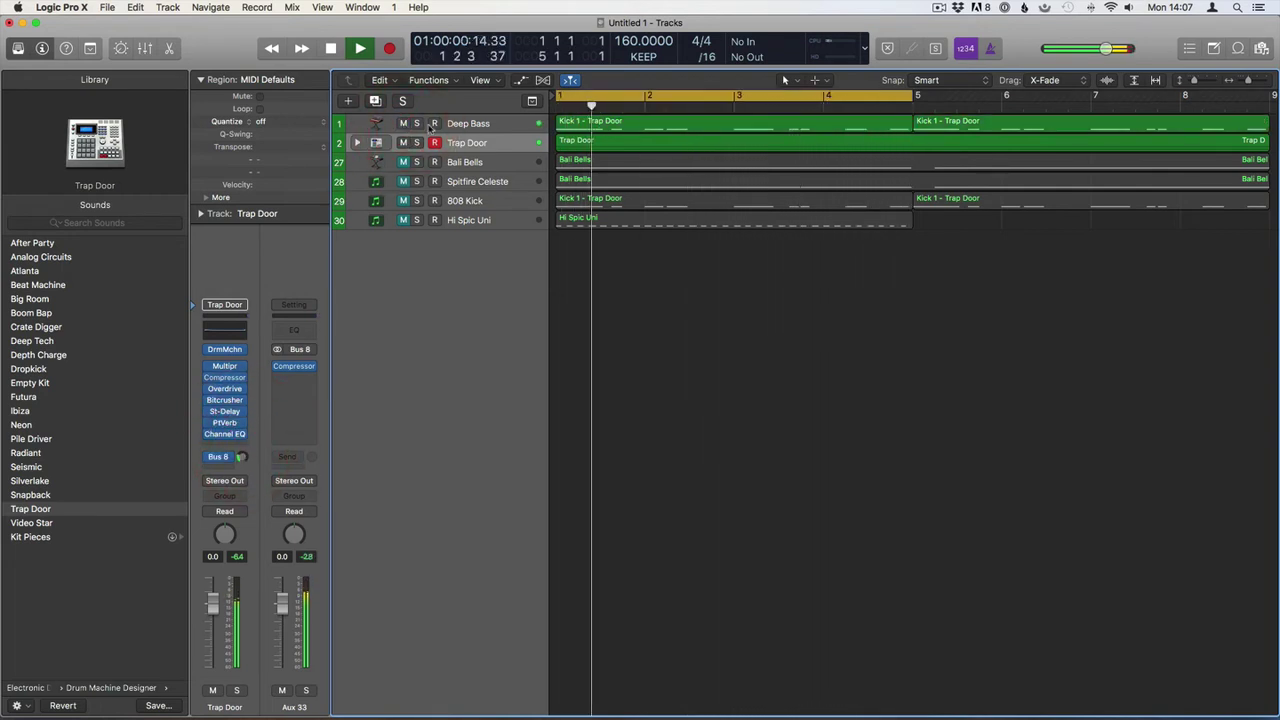
pyautogui.click(403, 162)
pyautogui.click(403, 181)
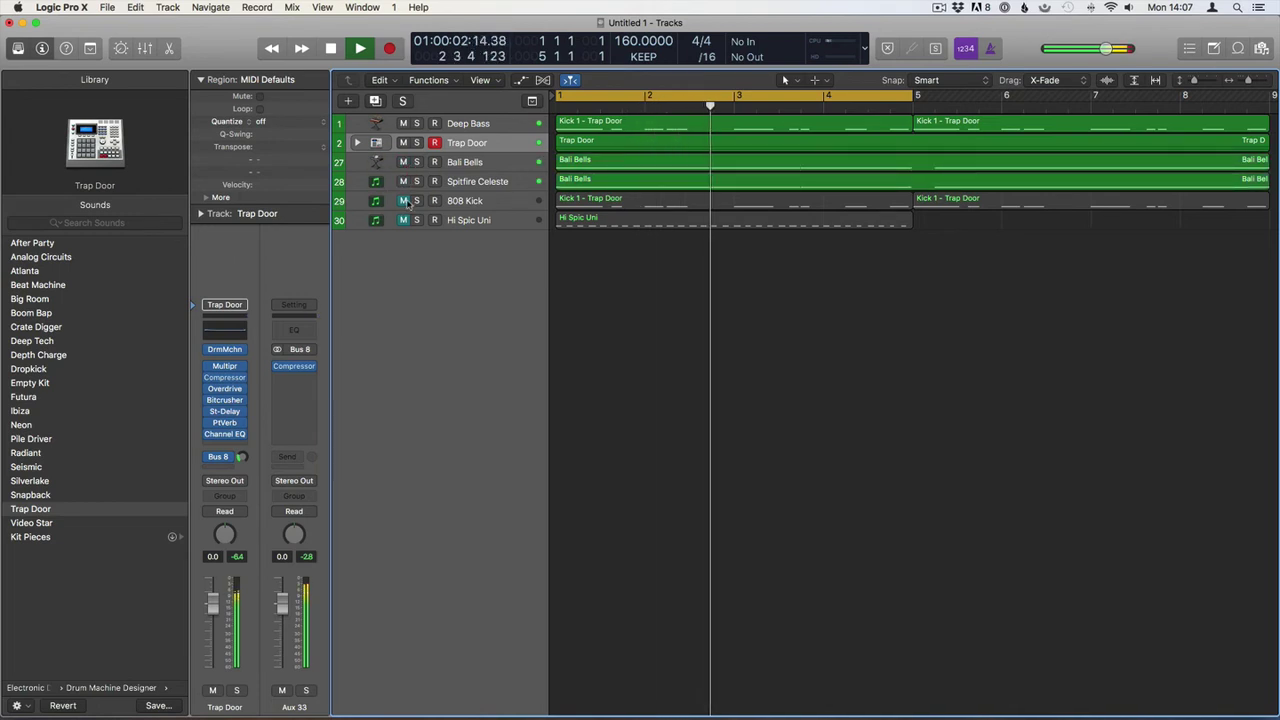
# Check the Spitfire Celeste region's notes and lower that track's volume to -4.6 dB
pyautogui.click(452, 183)
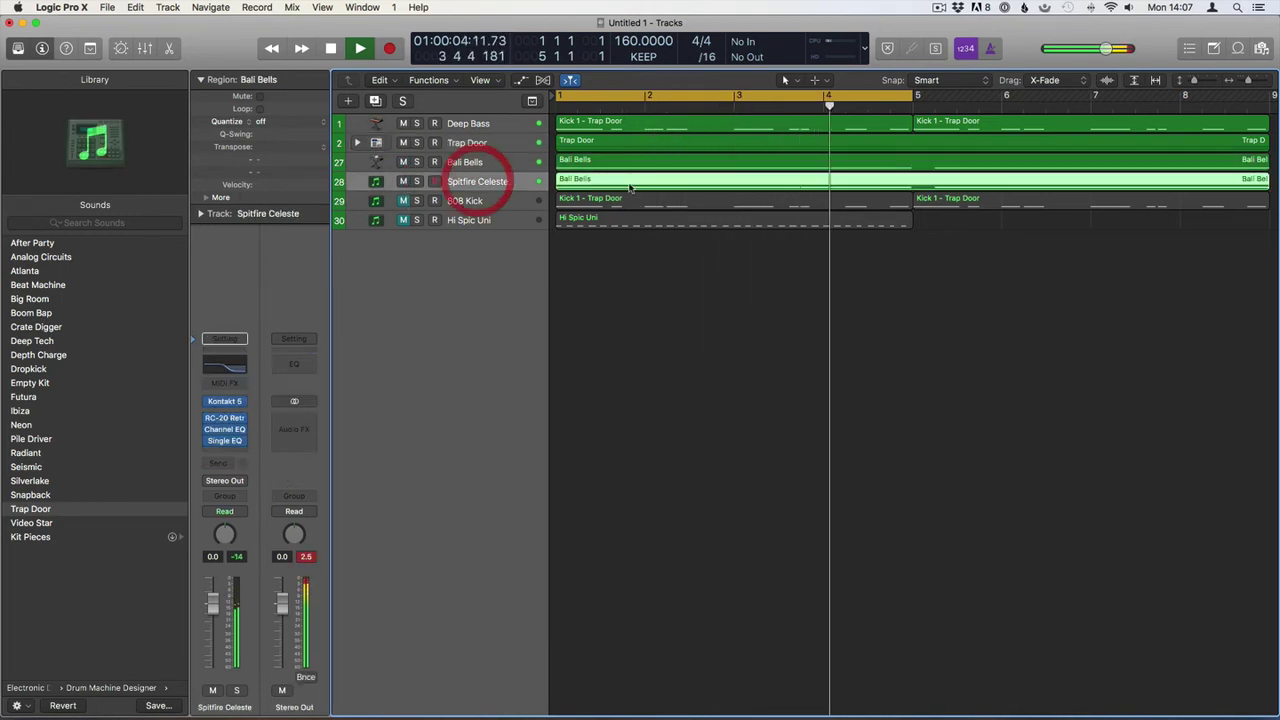
pyautogui.doubleClick(627, 183)
pyautogui.click(671, 512)
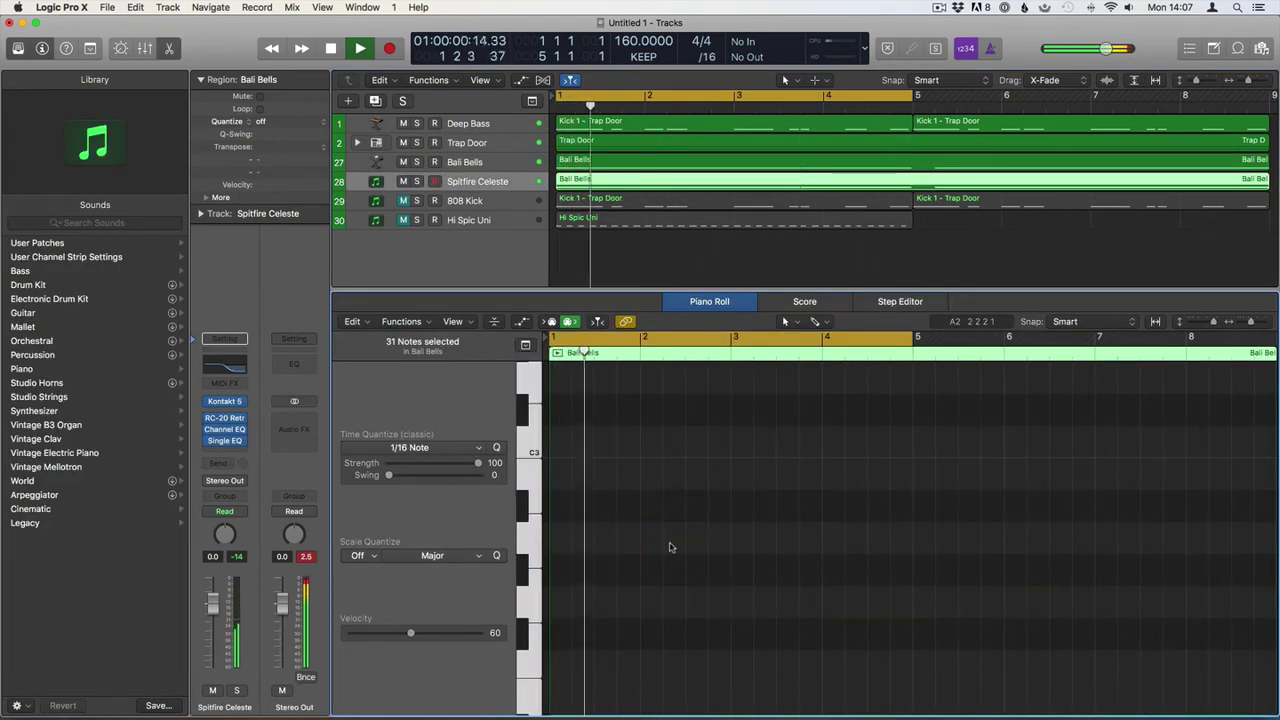
pyautogui.press('e')
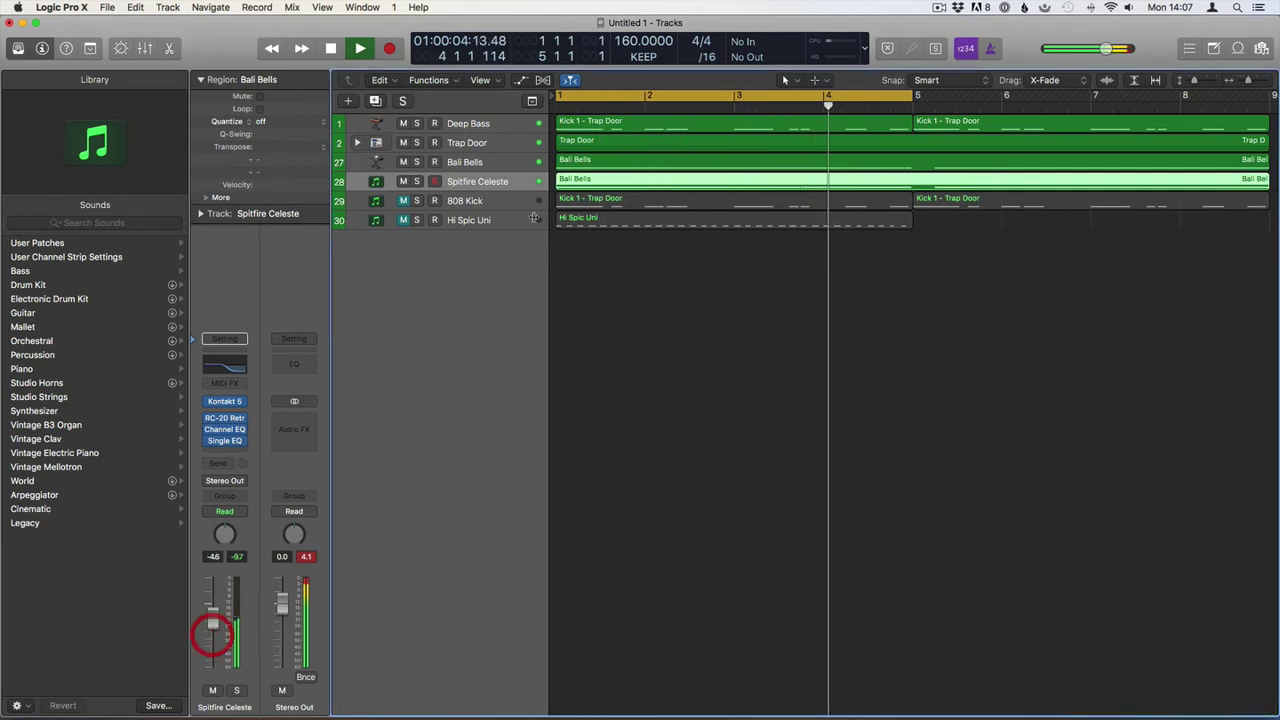
# Compare the looping mix with the 808 Kick and the Hi Spic Uni strings each unmuted and muted, and stop playback
pyautogui.click(403, 200)
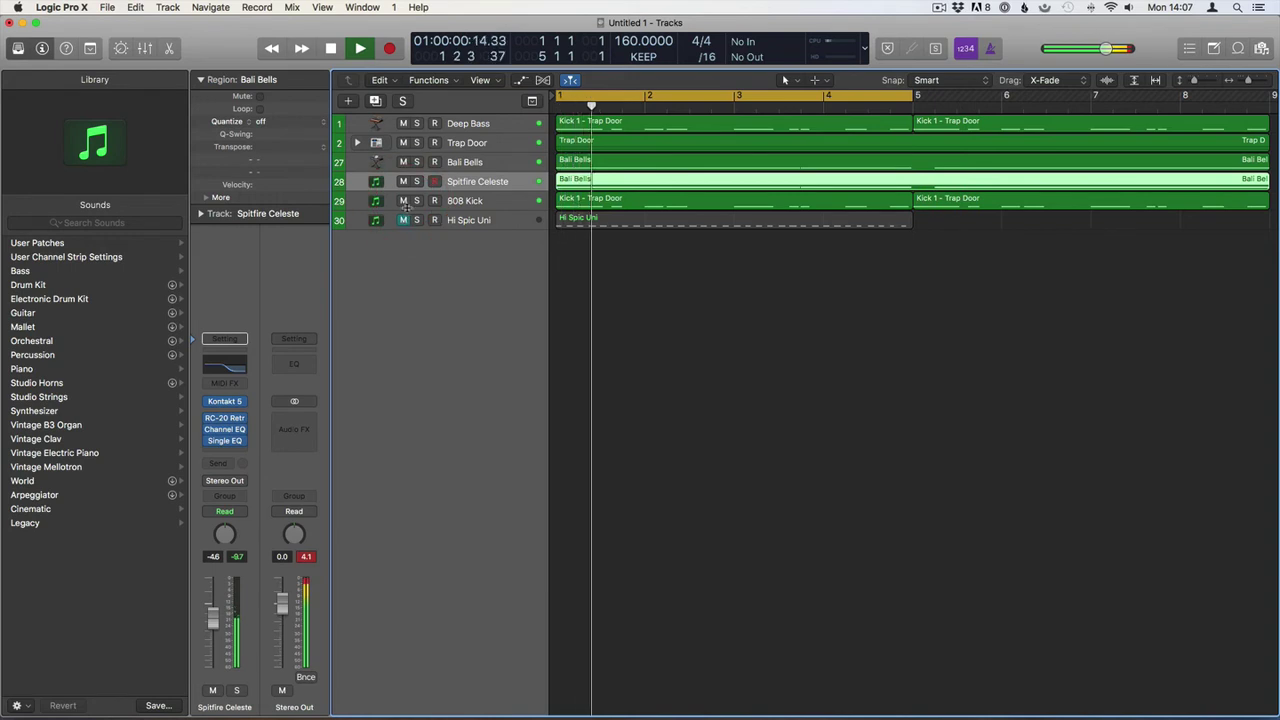
pyautogui.click(403, 200)
pyautogui.click(403, 220)
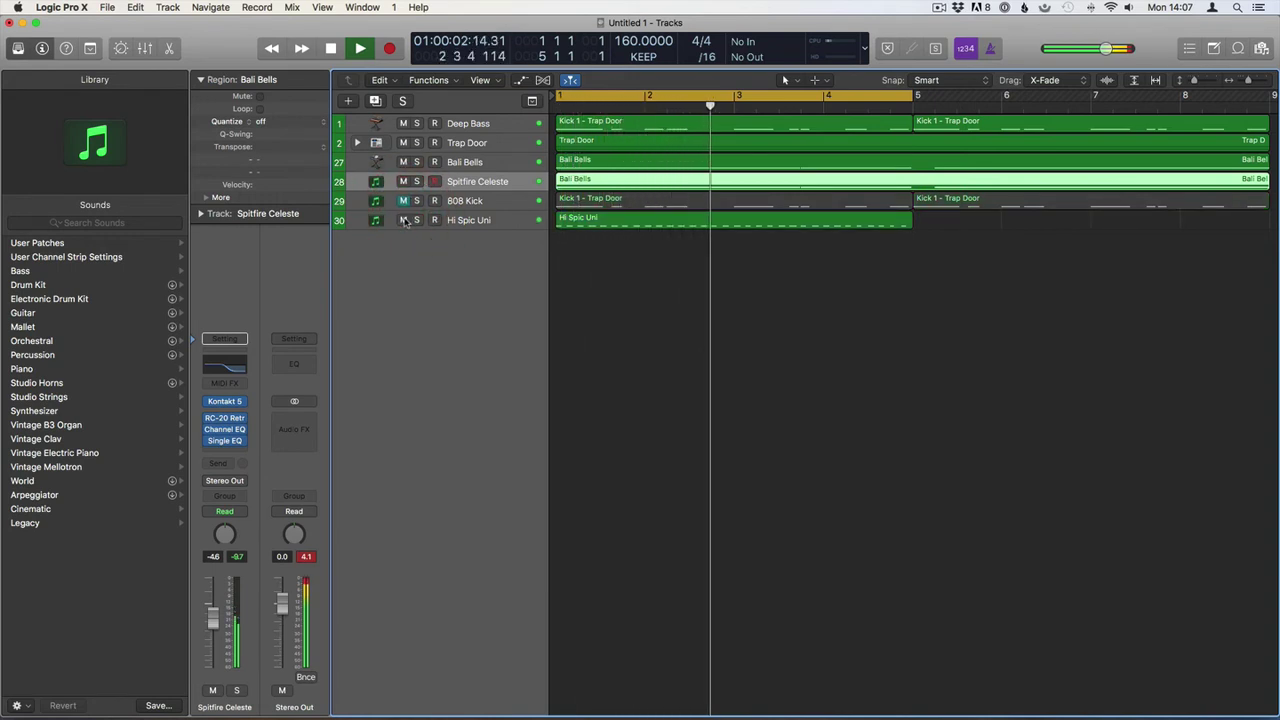
pyautogui.click(403, 220)
pyautogui.click(403, 220)
pyautogui.click(403, 220)
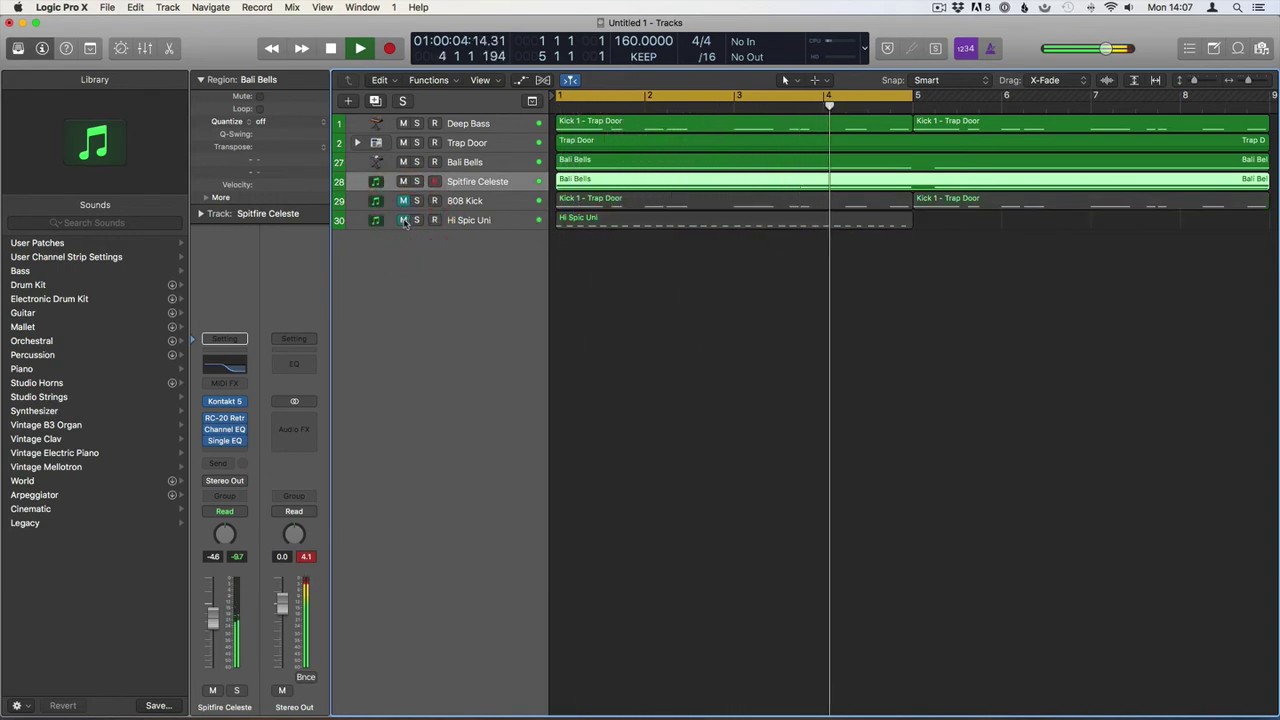
pyautogui.click(403, 220)
pyautogui.click(403, 220)
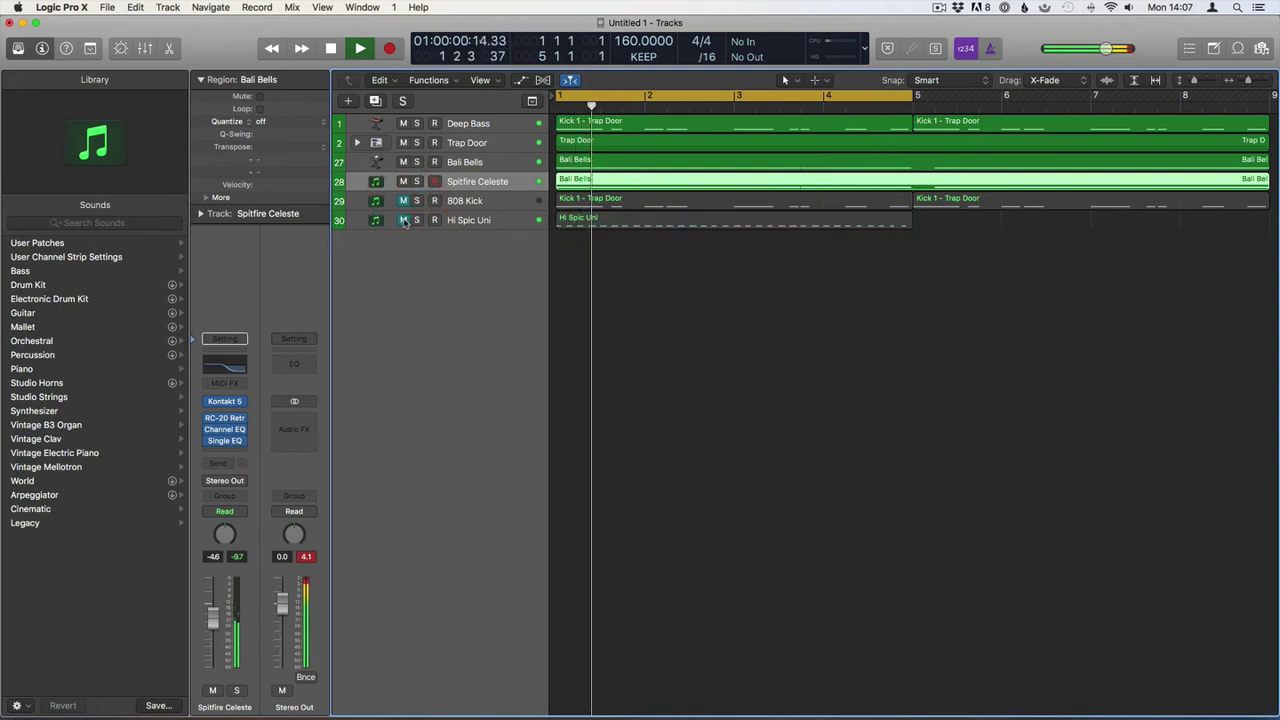
pyautogui.click(403, 220)
pyautogui.click(403, 220)
pyautogui.click(403, 220)
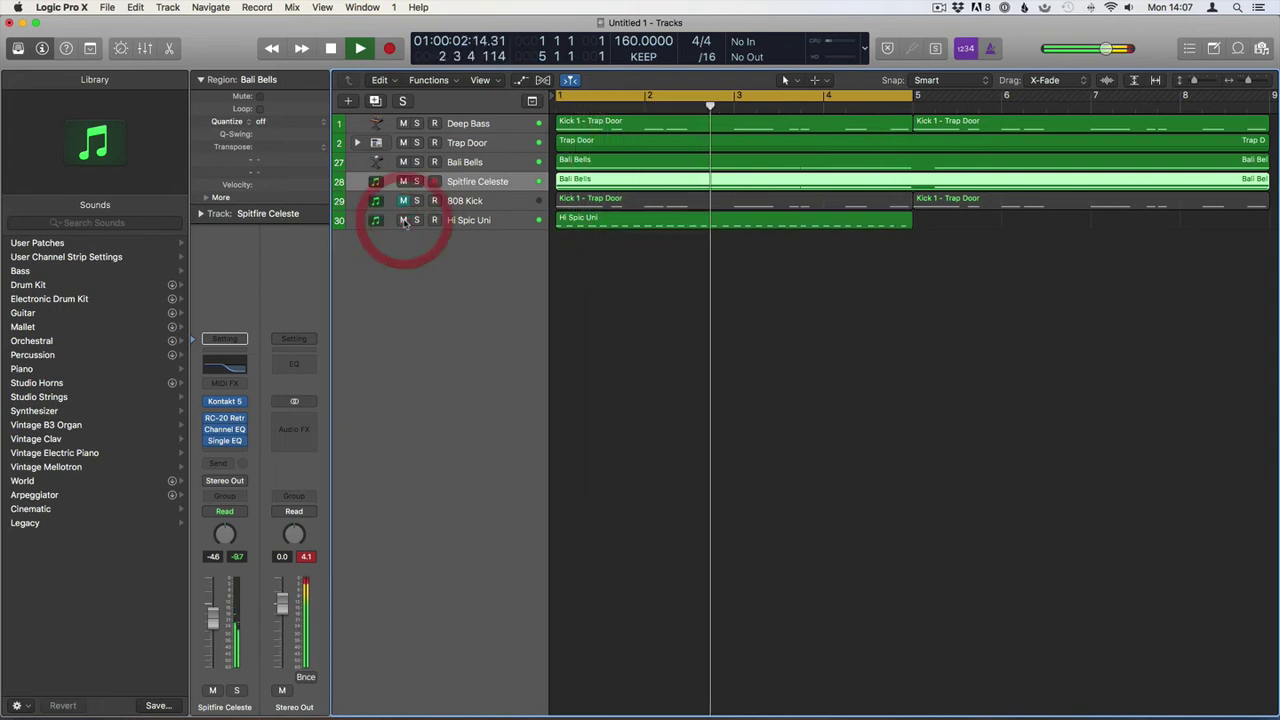
pyautogui.click(403, 220)
pyautogui.click(403, 220)
pyautogui.click(403, 220)
pyautogui.press('space')
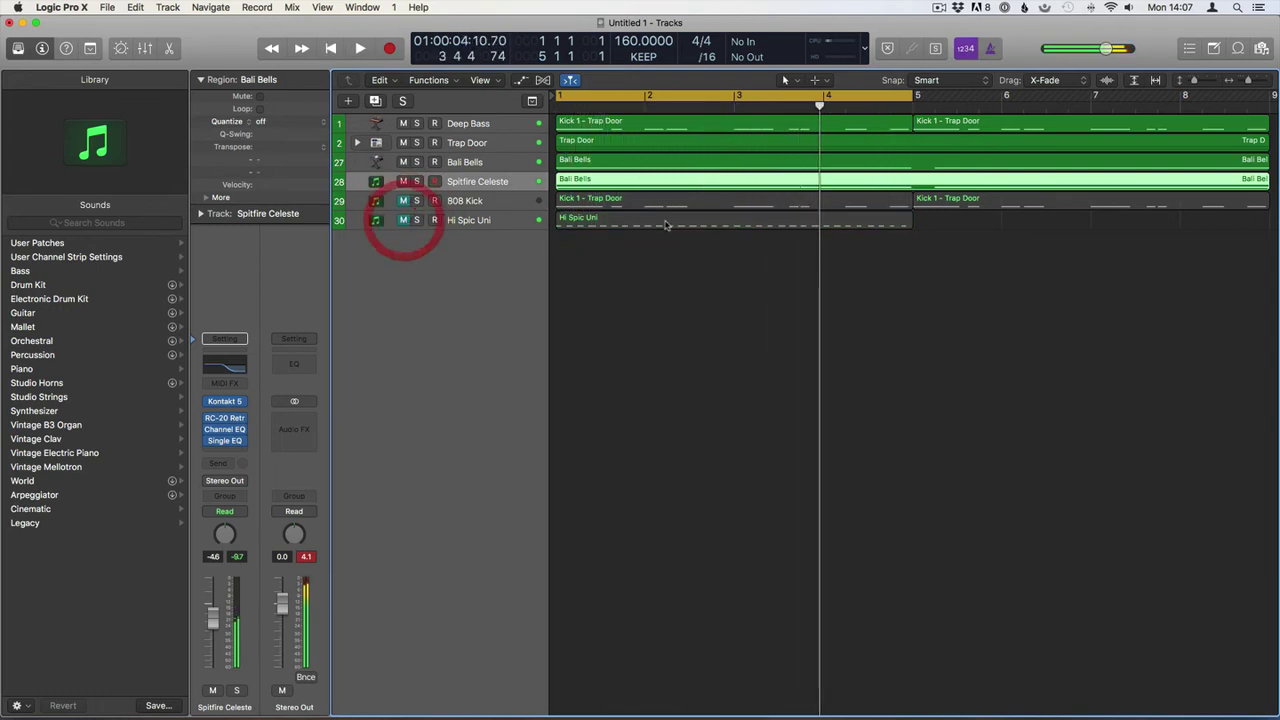
# Bounce the muted Hi Spic Uni region in place, leaving the source and keeping normalization off
pyautogui.press('space')
pyautogui.rightClick(634, 222)
pyautogui.click(655, 250)
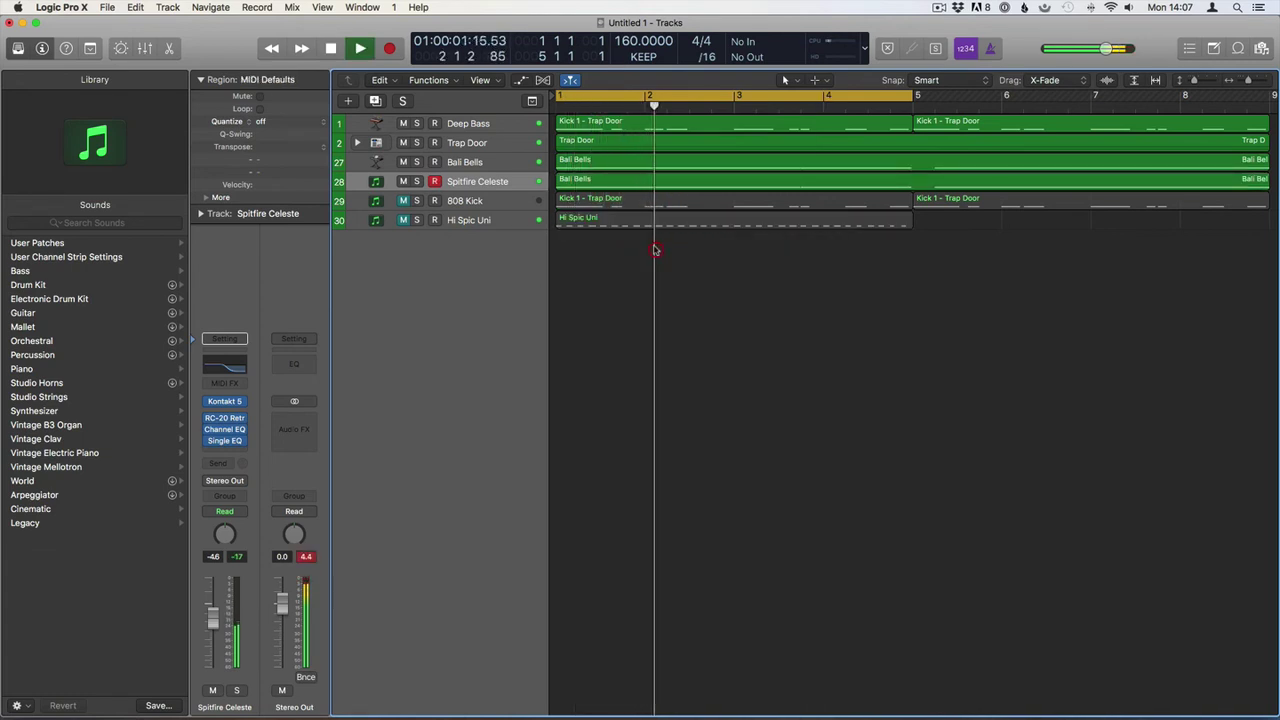
pyautogui.rightClick(640, 218)
pyautogui.click(678, 220)
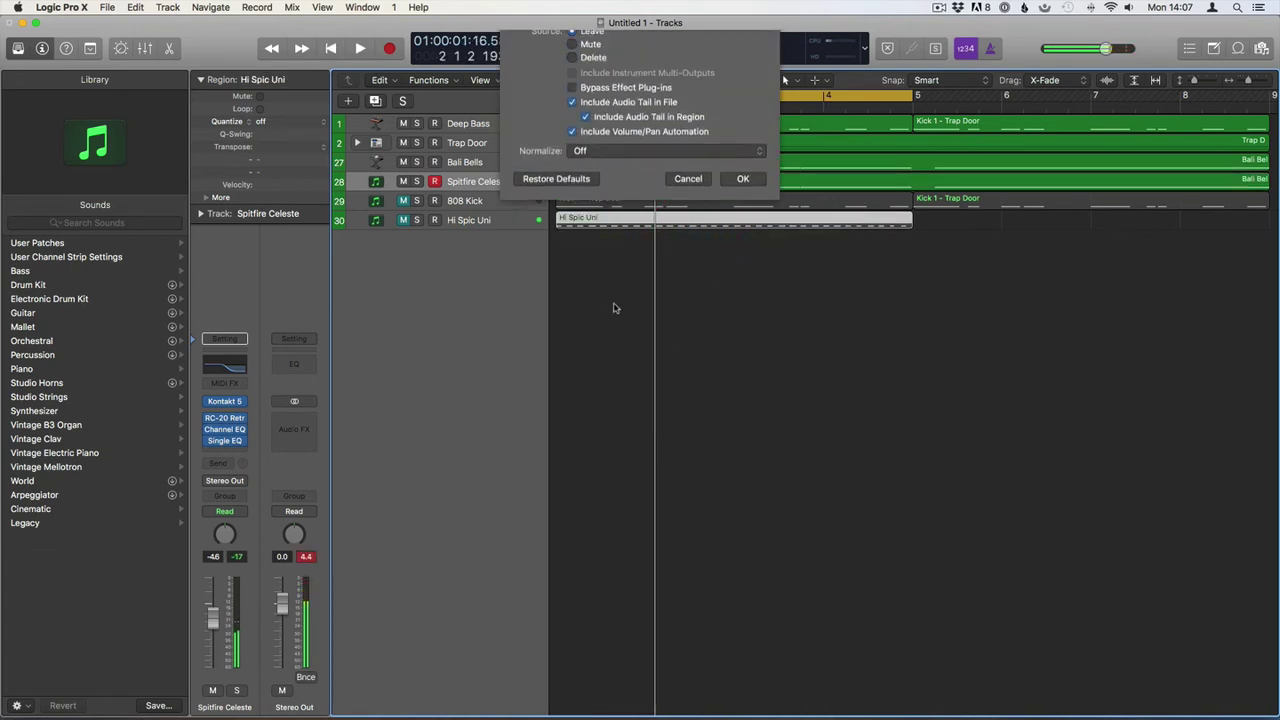
pyautogui.press('Return')
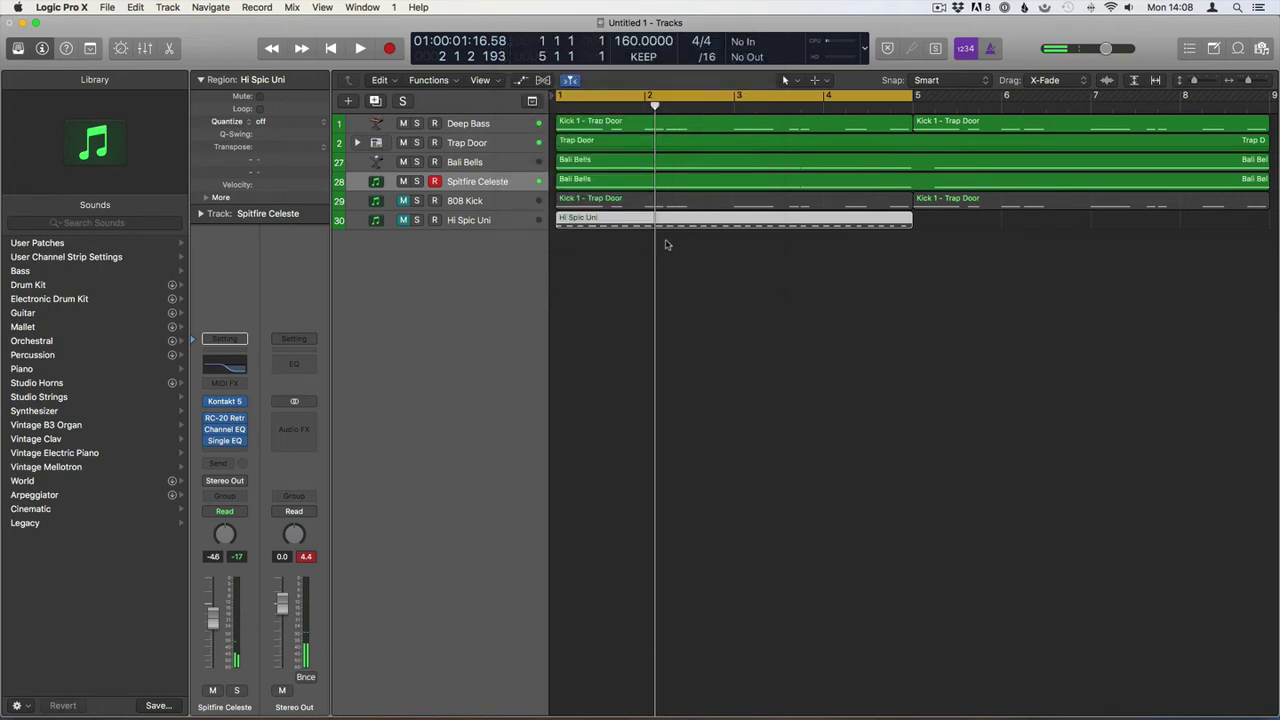
pyautogui.click(559, 268)
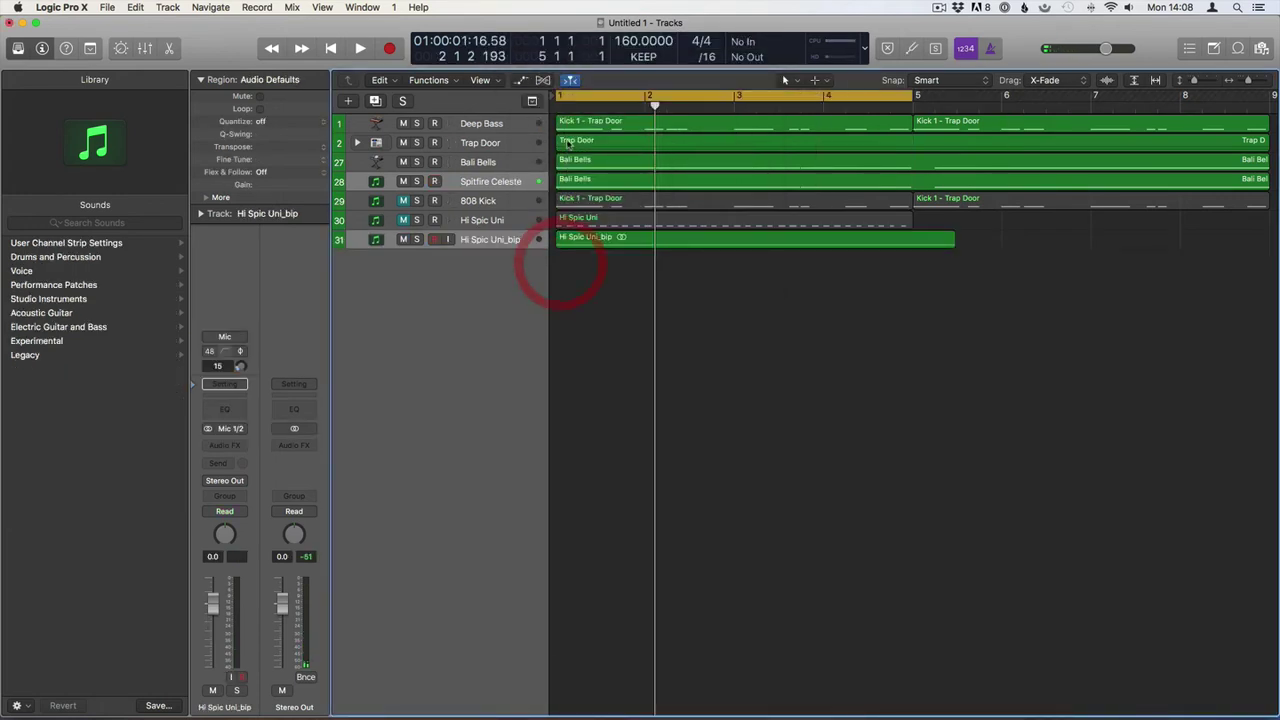
# Slice the bounced Hi Spic Uni audio to isolate short sections around bar 2, in bar 3 and at the end of bar 4
pyautogui.click(634, 237)
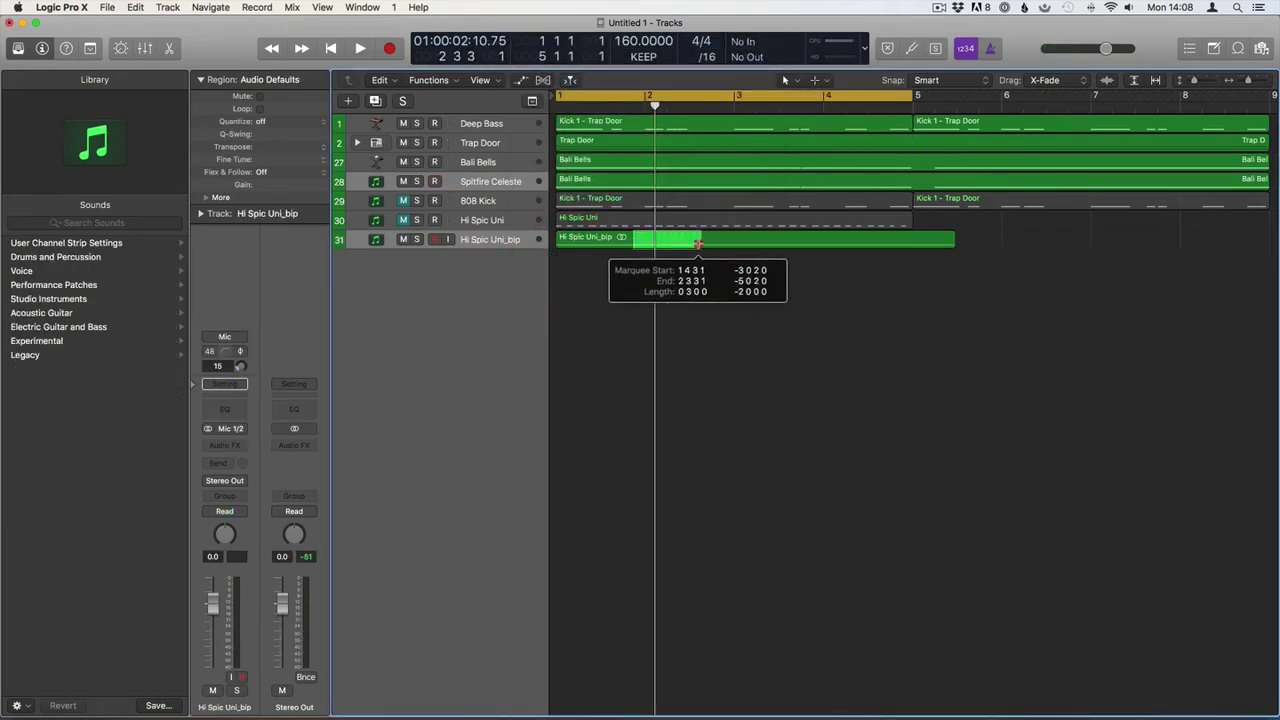
pyautogui.click(695, 238)
pyautogui.click(757, 238)
pyautogui.click(775, 240)
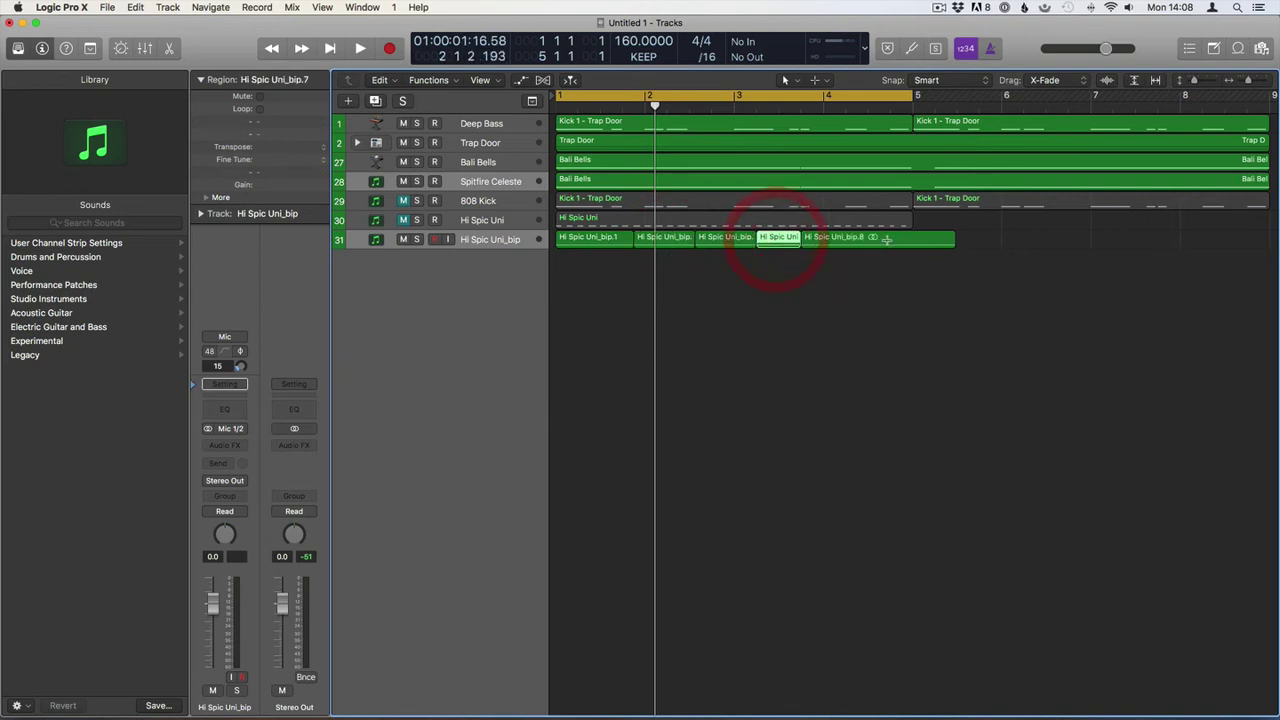
pyautogui.click(900, 240)
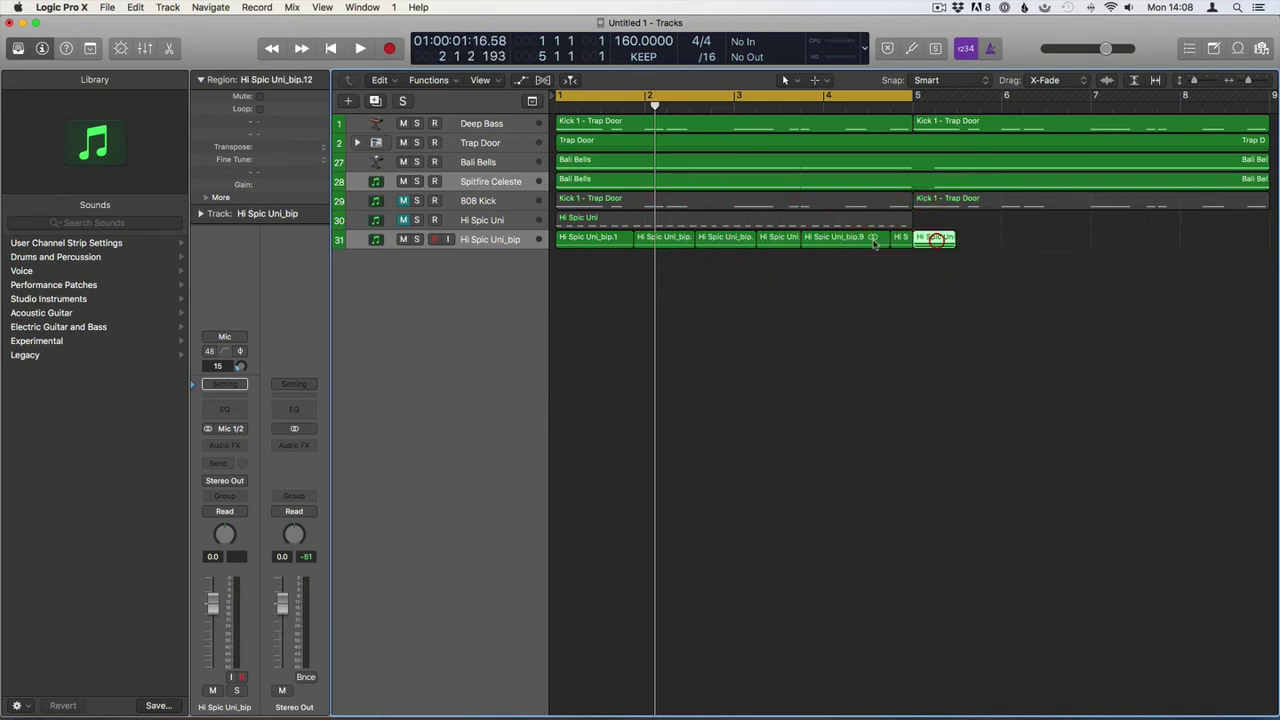
# Delete the unwanted string slices, keeping only the three short ones around bar 2, in bar 3 and before bar 5
pyautogui.press('Delete')
pyautogui.click(873, 240)
pyautogui.press('Delete')
pyautogui.click(723, 238)
pyautogui.click(612, 263)
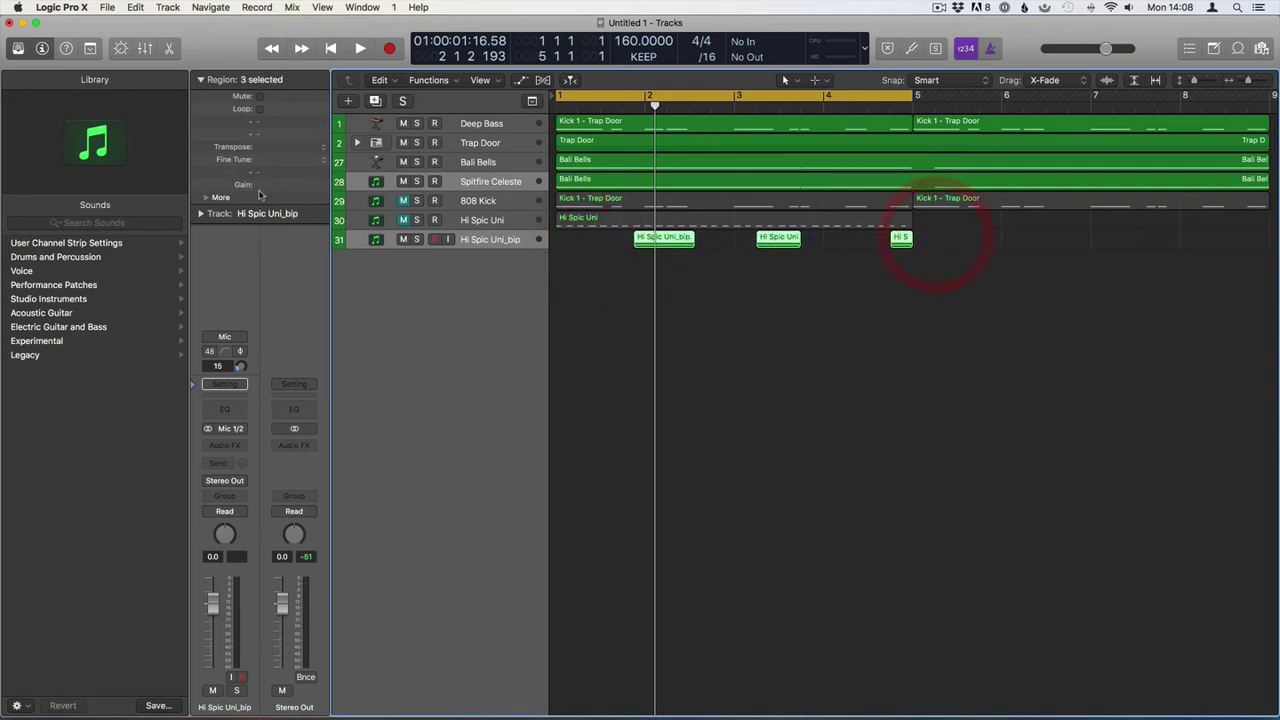
# Set Fade In and Fade Out to 1 on the three string slices and play back the loop
pyautogui.click(206, 198)
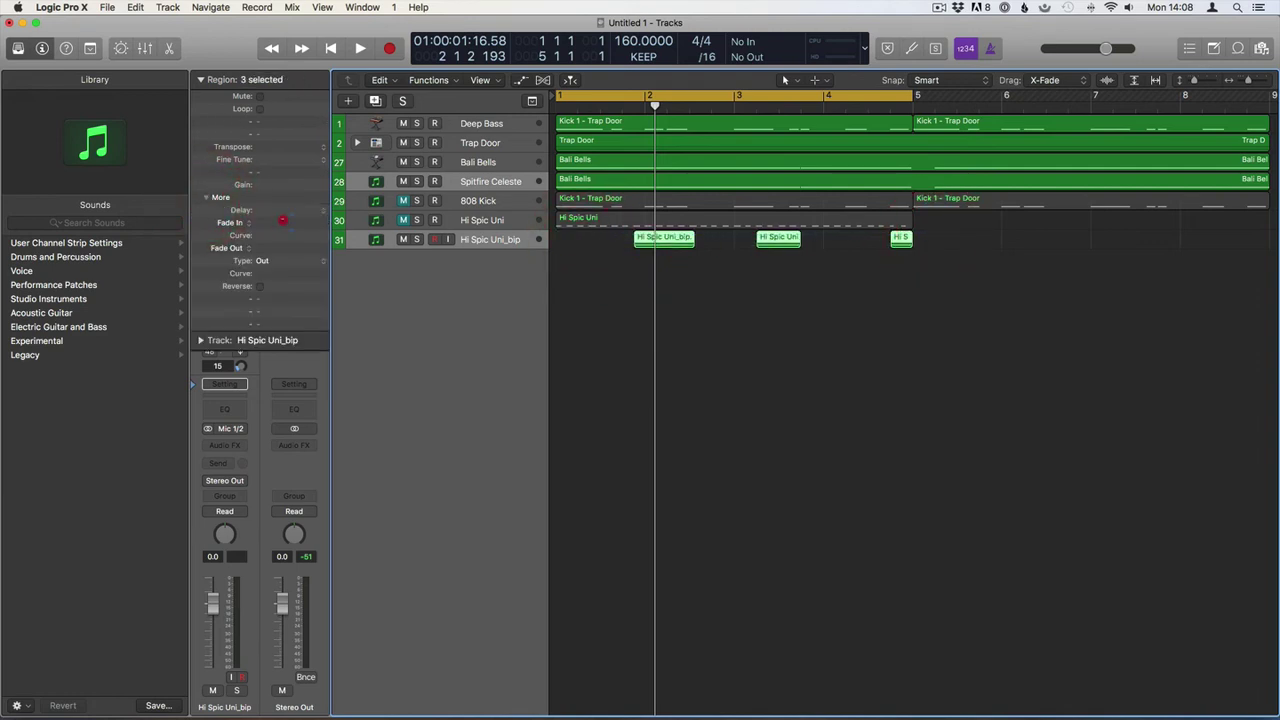
pyautogui.press('space')
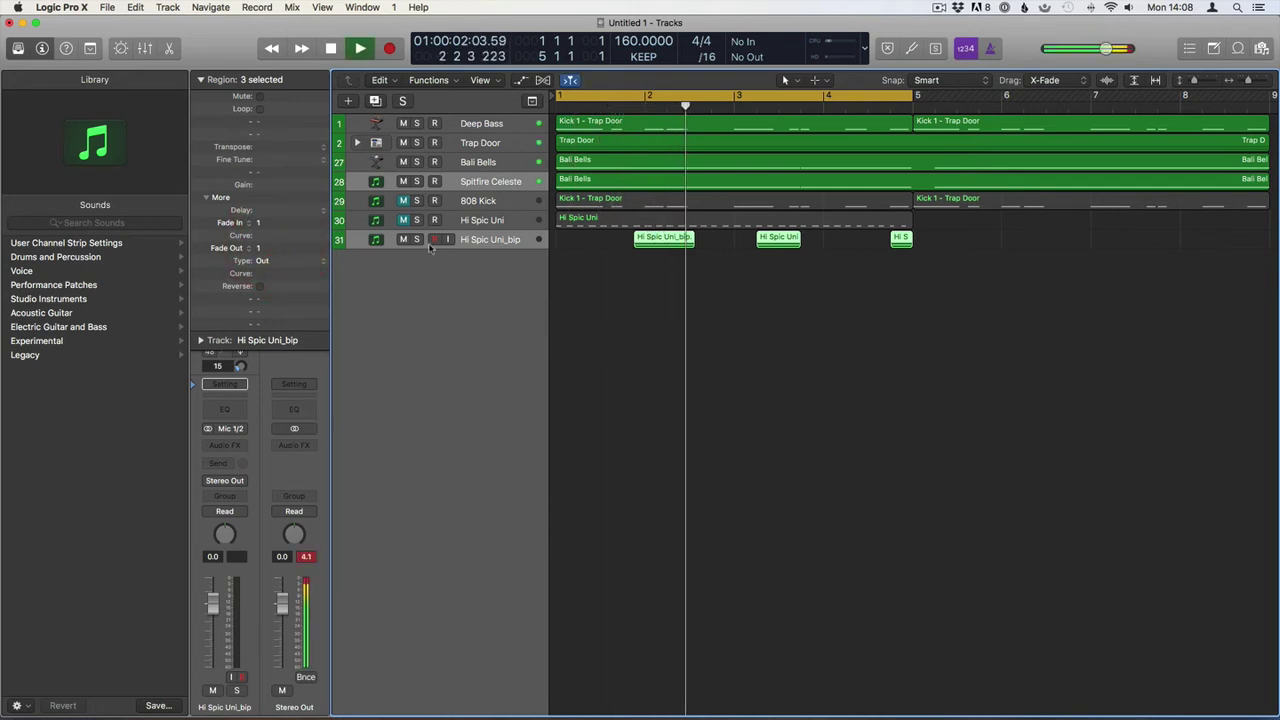
pyautogui.click(588, 287)
pyautogui.click(500, 249)
pyautogui.press('space')
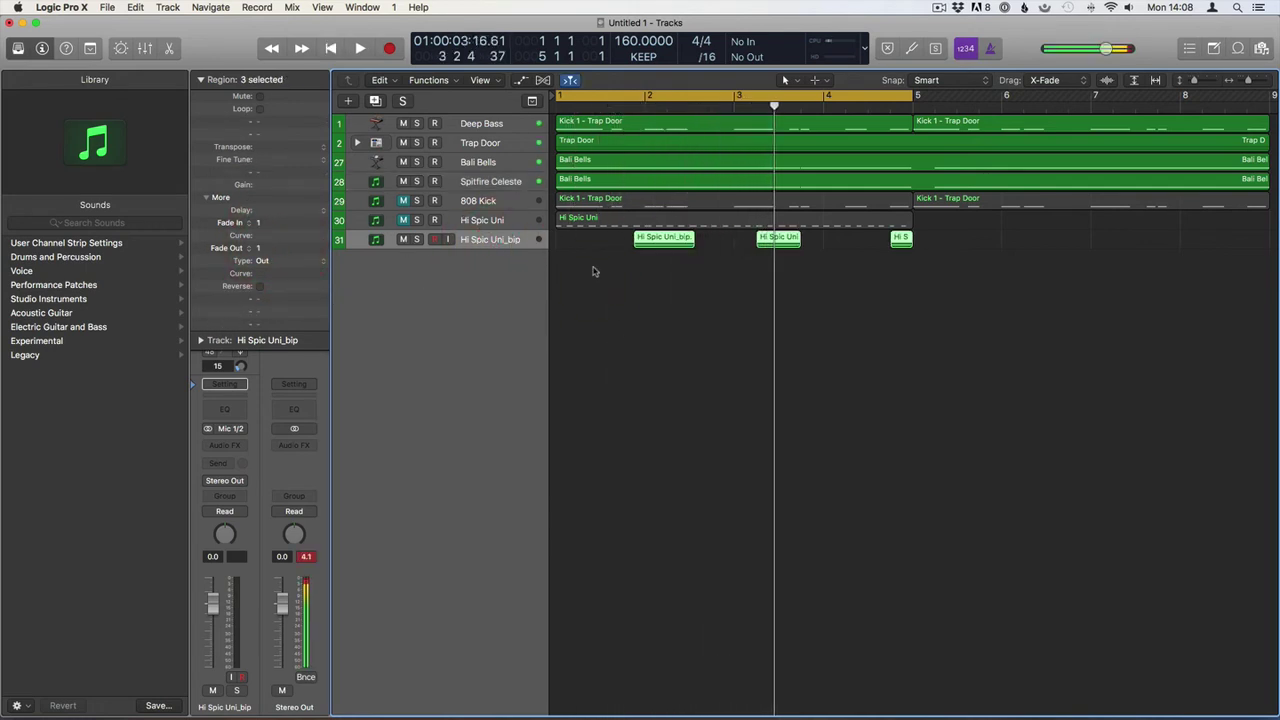
# Undo the fades, deletions, slicing and in-place bounce of the Hi Spic Uni audio
pyautogui.press('z')
pyautogui.press('z')
pyautogui.click(647, 278)
pyautogui.press('super+z')
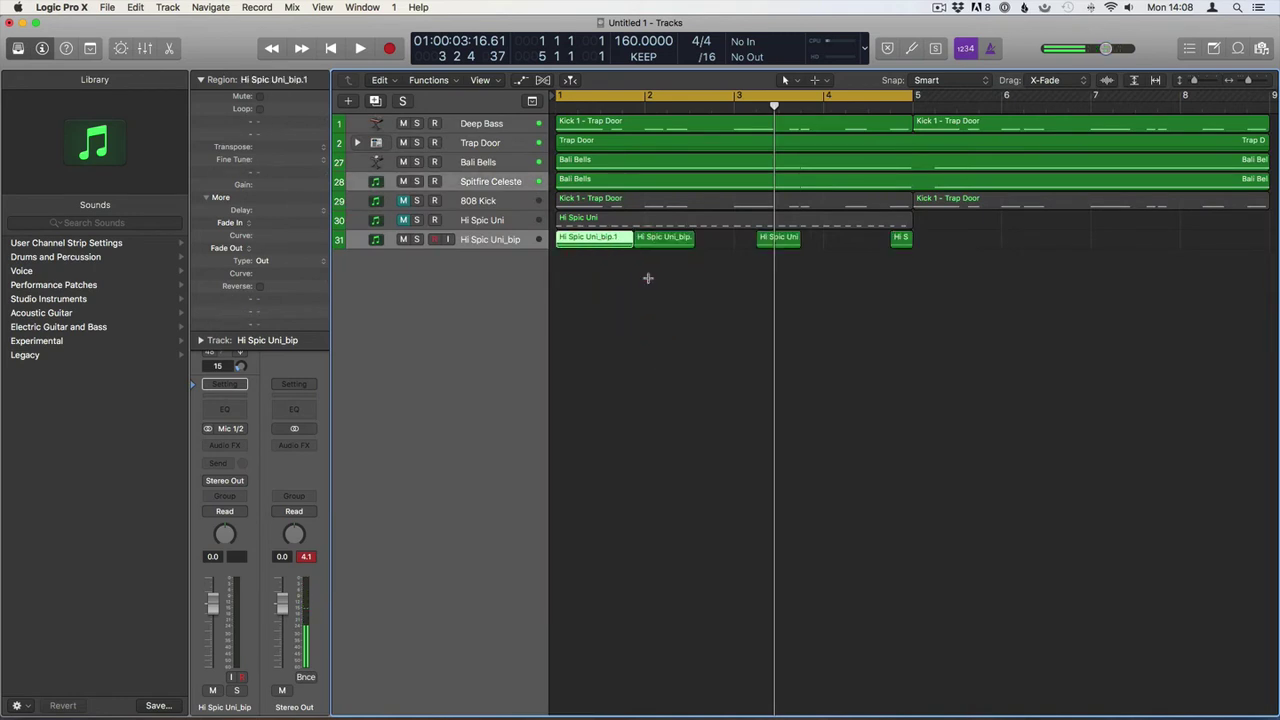
pyautogui.press('super+z')
pyautogui.press('super+z')
pyautogui.press('super+z')
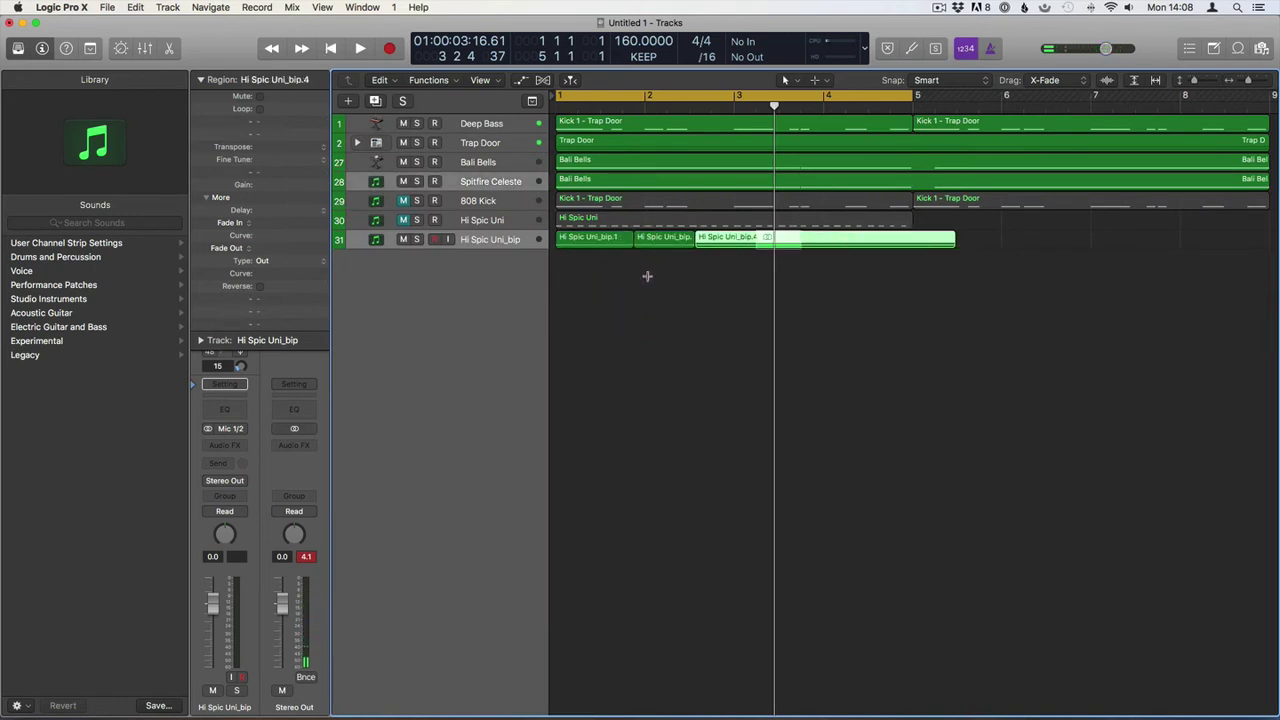
# Unmute the Hi Spic Uni track and bounce its region in place to a new audio track
pyautogui.click(404, 221)
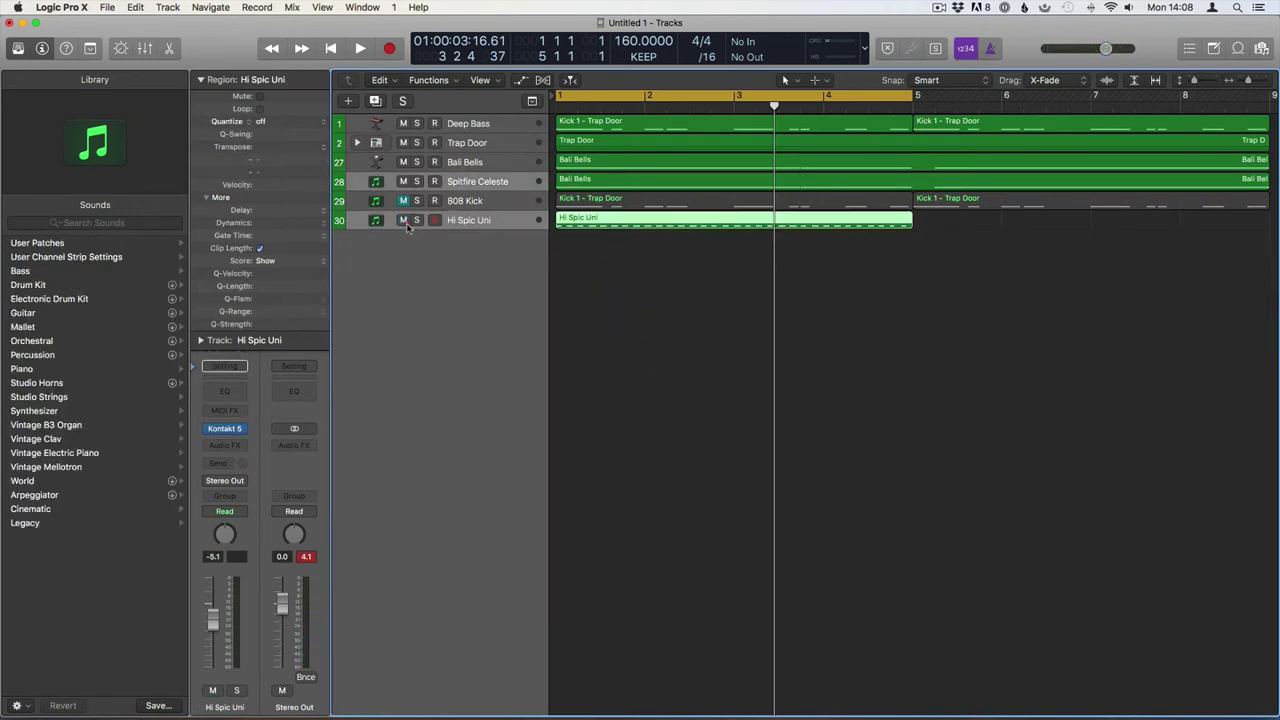
pyautogui.rightClick(701, 230)
pyautogui.click(732, 226)
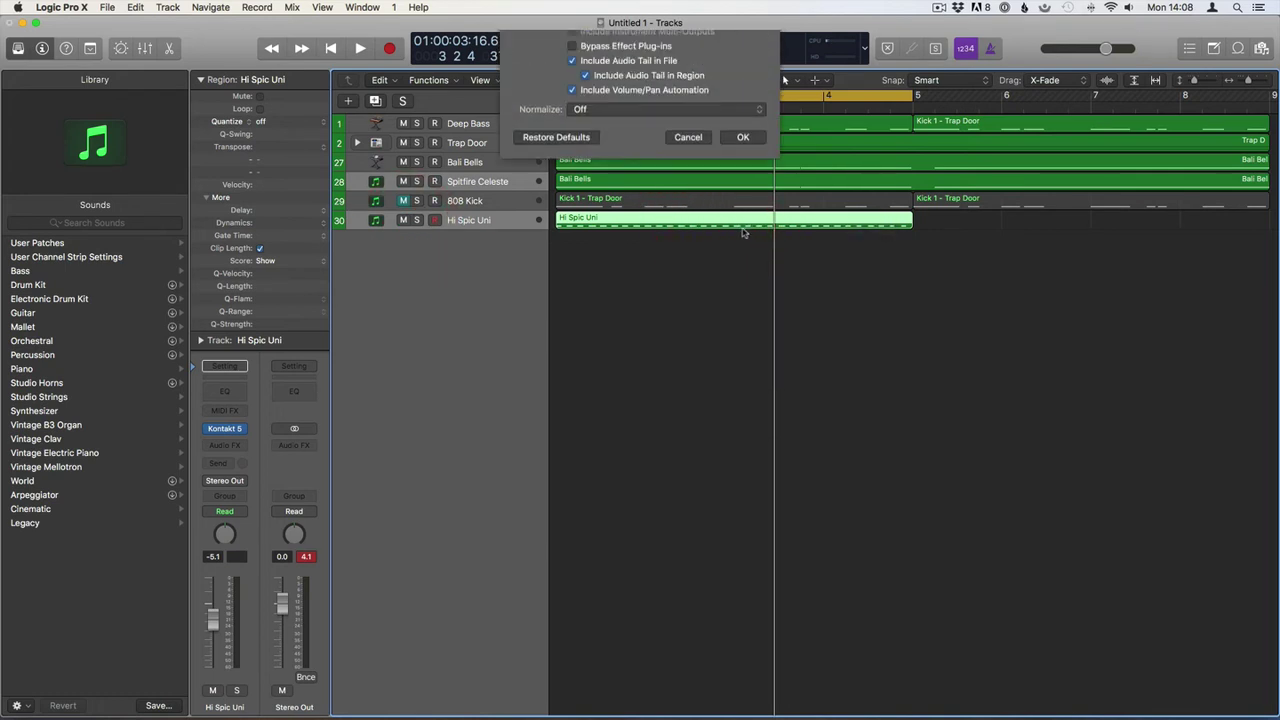
pyautogui.click(686, 274)
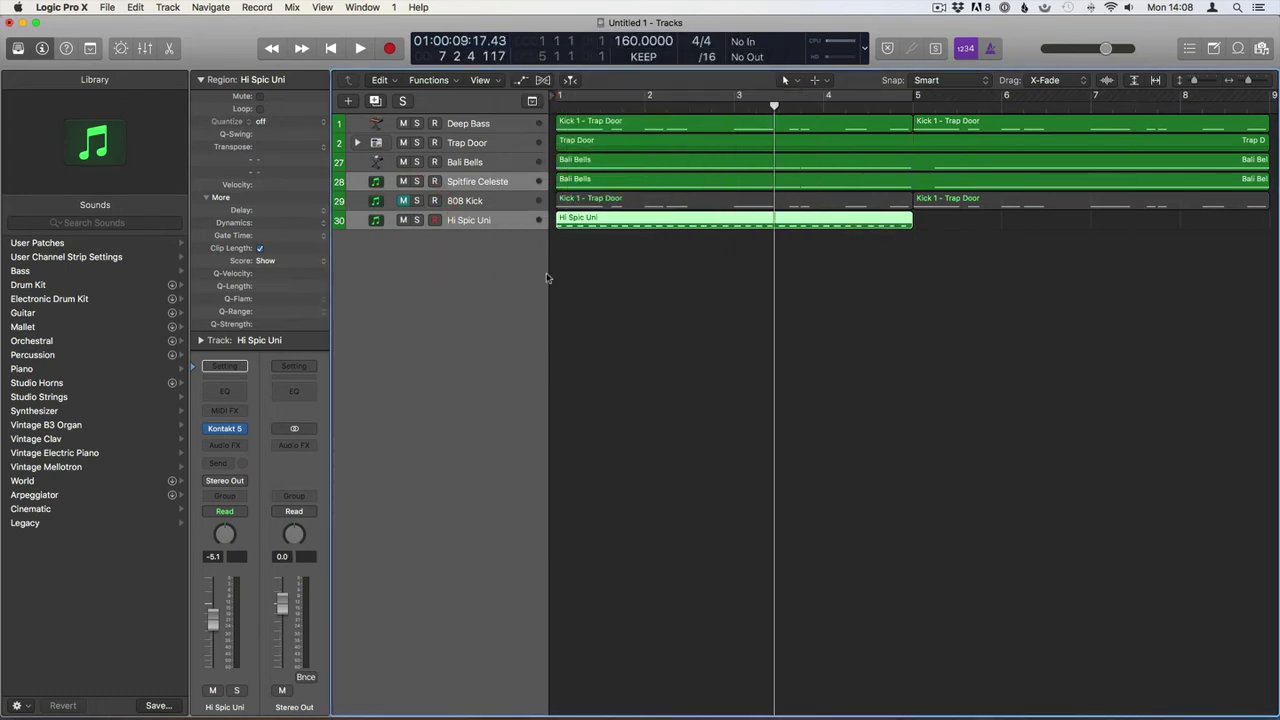
# Select the bounced Hi Spic Uni_bip track and mute the original Hi Spic Uni track
pyautogui.click(480, 241)
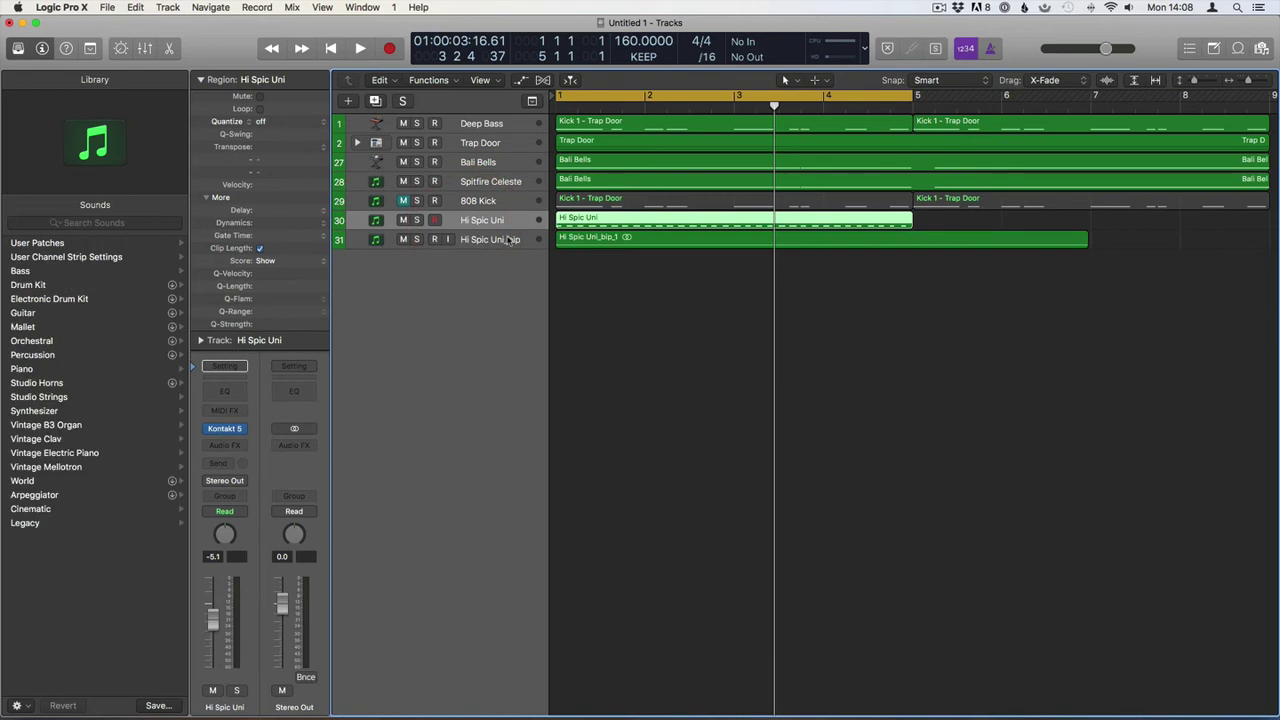
pyautogui.click(583, 238)
pyautogui.keyDown('ctrl'); pyautogui.keyDown('alt'); pyautogui.click(609, 240); pyautogui.keyUp('alt'); pyautogui.keyUp('ctrl')
pyautogui.keyDown('ctrl'); pyautogui.keyDown('alt'); pyautogui.click(584, 262); pyautogui.keyUp('alt'); pyautogui.keyUp('ctrl')
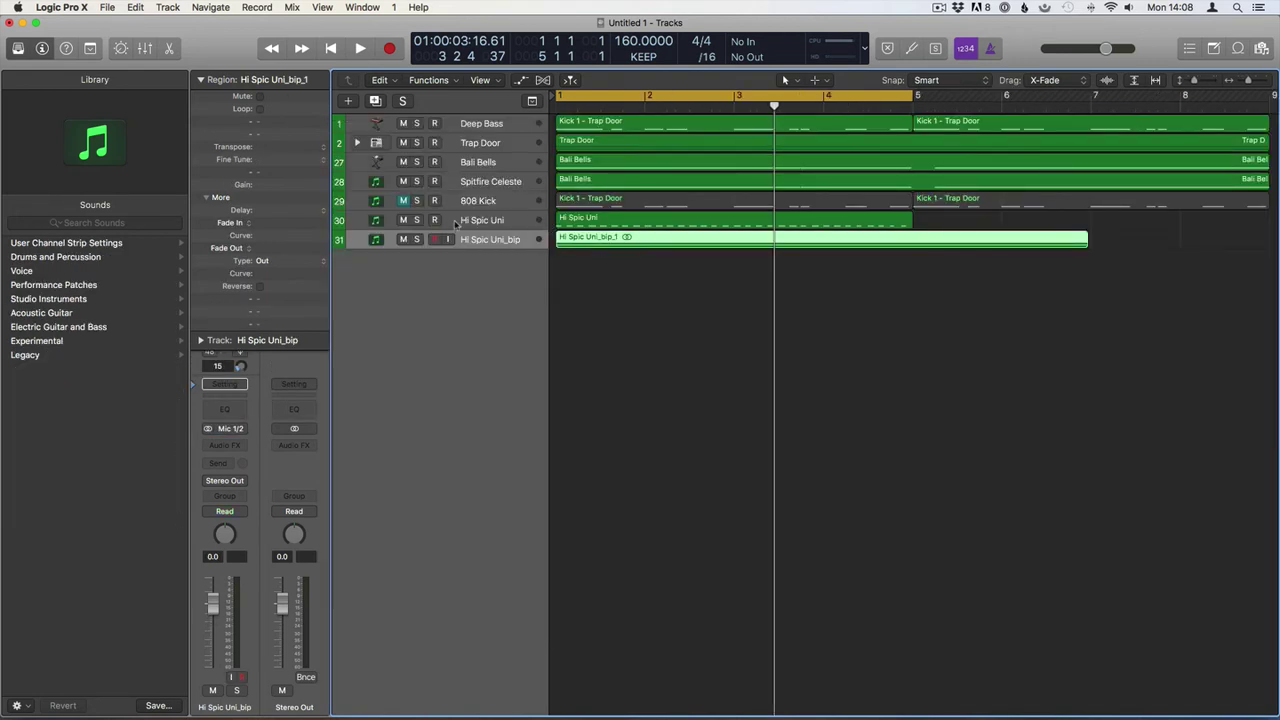
pyautogui.click(403, 220)
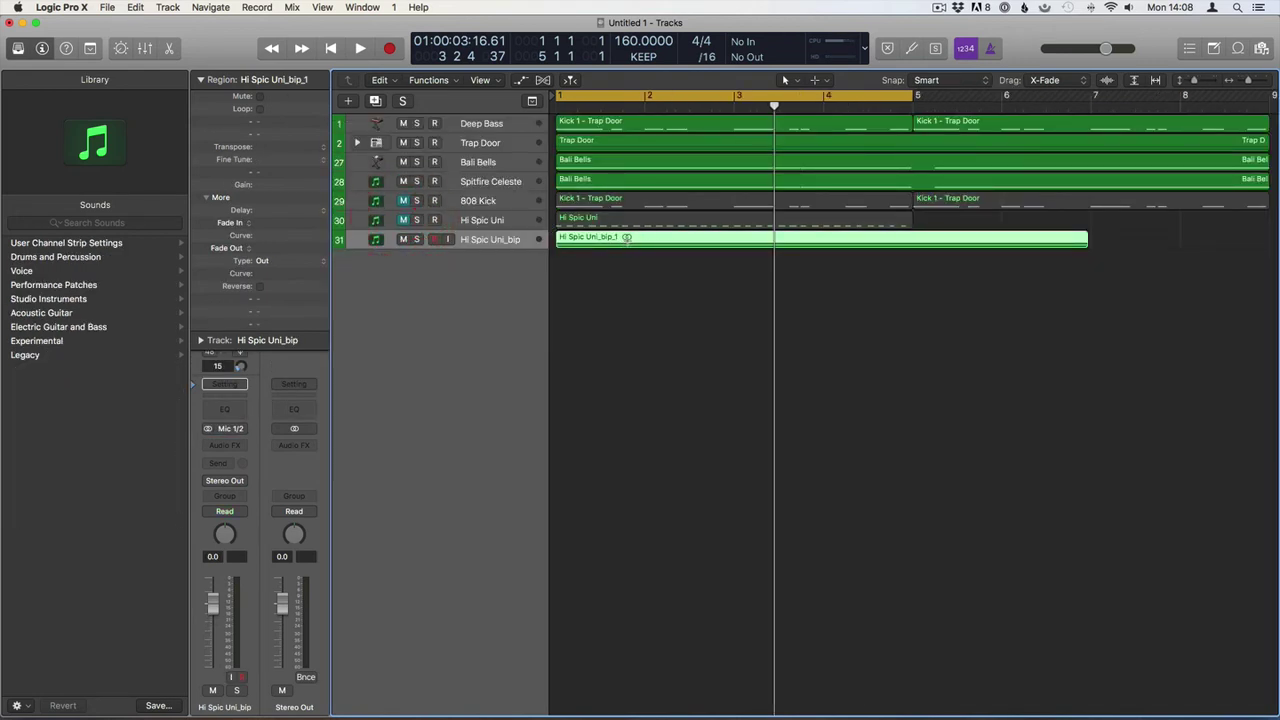
# Slice the bounced string audio to isolate sections around bar 2, before bar 3, from mid bar 3 into bar 4, and around bar 5
pyautogui.moveTo(626, 237); pyautogui.dragTo(721, 238)
pyautogui.click(666, 237)
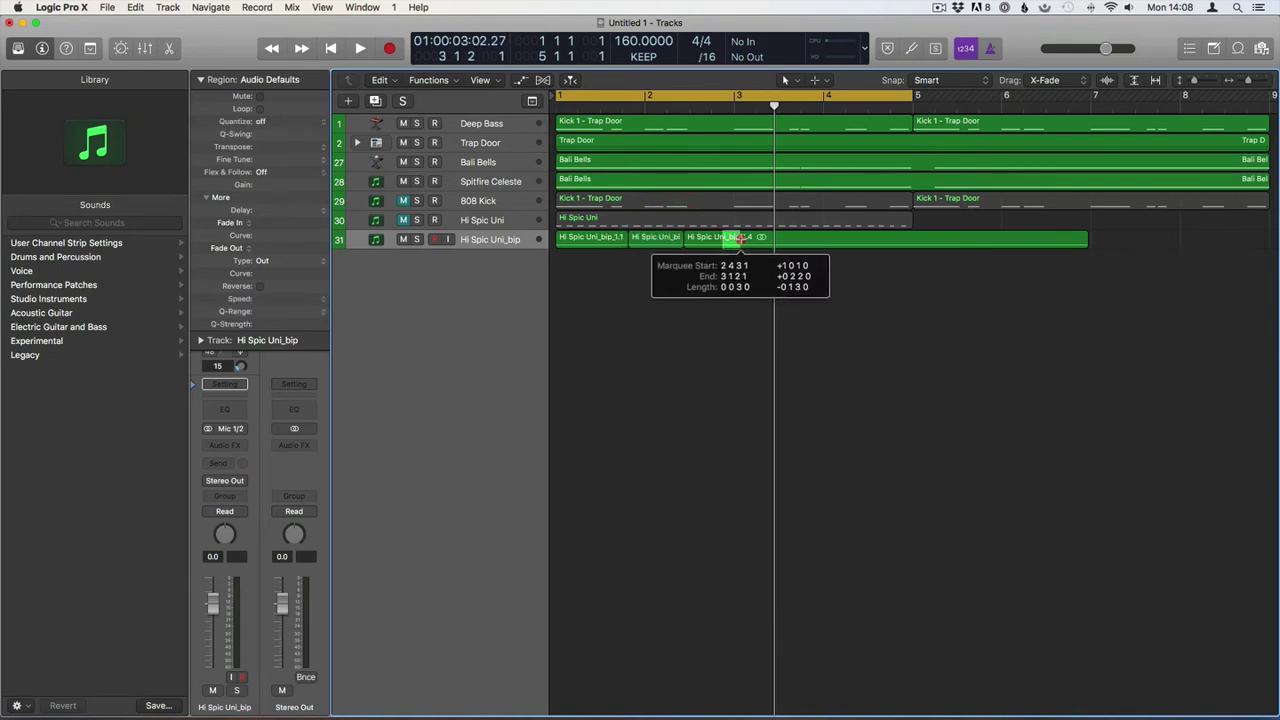
pyautogui.click(730, 238)
pyautogui.moveTo(815, 239); pyautogui.dragTo(914, 244)
pyautogui.click(846, 240)
pyautogui.click(813, 241)
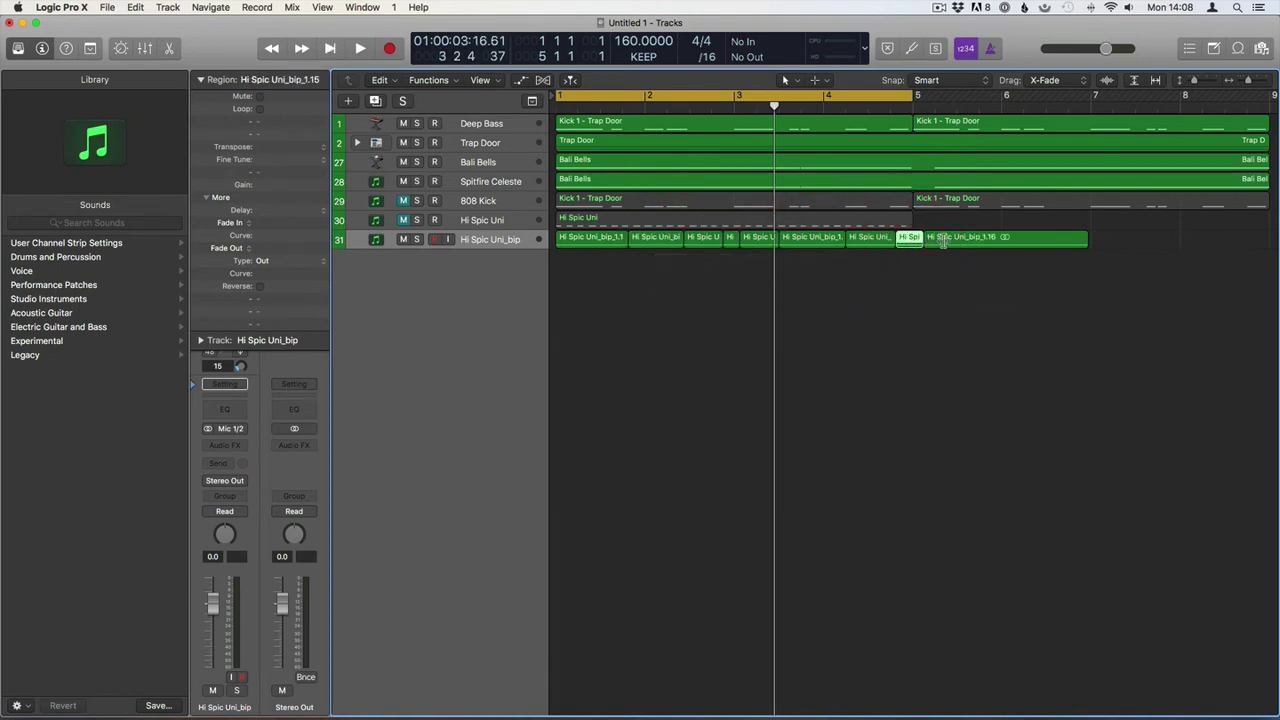
# Delete the slices between and outside the four isolated string sections and trim the last one to end at bar 5
pyautogui.click(948, 243)
pyautogui.press('Delete')
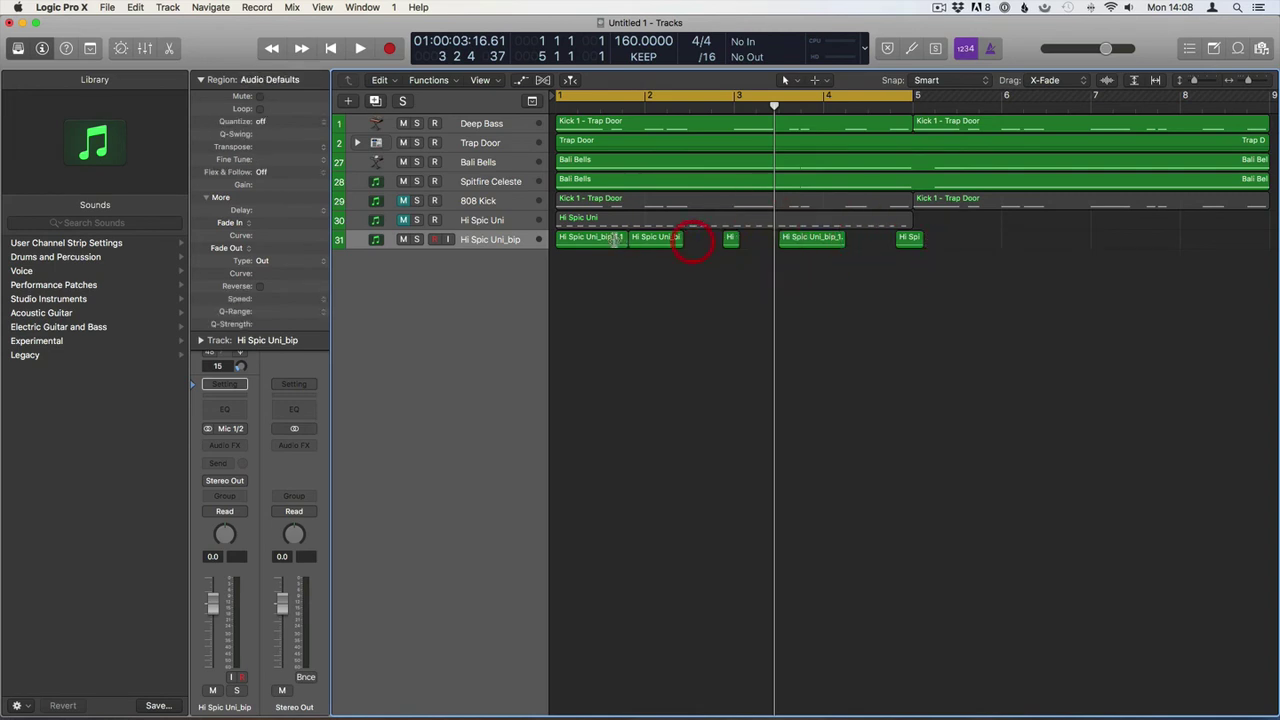
pyautogui.click(607, 242)
pyautogui.press('Delete')
pyautogui.moveTo(919, 243); pyautogui.dragTo(911, 243)
# Play the loop from the start and set Fade In to 2 and Fade Out to 1 on all four string slices
pyautogui.press('Return')
pyautogui.press('space')
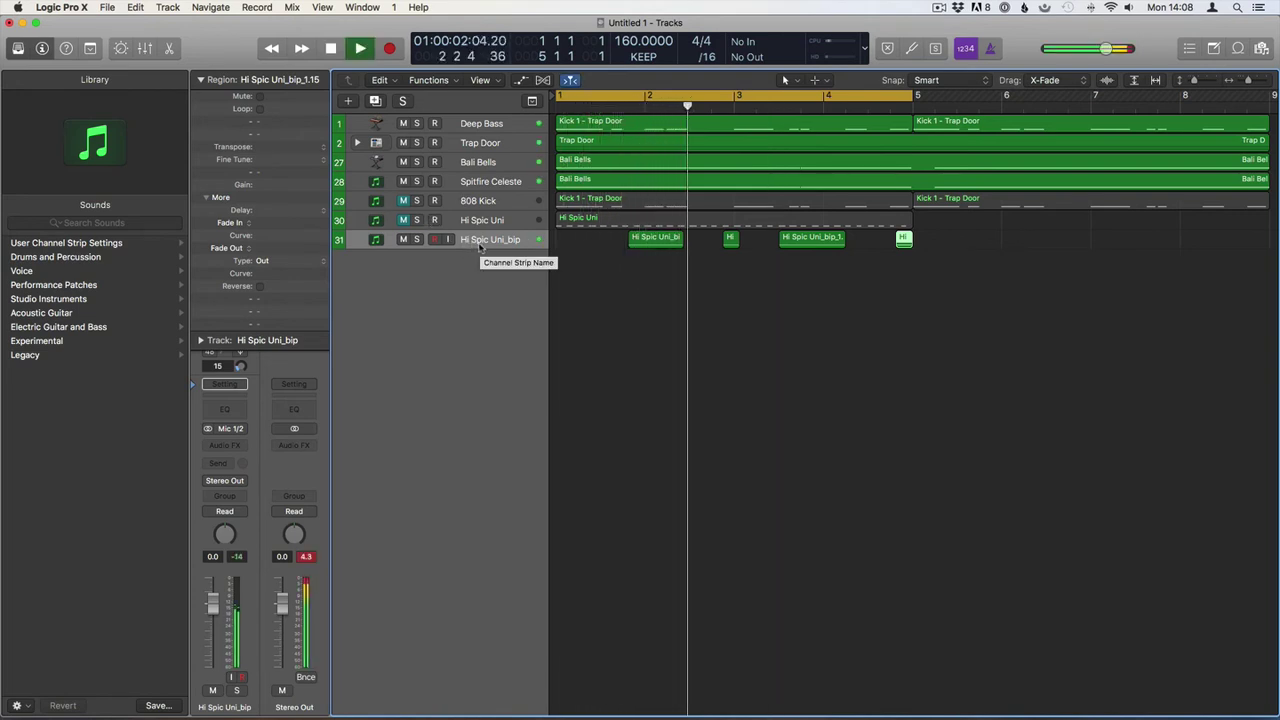
pyautogui.click(471, 242)
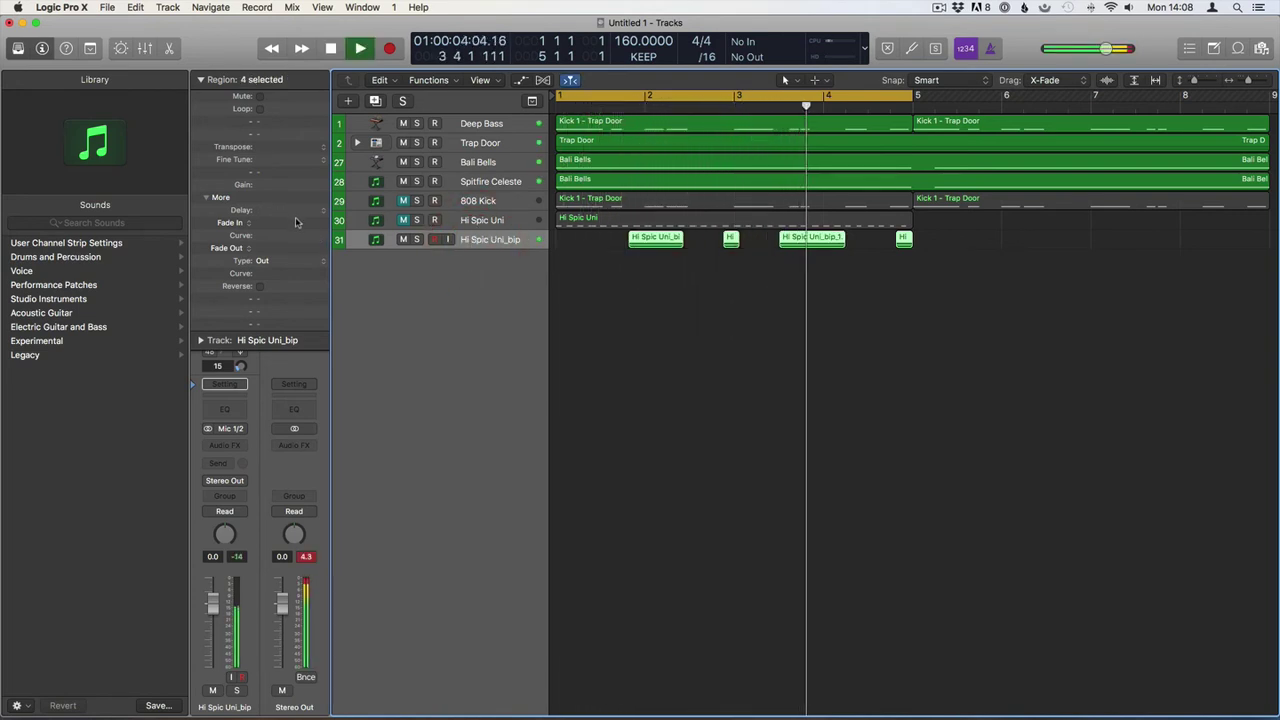
pyautogui.moveTo(295, 221); pyautogui.dragTo(300, 221)
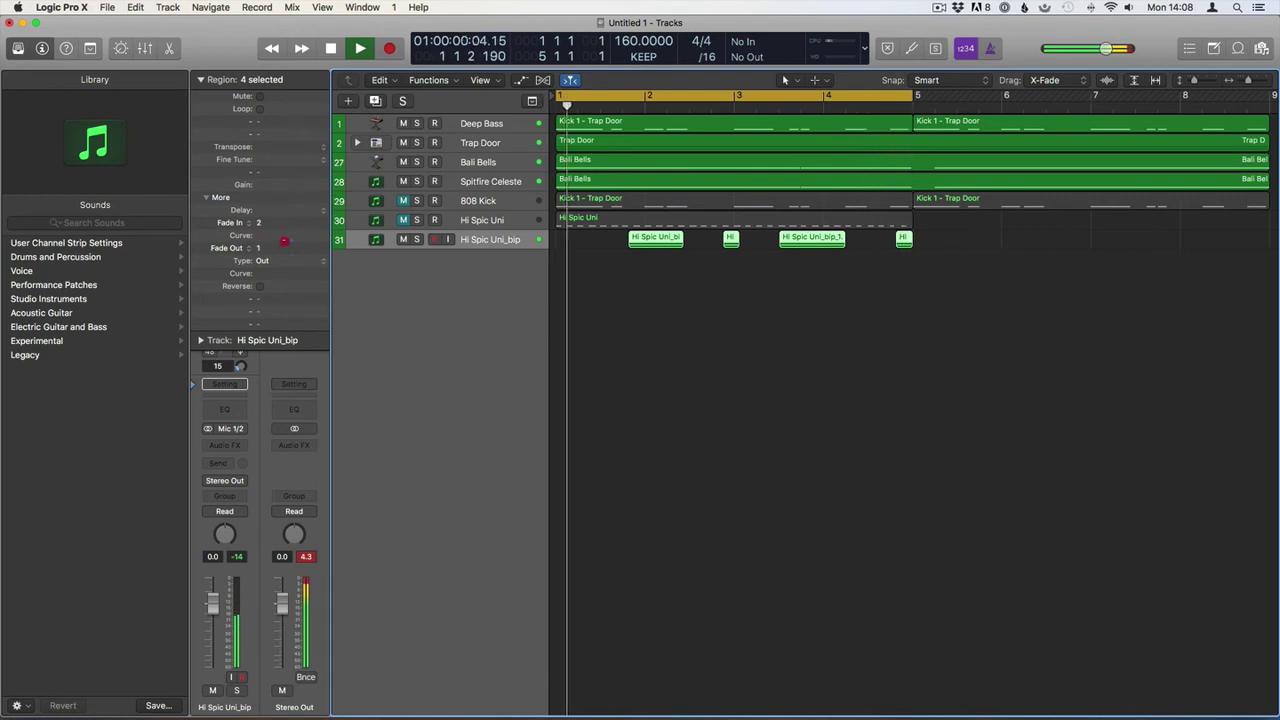
# Shorten the first string slice and move it earlier so it runs from late bar 1 to just past bar 2
pyautogui.click(862, 270)
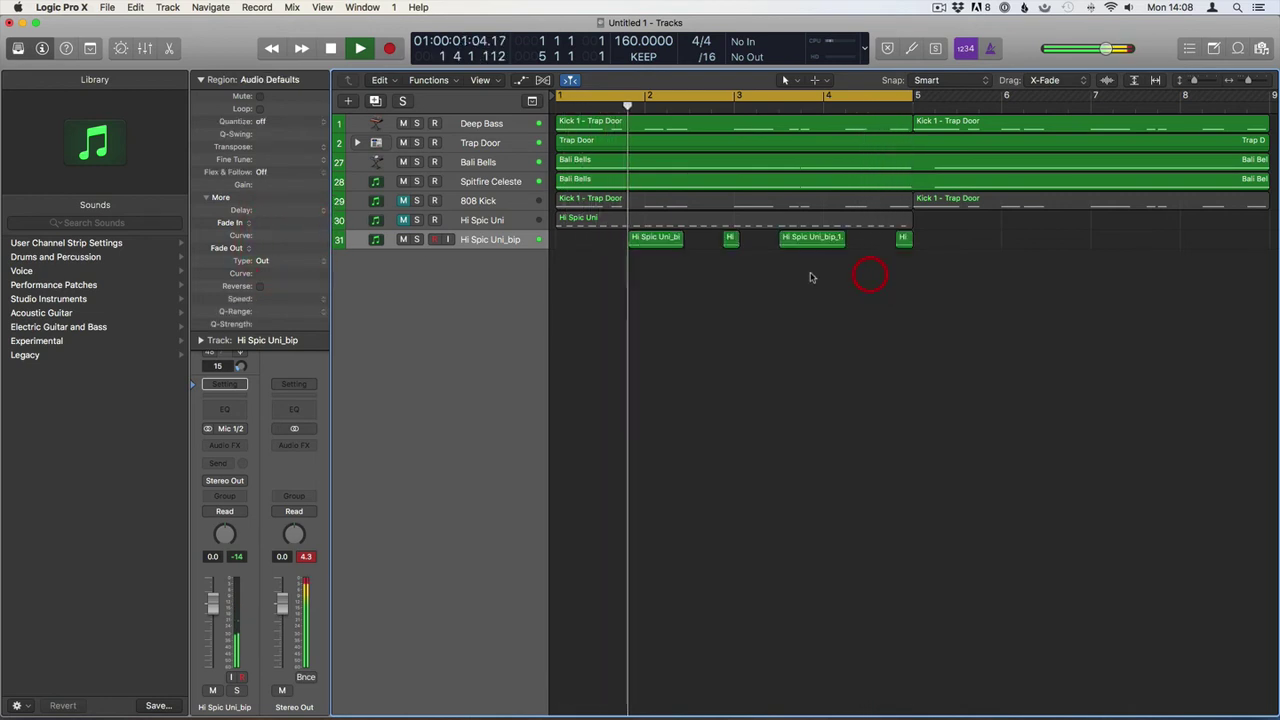
pyautogui.moveTo(631, 244)
pyautogui.mouseDown()
pyautogui.moveTo(618, 244)
pyautogui.moveTo(680, 243)
pyautogui.moveTo(612, 247)
pyautogui.moveTo(655, 245)
pyautogui.mouseUp()
pyautogui.click(644, 268)
pyautogui.click(698, 255)
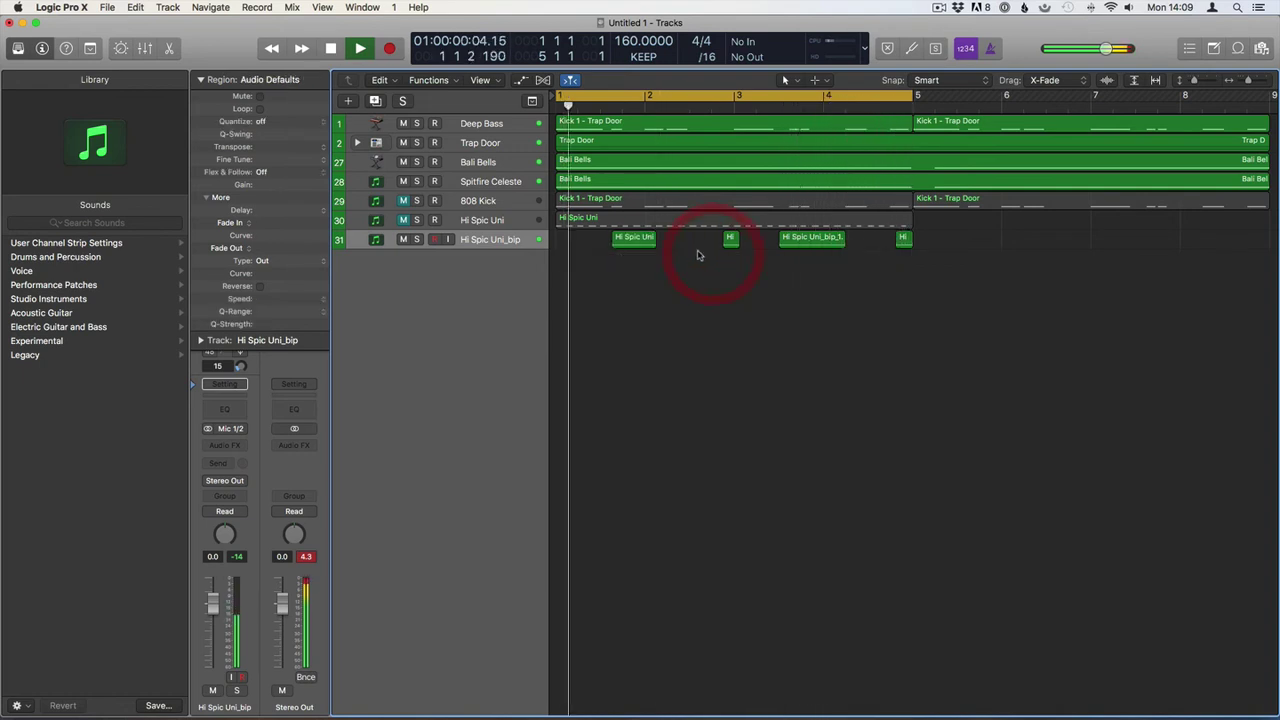
pyautogui.click(489, 240)
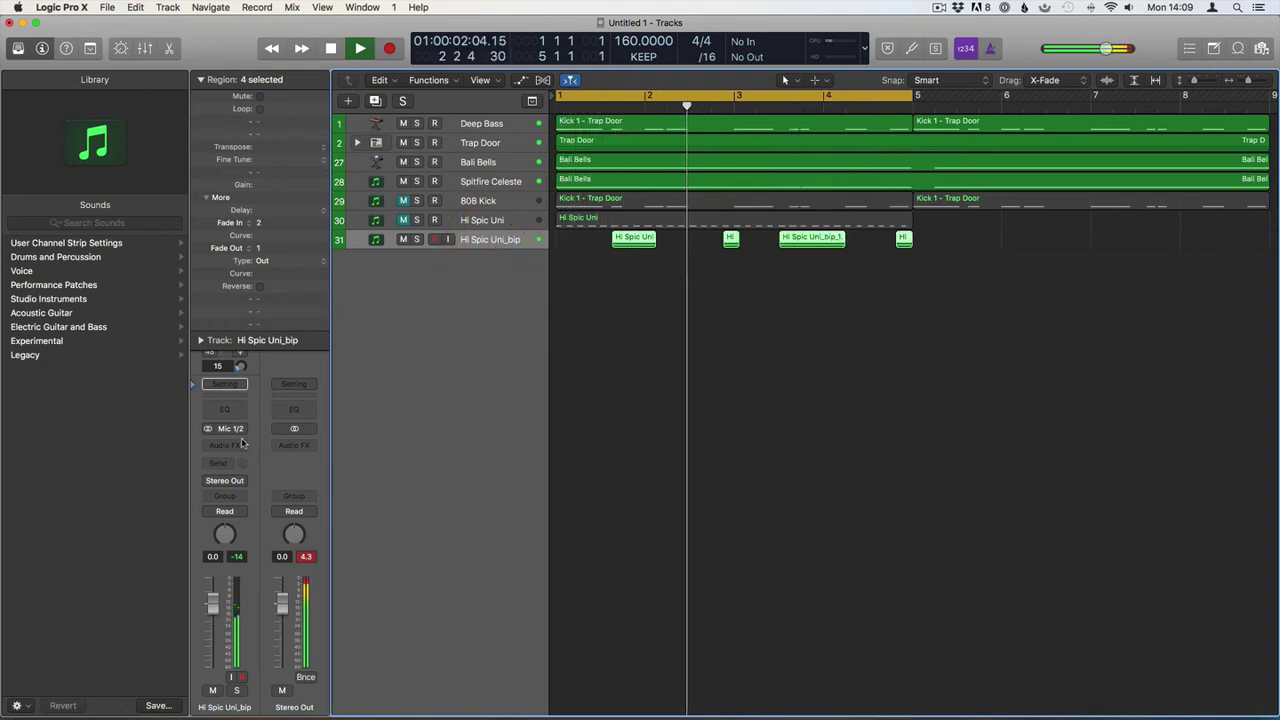
pyautogui.click(238, 444)
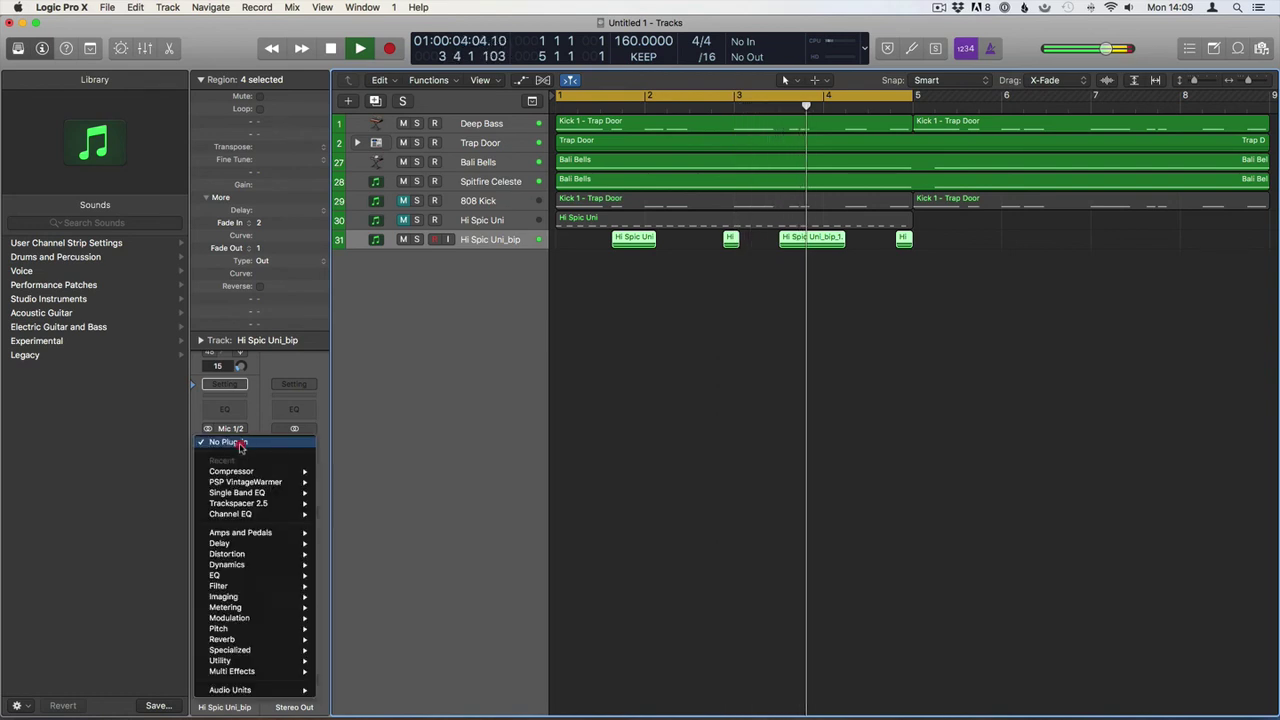
pyautogui.click(277, 391)
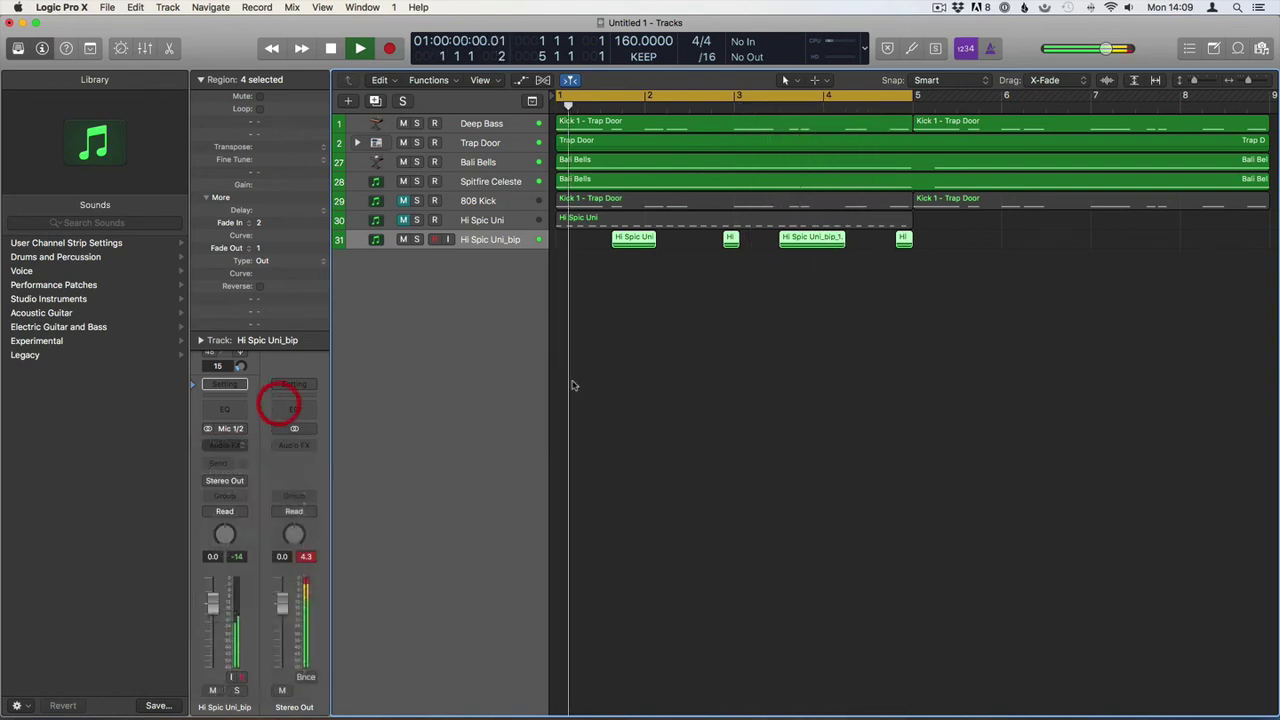
pyautogui.click(570, 378)
pyautogui.click(495, 242)
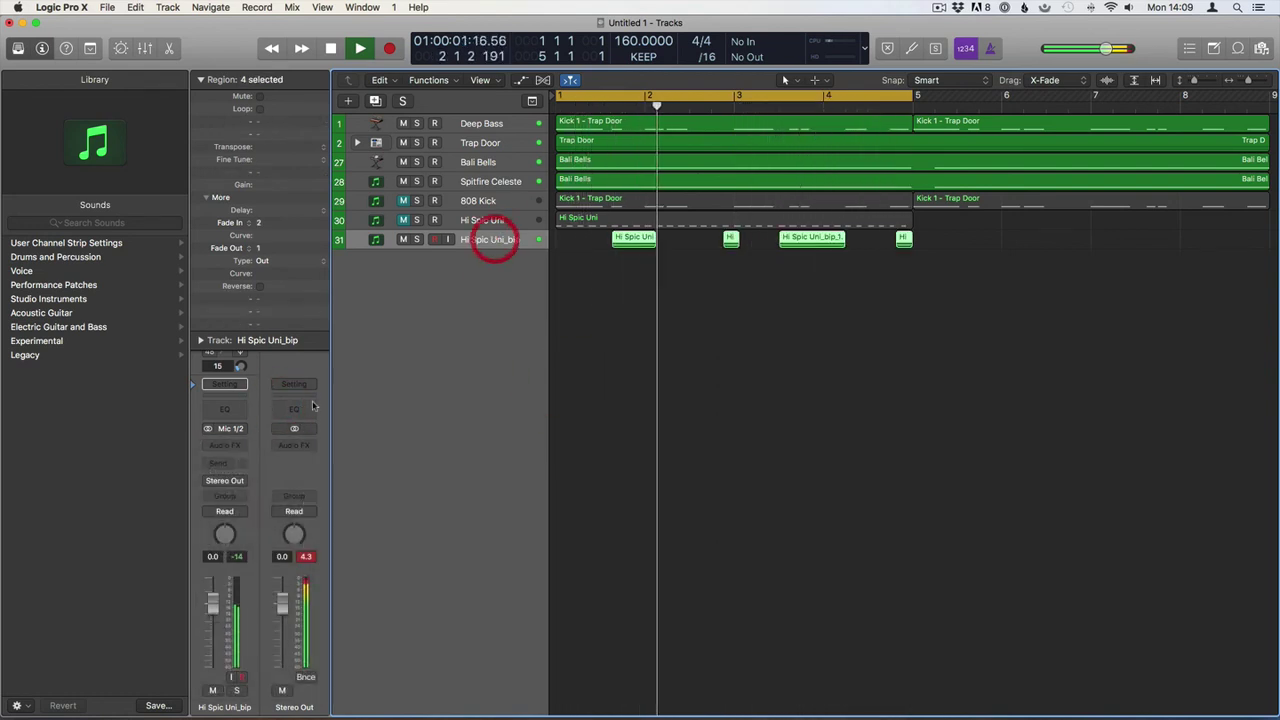
# Add a stereo Pitch Shifter to the Hi Spic Uni_bip track with Semi Tones at -12 and Mix at 39%
pyautogui.click(240, 445)
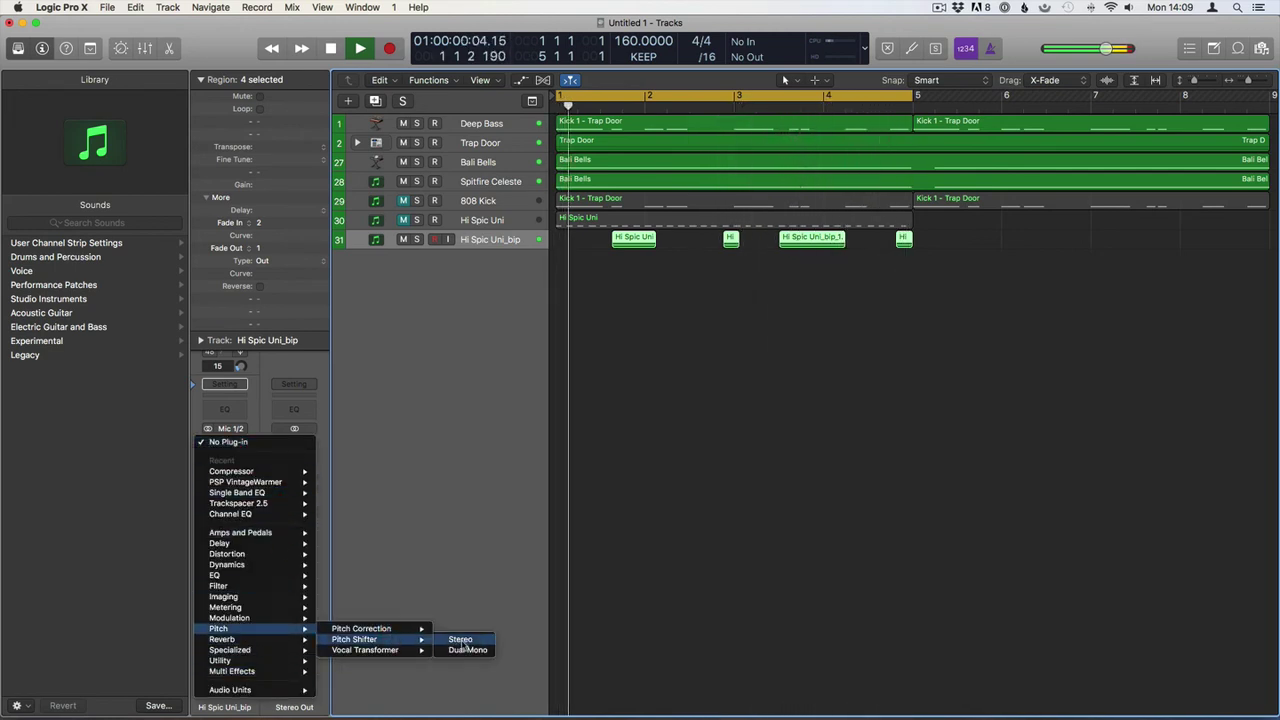
pyautogui.click(392, 640)
pyautogui.moveTo(56, 153); pyautogui.dragTo(200, 466)
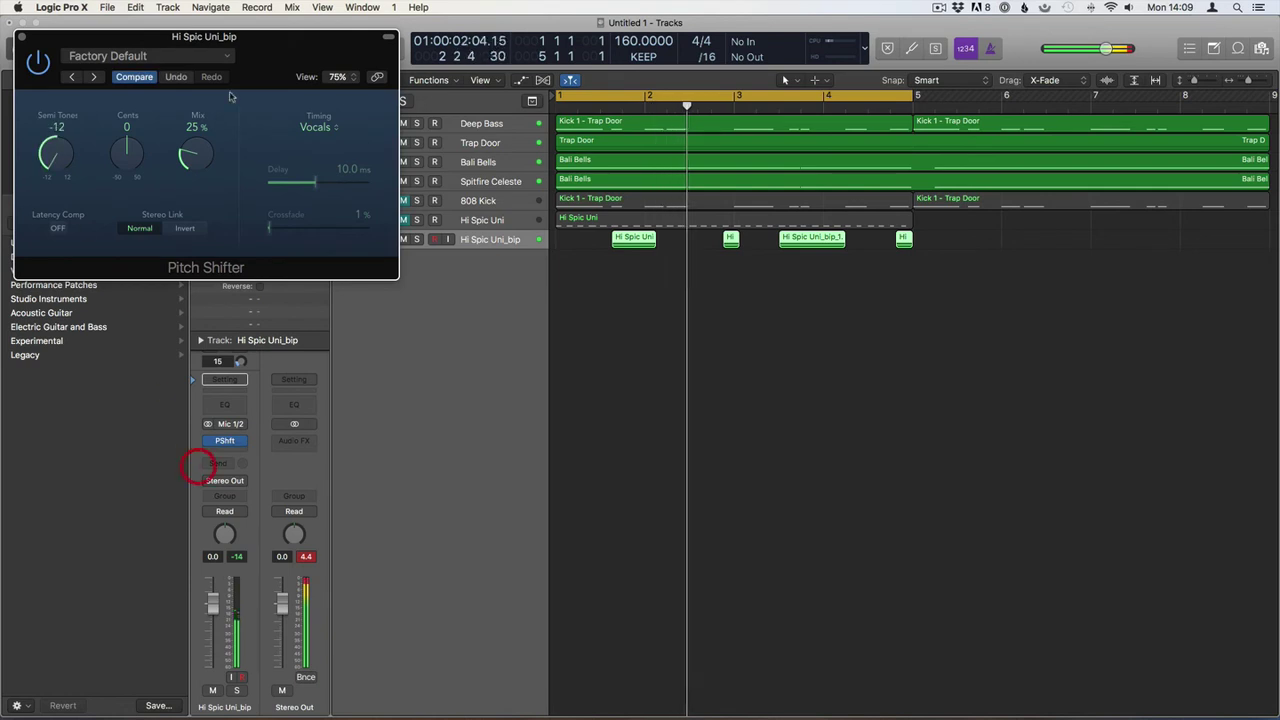
pyautogui.moveTo(201, 145); pyautogui.dragTo(198, 115)
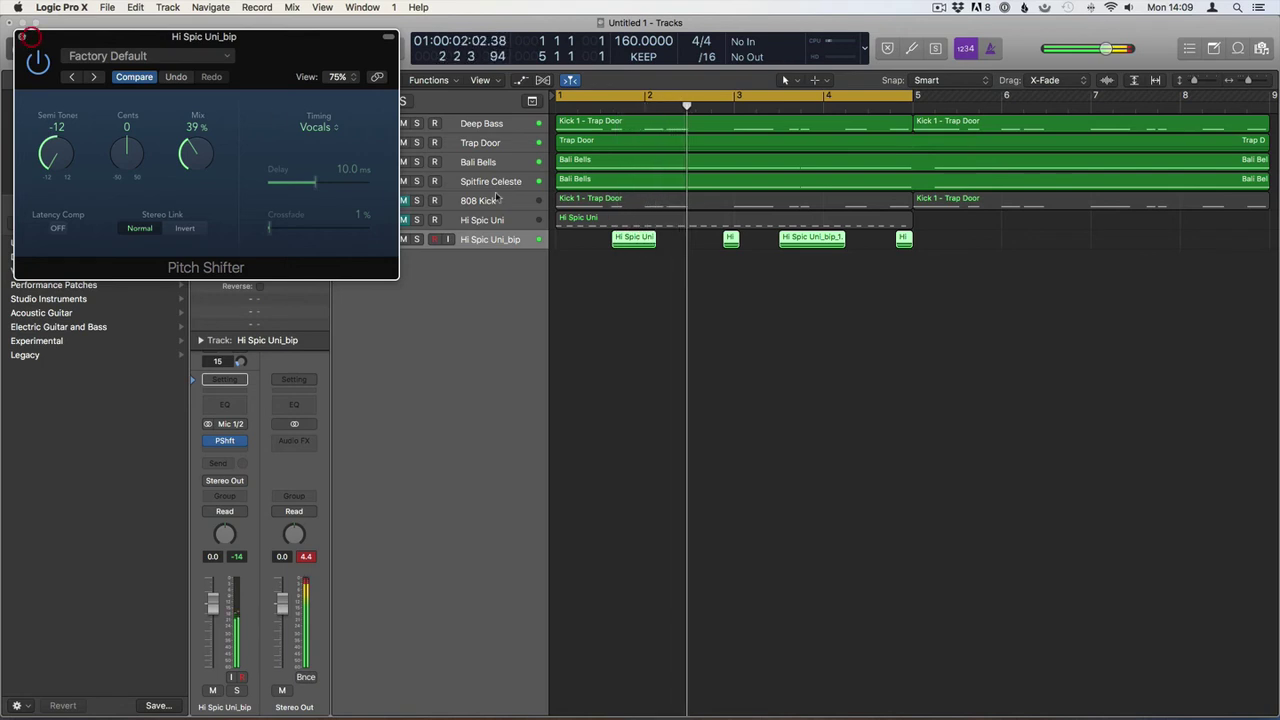
pyautogui.click(22, 36)
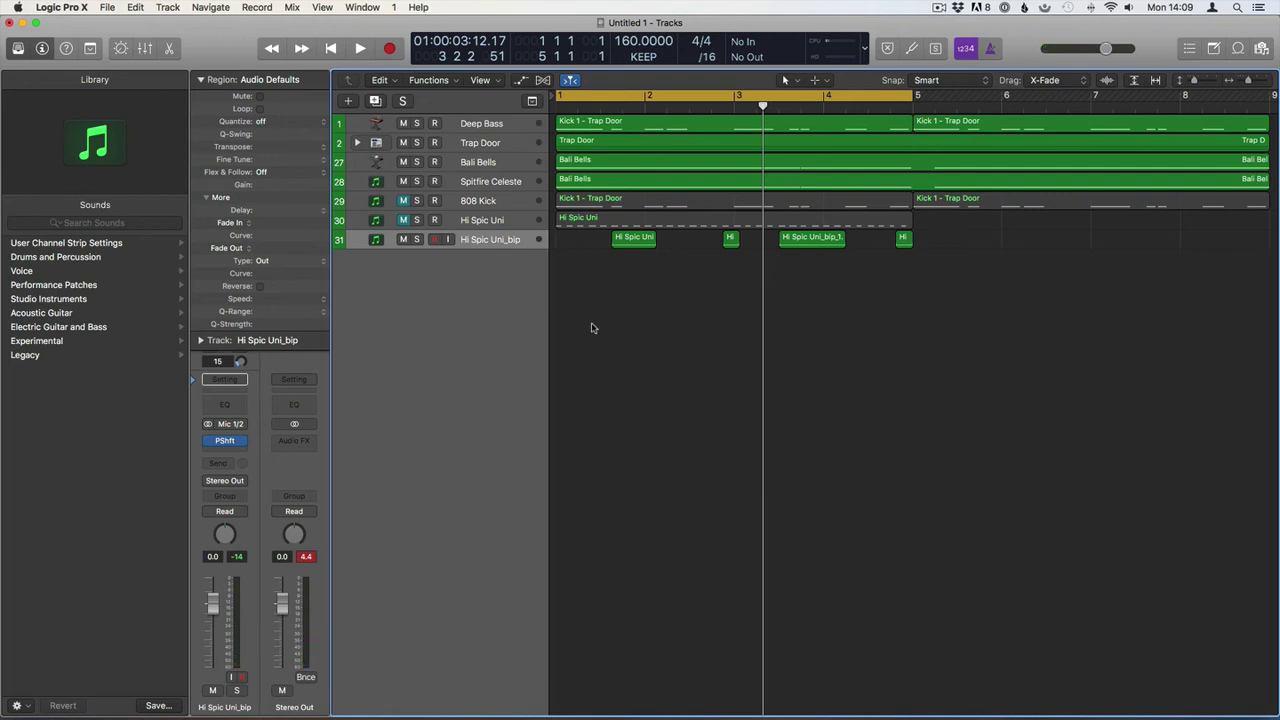
# Play the loop from the start to check the pitch-shifted string slices against the full arrangement
pyautogui.press('Return')
pyautogui.press('space')
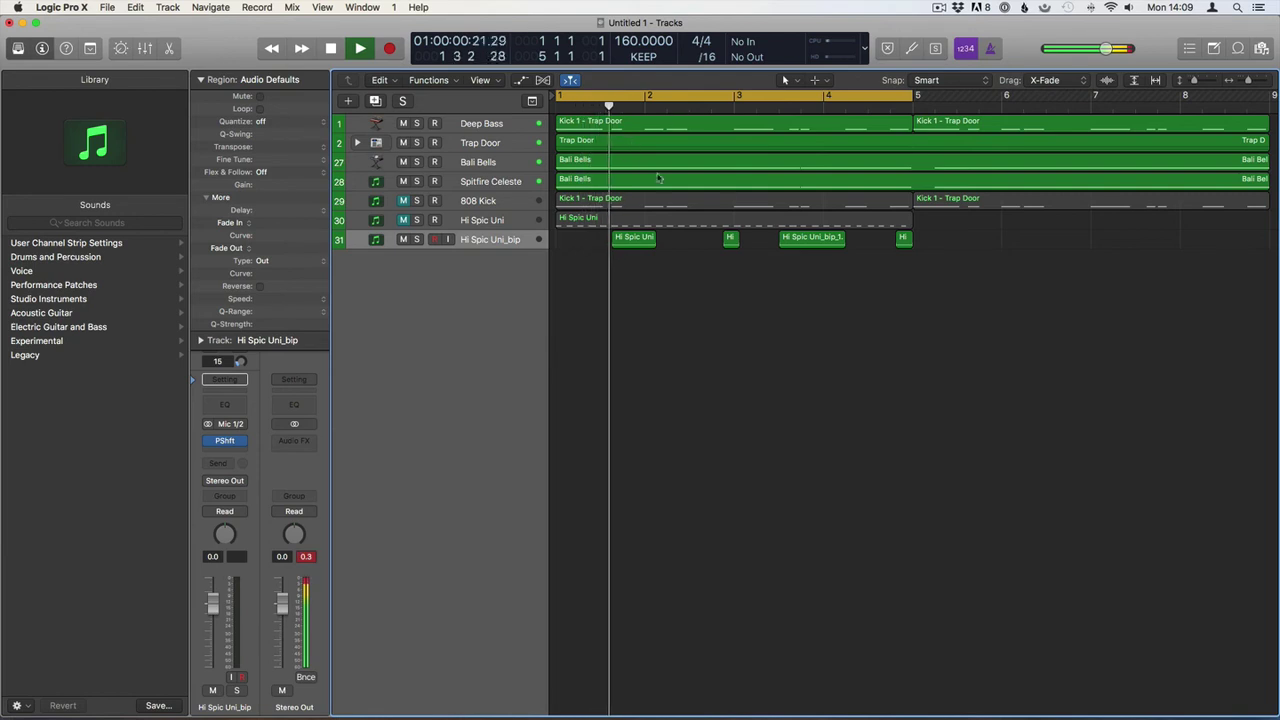
pyautogui.moveTo(1248, 80); pyautogui.dragTo(1236, 80)
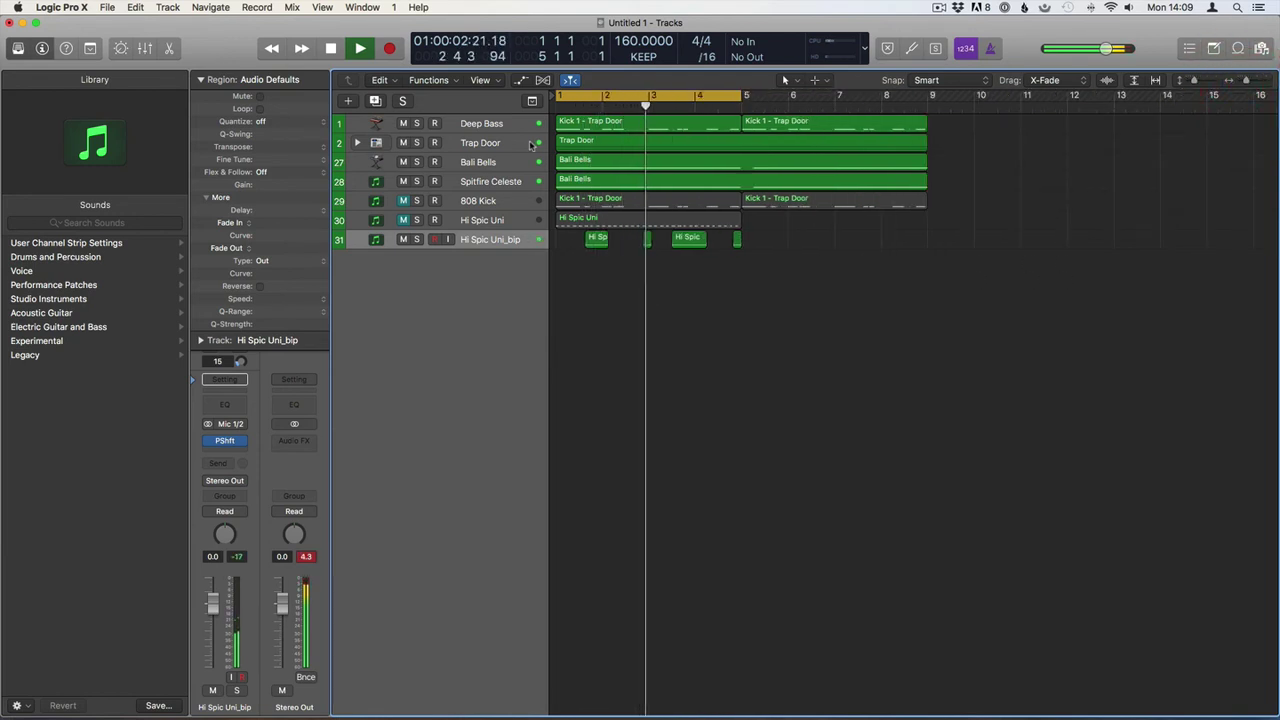
pyautogui.moveTo(605, 285); pyautogui.dragTo(742, 230)
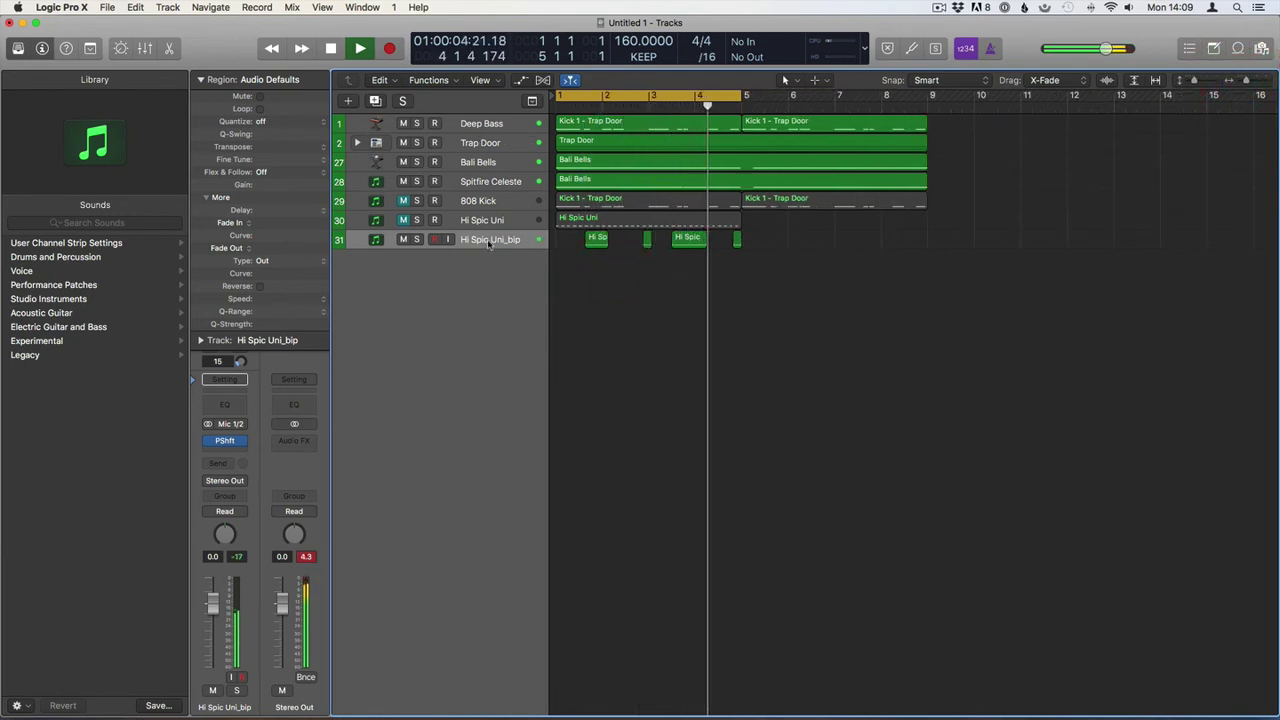
pyautogui.press('Return')
pyautogui.press('space')
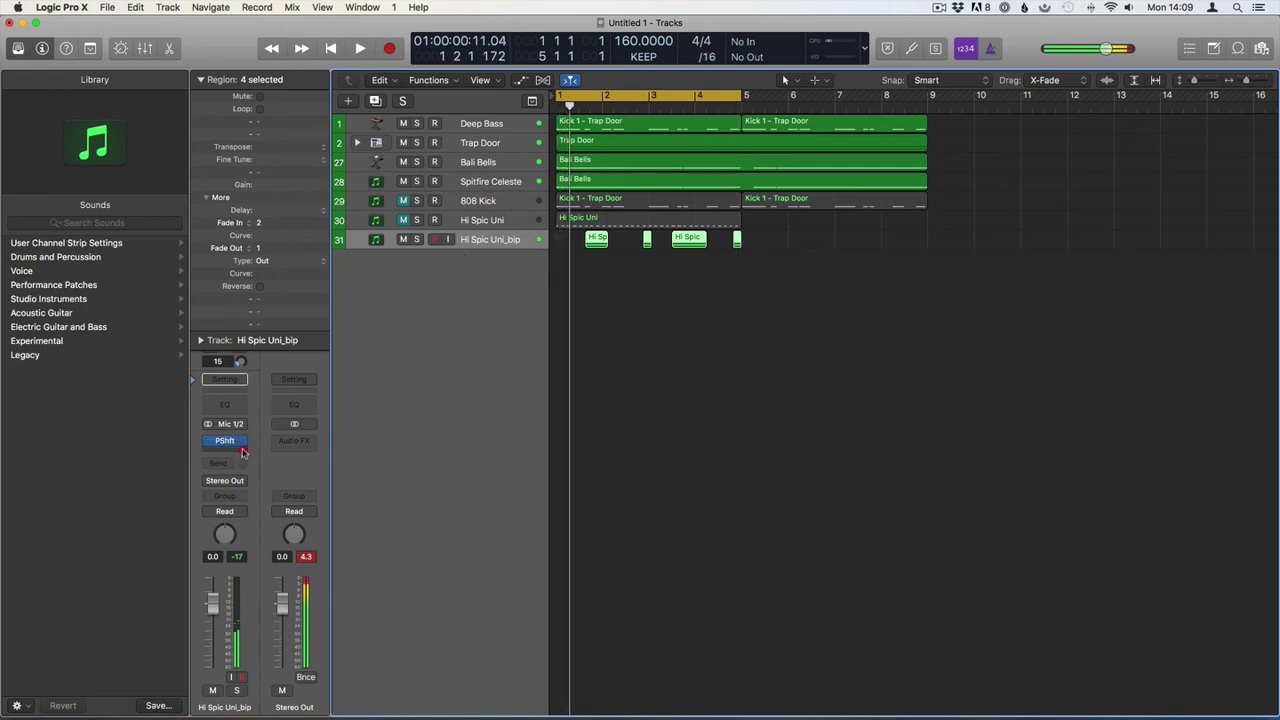
# Add a stereo XLN Audio RC-20 Retro Color to the Hi Spic Uni_bip track, choose its Vinyl 3 preset, and audition it in playback
pyautogui.click(241, 451)
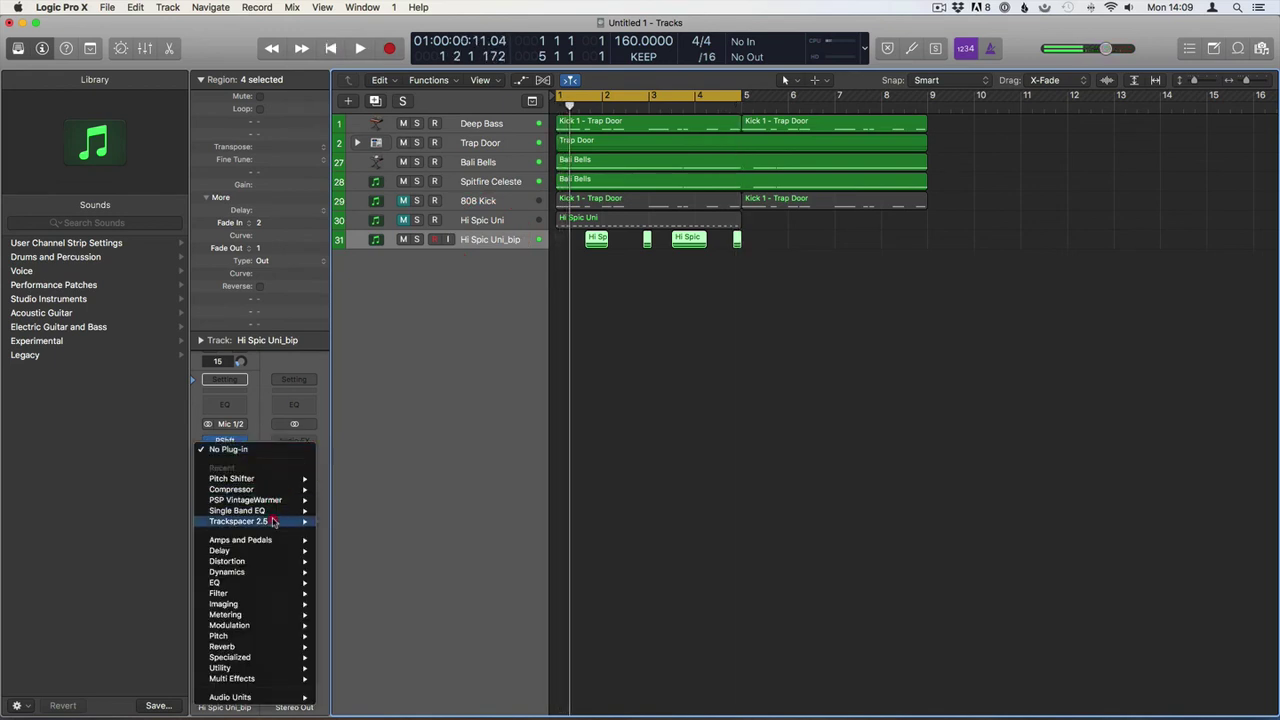
pyautogui.moveTo(290, 699)
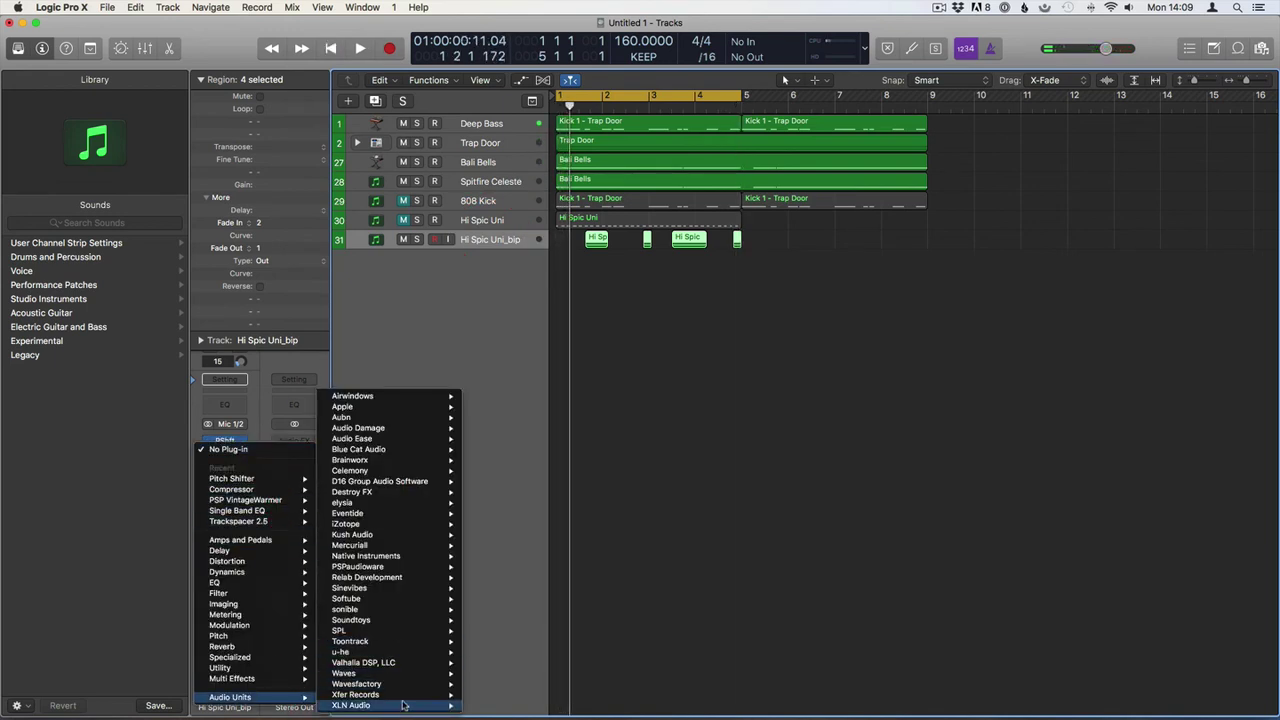
pyautogui.moveTo(415, 709)
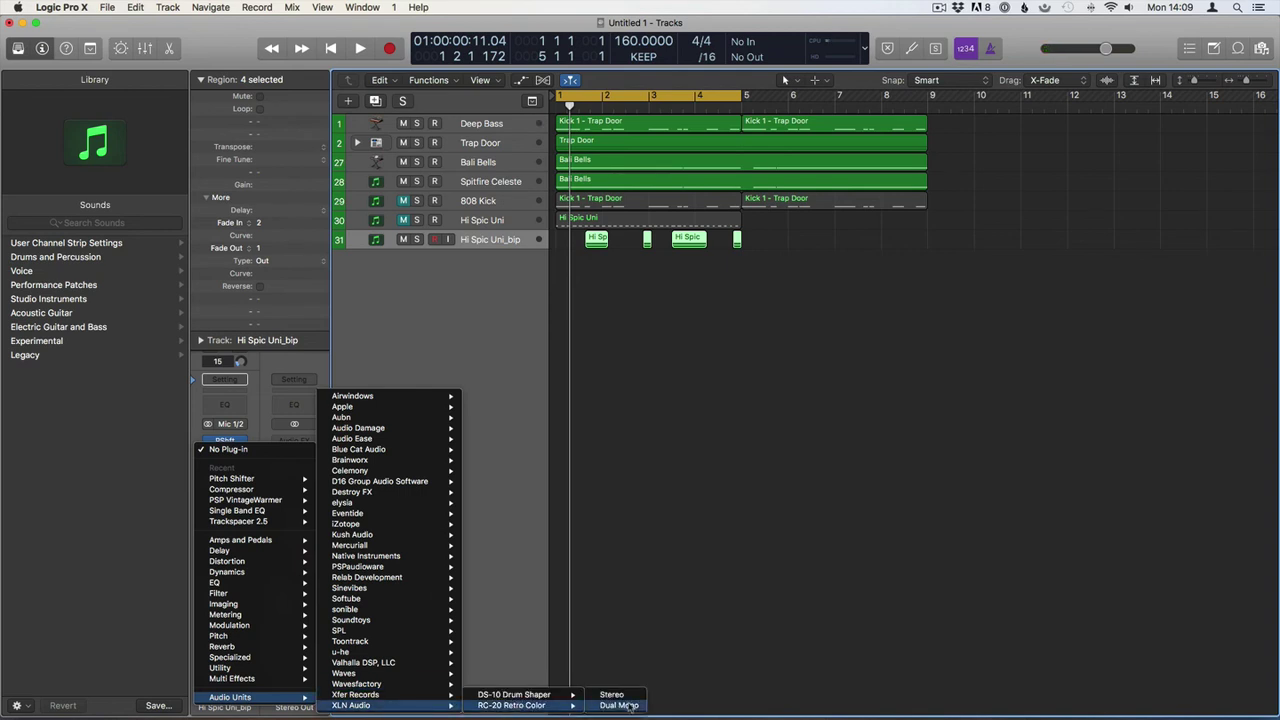
pyautogui.click(620, 695)
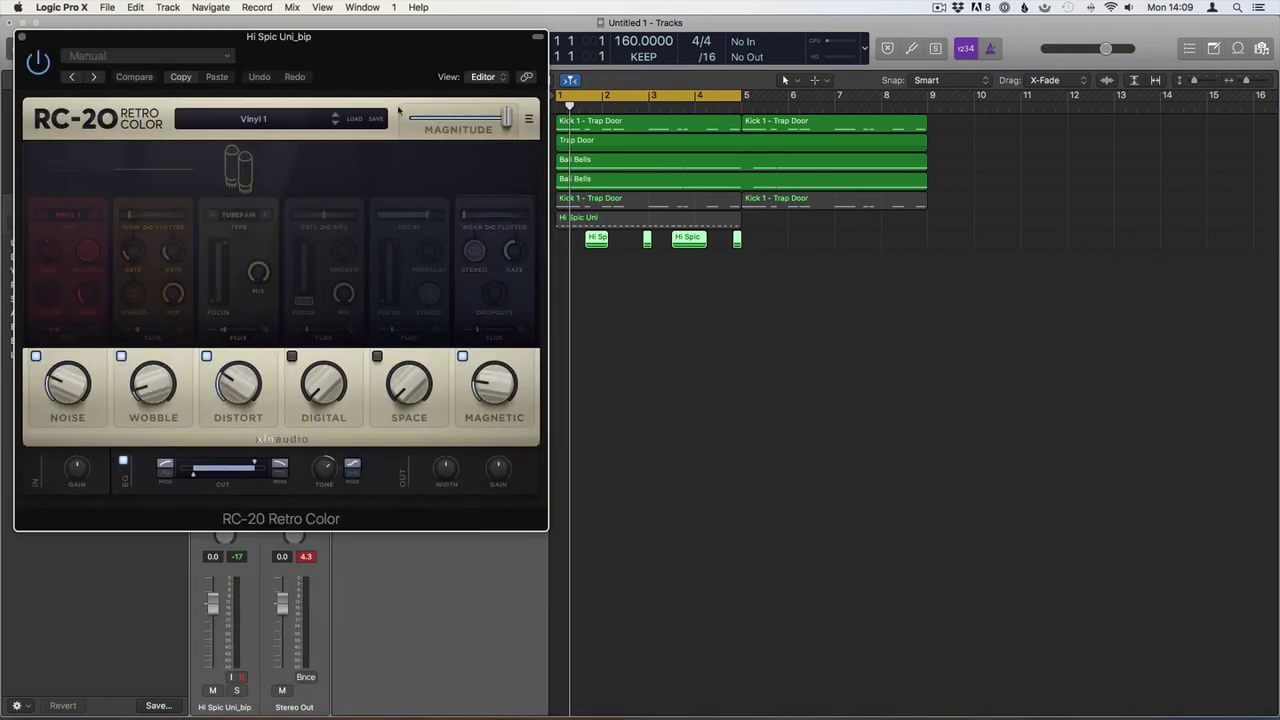
pyautogui.click(335, 121)
pyautogui.press('space')
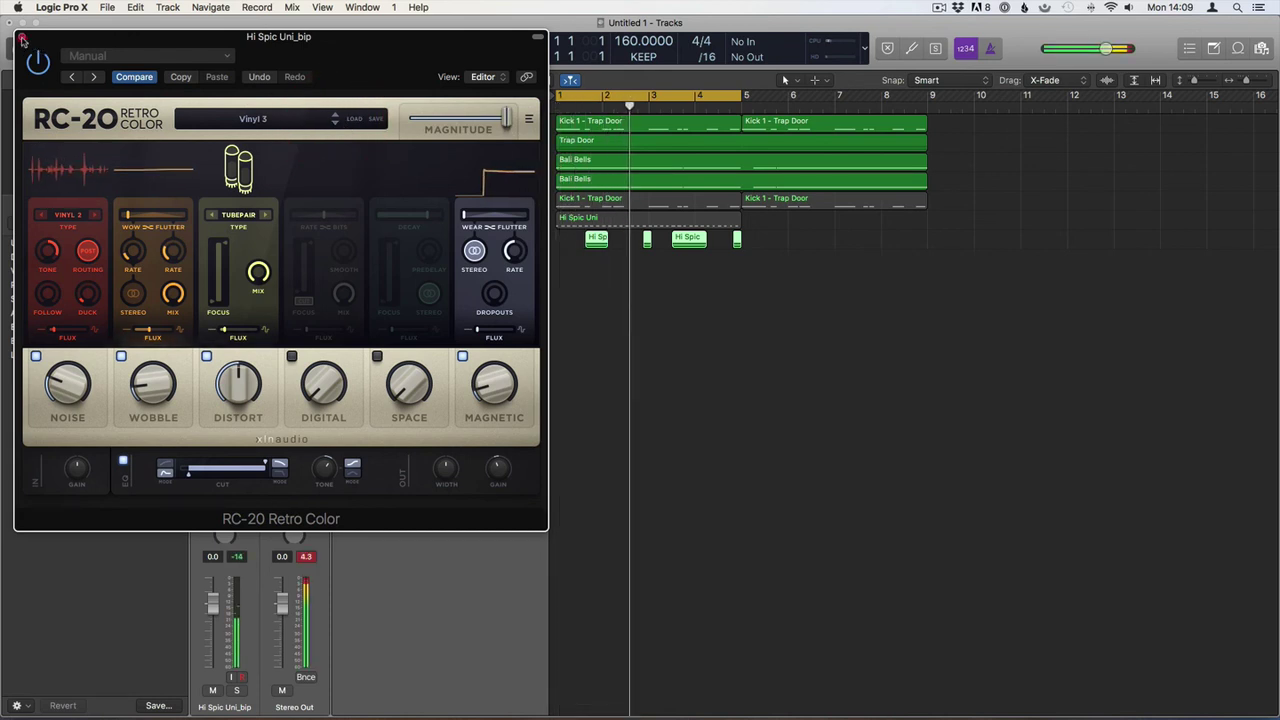
pyautogui.click(21, 38)
pyautogui.click(622, 338)
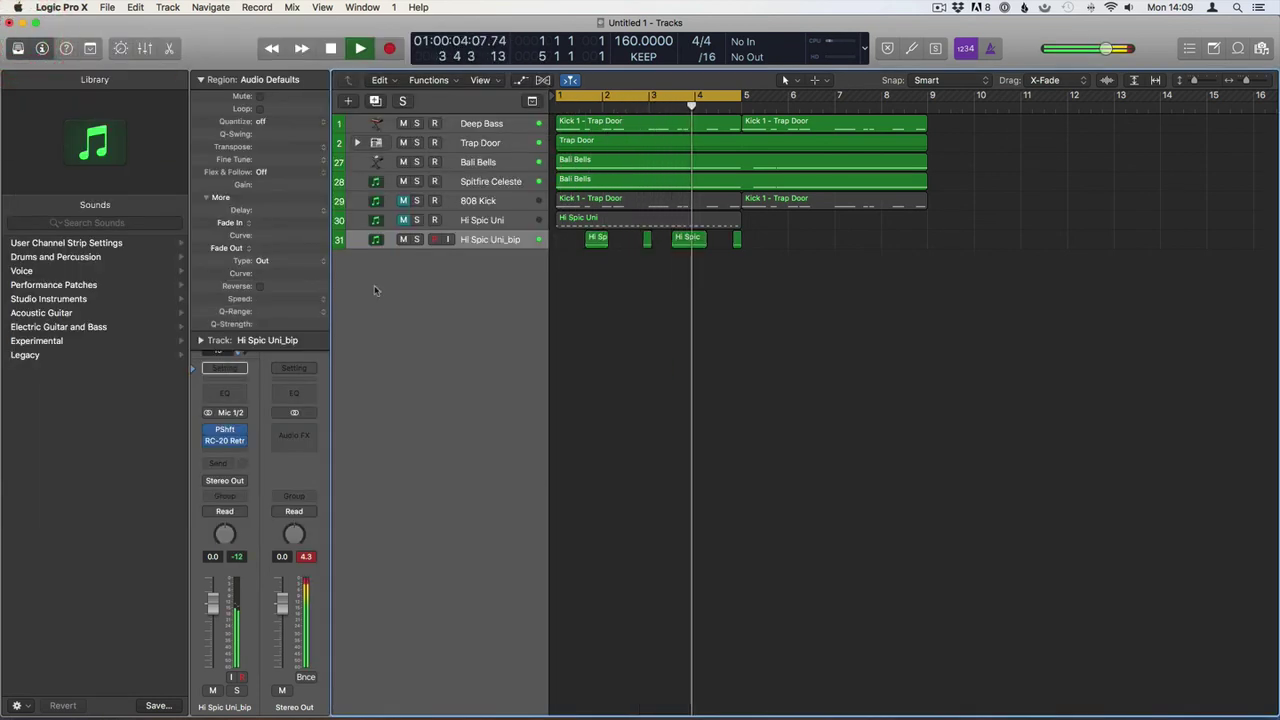
# Add a Channel EQ to the Hi Spic Uni_bip track and reshape its curve to reduce the low frequencies
pyautogui.click(225, 395)
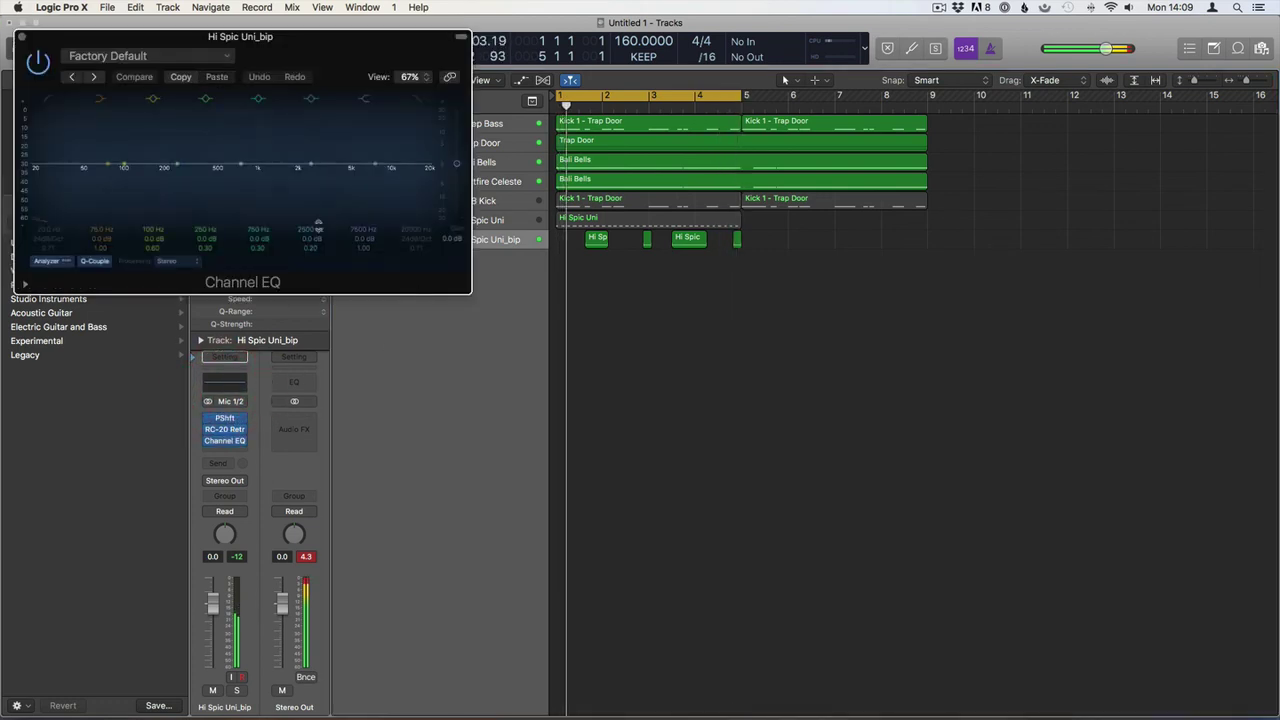
pyautogui.moveTo(366, 233)
pyautogui.mouseDown()
pyautogui.moveTo(296, 238)
pyautogui.moveTo(517, 243)
pyautogui.mouseUp()
pyautogui.moveTo(124, 164); pyautogui.dragTo(206, 277)
pyautogui.click(21, 40)
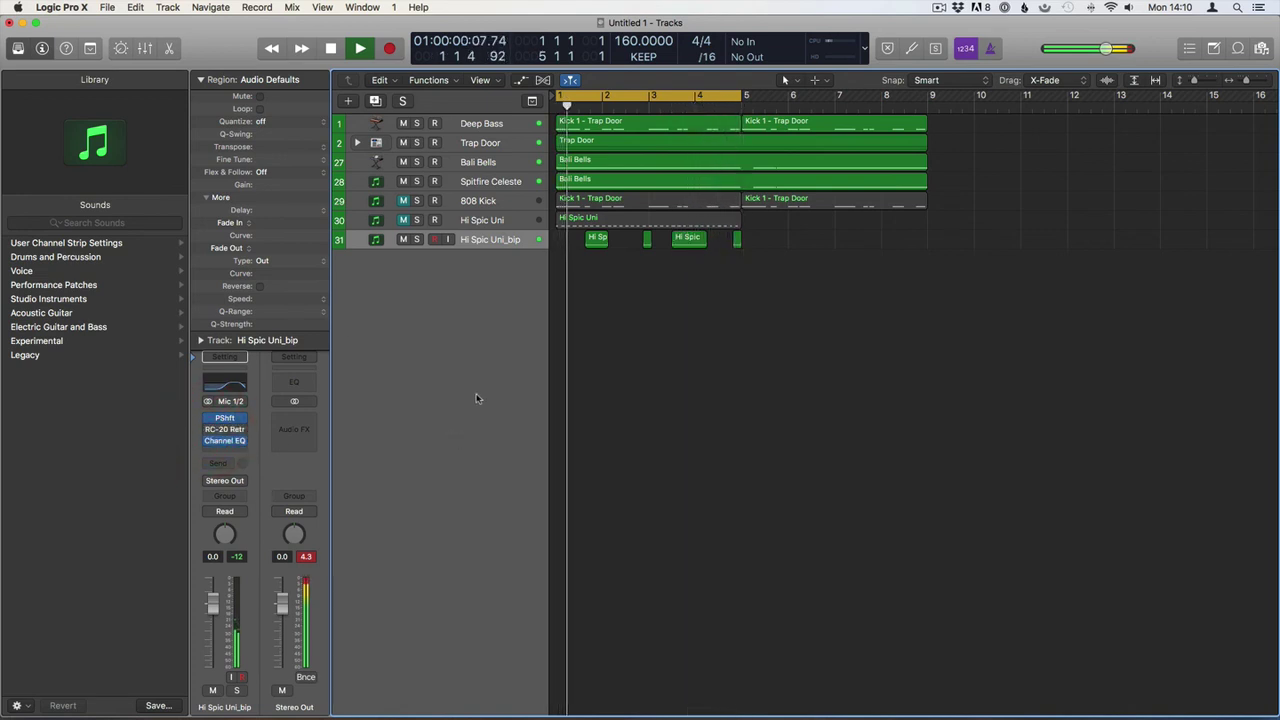
# Compare the playing loop with the Hi Spic Uni track unmuted and muted, leaving that track muted and playback stopped
pyautogui.click(403, 220)
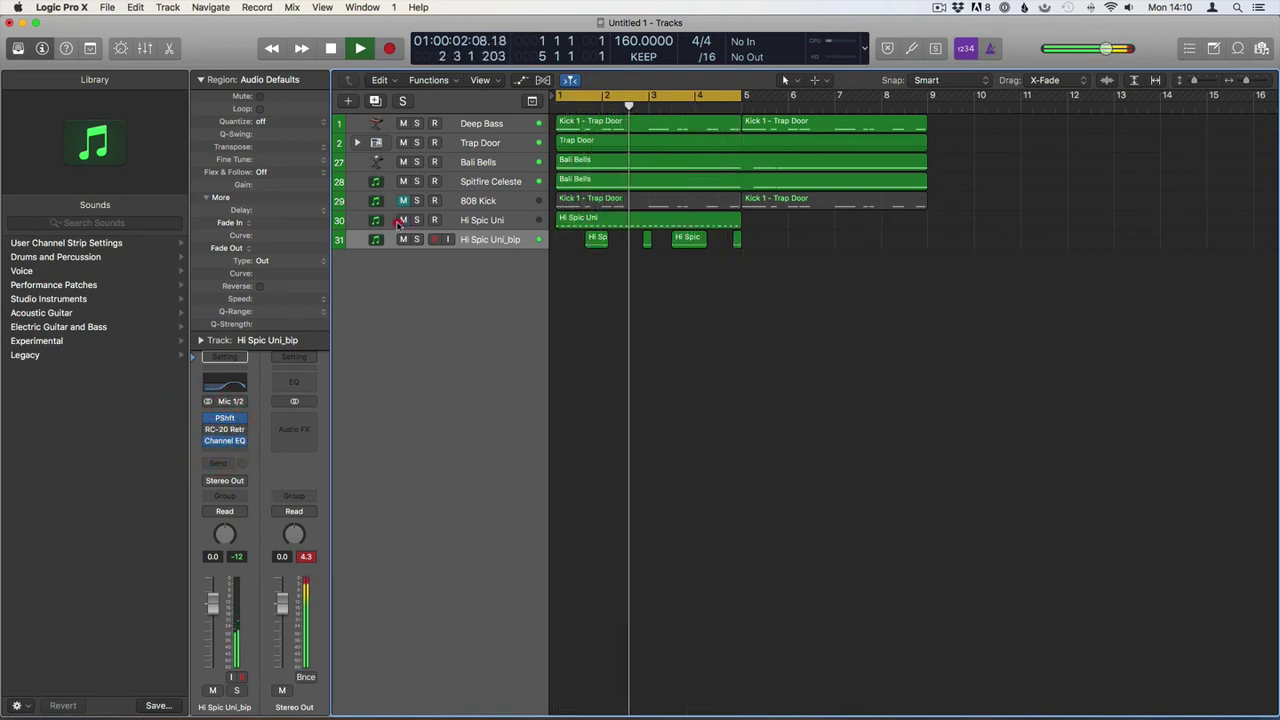
pyautogui.click(403, 220)
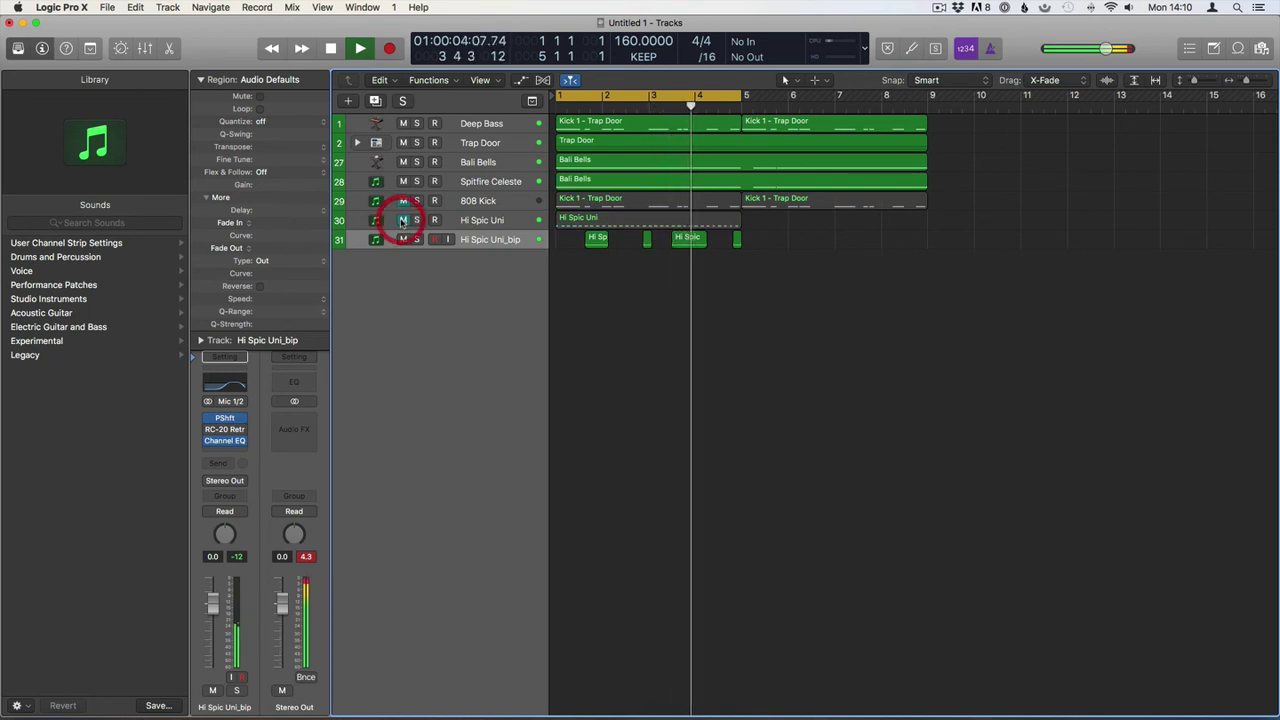
pyautogui.click(403, 220)
pyautogui.click(403, 220)
pyautogui.click(403, 220)
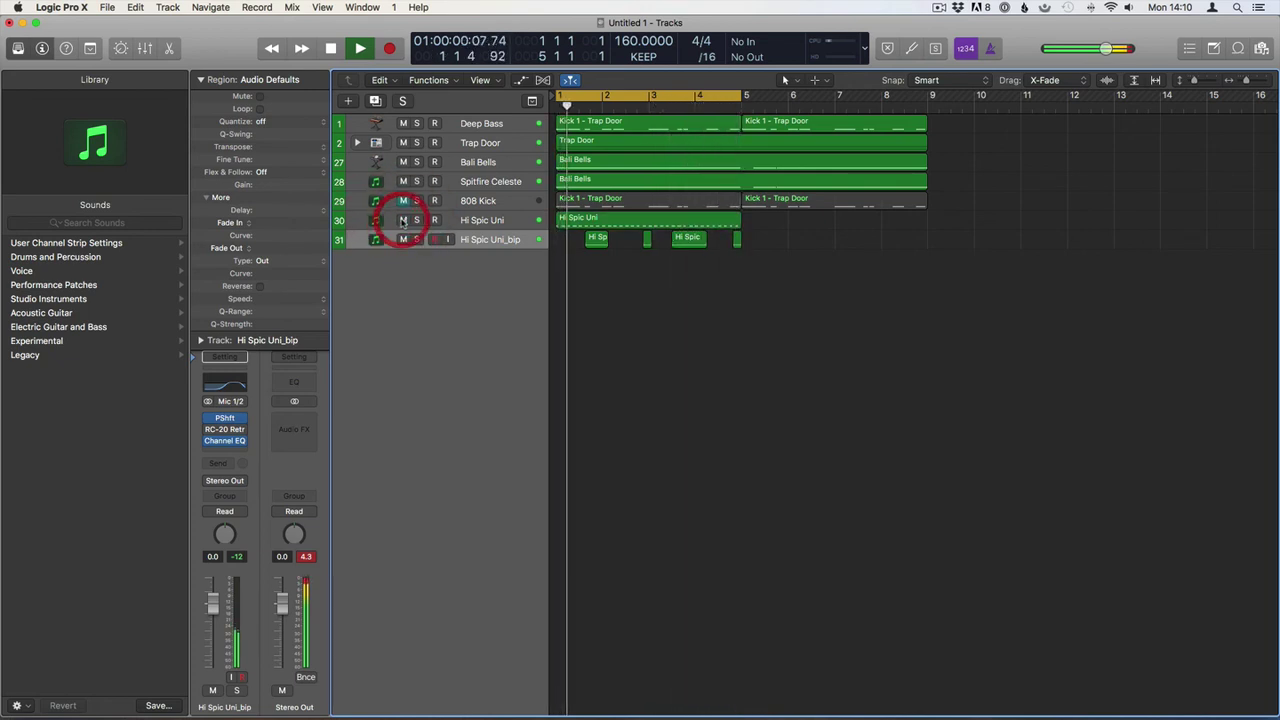
pyautogui.click(403, 220)
pyautogui.click(403, 220)
pyautogui.click(403, 220)
pyautogui.press('space')
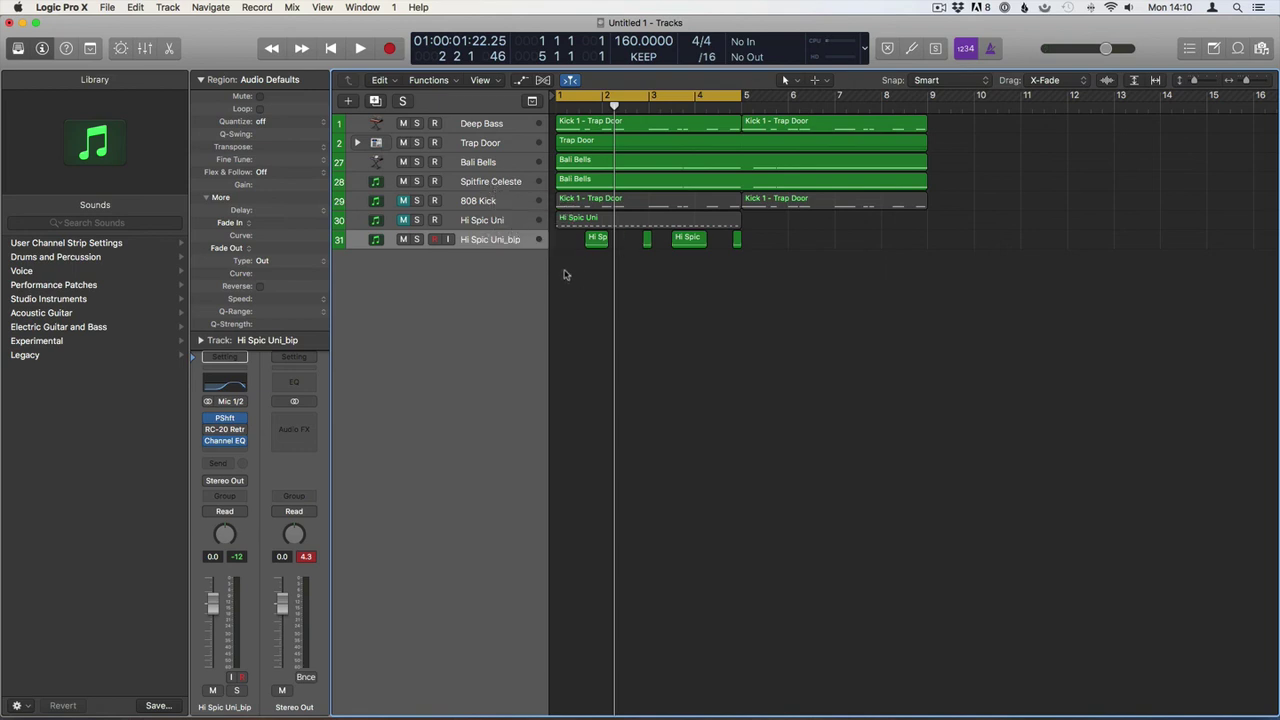
pyautogui.click(502, 202)
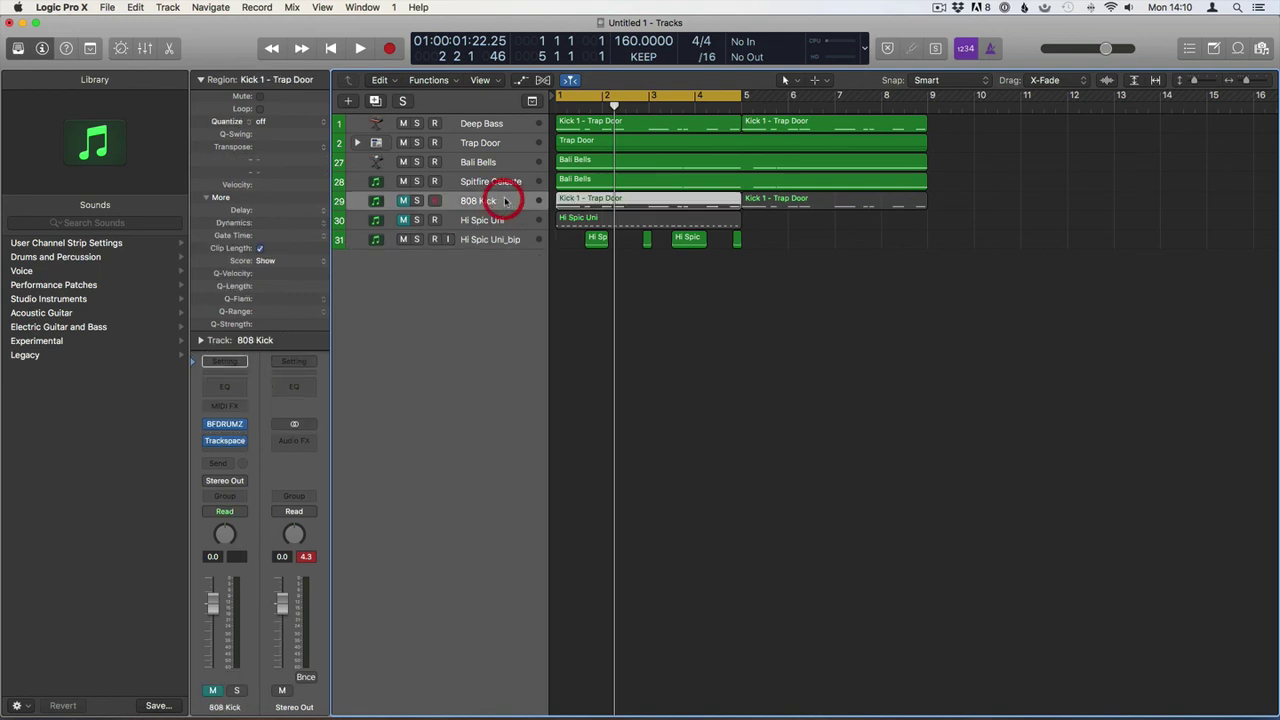
pyautogui.click(480, 162)
pyautogui.click(490, 200)
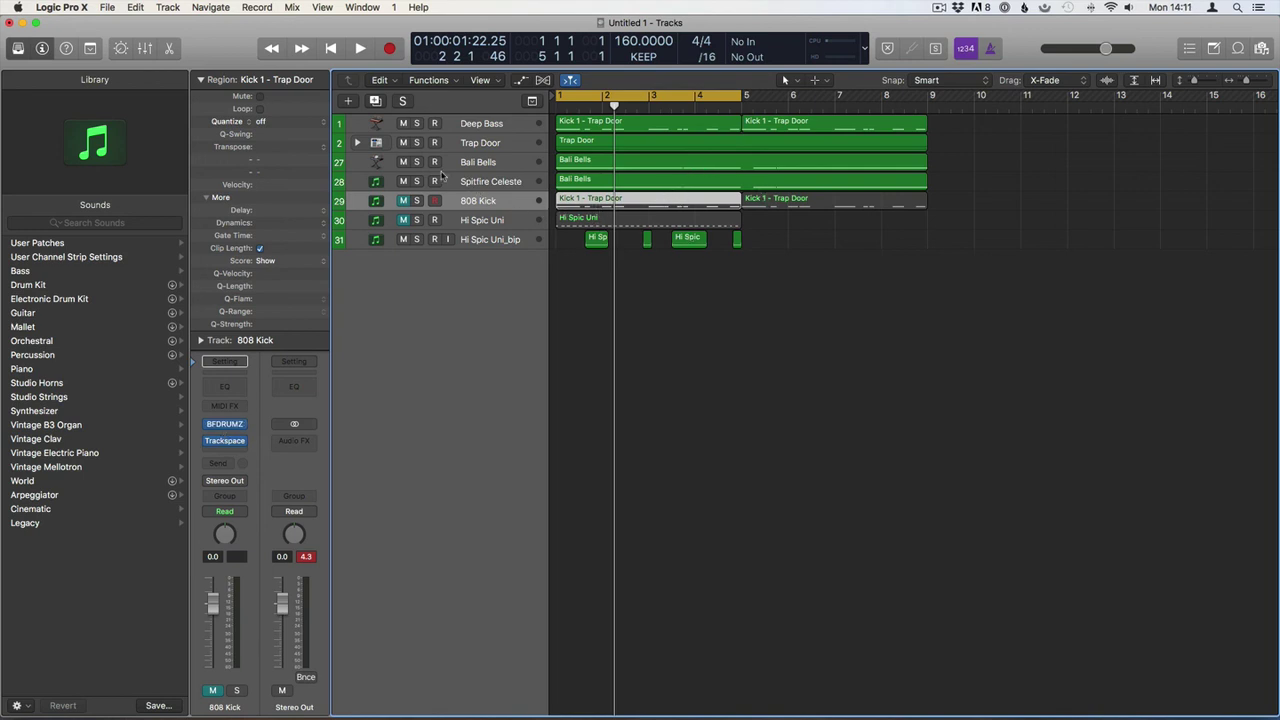
# Listen to Bali Bells soloed alone and together with Spitfire Celeste, stop playback, and clear all solos
pyautogui.press('space')
pyautogui.click(417, 162)
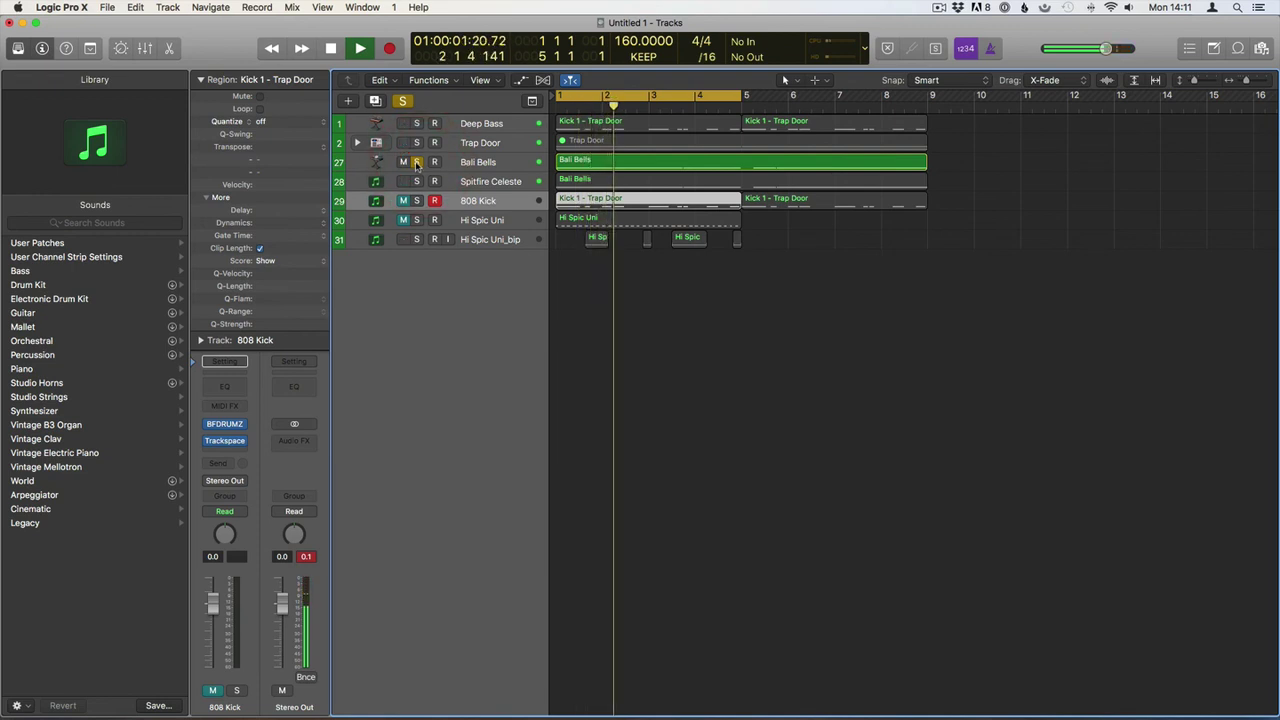
pyautogui.click(417, 162)
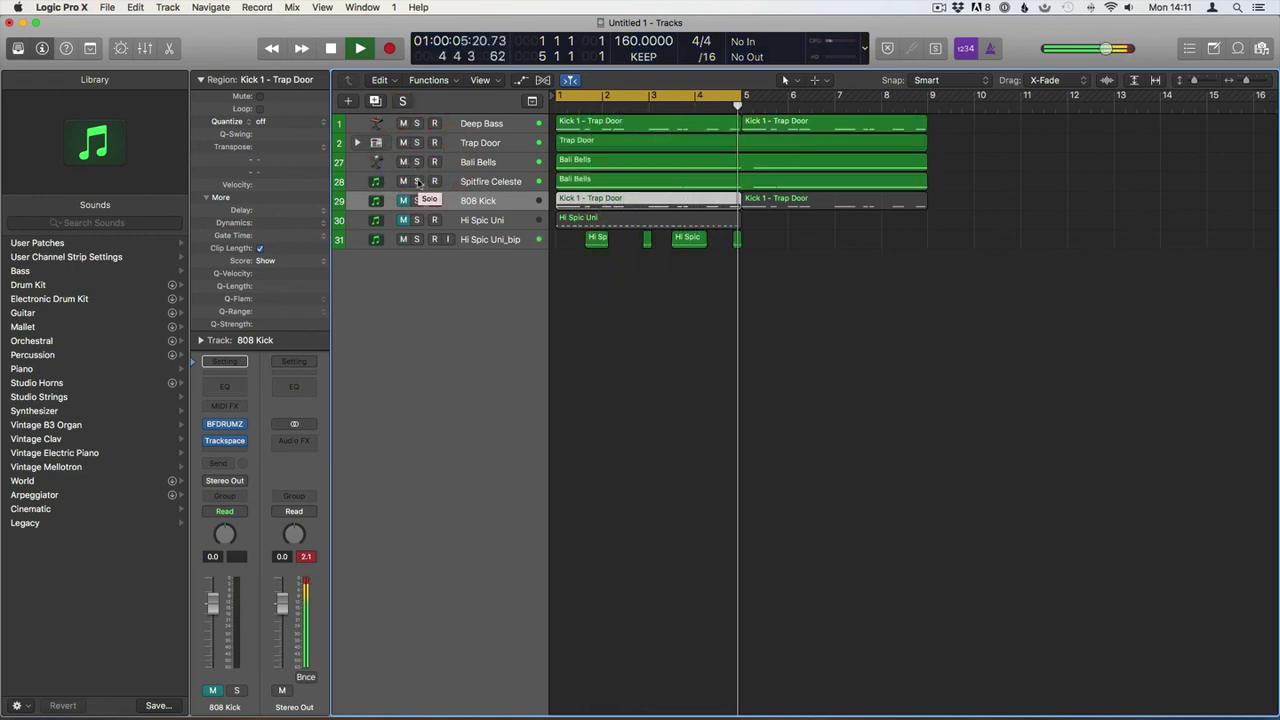
pyautogui.click(417, 181)
pyautogui.click(417, 162)
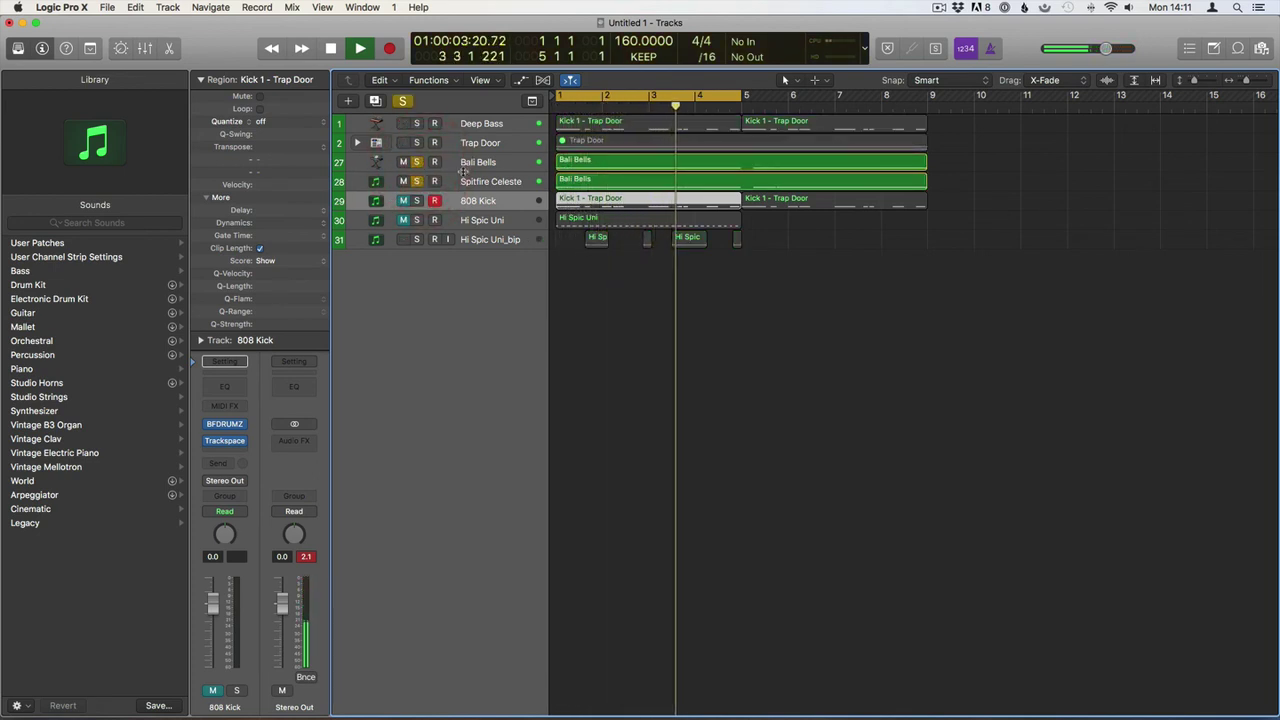
pyautogui.click(466, 180)
pyautogui.press('space')
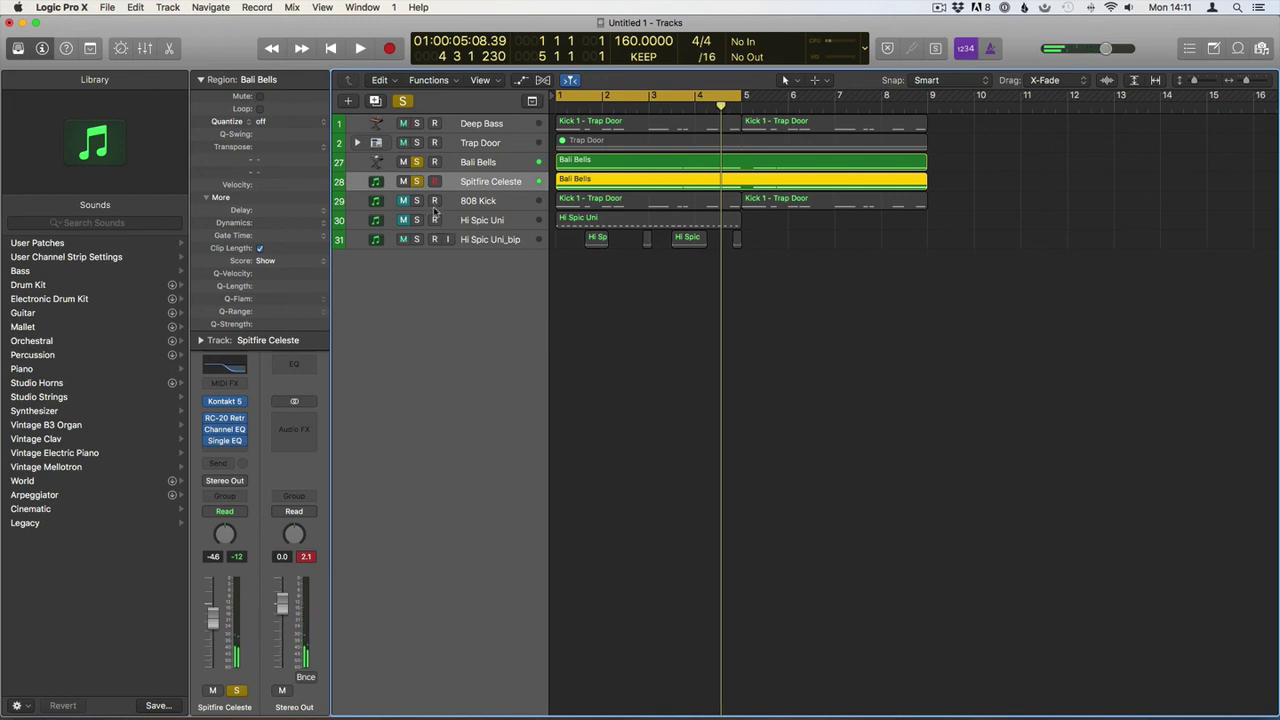
pyautogui.keyDown('alt'); pyautogui.click(418, 181); pyautogui.keyUp('alt')
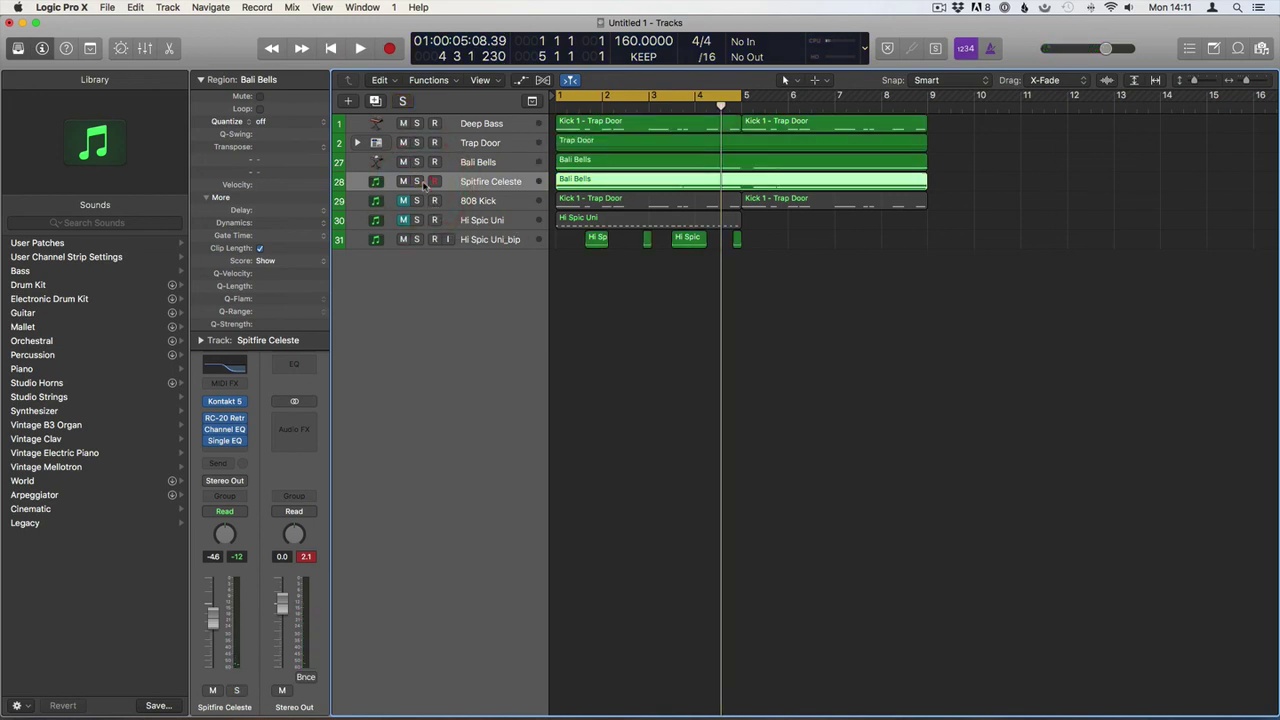